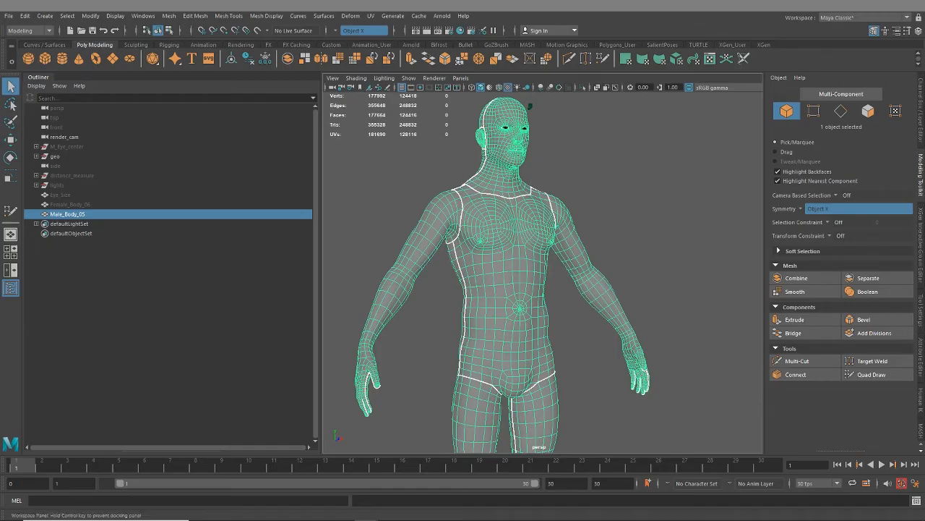
- Examine the male body's UV layout in the UV Editor, including the neighbouring empty UV tiles
drag(477, 519, 389, 1)
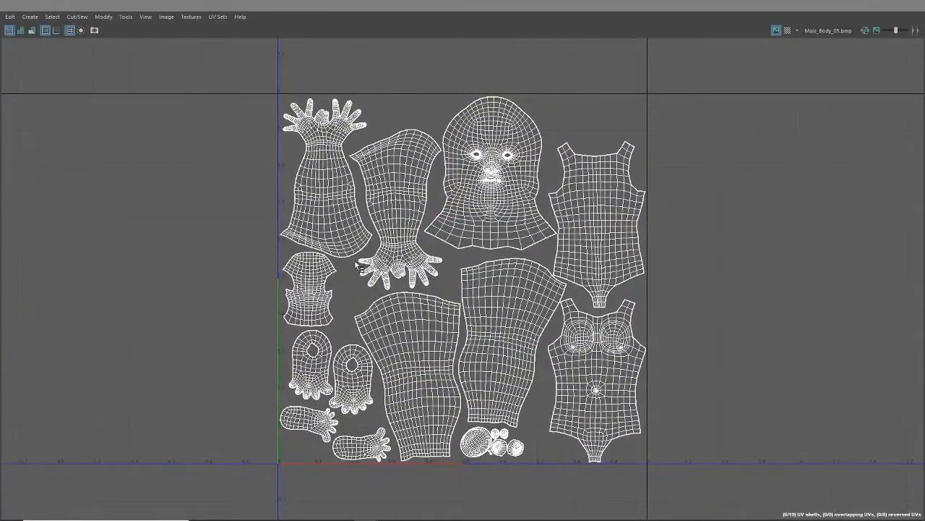
scroll(553, 268, down, 2)
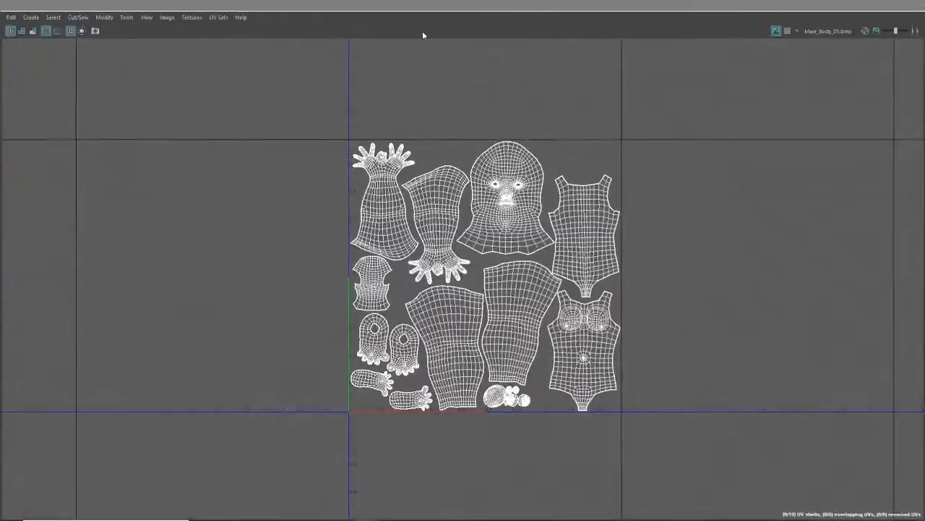
scroll(540, 261, down, 3)
drag(470, 10, 488, 1)
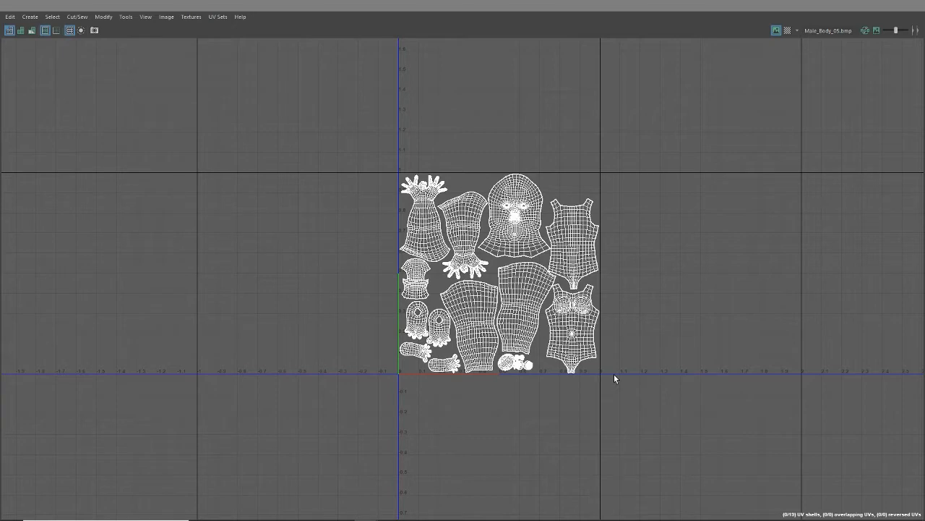
scroll(657, 407, down, 2)
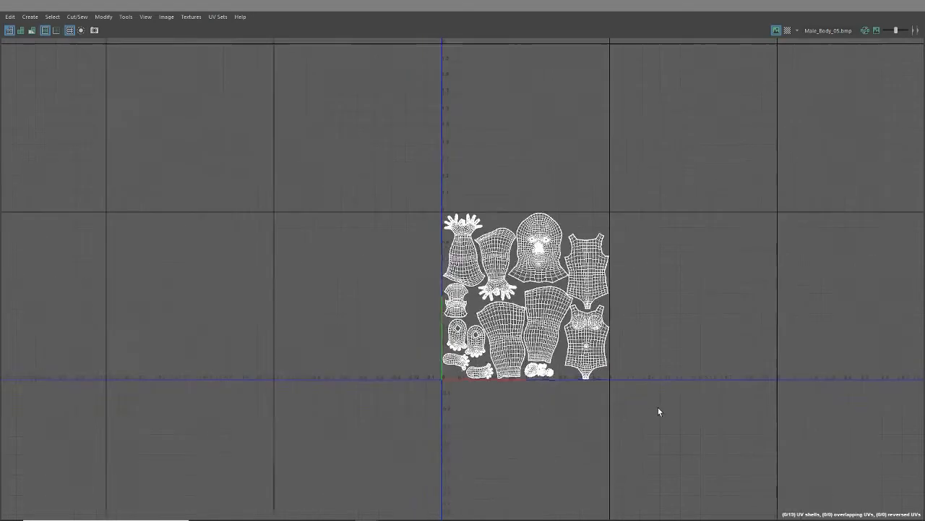
alt+middle_drag(723, 406, 462, 374)
scroll(547, 376, down, 1)
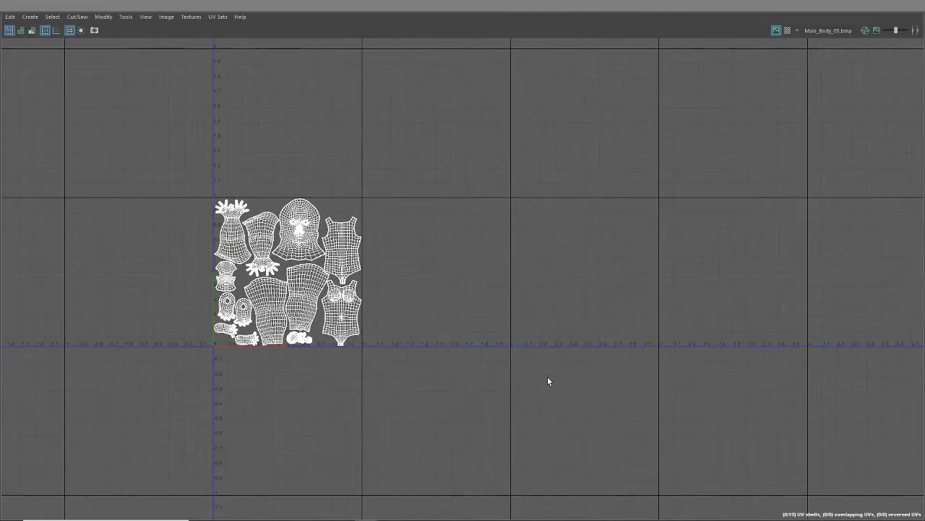
alt+middle_drag(548, 375, 394, 367)
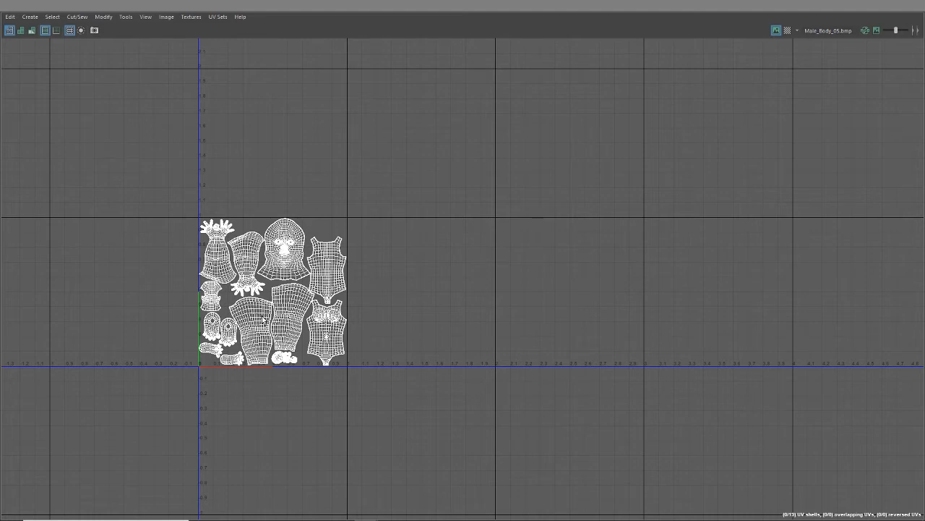
scroll(356, 359, down, 1)
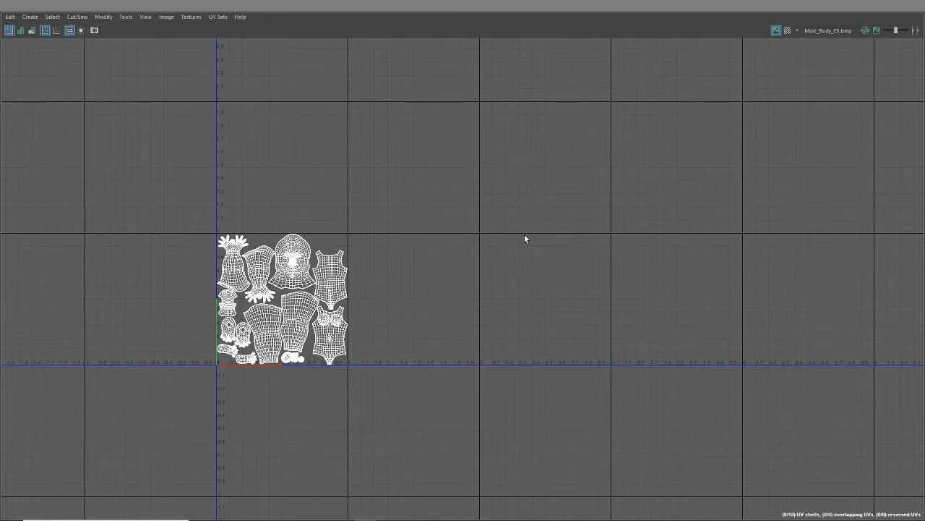
scroll(304, 277, up, 1)
alt+middle_drag(304, 276, 460, 296)
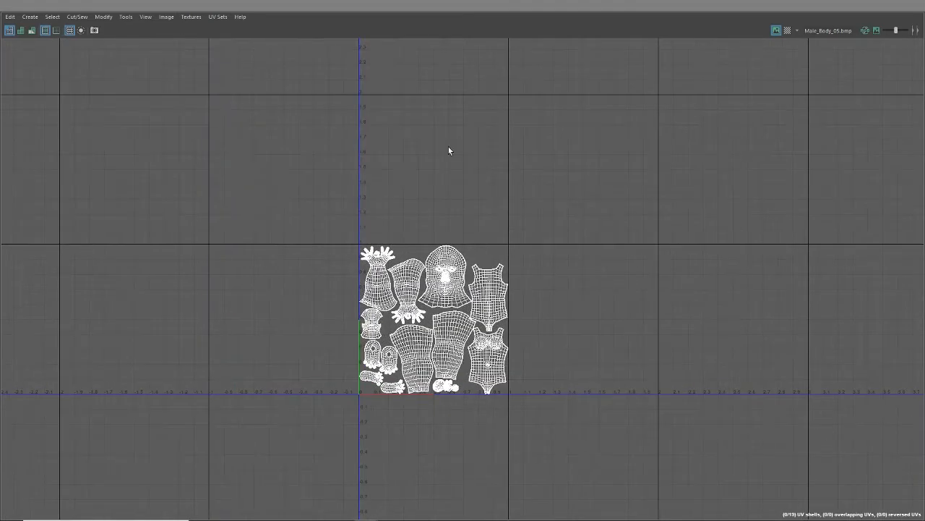
scroll(457, 340, up, 2)
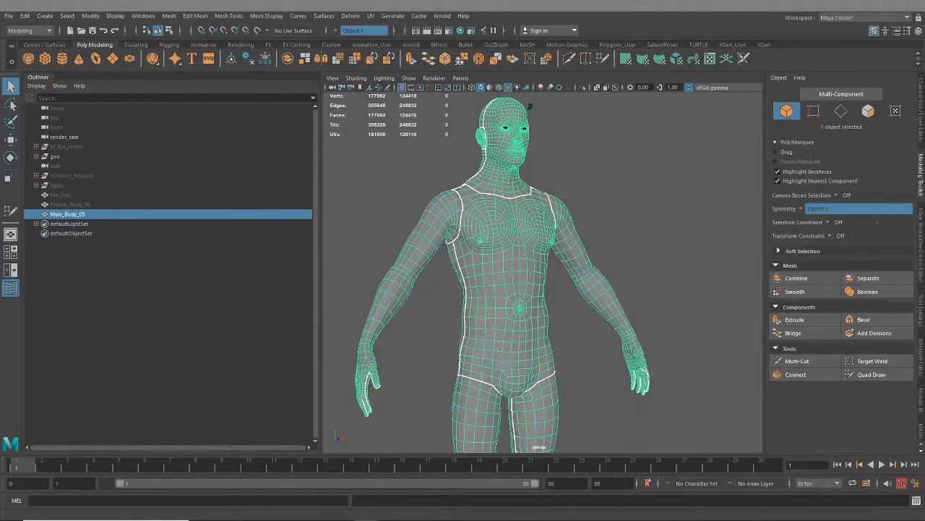
- Examine the UV seams on the male body model from the front, side and full-figure views
alt+drag(679, 276, 626, 271)
alt+middle_drag(626, 270, 613, 304)
alt+drag(571, 307, 557, 322)
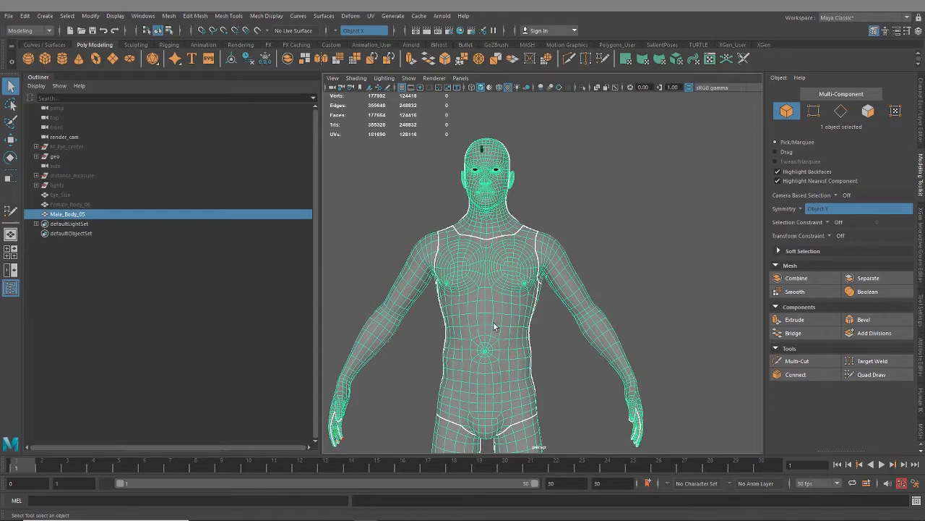
mouse_move(534, 241)
alt+mouse_down()
mouse_move(457, 221)
mouse_move(533, 258)
alt+mouse_up()
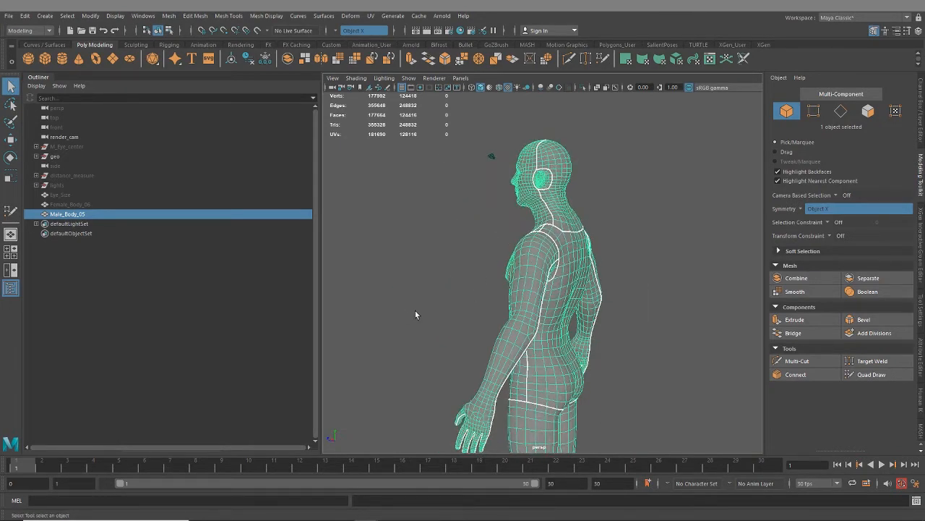
alt+drag(415, 310, 534, 315)
alt+middle_drag(545, 377, 536, 268)
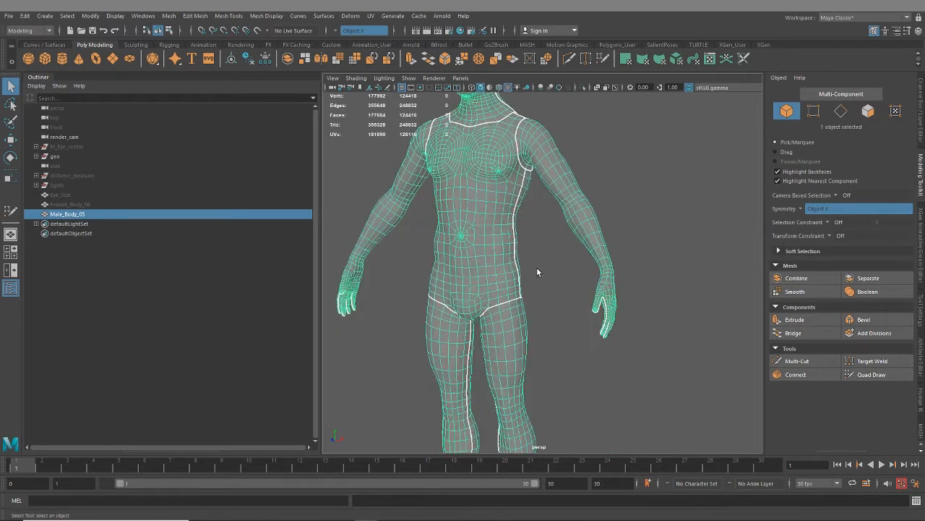
alt+right_drag(536, 268, 455, 250)
alt+drag(445, 246, 498, 245)
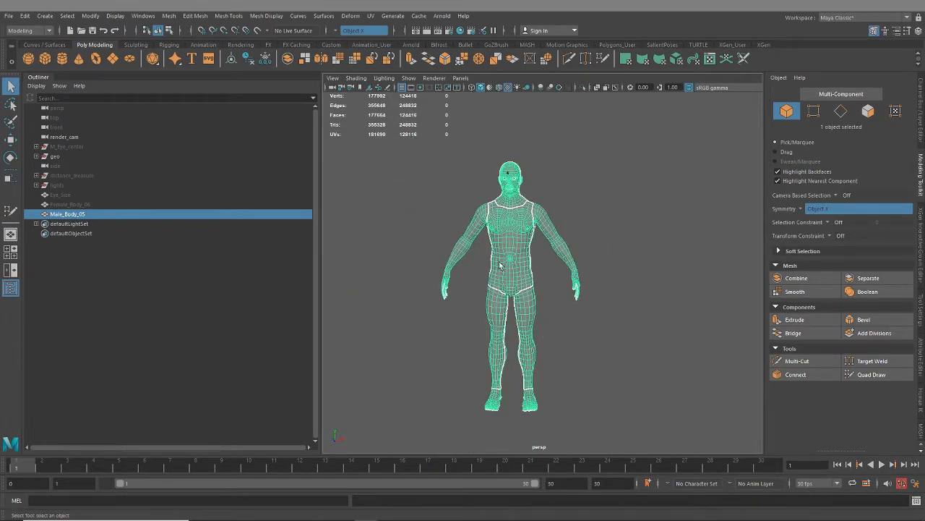
mouse_move(563, 336)
alt+mouse_down()
mouse_move(411, 324)
mouse_move(567, 334)
alt+mouse_up()
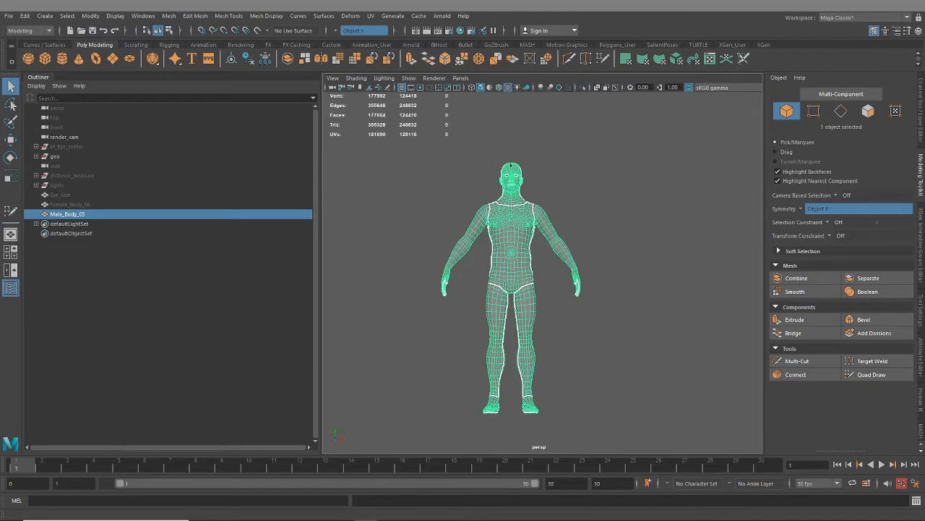
- Review the body's UV layout again and look through the available symmetry options
double_click(508, 45)
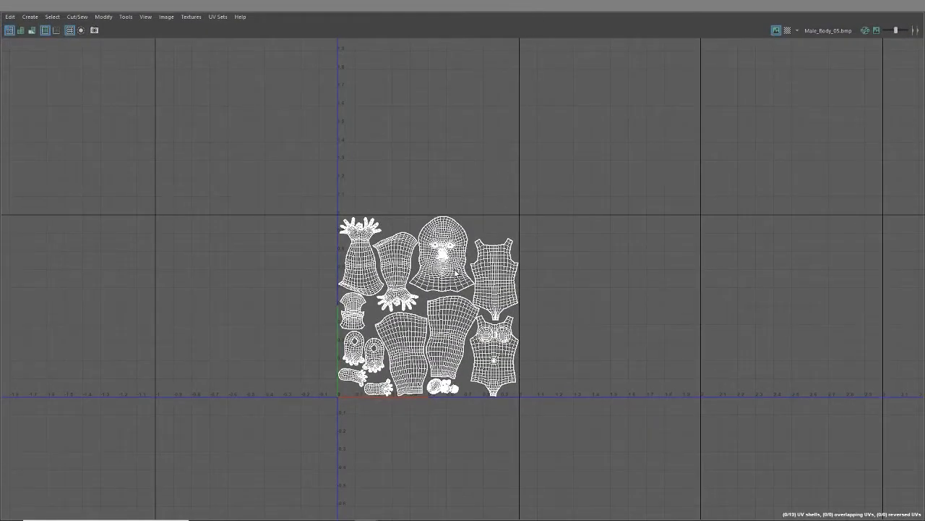
scroll(477, 267, down, 1)
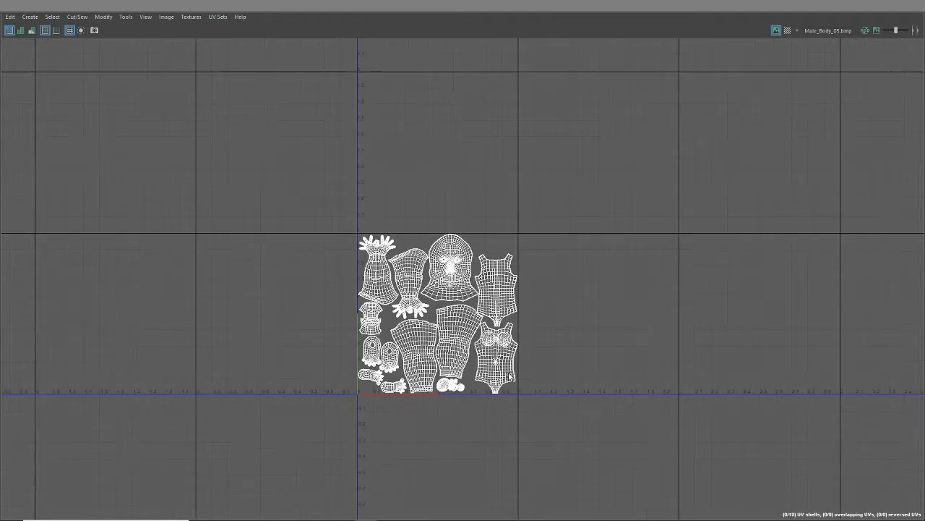
alt+middle_drag(554, 347, 529, 357)
scroll(516, 377, up, 2)
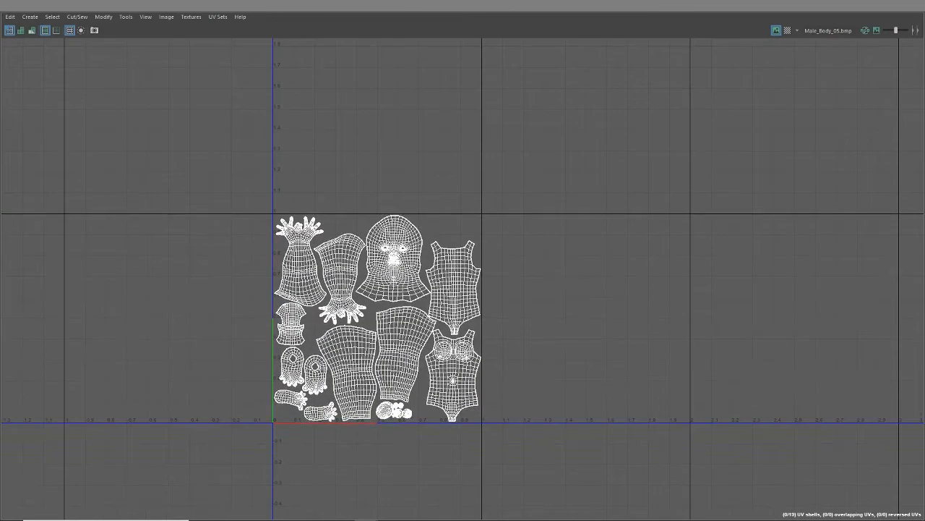
drag(470, 6, 587, 121)
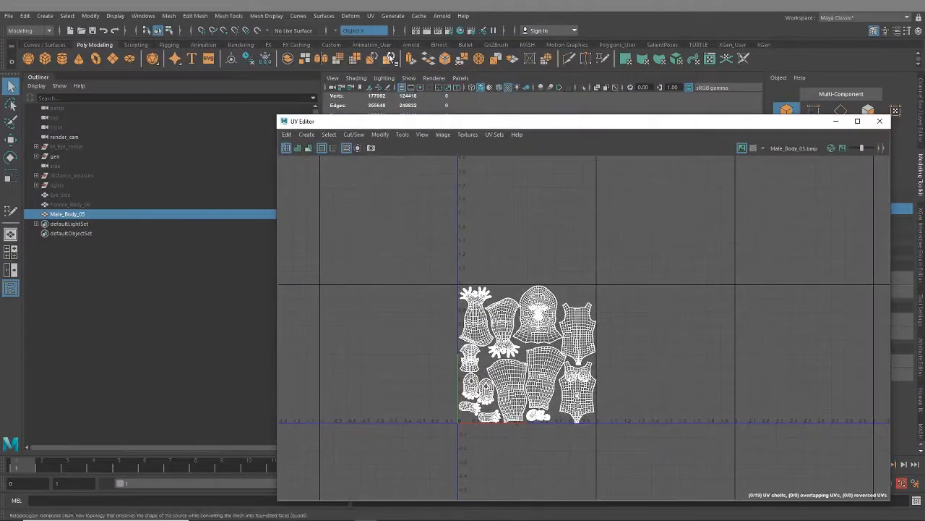
click(336, 31)
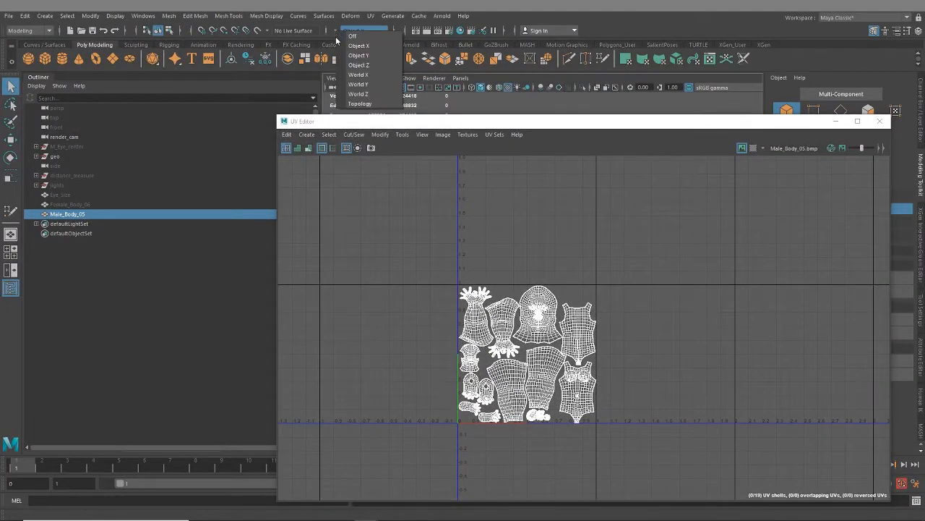
click(620, 298)
- Switch the UV Editor to UV Shell selection and place its window beside the body model
scroll(626, 362, up, 3)
alt+middle_drag(616, 373, 719, 338)
right_click(565, 261)
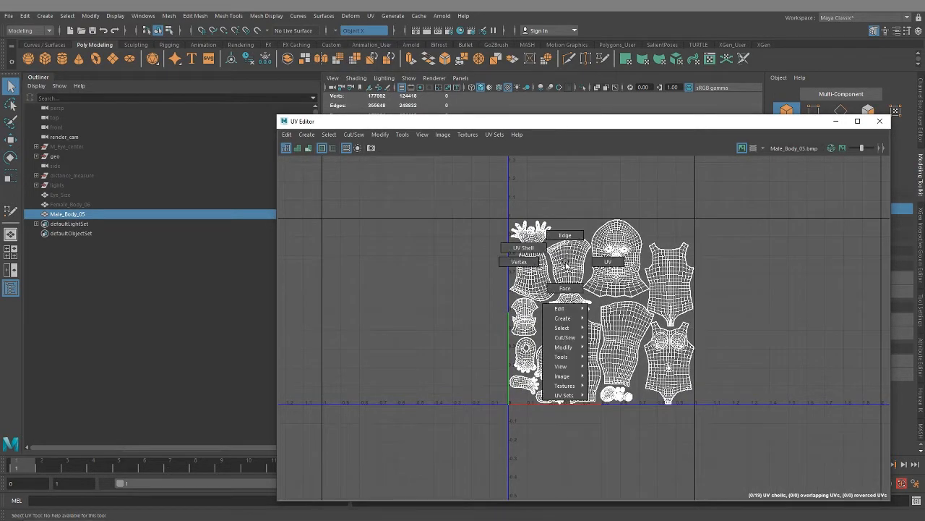
right_drag(567, 265, 530, 250)
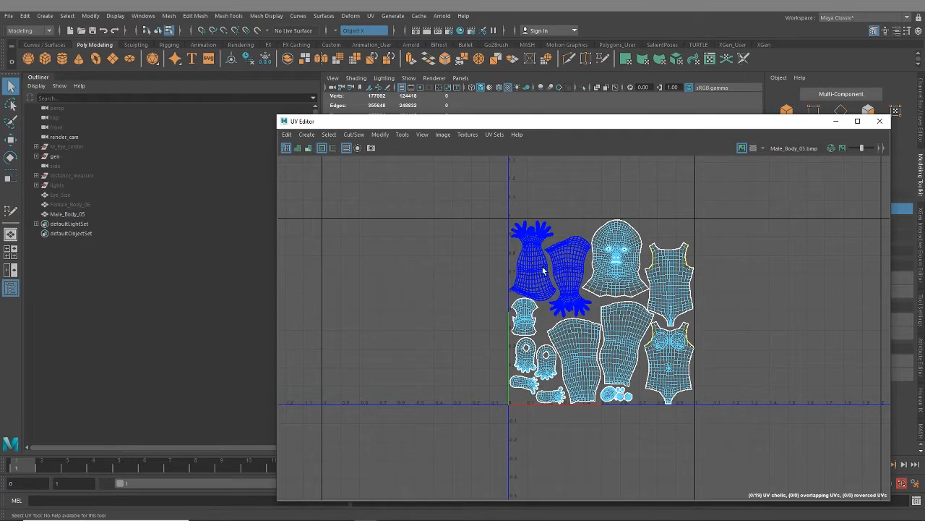
scroll(598, 287, up, 3)
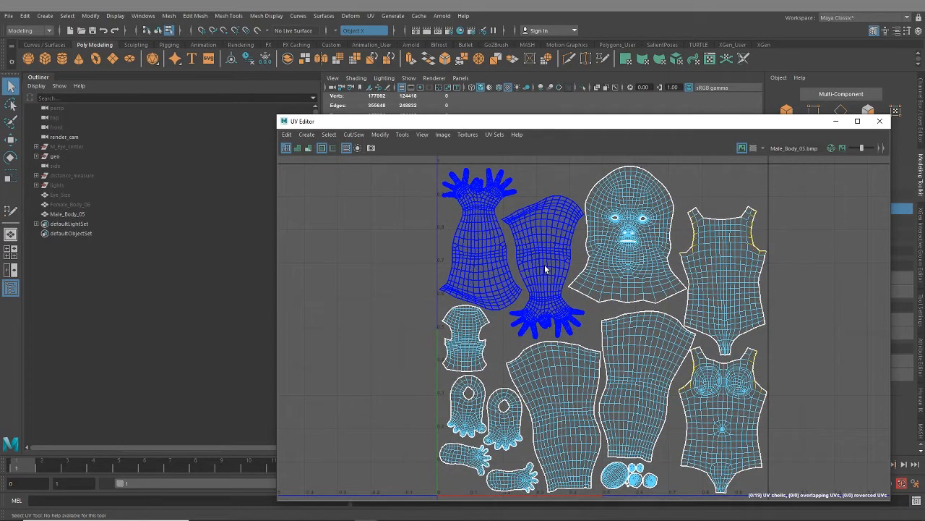
drag(516, 122, 840, 78)
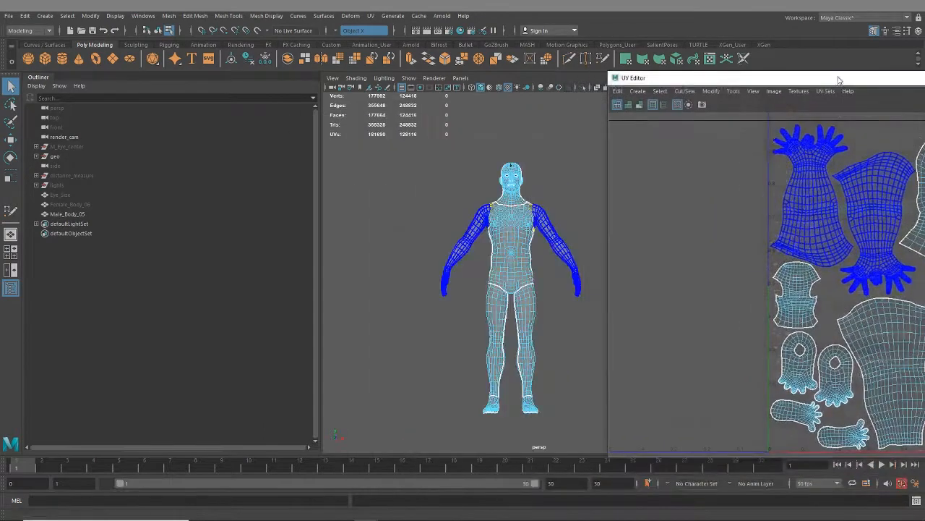
- Return the male body to object selection and turn off its smooth mesh preview
right_drag(487, 204, 514, 182)
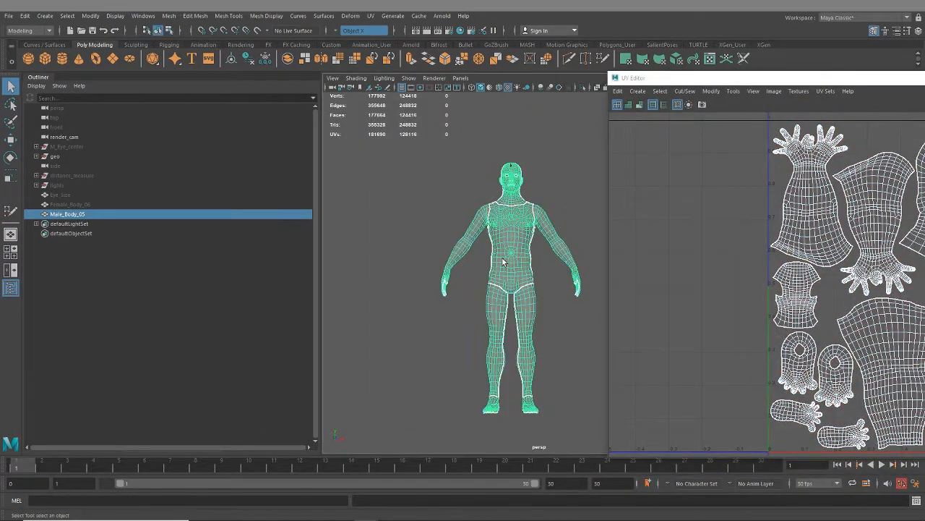
key(1)
scroll(521, 270, up, 6)
alt+middle_drag(482, 227, 485, 284)
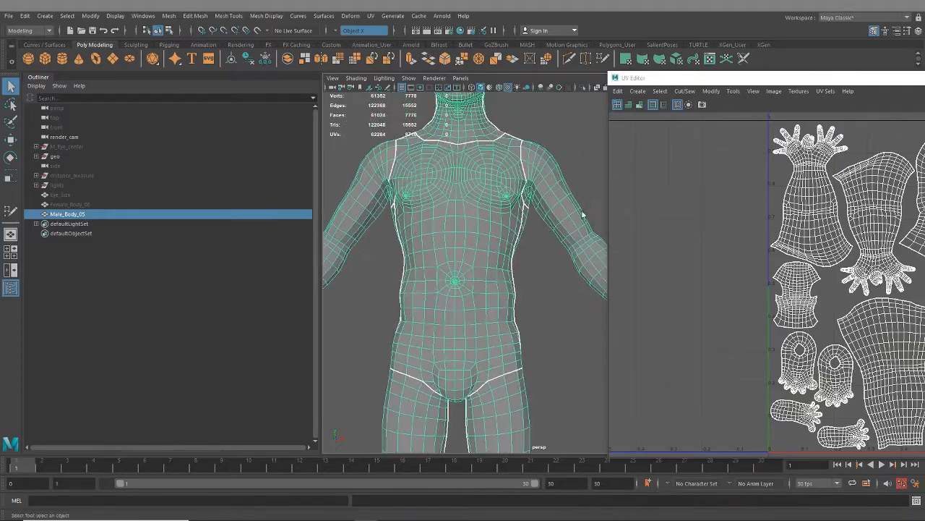
- Select both arm UV shells together in the maximized UV Editor, using the active Object X symmetry
double_click(793, 78)
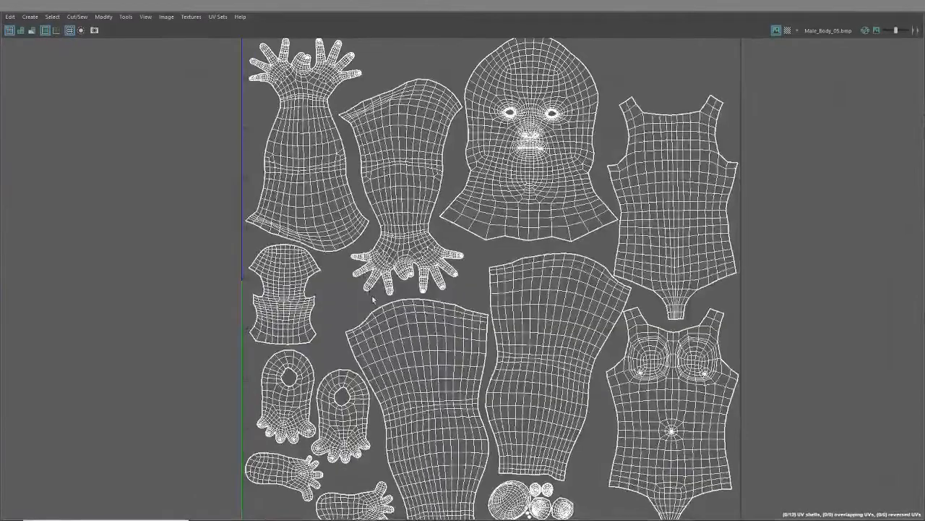
scroll(373, 299, down, 1)
alt+middle_drag(410, 250, 447, 309)
scroll(438, 318, down, 1)
right_drag(435, 255, 414, 247)
click(447, 273)
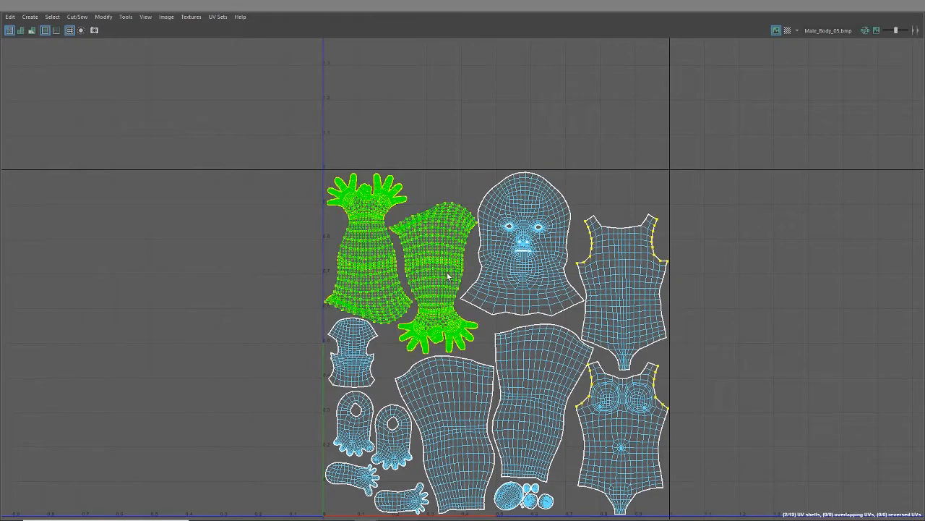
- Examine the selected arm shells on the full body model and return to the UV Editor
key(ctrl+F9)
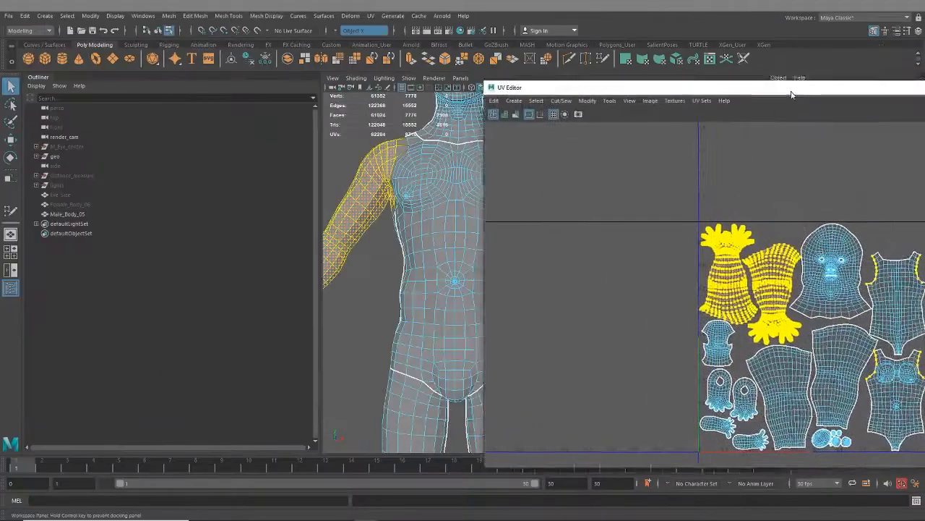
scroll(438, 307, down, 3)
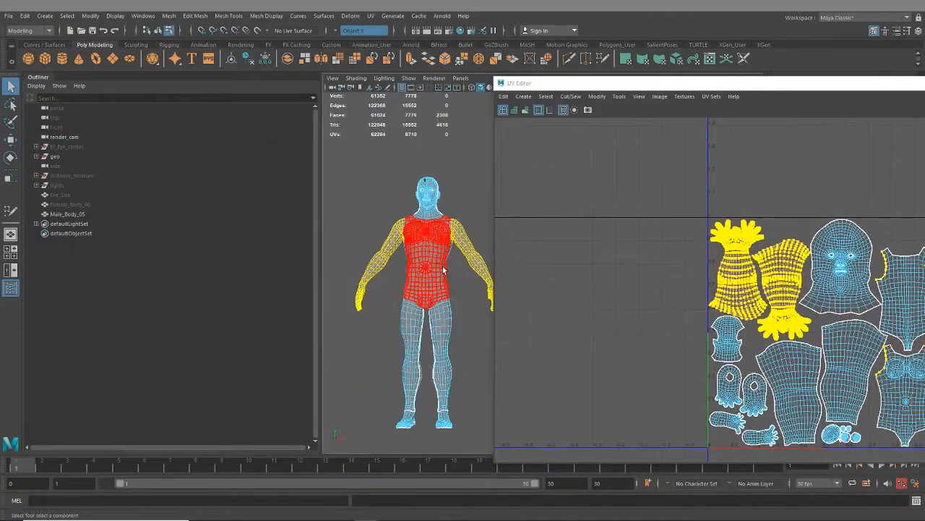
click(397, 246)
key(ctrl+F9)
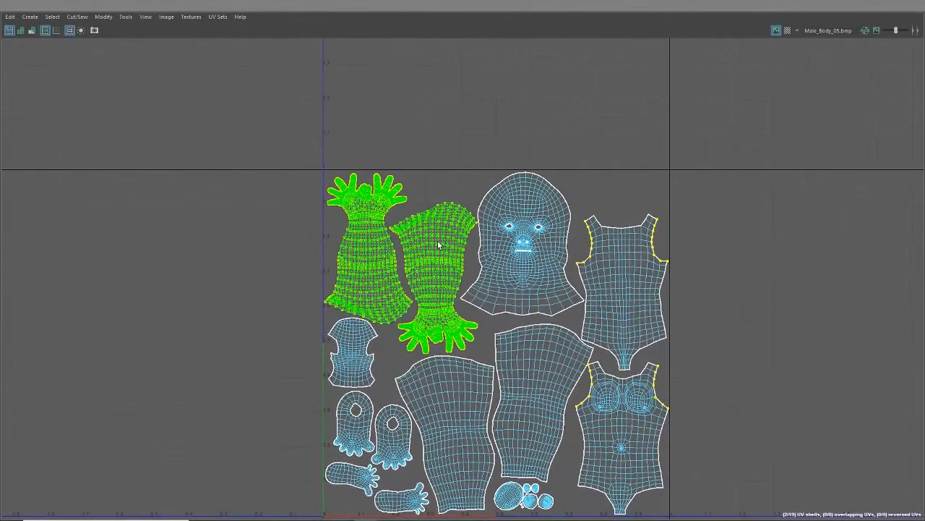
- Try rotating the two arm UV shells with Object X symmetry on, and undo the rotation
right_click(439, 244)
right_drag(439, 243, 426, 242)
key(w)
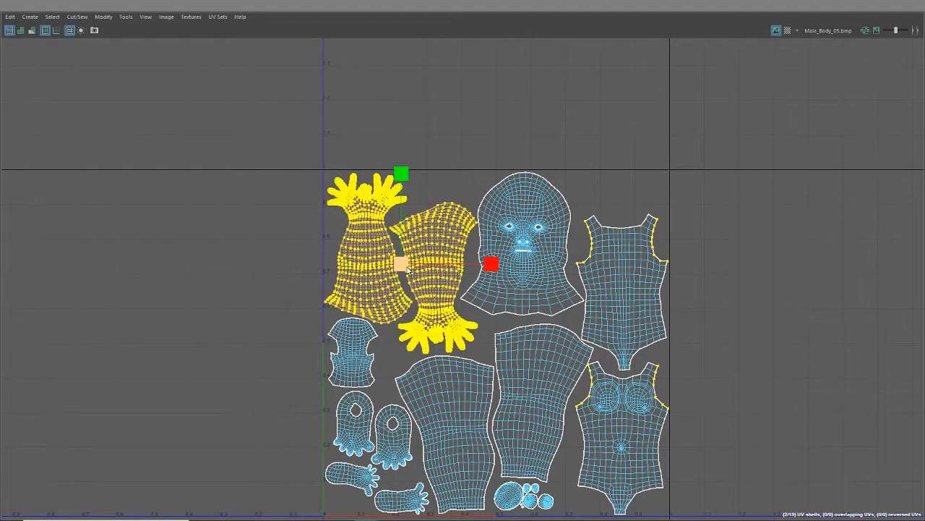
key(e)
drag(421, 263, 504, 247)
key(ctrl+z)
key(ctrl+z)
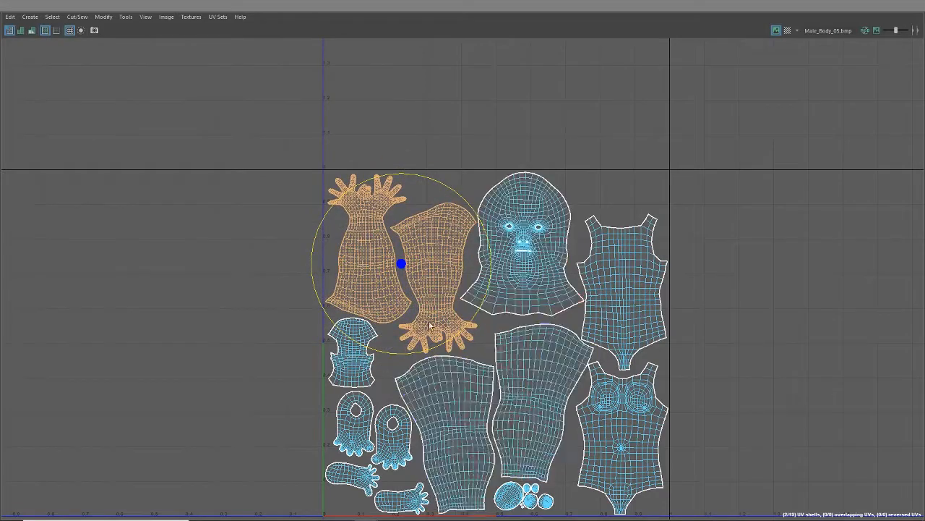
- Restore the UV Editor to a floating window and set Symmetry to Off
scroll(353, 327, down, 2)
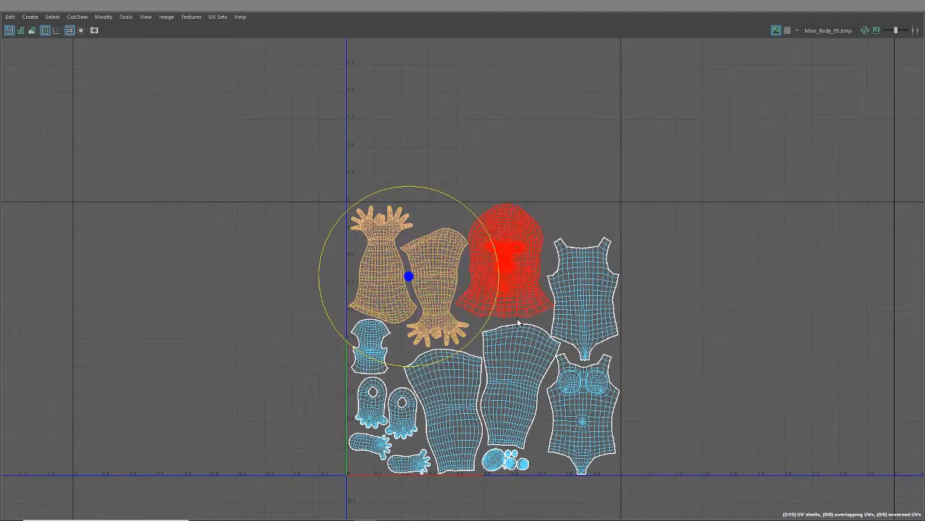
scroll(387, 316, up, 1)
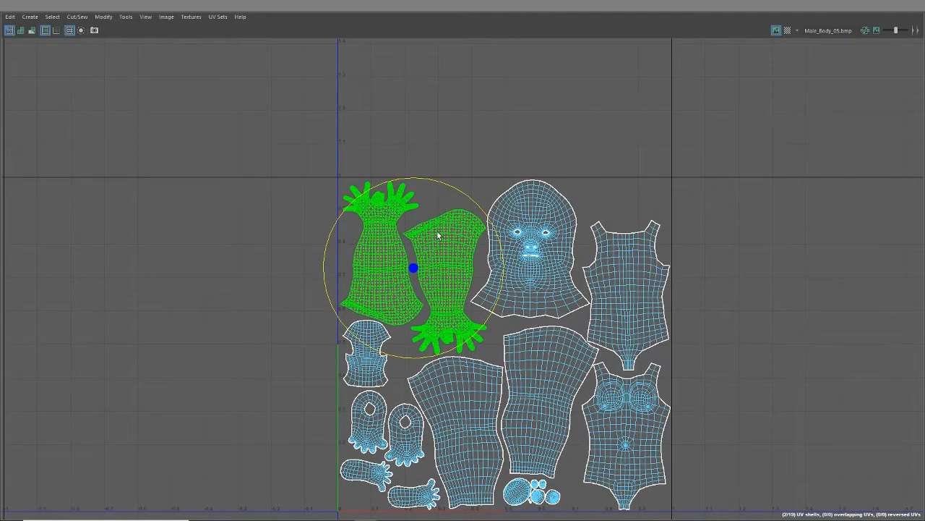
drag(438, 6, 438, 61)
click(356, 30)
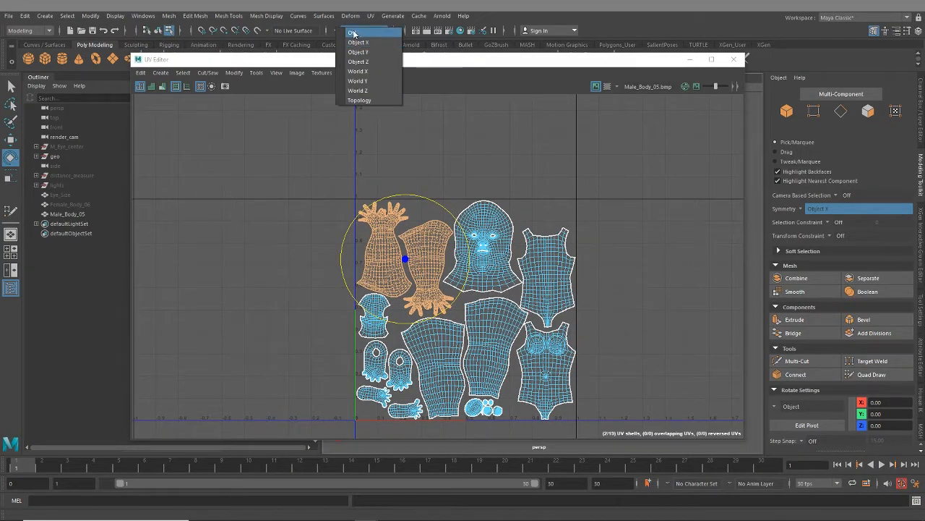
click(353, 33)
- Try rotating the arm UV shells with symmetry off, undo the rotation and clear the selection
drag(339, 174, 438, 275)
drag(427, 217, 403, 209)
key(ctrl+z)
click(435, 152)
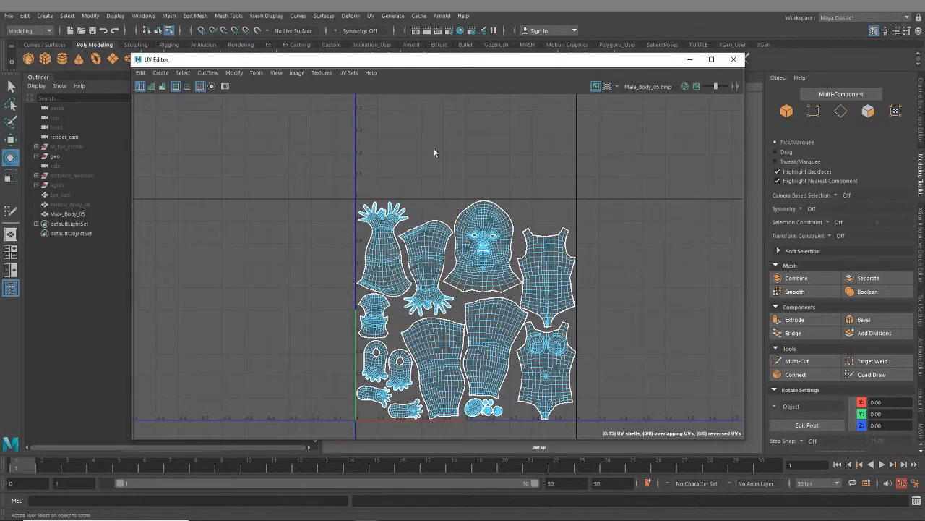
- Select the front and back torso UV shells and move them together into the second UV tile
alt+middle_drag(532, 337, 444, 307)
scroll(540, 365, down, 3)
alt+middle_drag(509, 389, 477, 357)
click(406, 240)
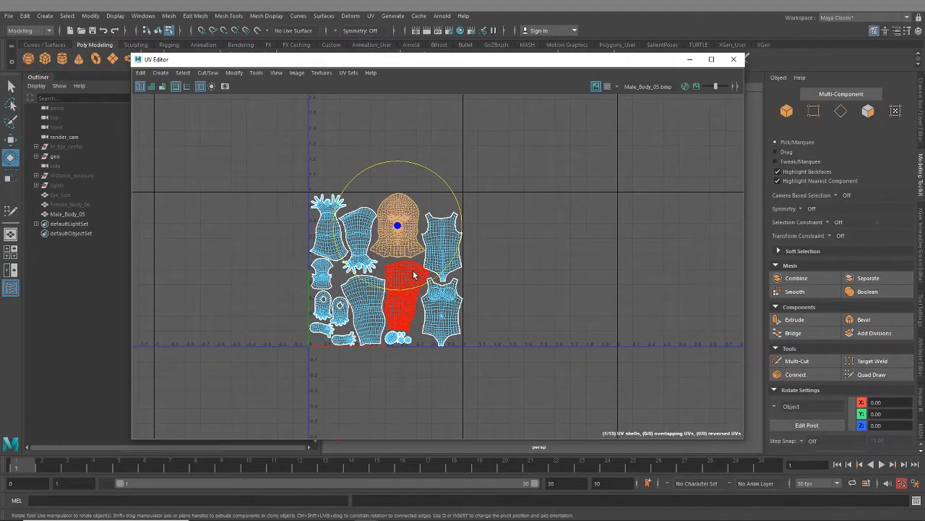
alt+middle_drag(478, 350, 436, 334)
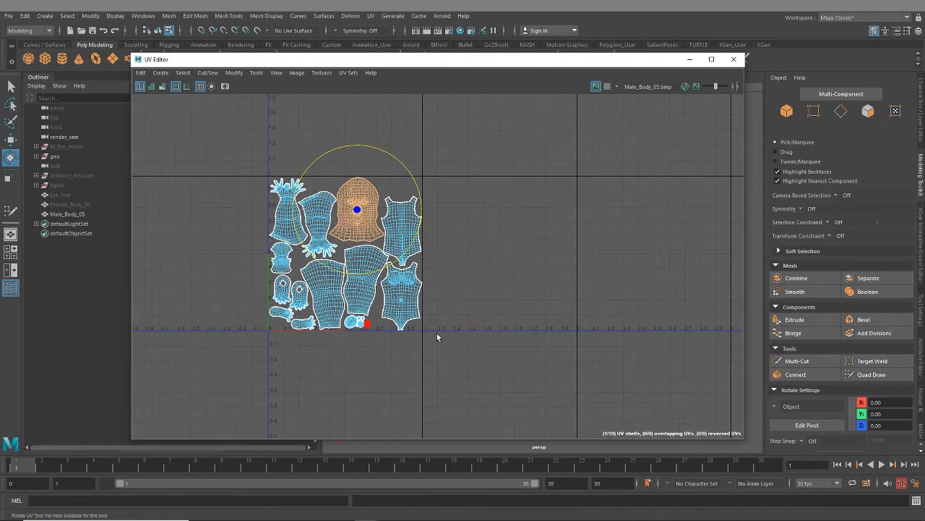
click(480, 318)
drag(469, 287, 402, 223)
key(w)
drag(470, 262, 540, 258)
- Select both arm UV shells and move them into the third UV tile, slightly lower within it
alt+middle_drag(476, 332, 383, 354)
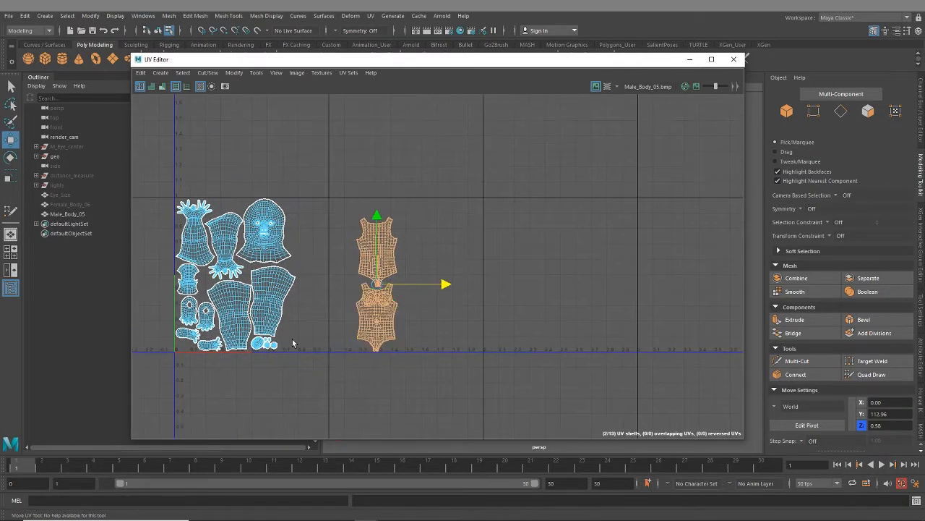
alt+middle_drag(328, 304, 382, 290)
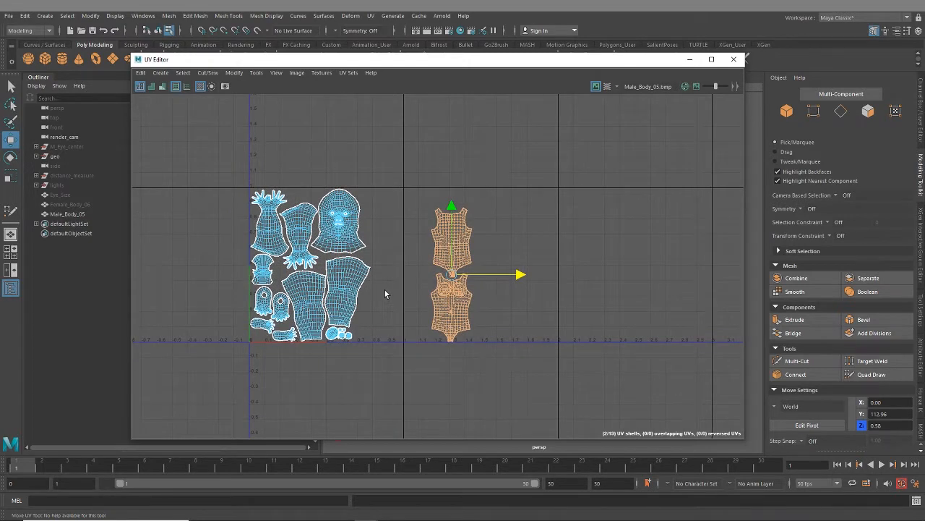
drag(249, 183, 303, 206)
alt+middle_drag(379, 245, 307, 259)
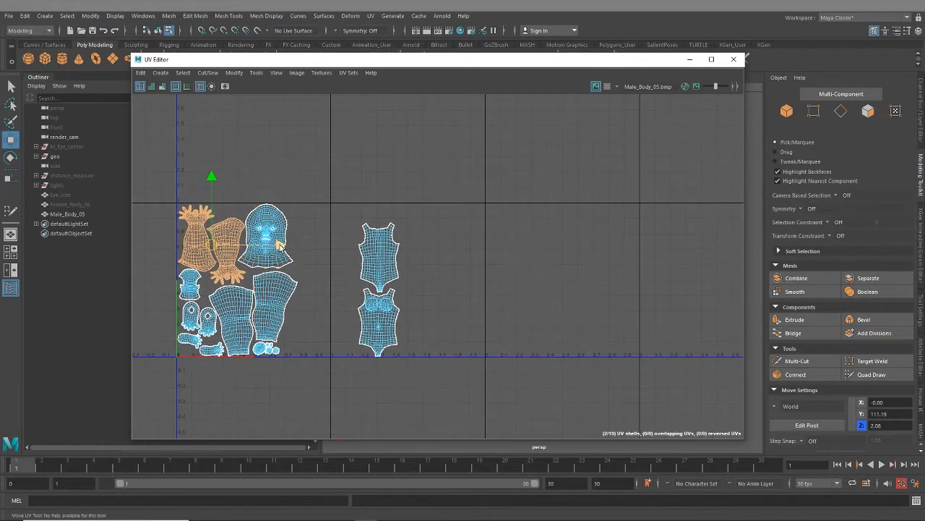
drag(307, 259, 624, 296)
drag(557, 182, 557, 203)
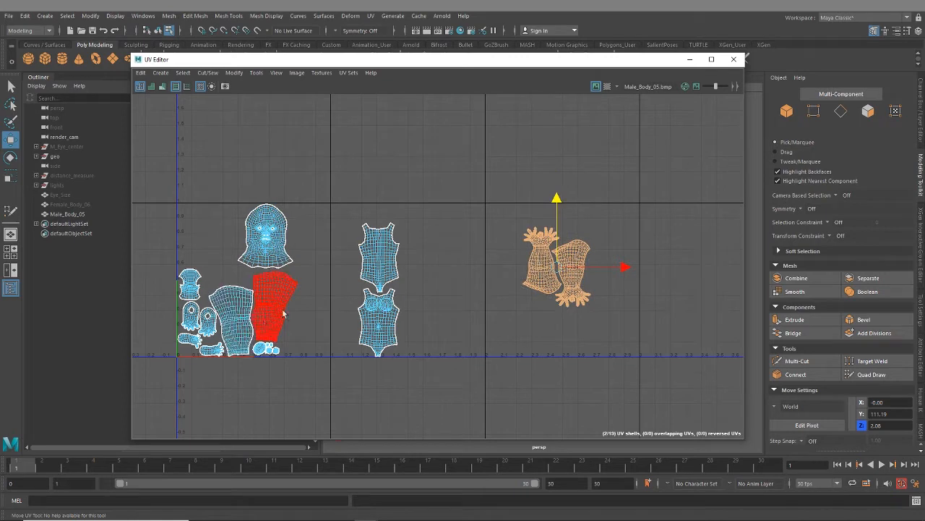
- Select the leg and foot UV shells together, excluding the small round shells beneath the legs
drag(300, 301, 179, 365)
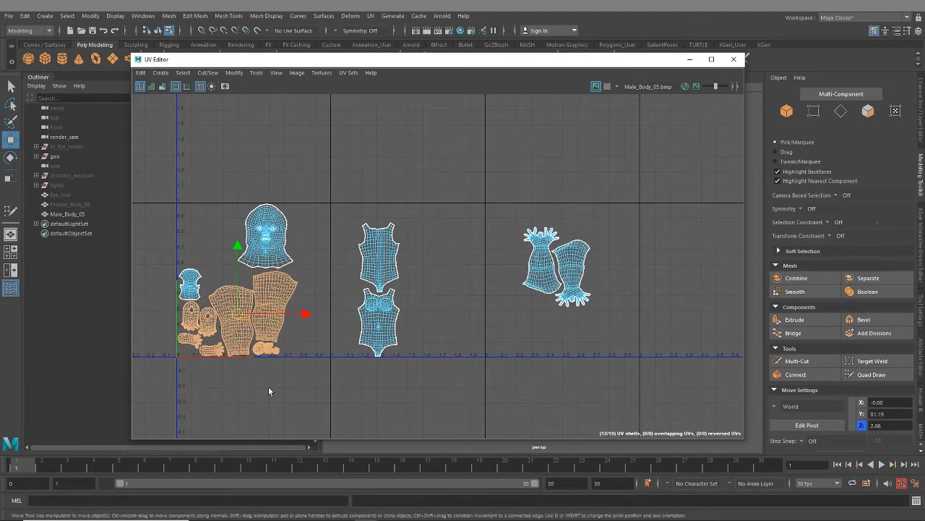
drag(288, 380, 251, 345)
alt+middle_drag(322, 366, 345, 348)
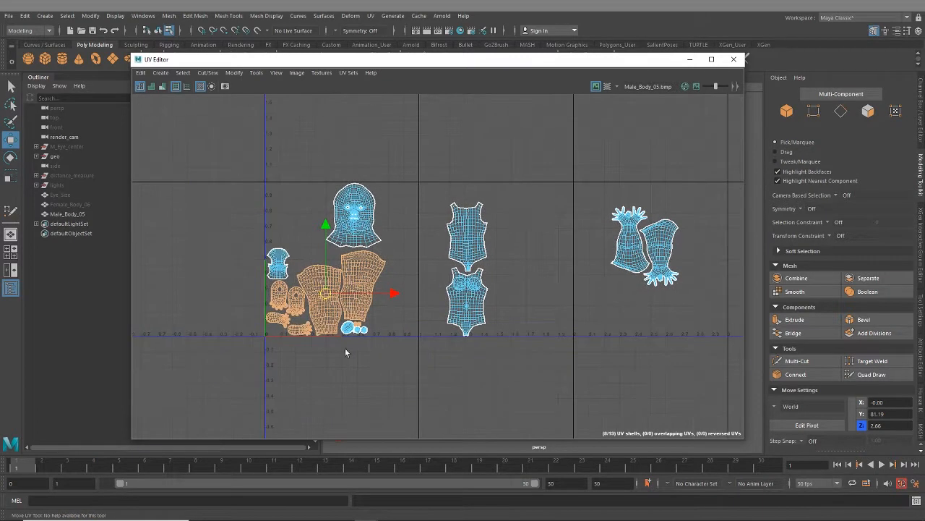
scroll(345, 348, up, 4)
ctrl+drag(388, 317, 365, 293)
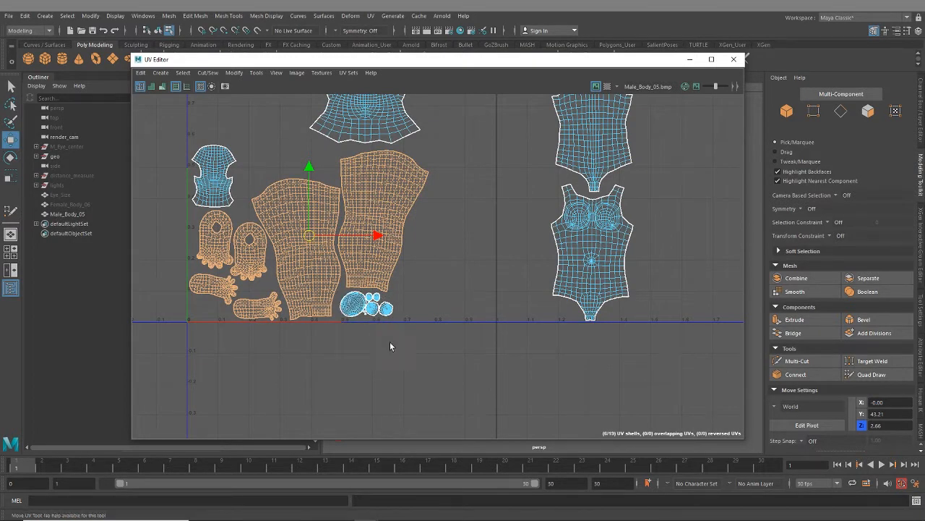
- Move the selected leg and foot UV shells into the fourth UV tile and raise them toward its middle
scroll(404, 354, down, 6)
alt+middle_drag(499, 362, 446, 351)
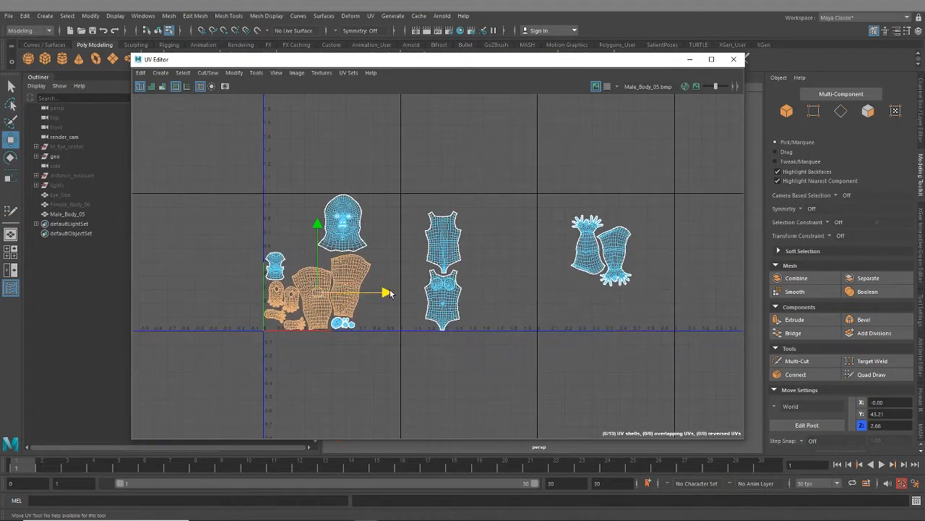
drag(390, 293, 792, 293)
alt+middle_drag(734, 311, 506, 329)
drag(559, 311, 583, 308)
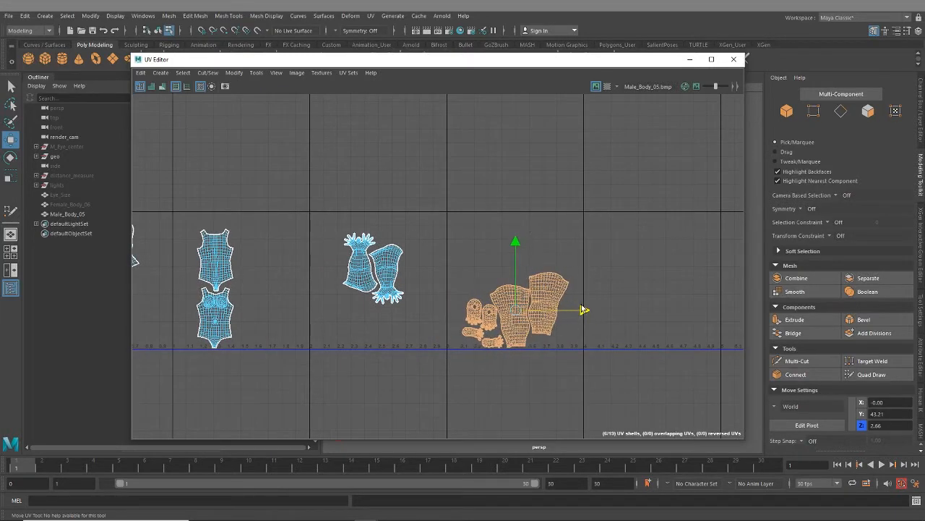
drag(516, 243, 516, 211)
- Select all UV shells remaining in the first UV tile and lay them out automatically within that tile
alt+middle_drag(489, 273, 672, 250)
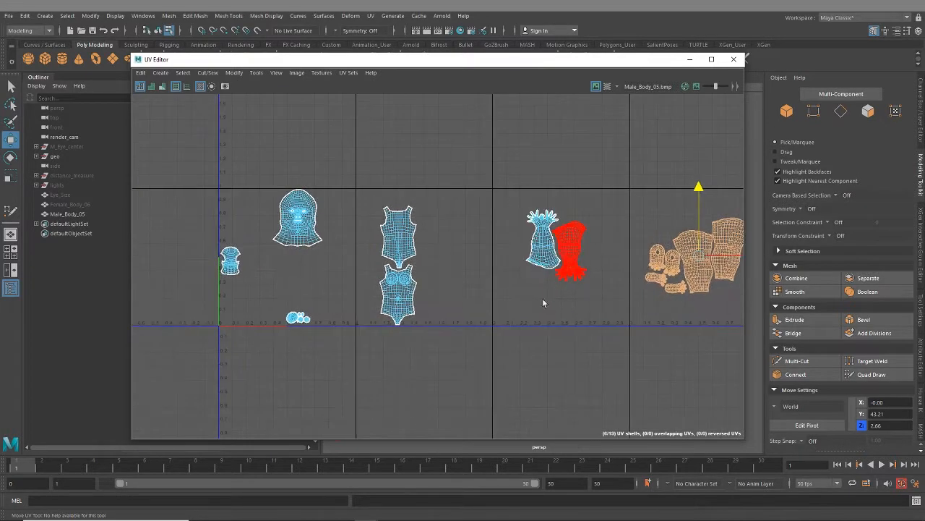
alt+middle_drag(542, 298, 642, 292)
scroll(387, 272, up, 4)
scroll(402, 270, down, 1)
alt+middle_drag(405, 285, 392, 324)
scroll(416, 351, down, 3)
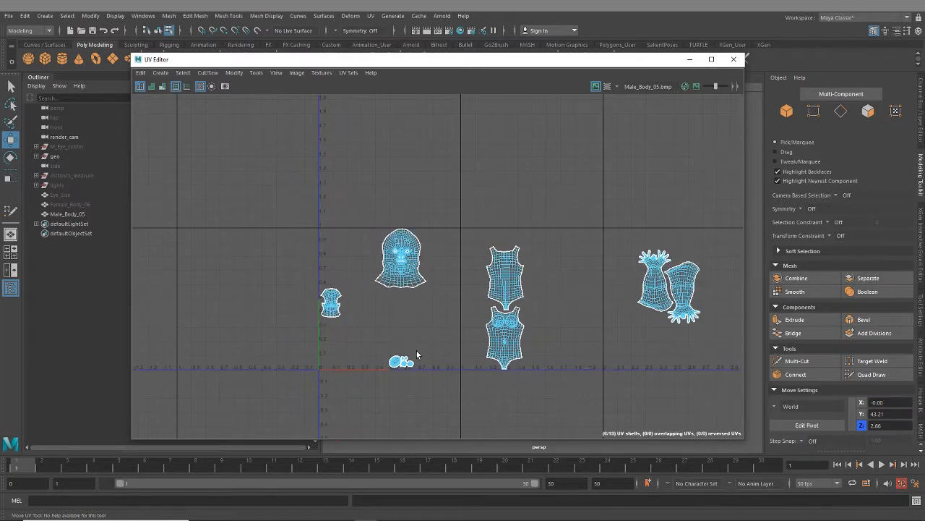
drag(320, 219, 438, 371)
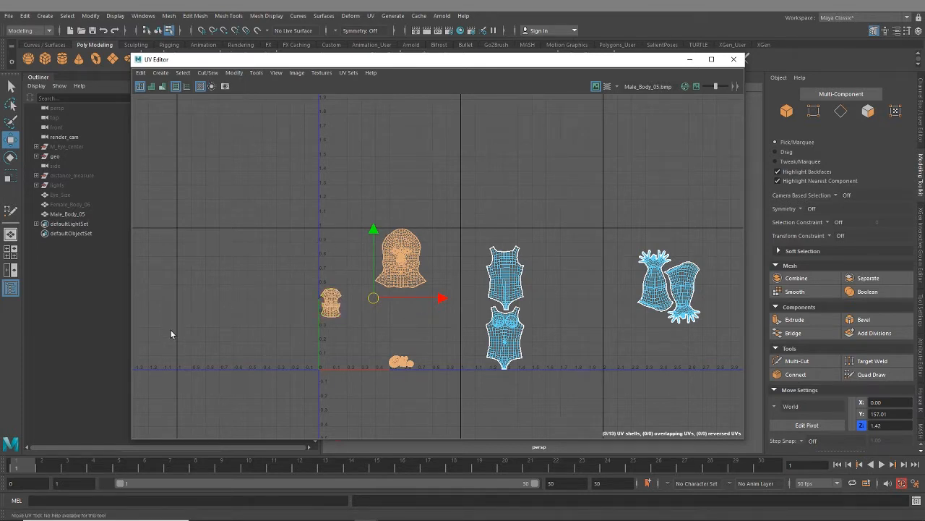
key(ctrl+l)
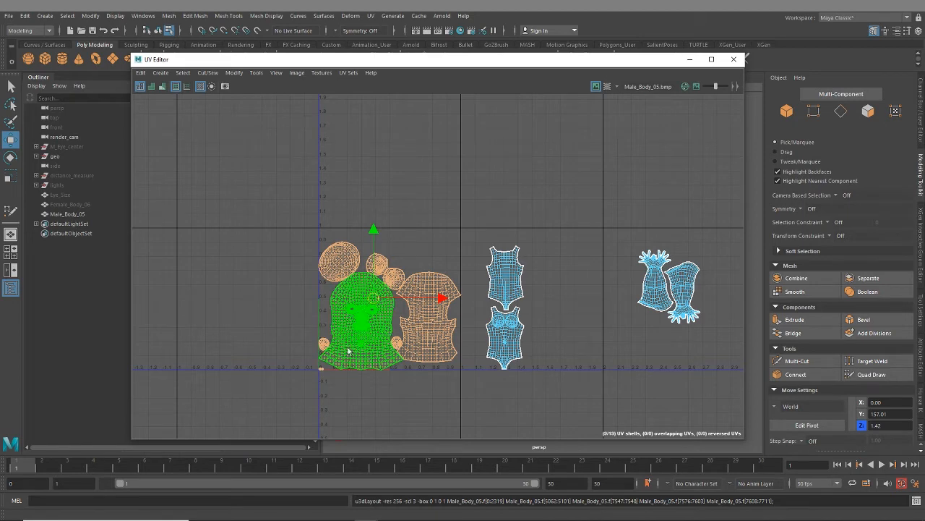
- Examine the packed head shells, selecting the large oval shell and the two medium round shells beside it
scroll(348, 352, up, 3)
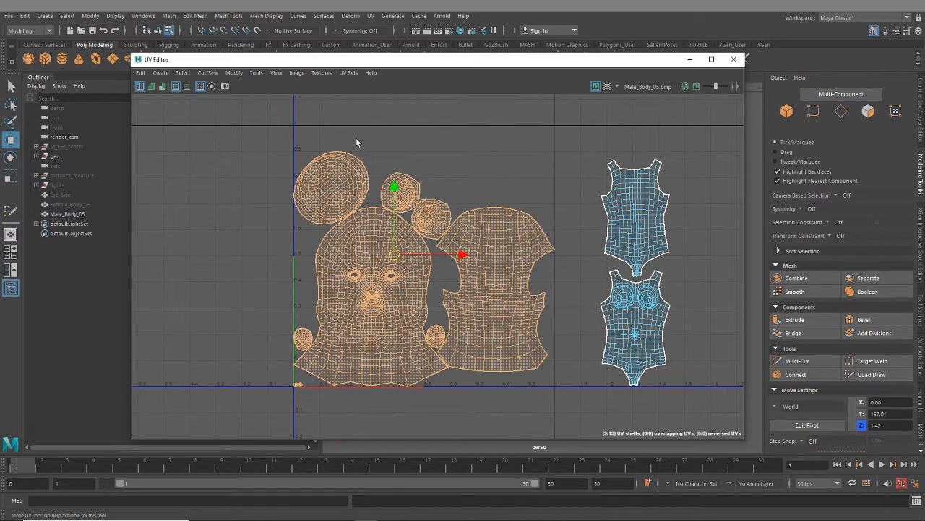
scroll(300, 186, up, 2)
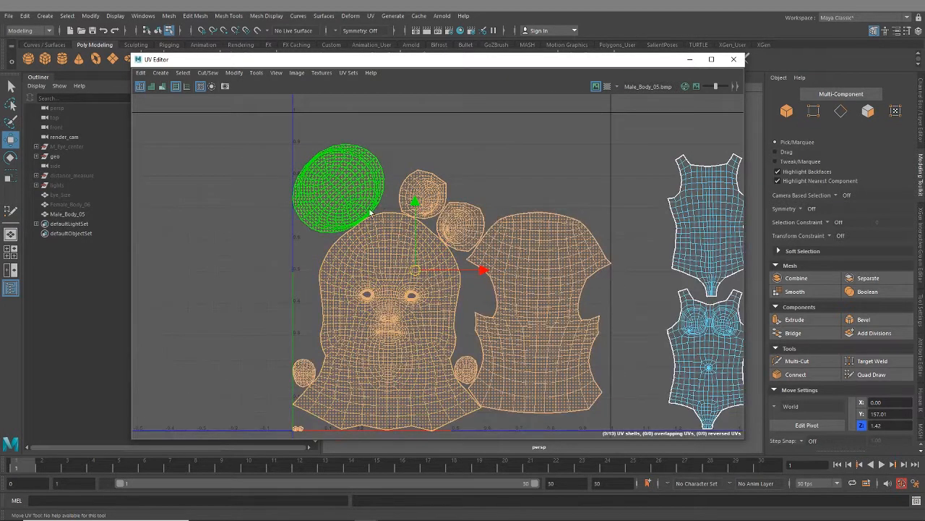
click(352, 198)
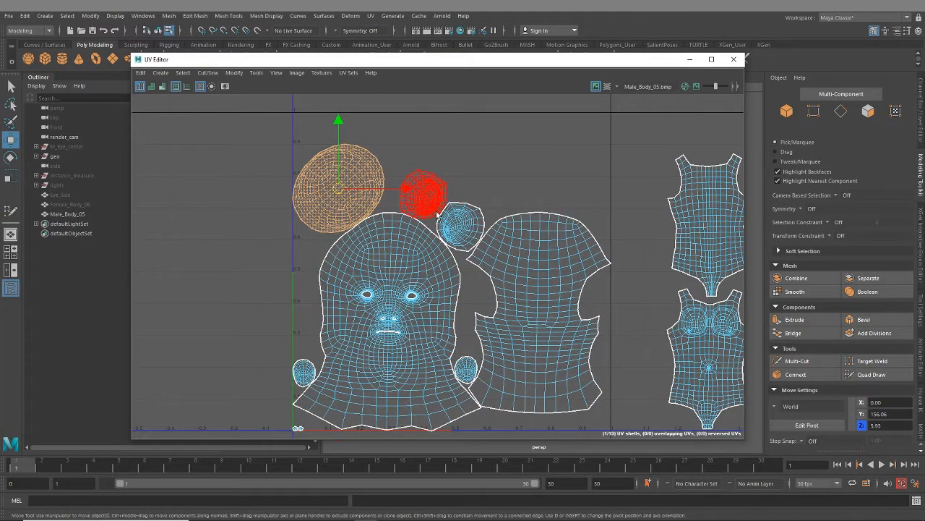
scroll(460, 337, up, 3)
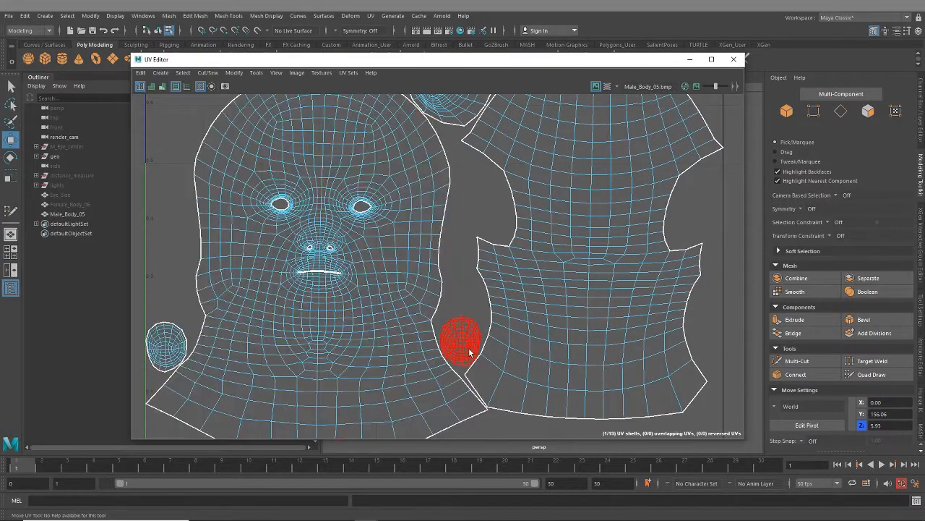
scroll(460, 340, down, 3)
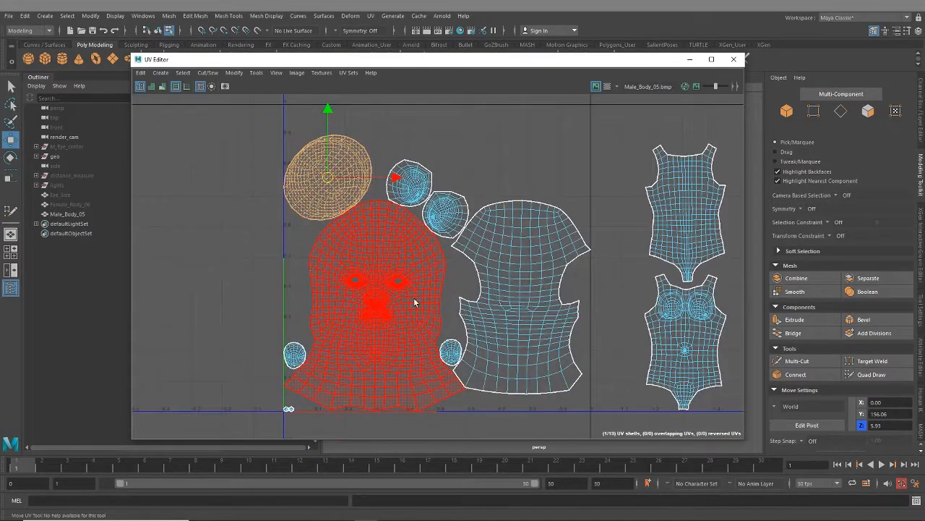
scroll(434, 228, up, 1)
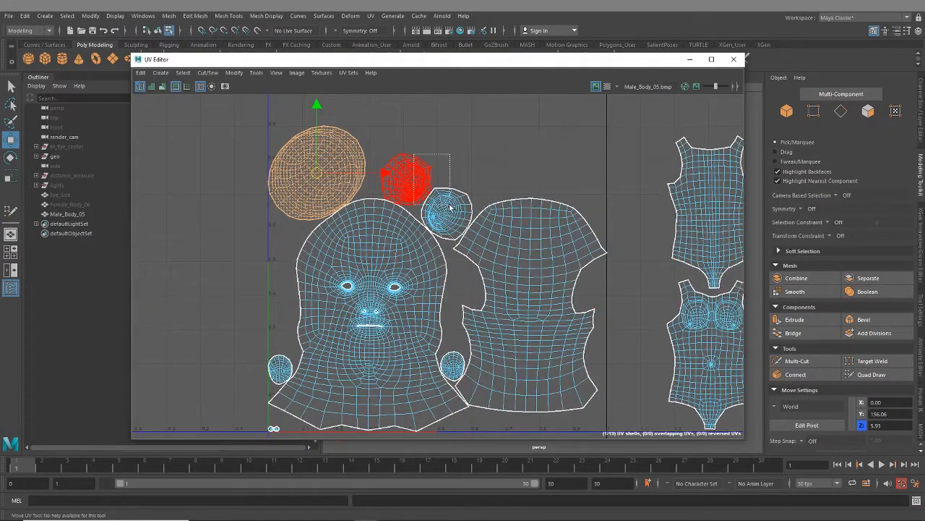
drag(449, 208, 449, 210)
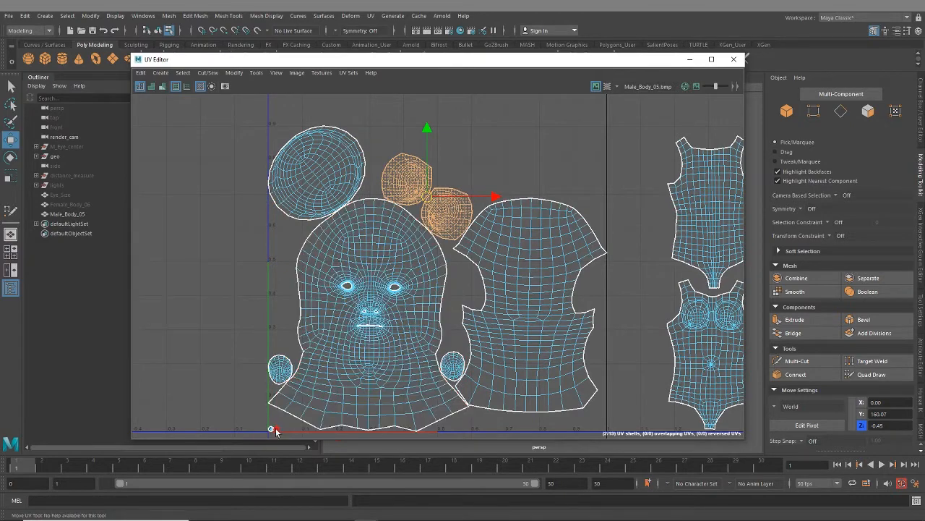
- Select the two tiny UV shells at the origin and move them to the first tile's upper-right corner
scroll(276, 432, up, 3)
alt+middle_drag(277, 434, 467, 211)
scroll(426, 196, up, 5)
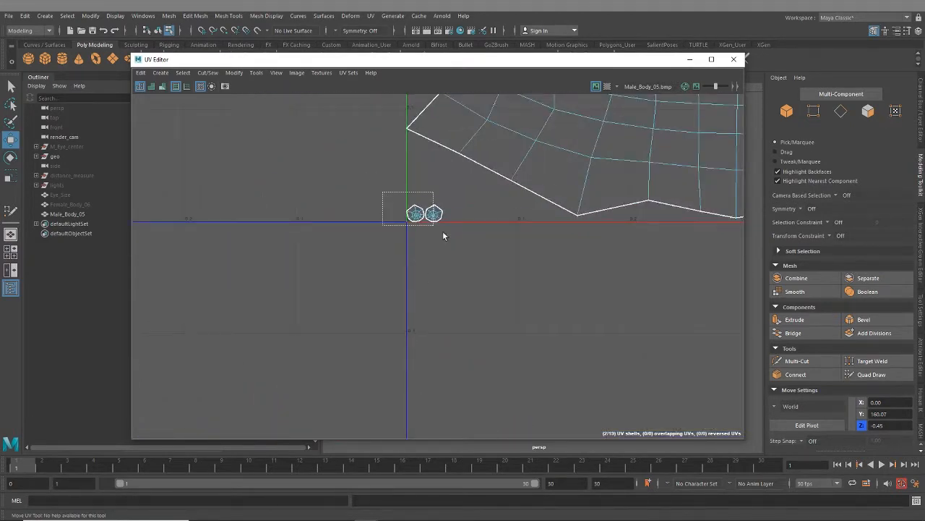
scroll(456, 332, down, 5)
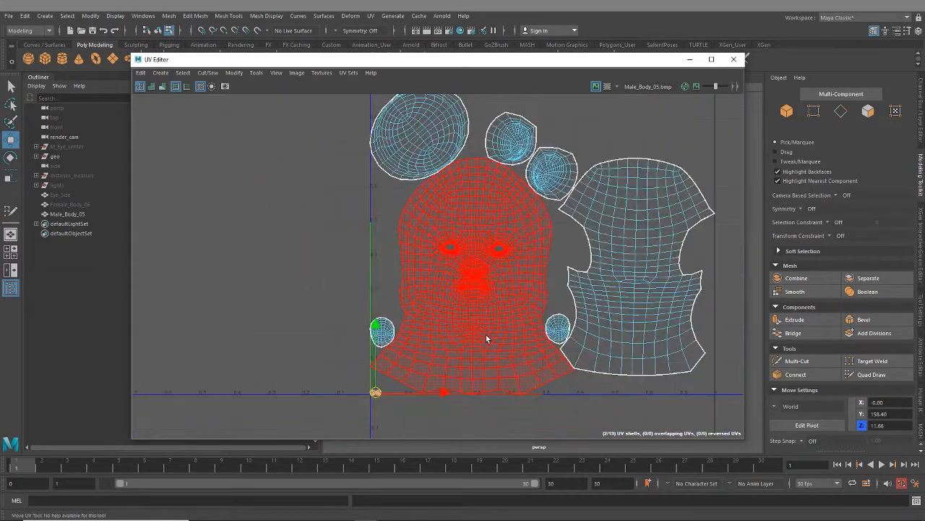
scroll(486, 335, down, 4)
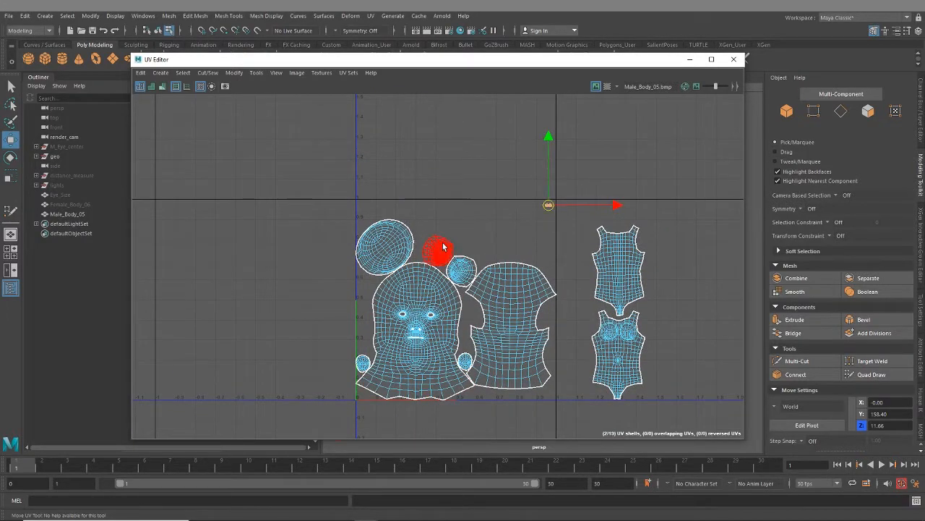
- Move the two medium round, two small round and large oval UV shells out above the first UV tile
click(466, 269)
drag(466, 269, 522, 159)
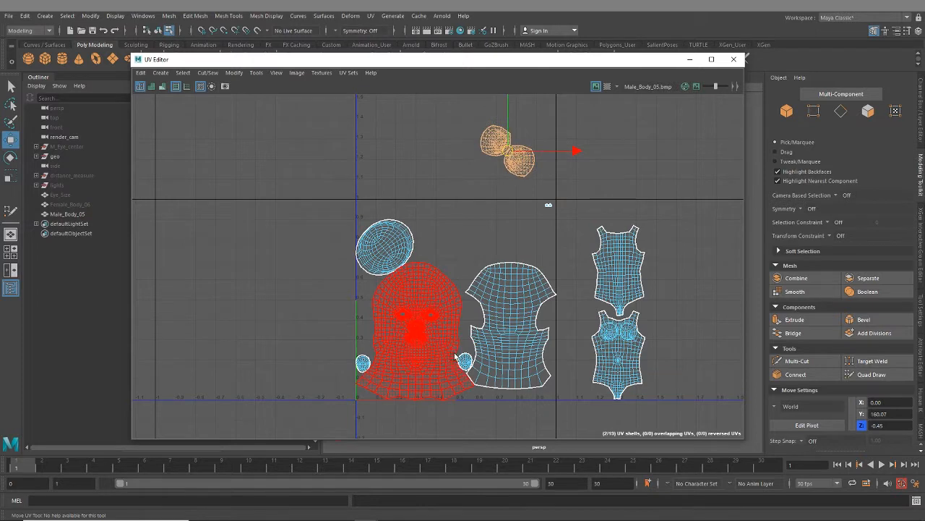
click(361, 381)
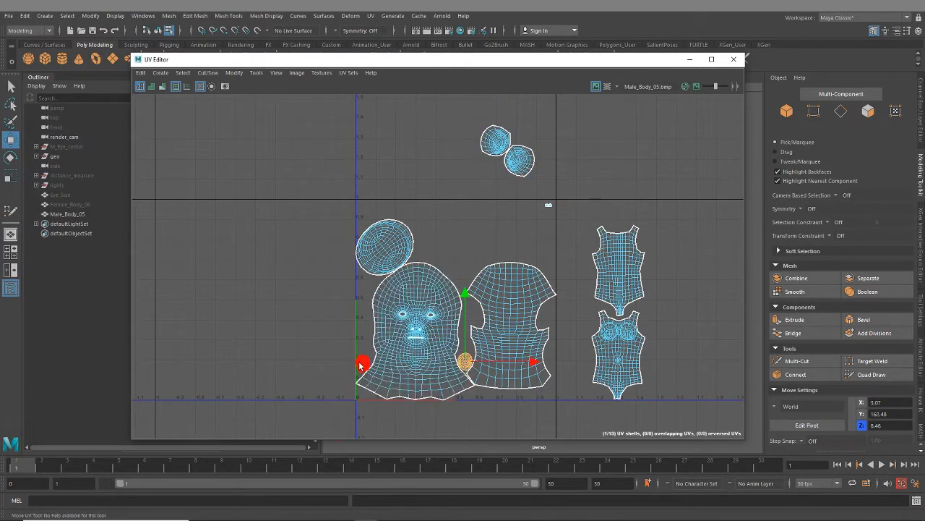
shift+click(364, 364)
middle_drag(367, 367, 361, 160)
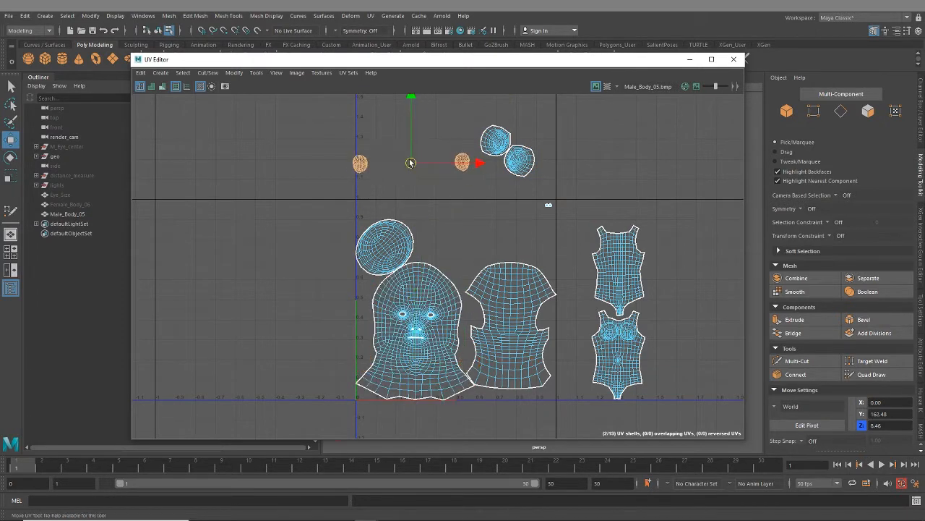
click(384, 235)
drag(385, 247, 409, 138)
- Move the pair of tiny UV shells from the first tile's corner to just above the tile
alt+right_drag(487, 295, 475, 340)
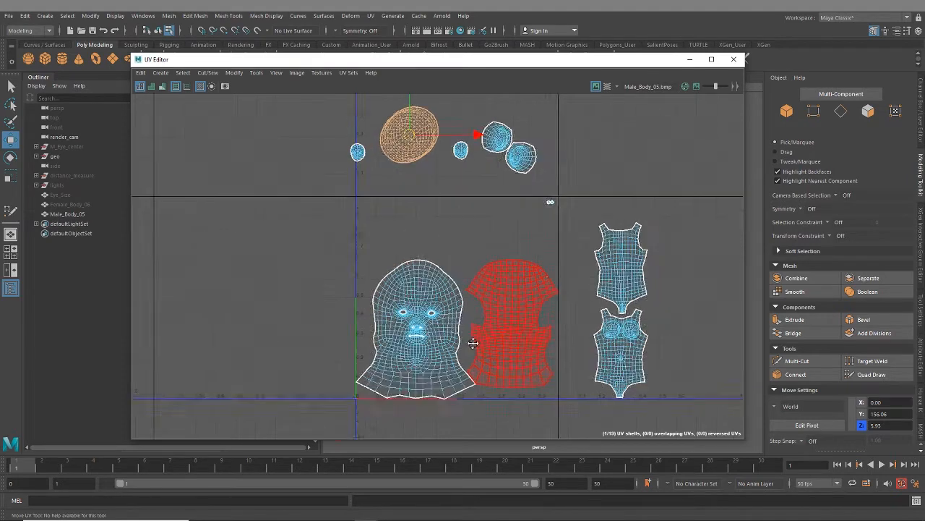
alt+middle_drag(475, 341, 463, 353)
scroll(541, 226, up, 2)
drag(532, 240, 526, 201)
scroll(519, 276, down, 2)
- Move the back-of-head UV shell out of the first tile to the empty area on its left
alt+middle_drag(499, 349, 494, 304)
click(494, 307)
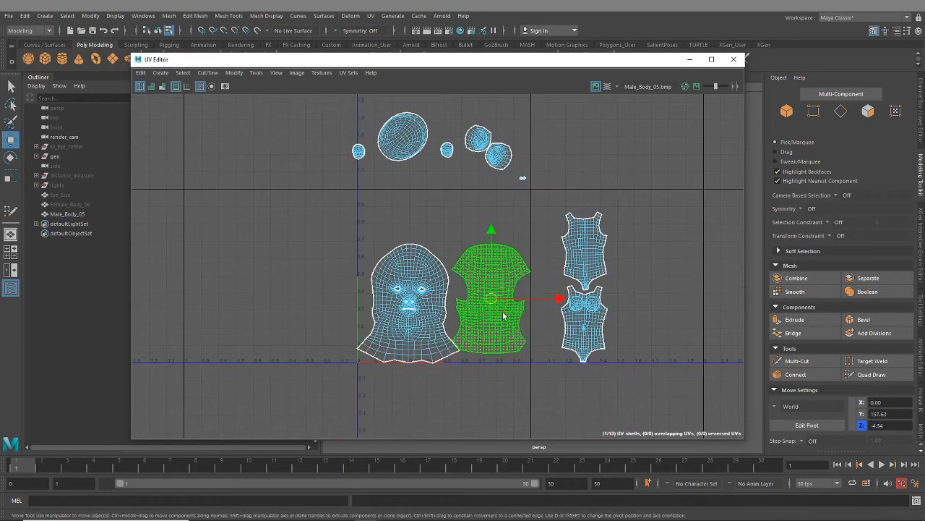
drag(494, 306, 274, 285)
- Enlarge the face UV shell and move it up and right until it spans the first tile's height beside its left border
click(423, 299)
key(r)
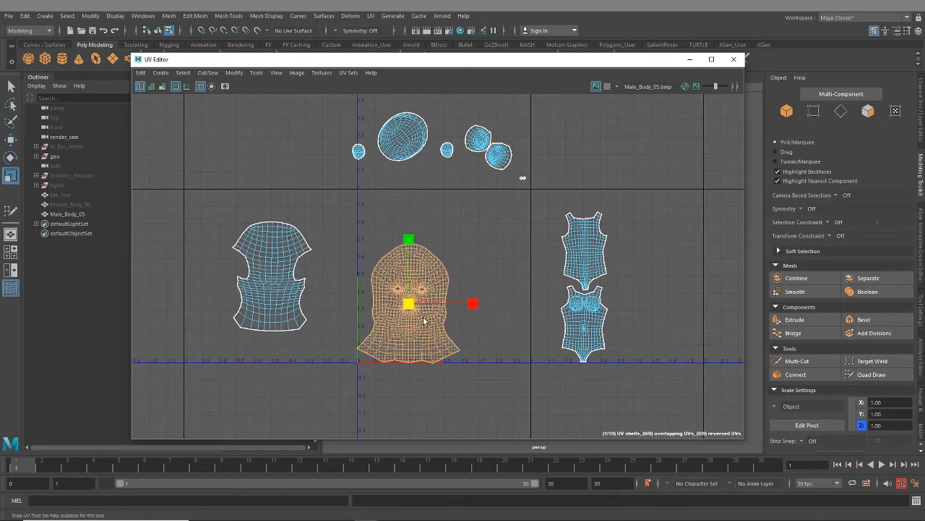
drag(409, 304, 492, 304)
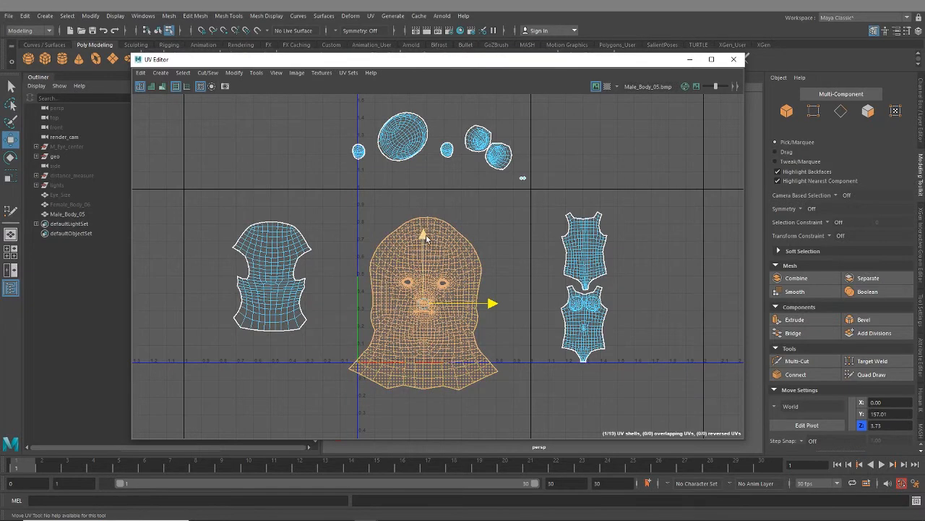
drag(431, 236, 460, 227)
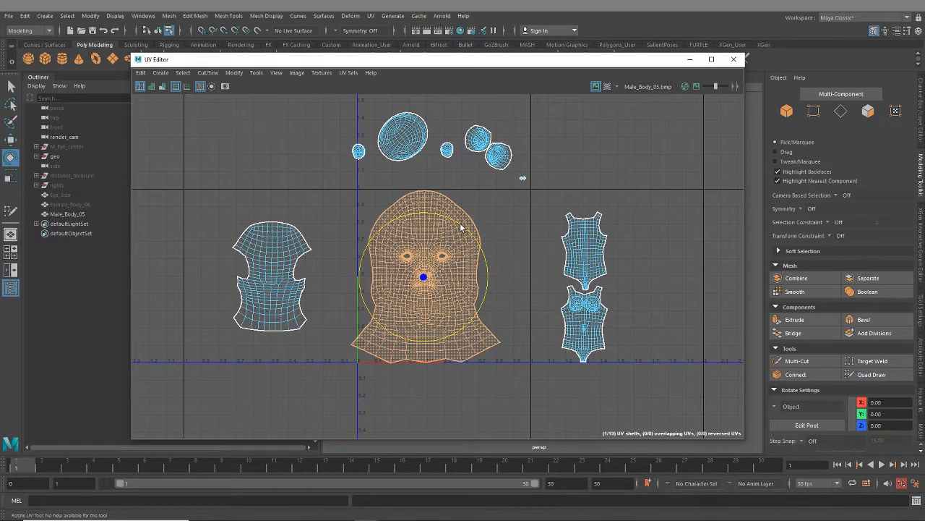
key(w)
drag(490, 277, 498, 277)
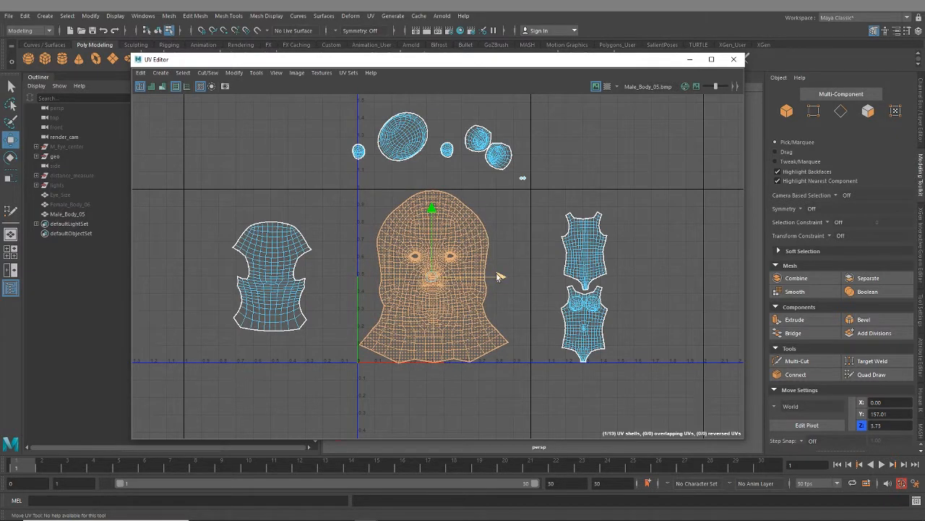
- Examine how the enlarged face shell's top, bottom edge and left neck corner sit against the first tile's borders
key(r)
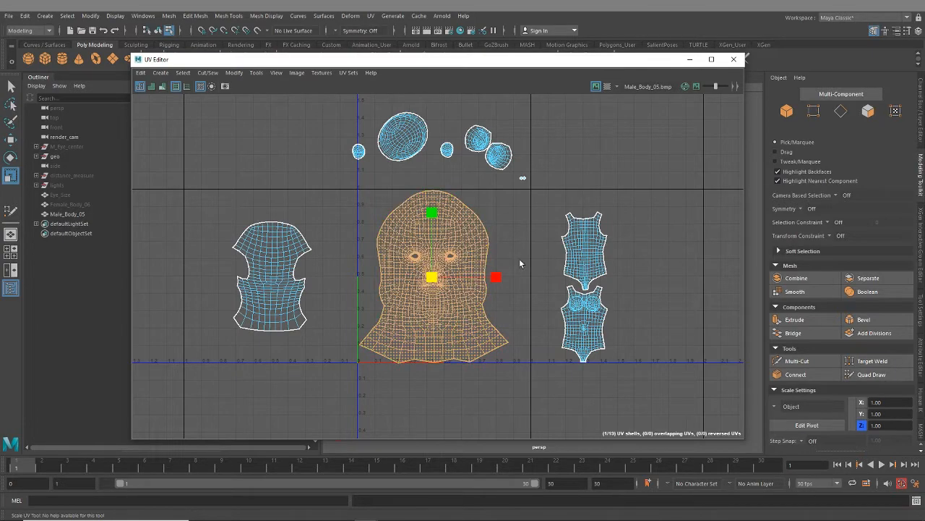
key(ctrl+z)
scroll(454, 275, up, 10)
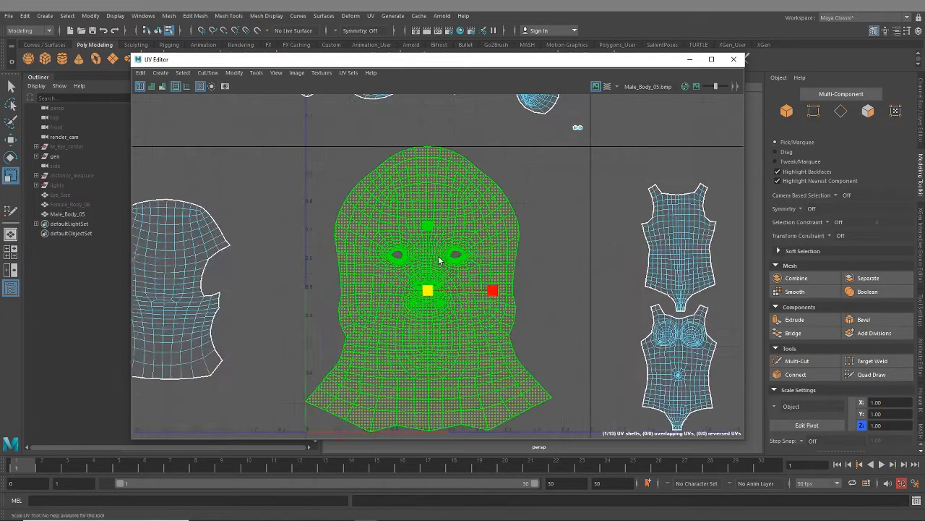
scroll(472, 240, up, 10)
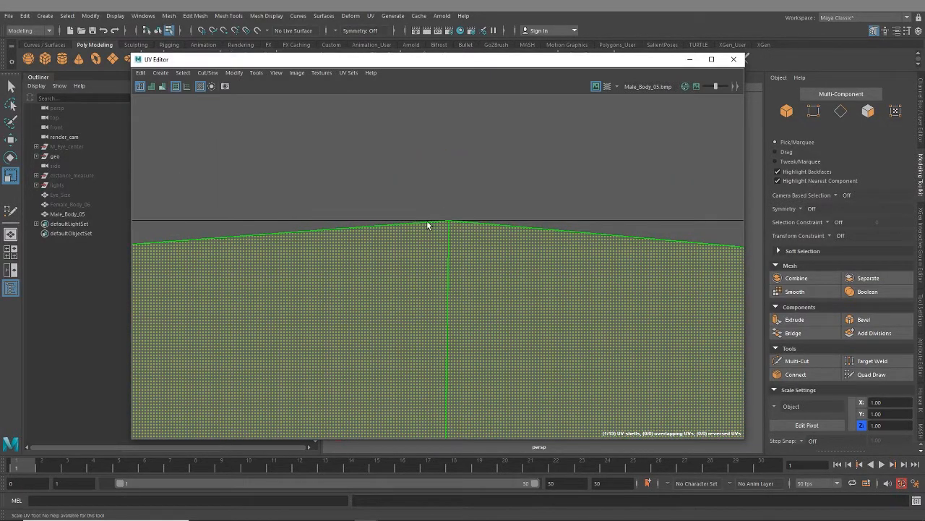
scroll(469, 265, down, 8)
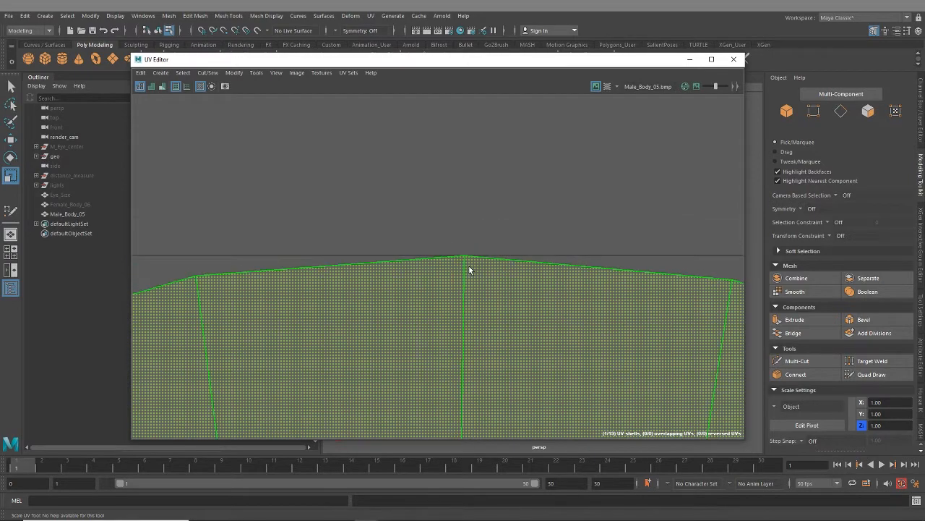
scroll(472, 289, down, 6)
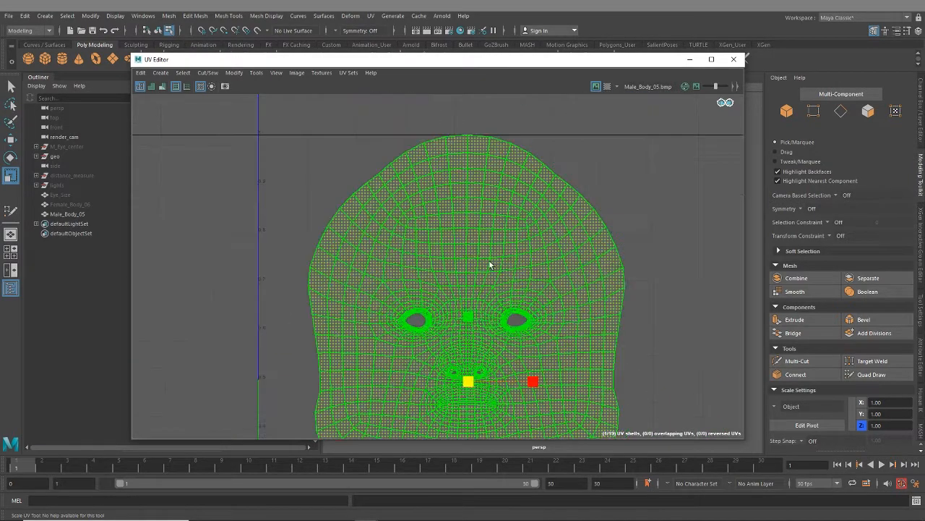
scroll(491, 243, down, 4)
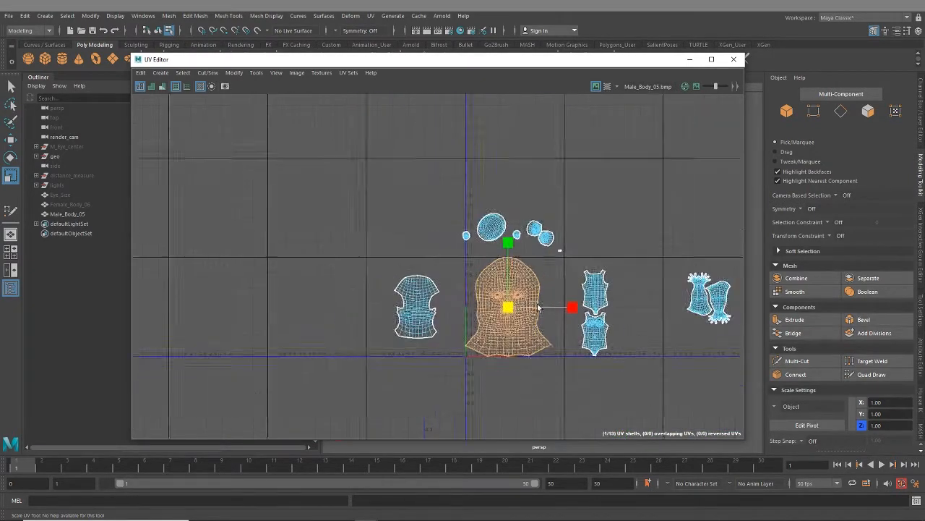
scroll(454, 247, up, 2)
scroll(448, 354, up, 10)
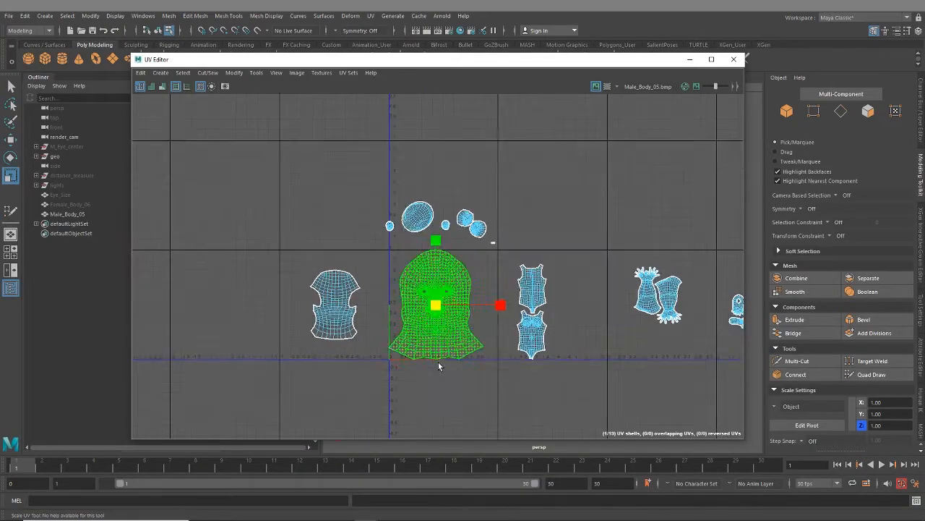
alt+middle_drag(505, 299, 698, 295)
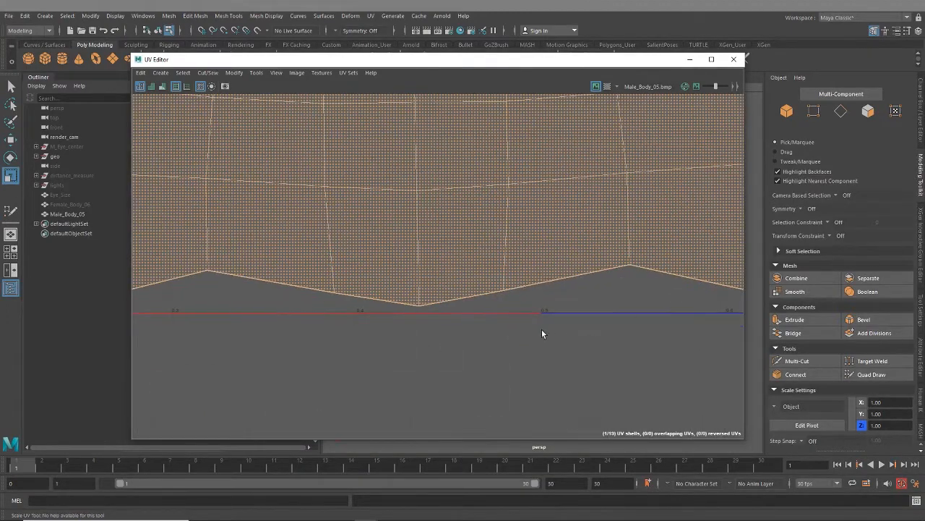
scroll(540, 330, down, 3)
alt+middle_drag(392, 243, 843, 297)
alt+middle_drag(575, 249, 535, 288)
scroll(453, 296, up, 4)
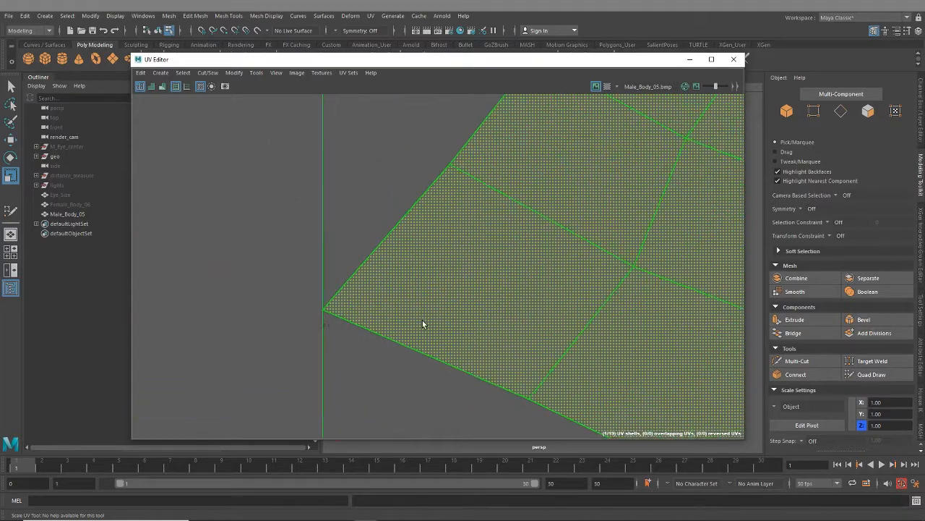
alt+middle_drag(345, 302, 446, 297)
scroll(416, 309, up, 4)
scroll(449, 326, down, 10)
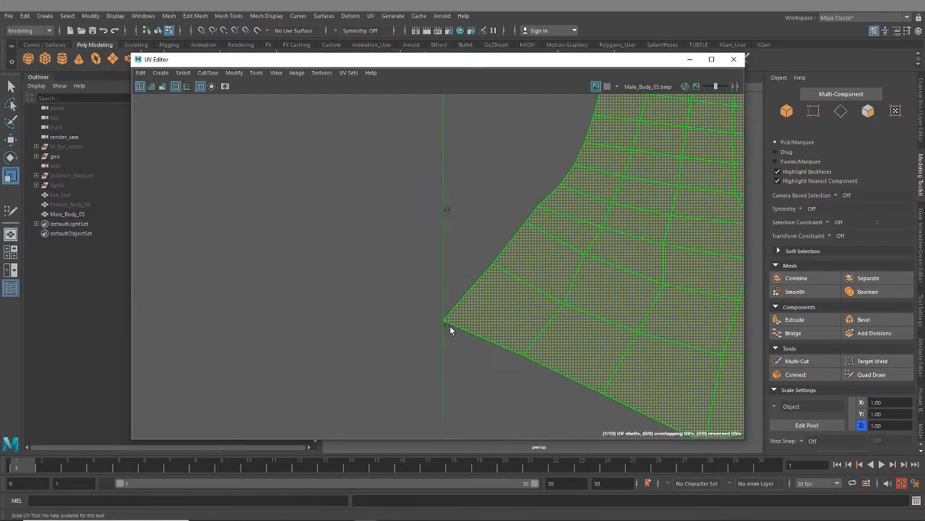
- Scale the face shell down slightly and shift it left, leaving small margins inside the first tile
drag(438, 266, 432, 266)
key(w)
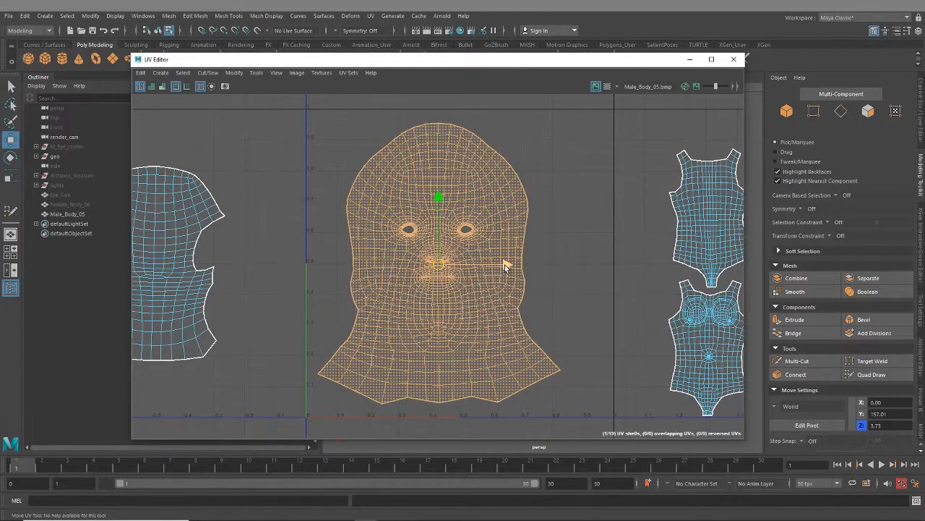
drag(502, 262, 496, 265)
scroll(515, 306, down, 3)
alt+middle_drag(519, 306, 456, 320)
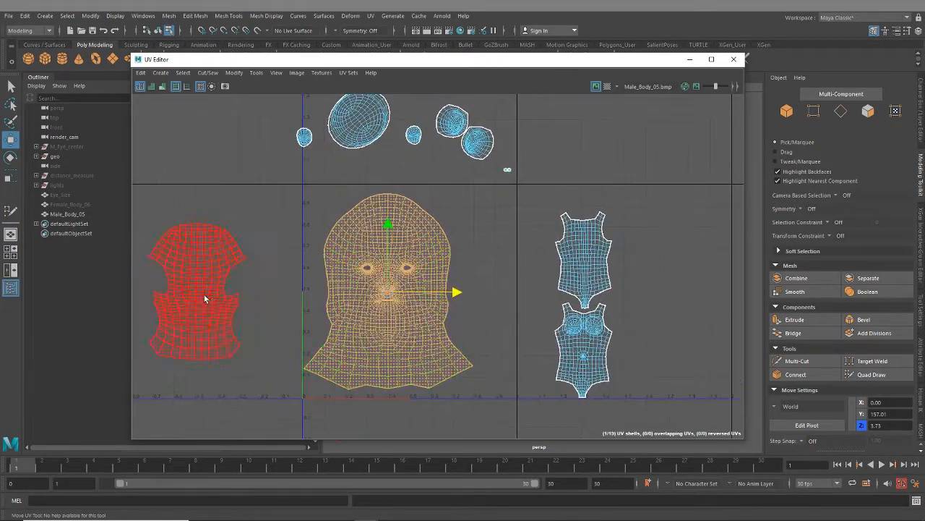
- Move the back-of-head UV shell into the first tile's upper-right corner beside the face and scale it down to fit
click(204, 297)
drag(261, 295, 543, 279)
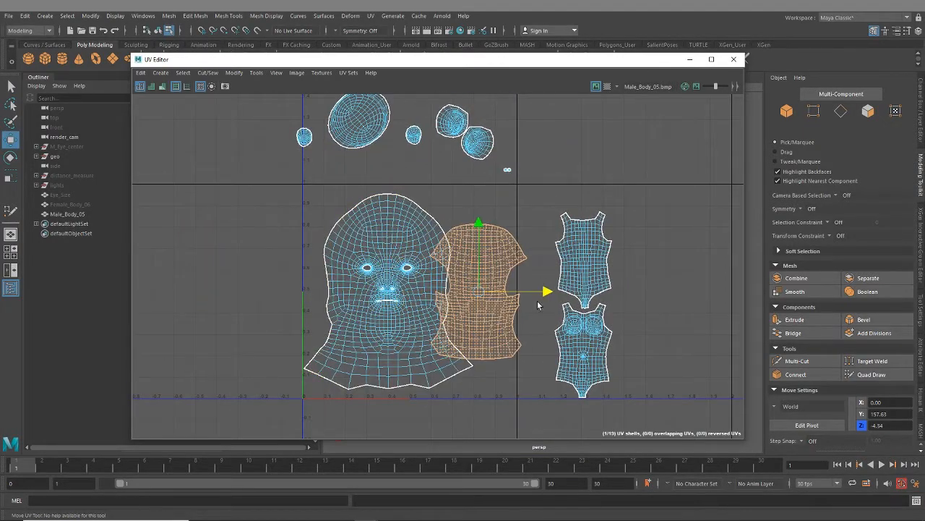
alt+middle_drag(519, 315, 539, 323)
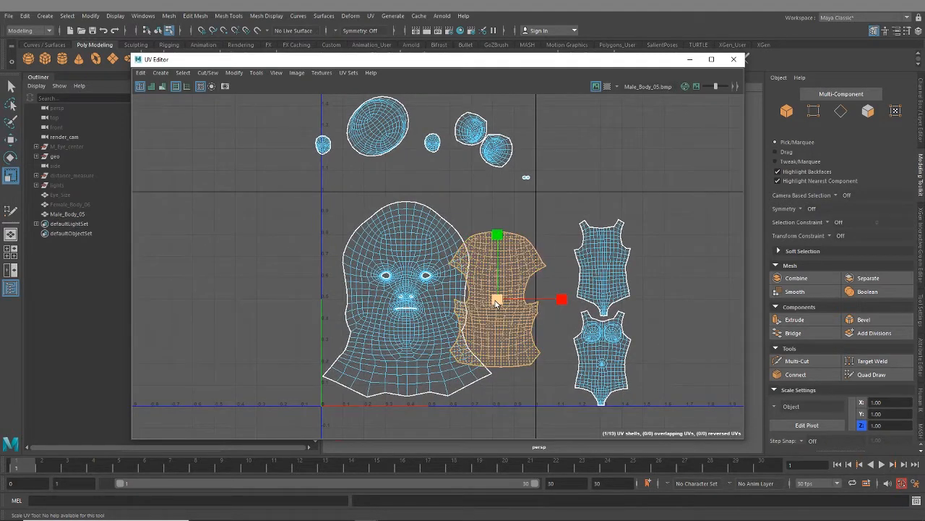
drag(496, 299, 504, 248)
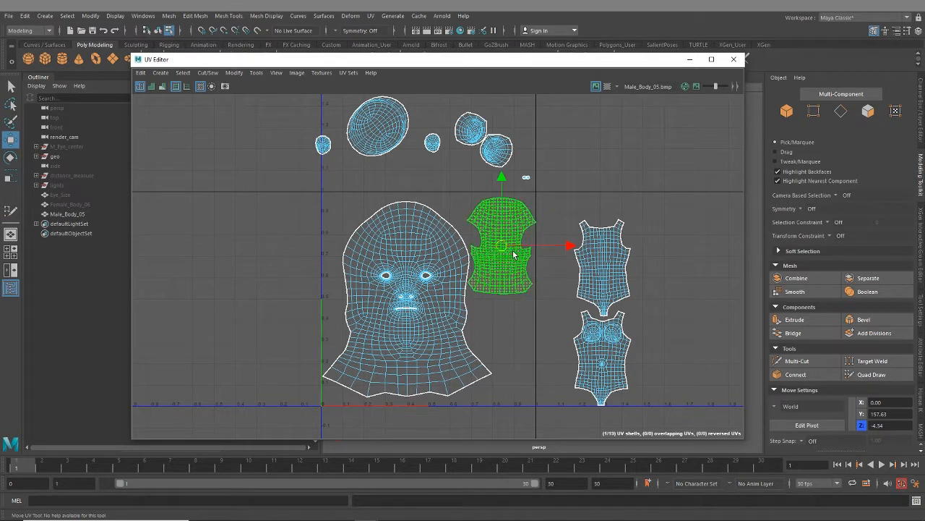
key(e)
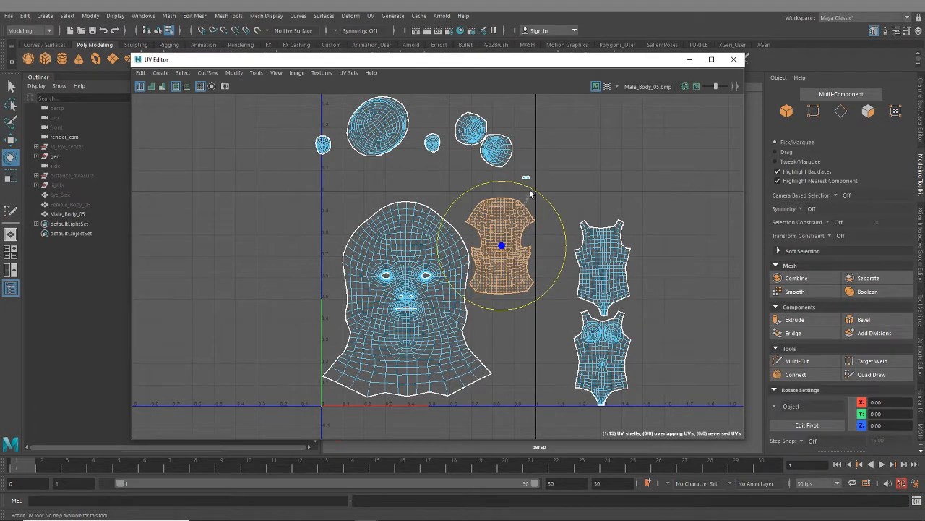
alt+middle_drag(477, 311, 502, 371)
click(535, 275)
- Scale the large oval UV shell above the first tile down to roughly half its size
click(347, 149)
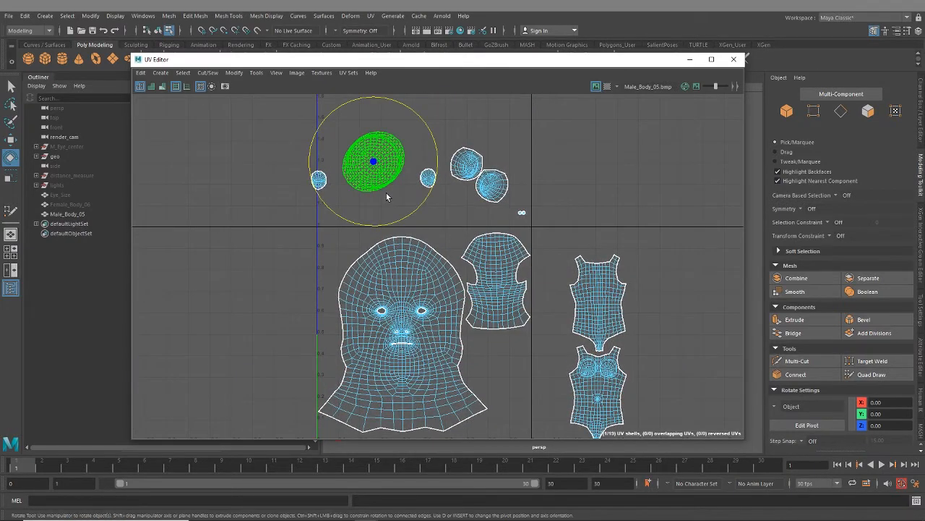
key(r)
drag(374, 163, 343, 172)
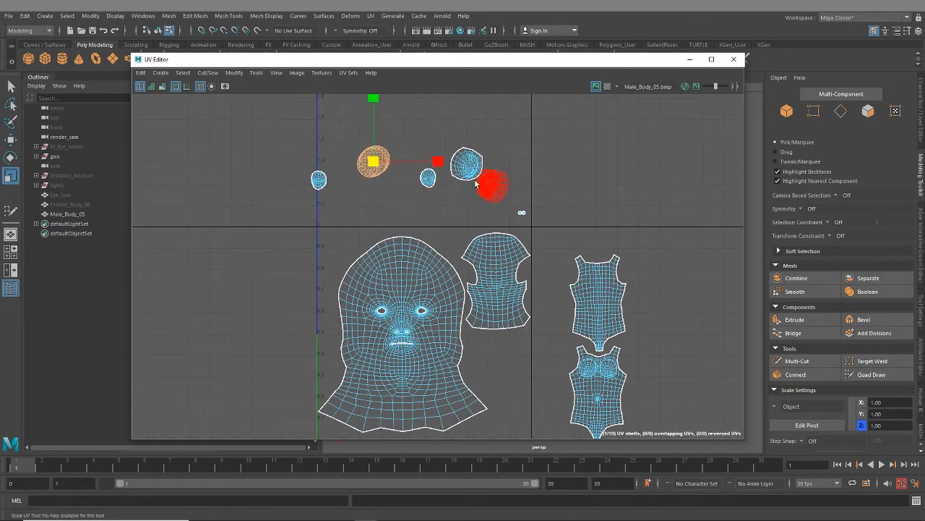
- Move the two medium round UV shells into the first tile, side by side beneath the back-of-head shell
drag(456, 148, 514, 356)
key(w)
click(517, 385)
scroll(488, 375, up, 8)
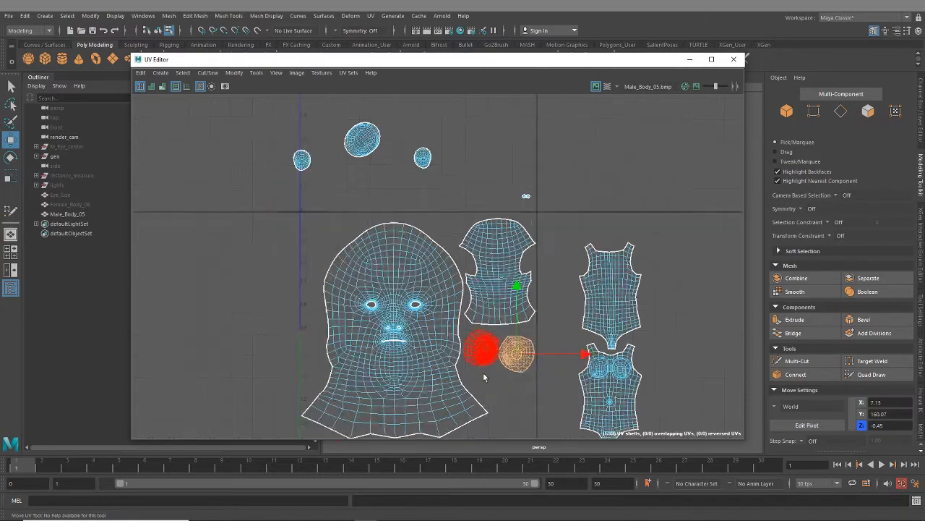
click(434, 284)
drag(429, 287, 423, 277)
click(548, 303)
drag(544, 307, 543, 284)
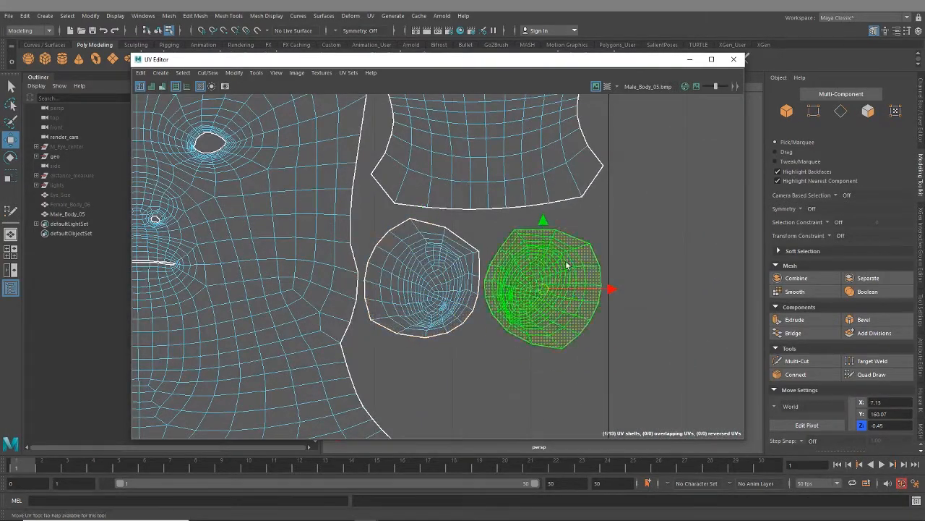
- Rotate the two medium round UV shells slightly so that they mirror each other
key(e)
drag(582, 243, 553, 230)
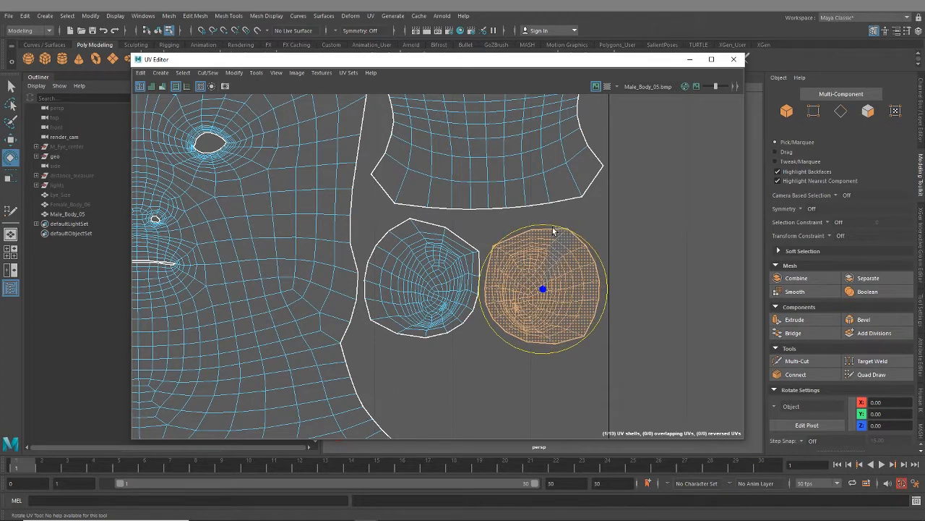
click(441, 299)
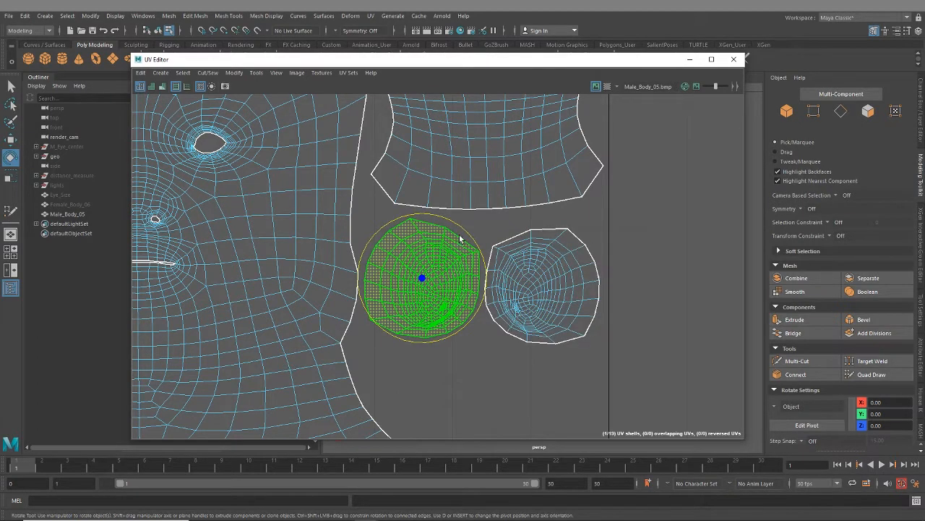
drag(460, 238, 451, 224)
click(575, 277)
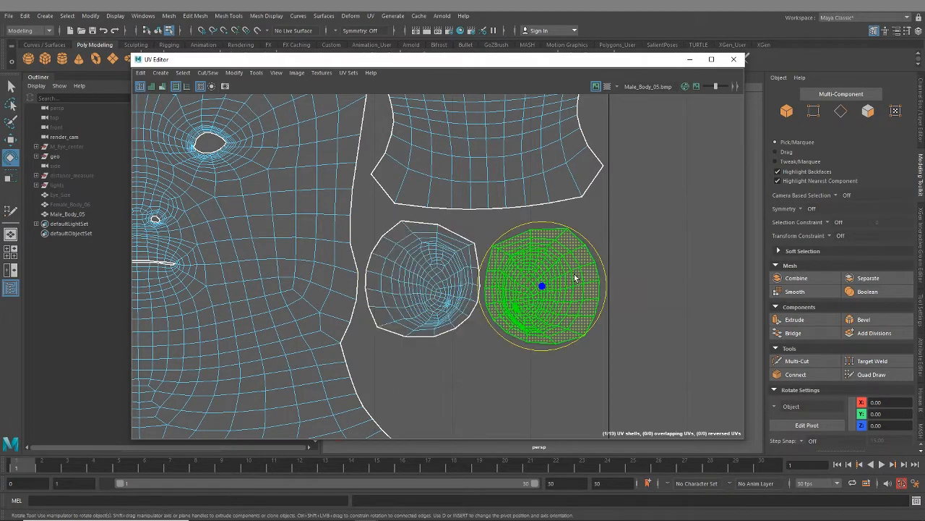
drag(587, 255, 595, 245)
- Nudge both medium round UV shells upward, level with each other and closer to the back-of-head shell
key(w)
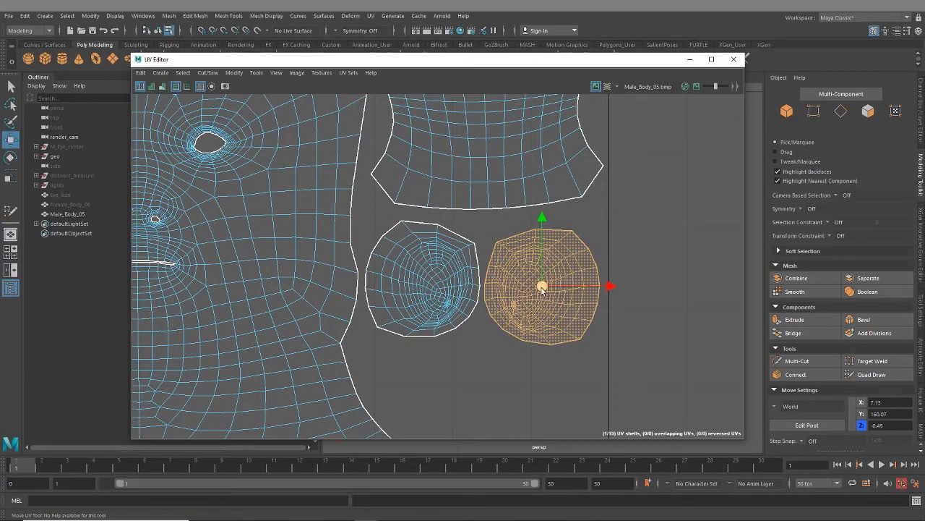
drag(542, 290, 545, 281)
click(435, 313)
drag(424, 280, 425, 275)
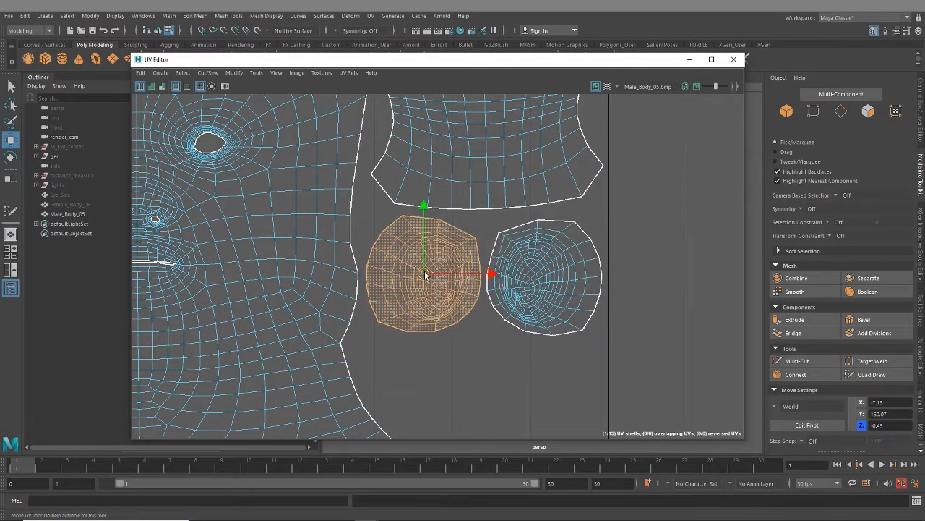
click(538, 273)
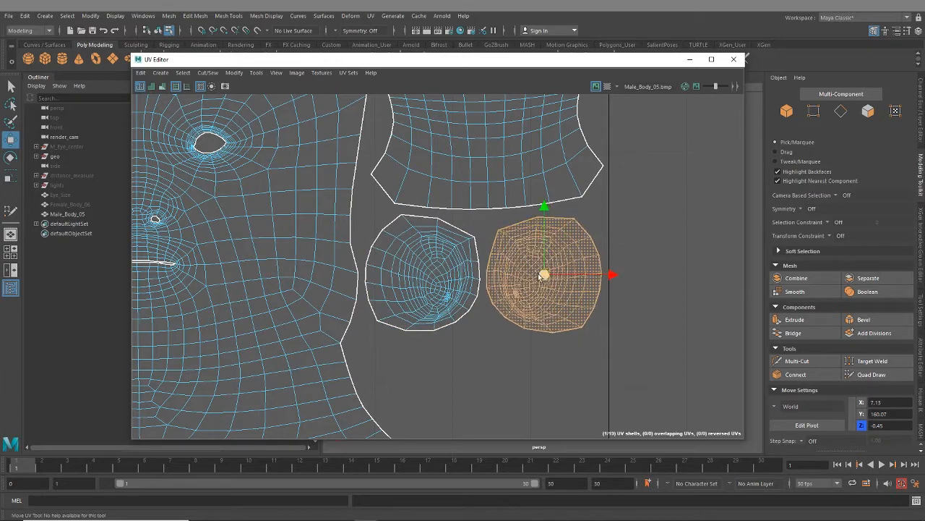
scroll(513, 335, down, 3)
scroll(499, 341, down, 3)
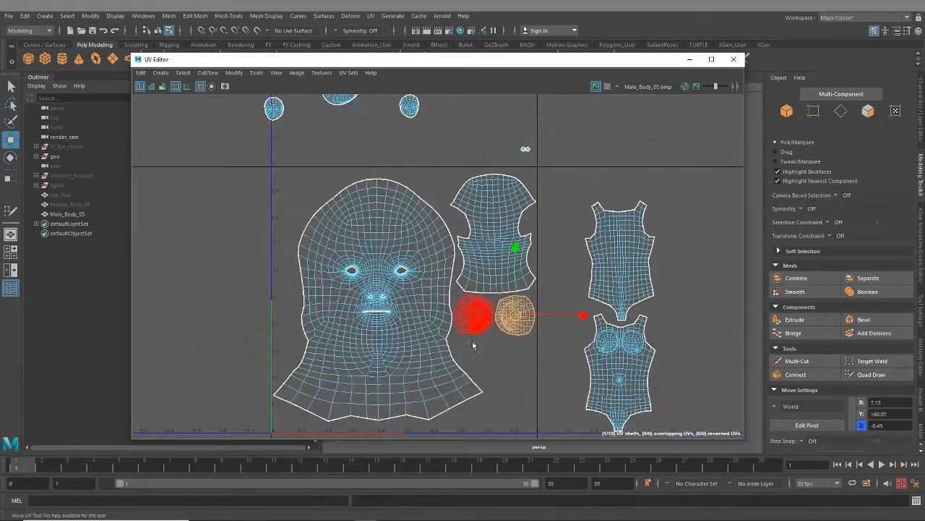
- Rotate the back-of-head UV shell slightly to straighten it above the two round shells
scroll(446, 329, up, 5)
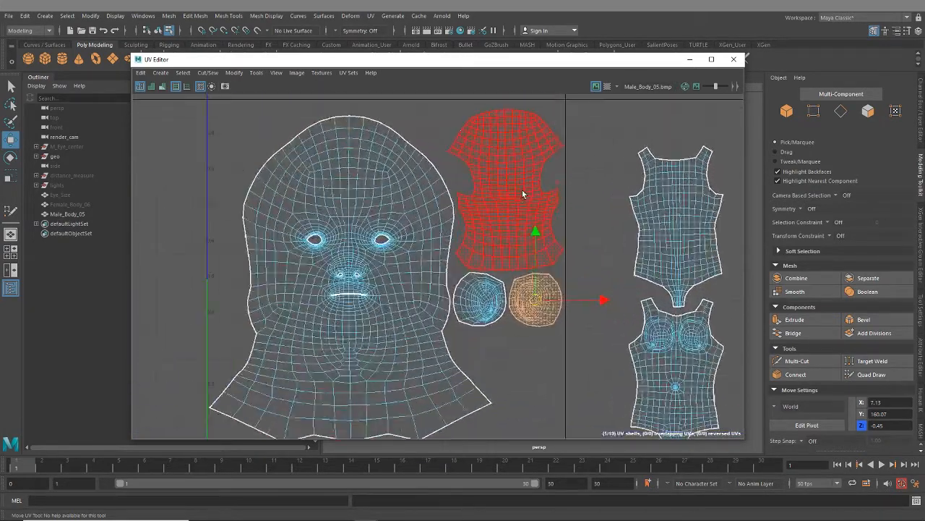
click(524, 181)
alt+middle_drag(525, 182, 520, 232)
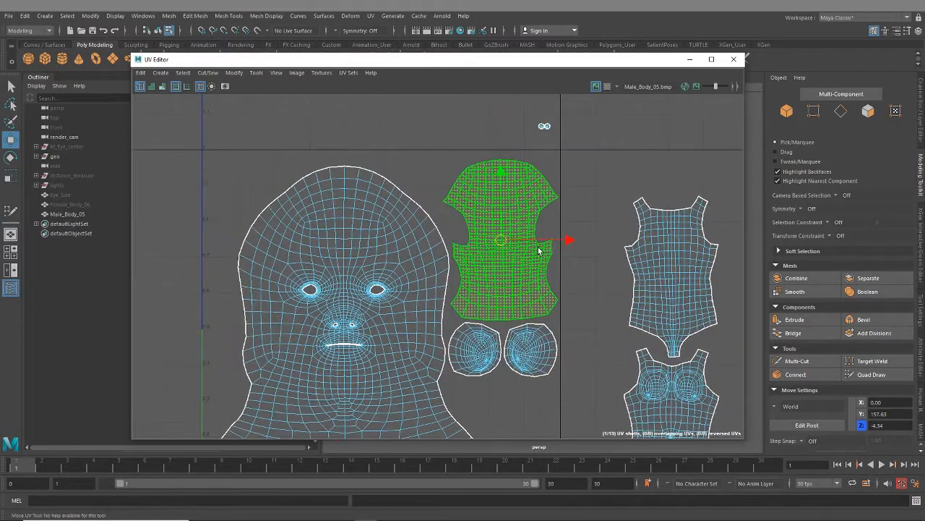
key(e)
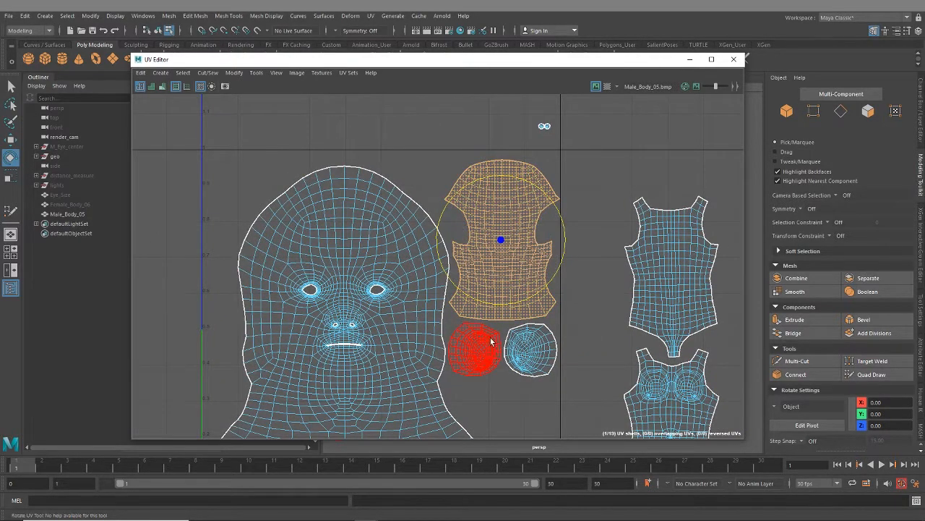
scroll(492, 341, down, 4)
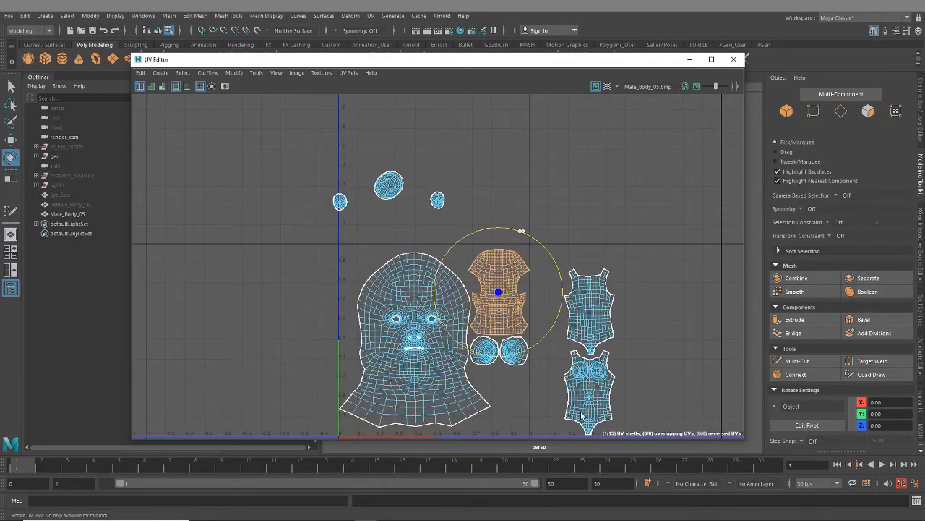
- Rotate the large oval UV shell upright and move it into the first tile beneath the two medium round shells
scroll(382, 246, up, 4)
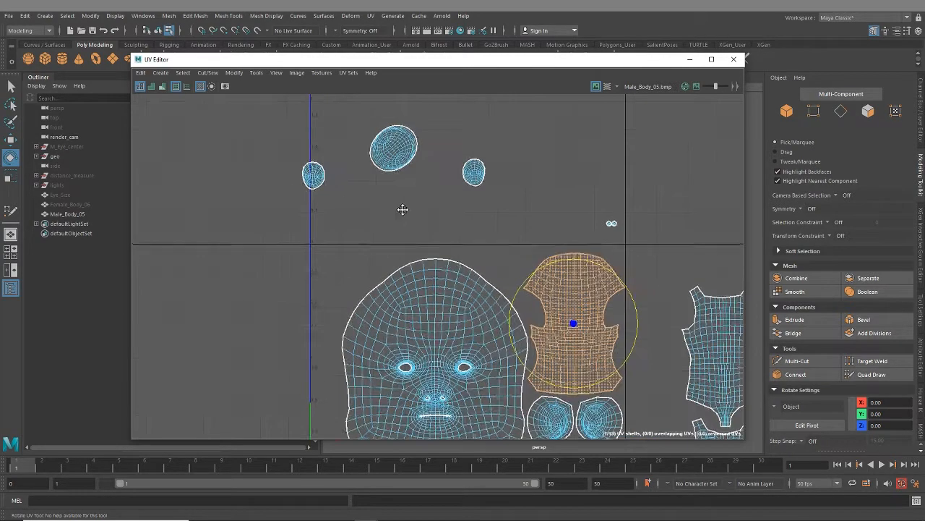
alt+middle_drag(403, 209, 337, 171)
scroll(365, 250, down, 2)
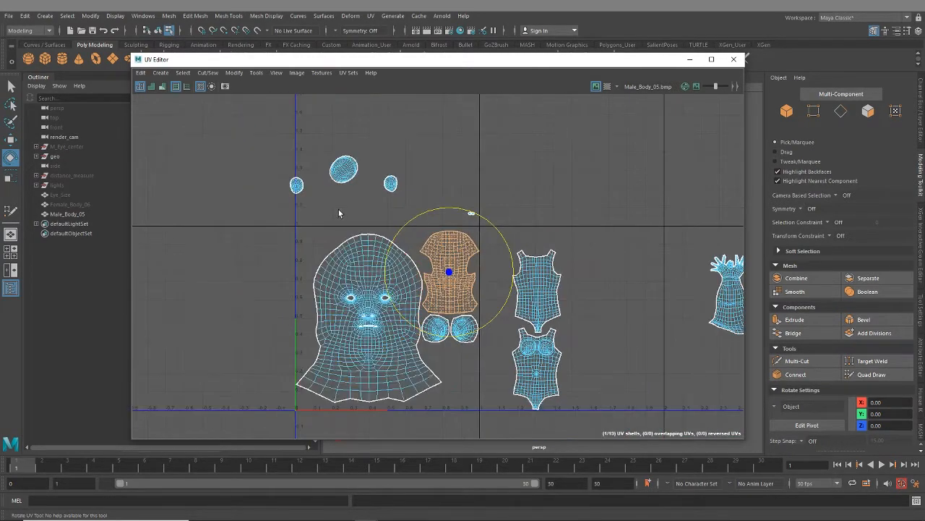
click(351, 177)
middle_drag(368, 163, 369, 162)
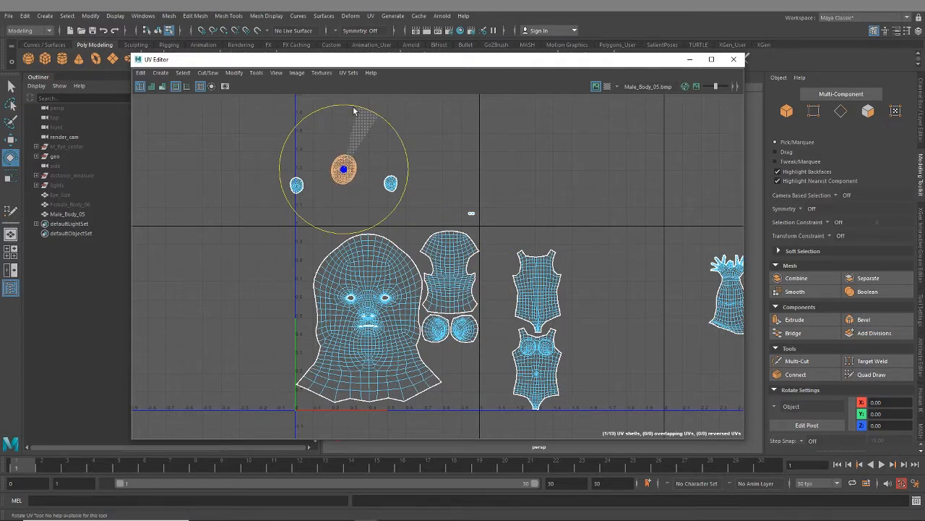
key(w)
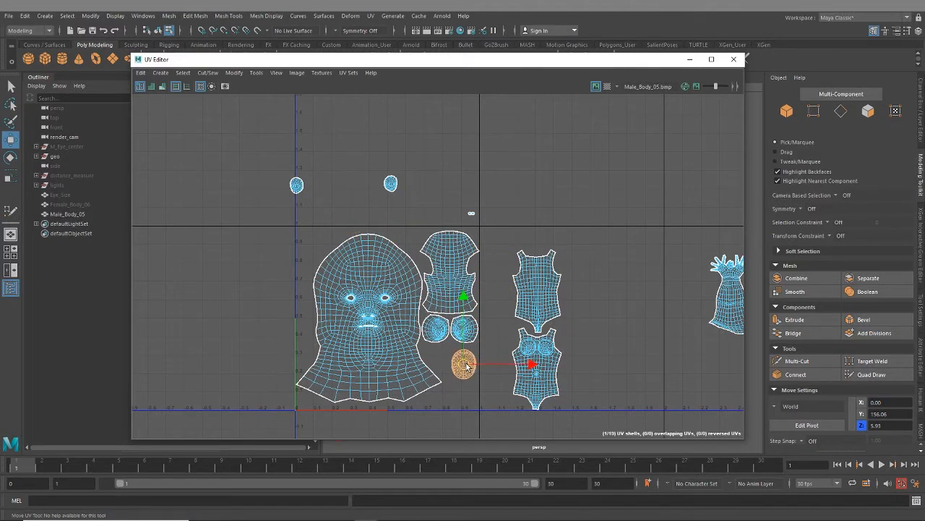
- Move the two small oval UV shells into the first tile, side by side between the head and the large oval shell
drag(401, 207, 400, 206)
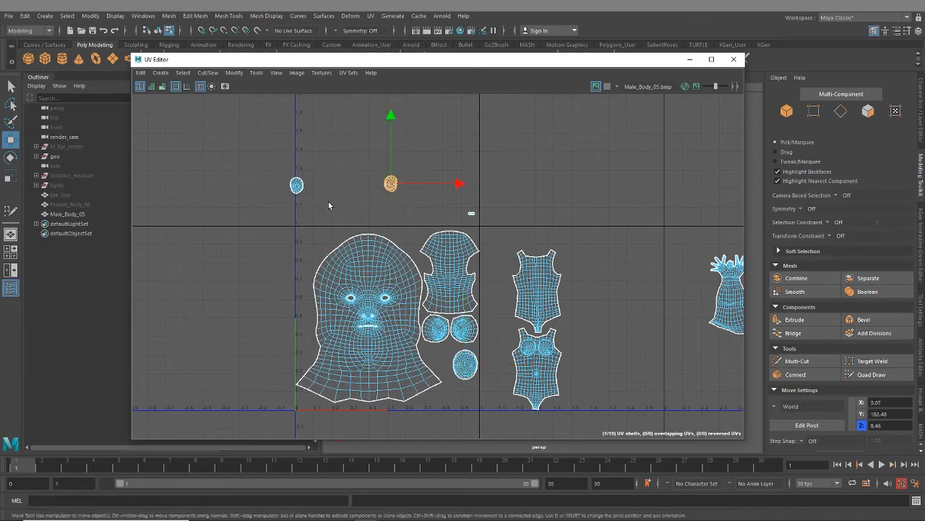
shift+drag(281, 161, 448, 362)
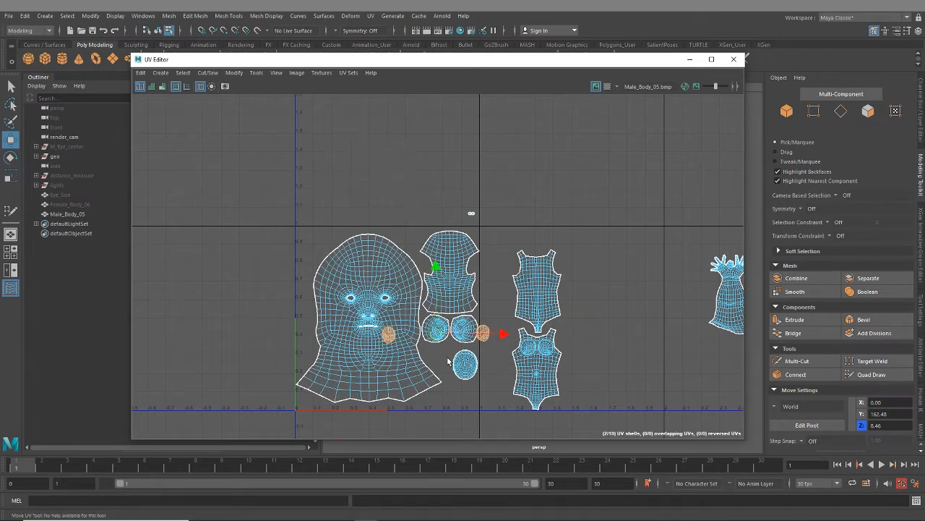
scroll(448, 400, up, 4)
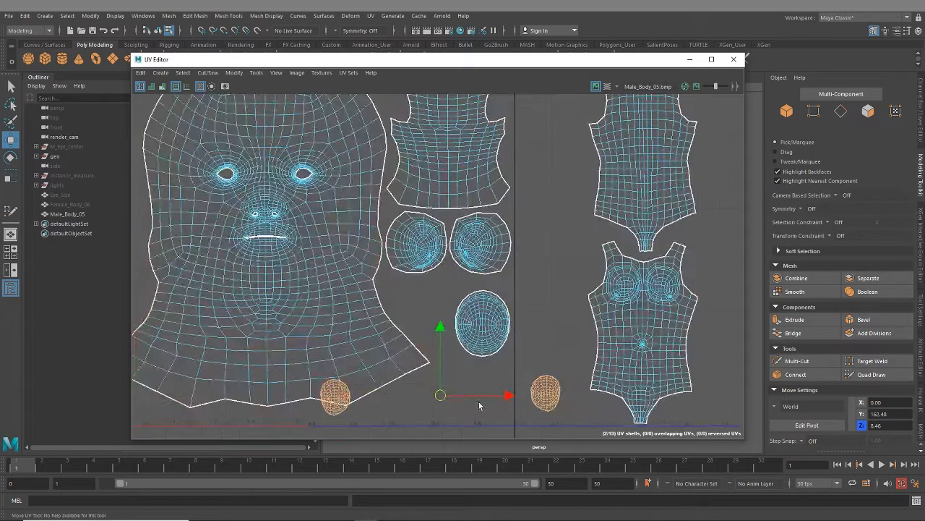
click(329, 412)
drag(335, 398, 399, 309)
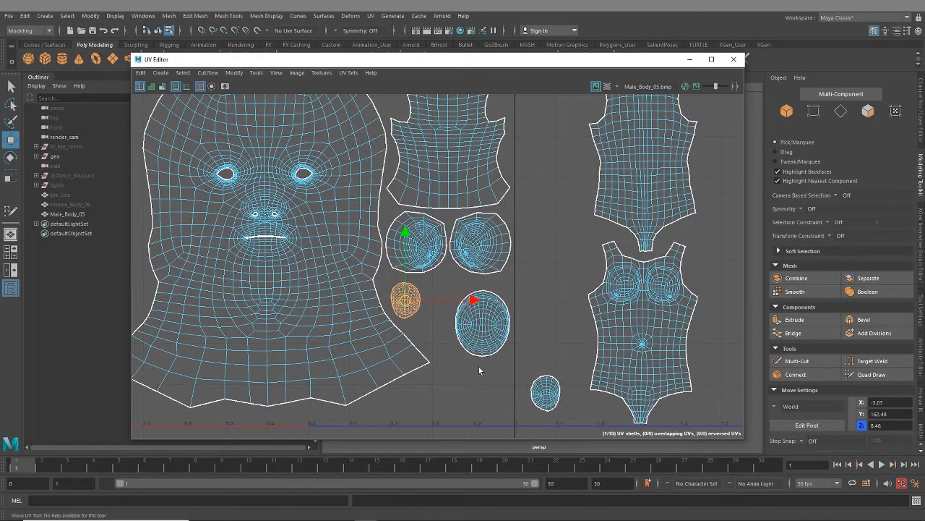
click(538, 394)
drag(541, 394, 438, 327)
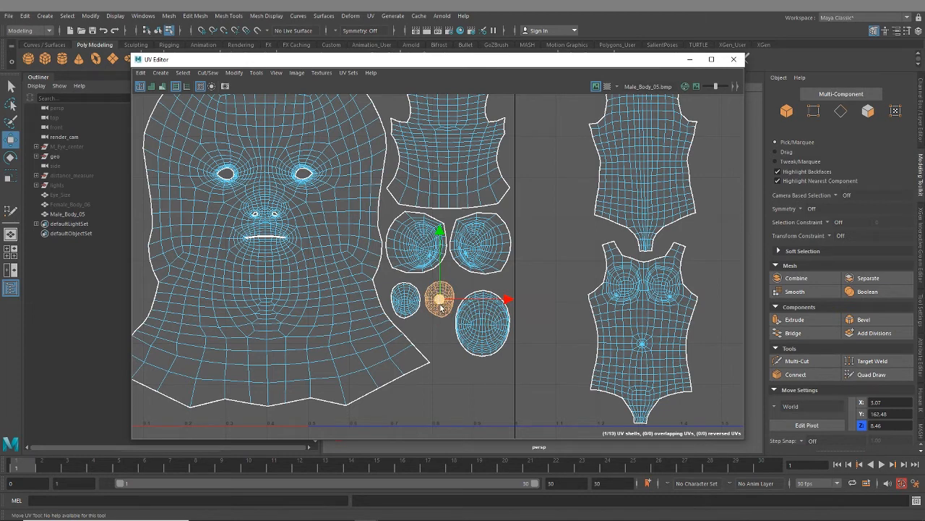
- Move the two tiny UV shells into the gap beneath the small oval shells in the first tile
scroll(441, 307, down, 3)
drag(443, 148, 470, 353)
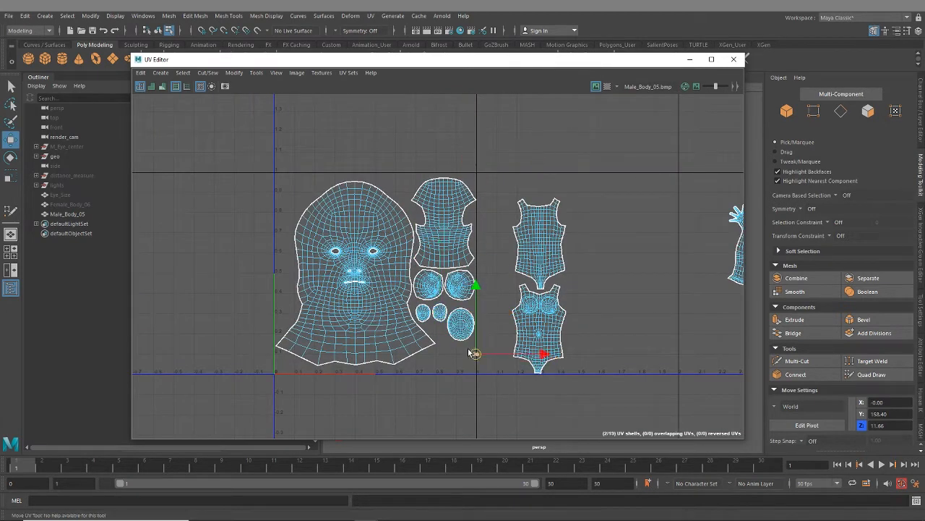
click(456, 376)
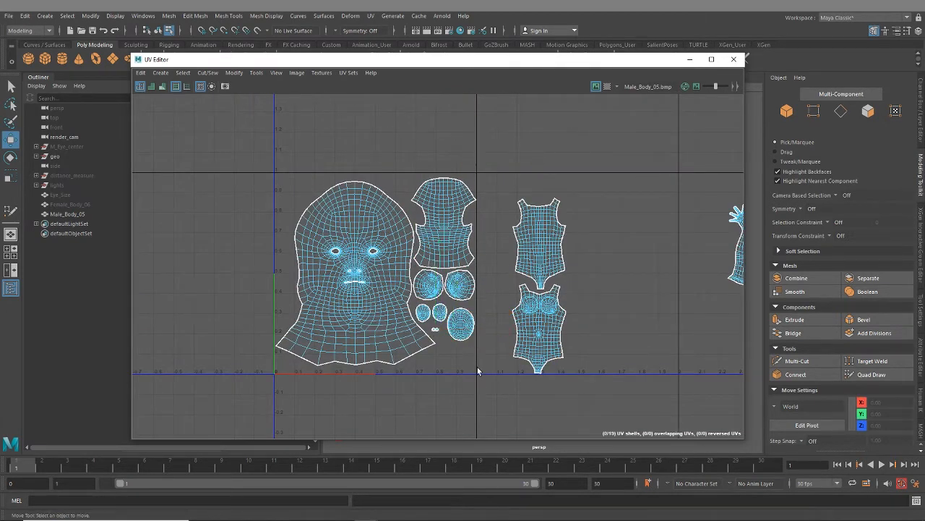
- Examine the spacing between the face, the back-of-head shell and the first tile's borders
scroll(362, 318, up, 2)
click(366, 331)
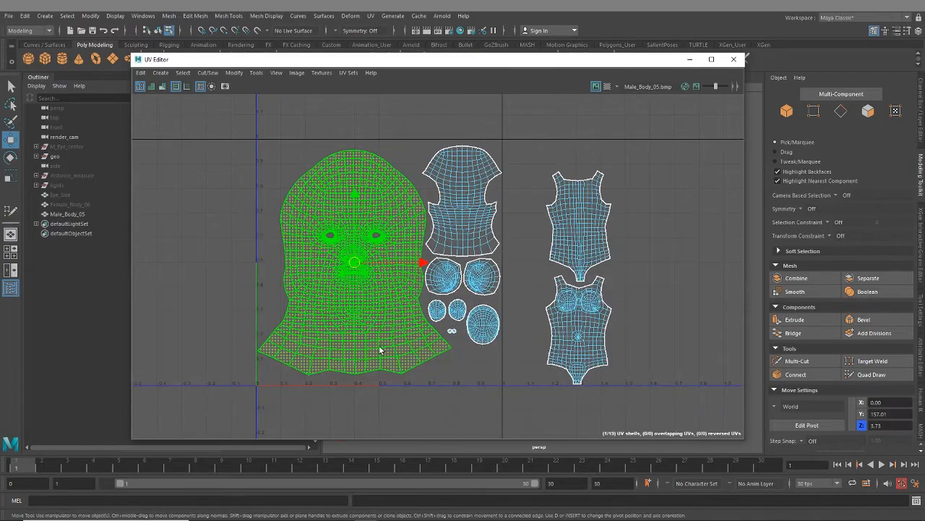
alt+middle_drag(380, 347, 382, 347)
click(489, 221)
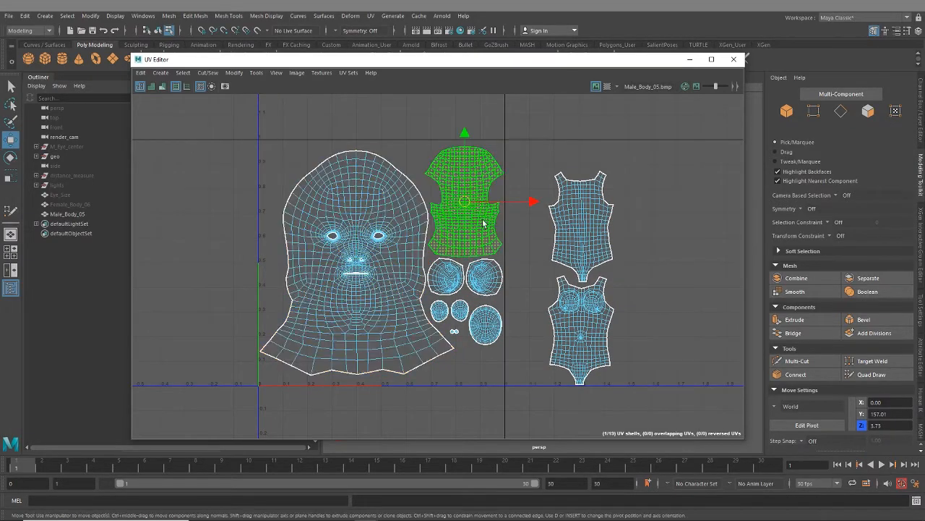
scroll(516, 174, up, 6)
scroll(503, 168, up, 3)
scroll(383, 225, down, 3)
alt+middle_drag(396, 228, 853, 231)
alt+middle_drag(377, 250, 607, 100)
scroll(542, 223, down, 4)
alt+middle_drag(509, 396, 459, 263)
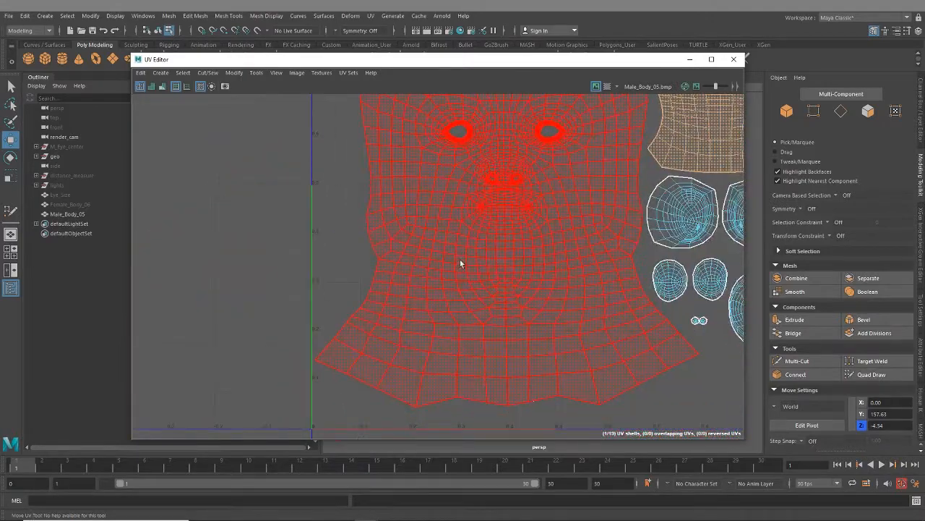
alt+middle_drag(607, 369, 507, 316)
alt+middle_drag(535, 236, 489, 363)
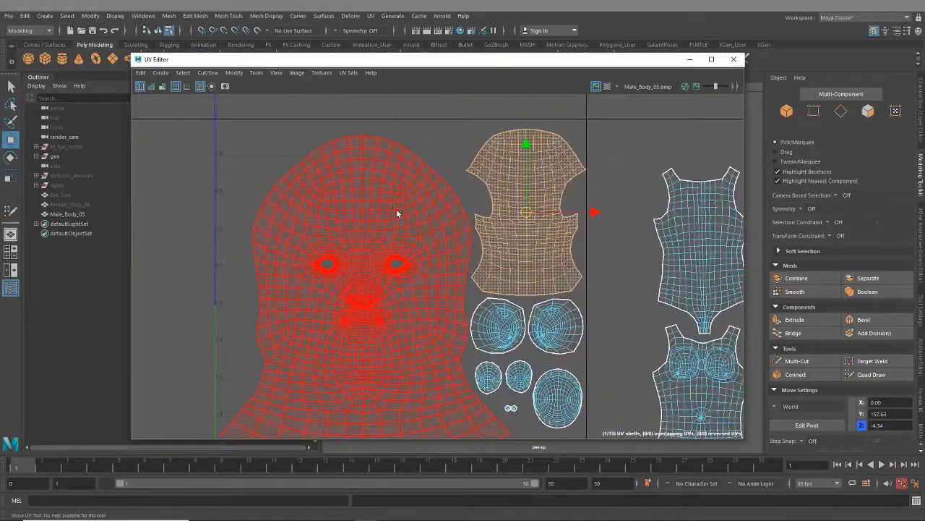
scroll(398, 209, up, 2)
scroll(428, 239, down, 2)
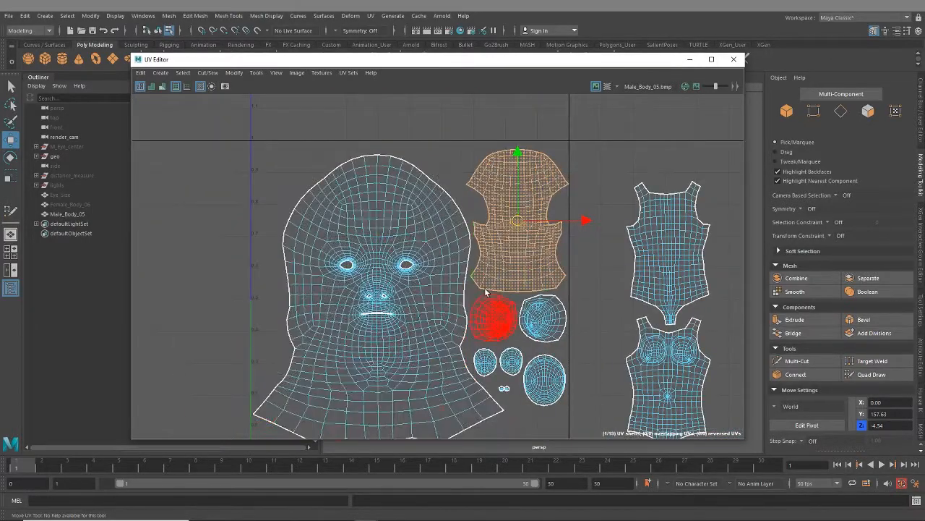
- Rearrange the front and back torso UV shells side by side in the second tile, with the front torso first
alt+middle_drag(588, 341, 397, 283)
scroll(499, 293, down, 2)
alt+middle_drag(499, 294, 496, 308)
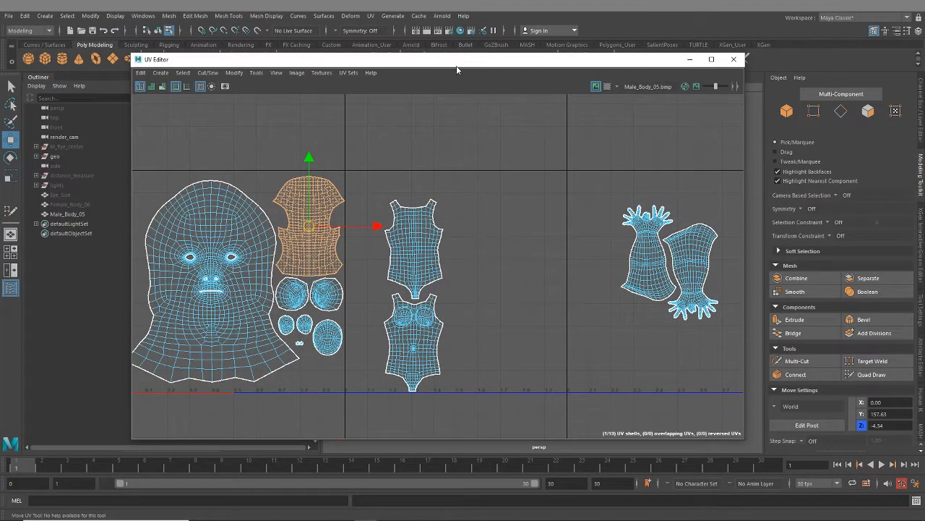
scroll(444, 323, up, 2)
click(448, 262)
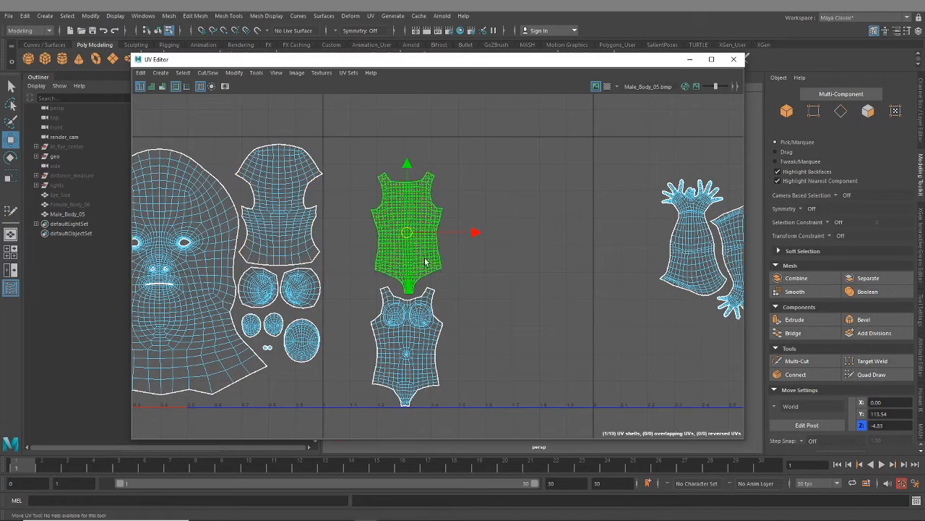
drag(416, 234, 519, 330)
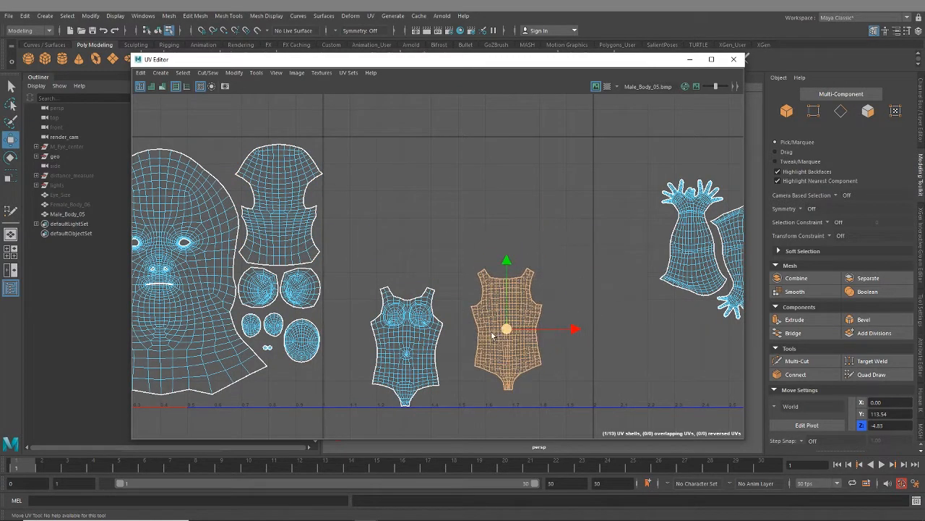
click(410, 370)
drag(410, 370, 386, 280)
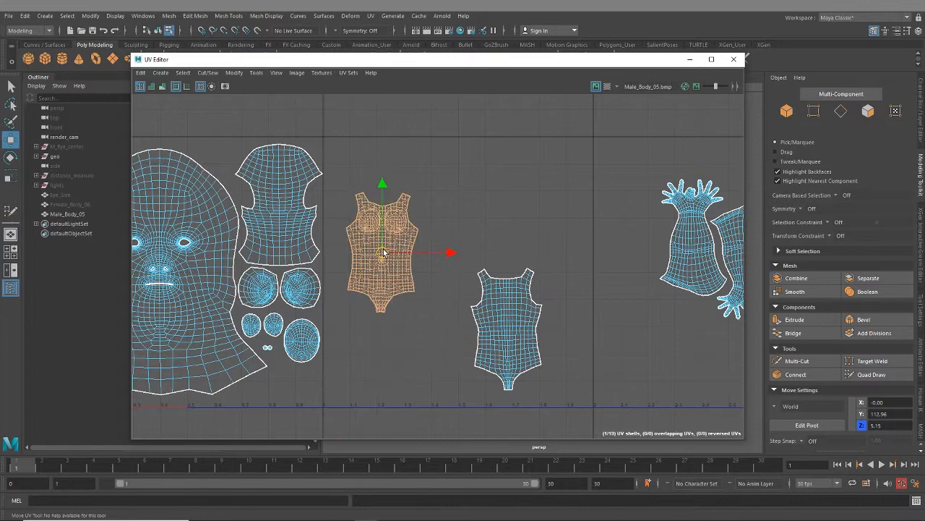
click(522, 339)
drag(522, 340, 458, 249)
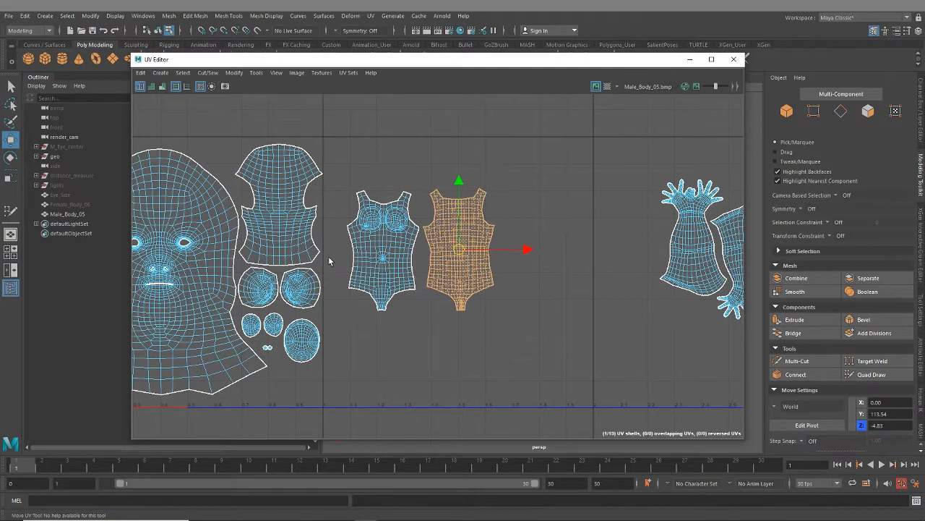
- Select both torso UV shells and scale them up together within the second tile
scroll(421, 264, up, 5)
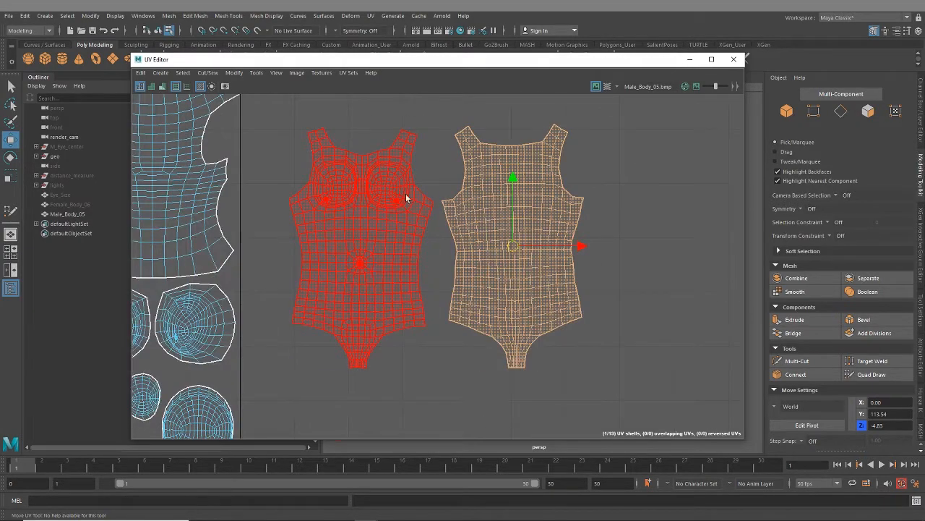
scroll(411, 279, up, 4)
scroll(407, 321, down, 10)
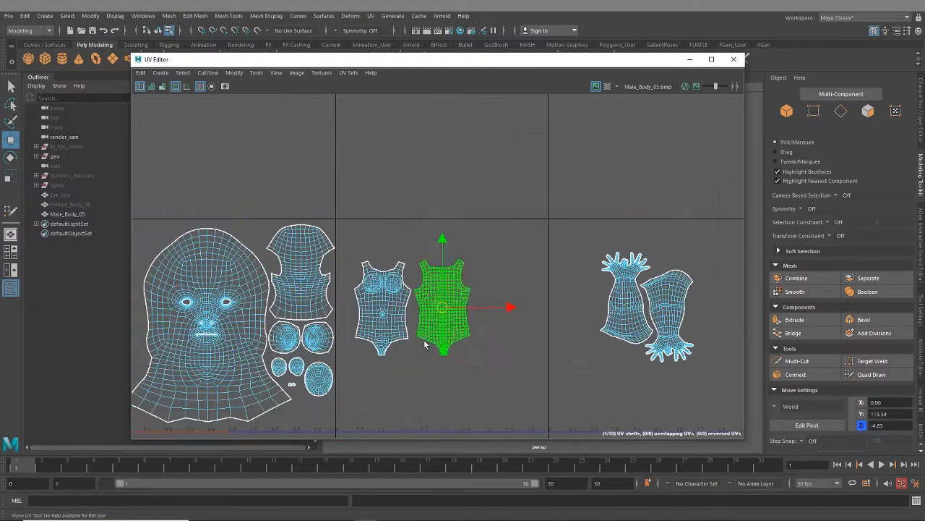
alt+middle_drag(426, 345, 428, 309)
drag(429, 266, 445, 286)
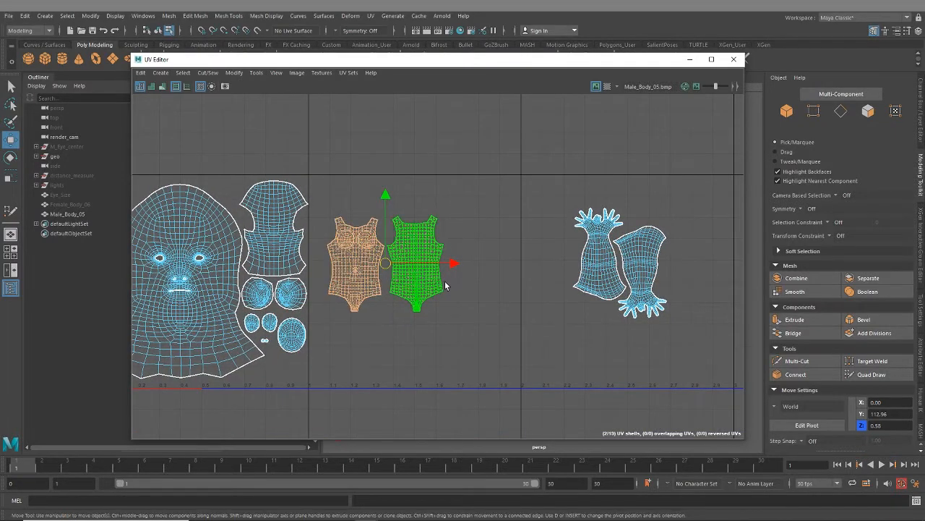
key(r)
drag(385, 263, 419, 273)
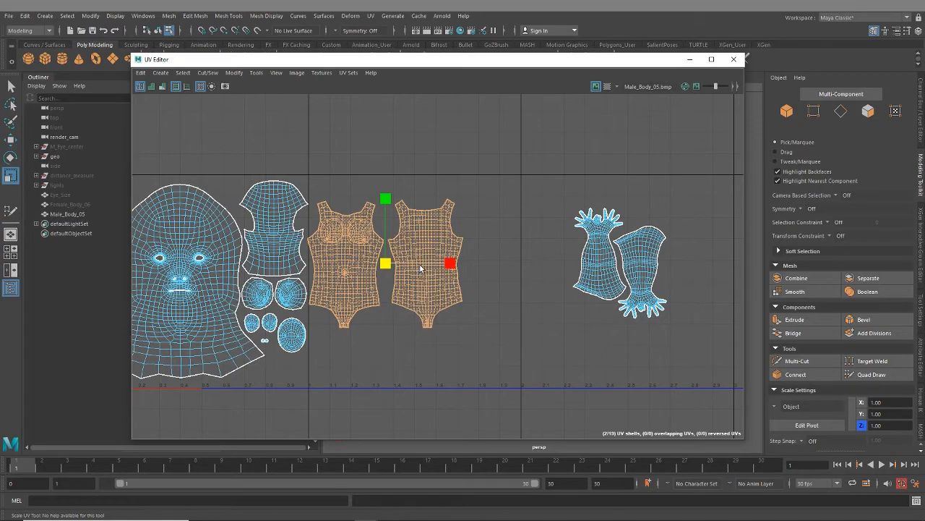
- Lay out the two torso UV shells automatically to fill a tile, and shift them horizontally into the second tile
key(ctrl+l)
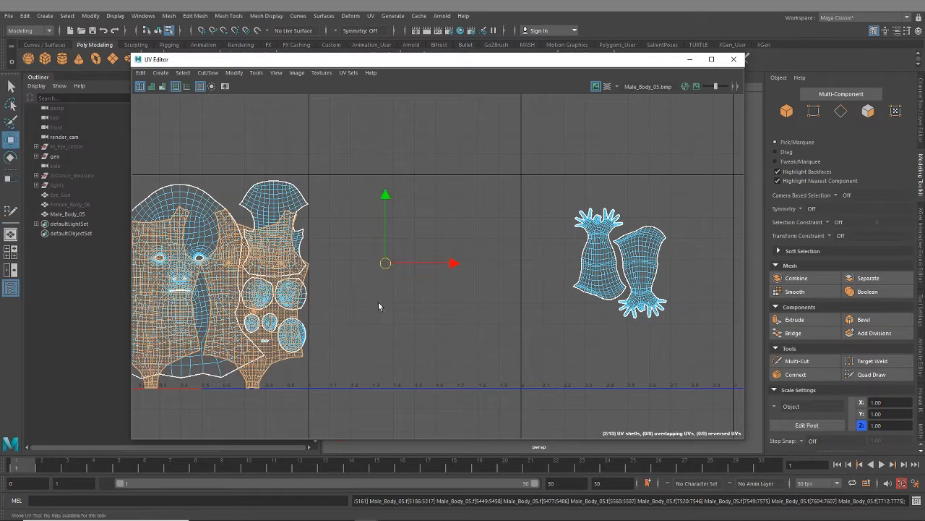
alt+middle_drag(383, 293, 496, 267)
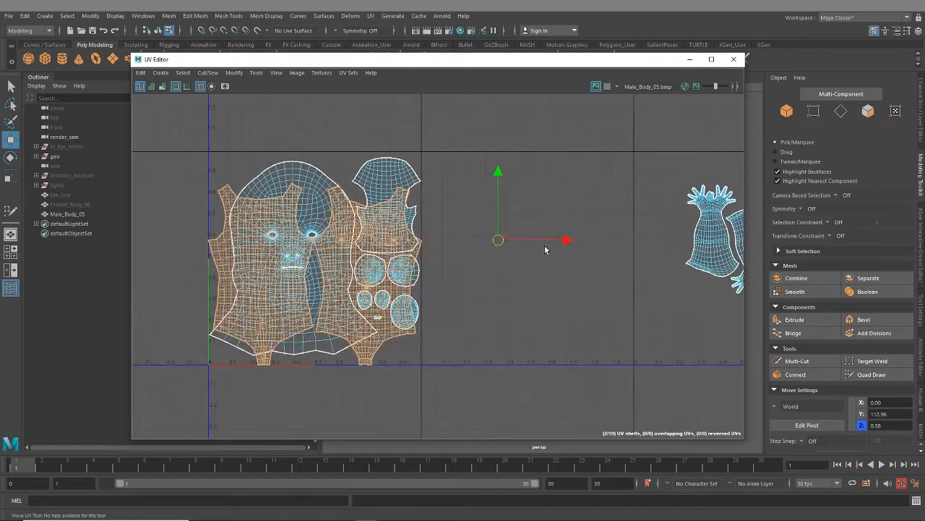
drag(564, 242, 780, 248)
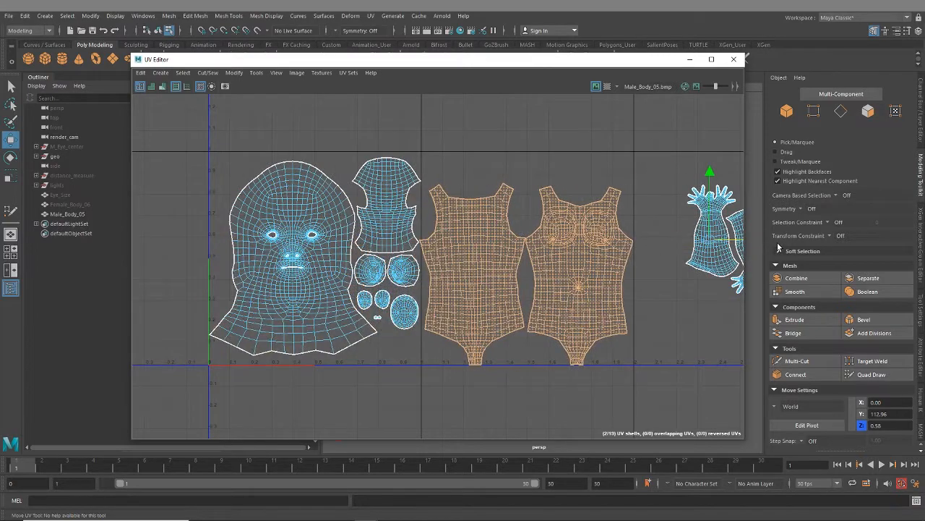
- Scale both torso UV shells down slightly to leave a margin inside the second tile's borders
scroll(625, 256, up, 4)
alt+middle_drag(622, 256, 634, 252)
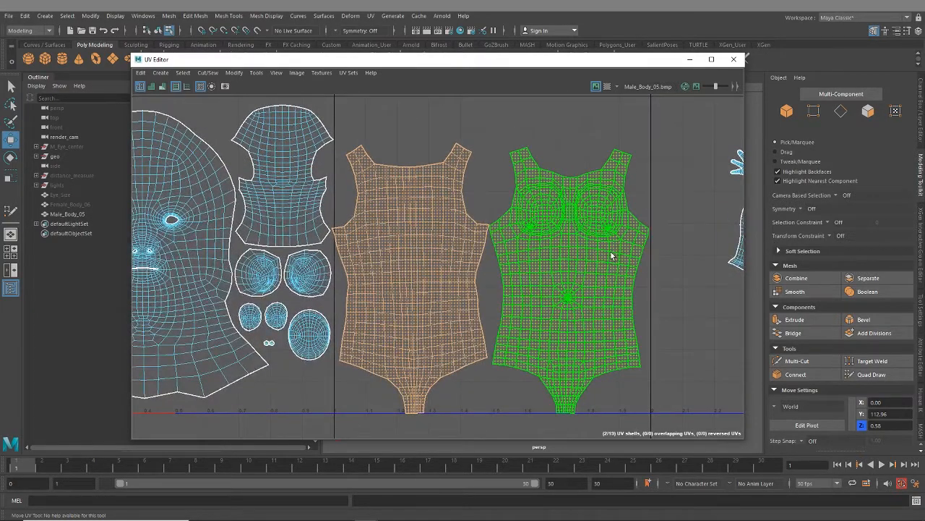
key(r)
drag(492, 278, 491, 282)
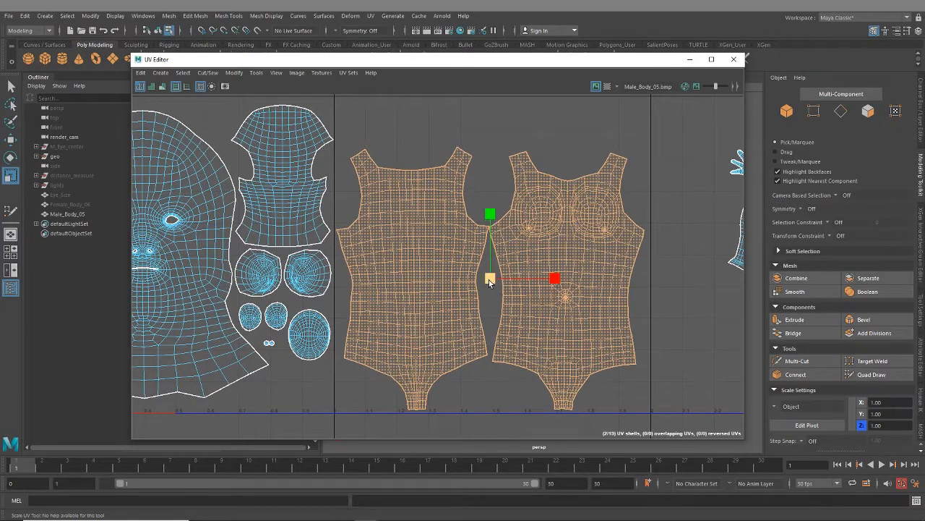
- Nudge both torso UV shells upward and shift the front torso away from the back torso to leave a small gap
key(w)
alt+middle_drag(415, 239, 411, 259)
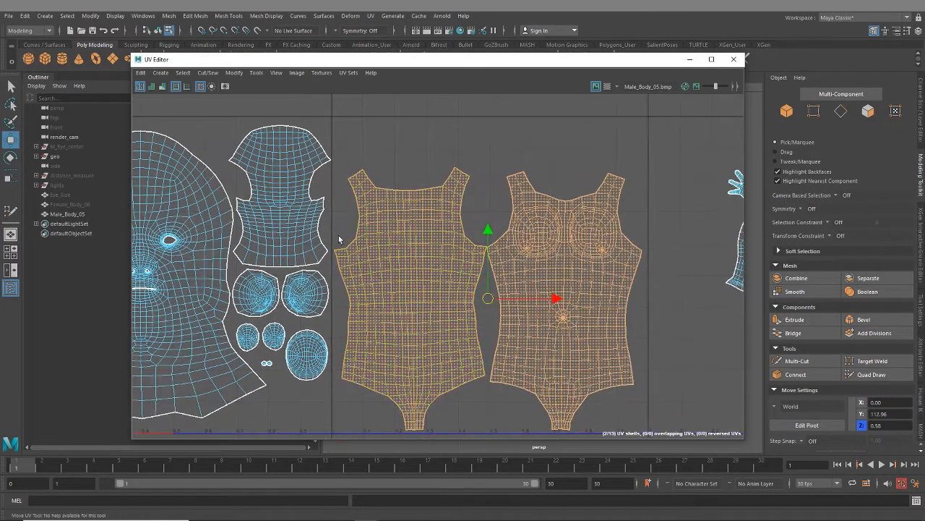
drag(489, 236, 490, 229)
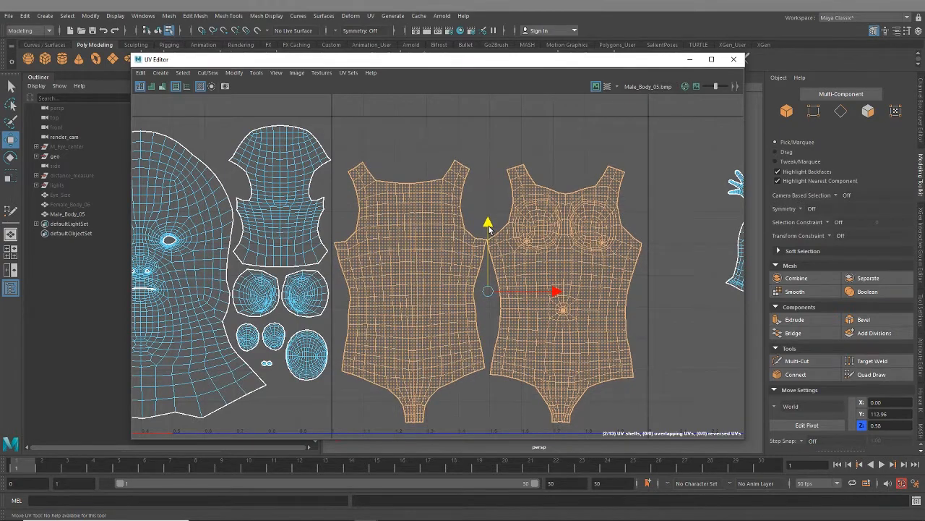
alt+middle_drag(536, 346, 511, 355)
click(541, 302)
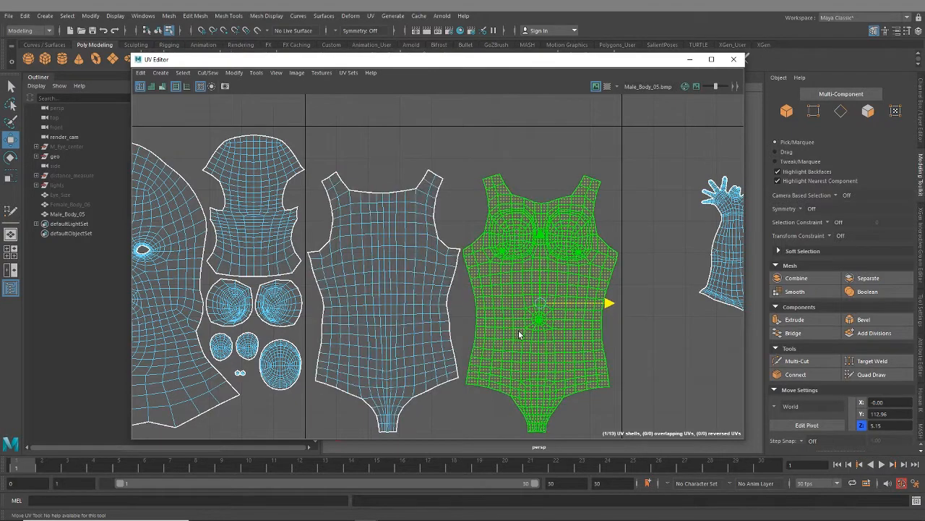
- Select both arm UV shells in the third tile and scale them up together
scroll(518, 331, down, 4)
alt+middle_drag(554, 301, 345, 290)
scroll(500, 321, down, 3)
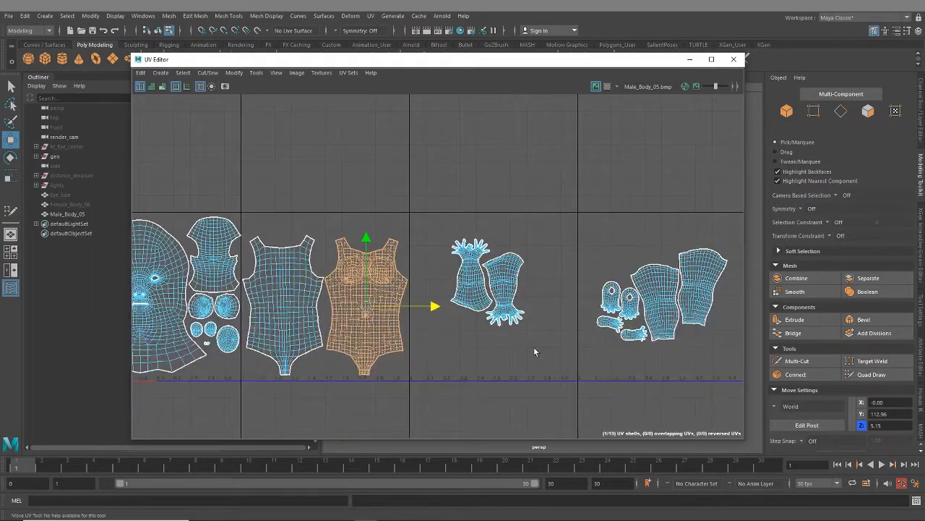
alt+middle_drag(513, 344, 461, 334)
scroll(455, 329, up, 1)
drag(382, 193, 495, 318)
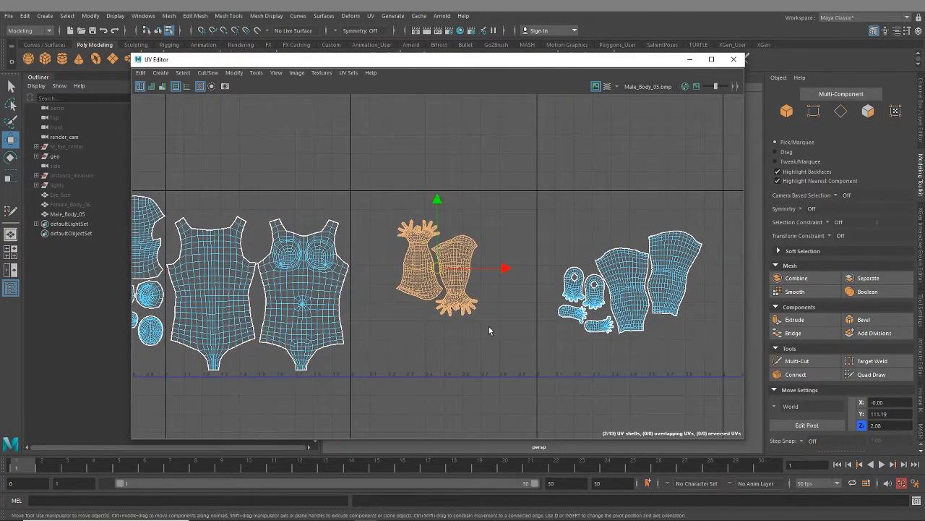
key(r)
mouse_move(437, 267)
mouse_down()
mouse_move(482, 275)
mouse_move(438, 285)
mouse_up()
key(w)
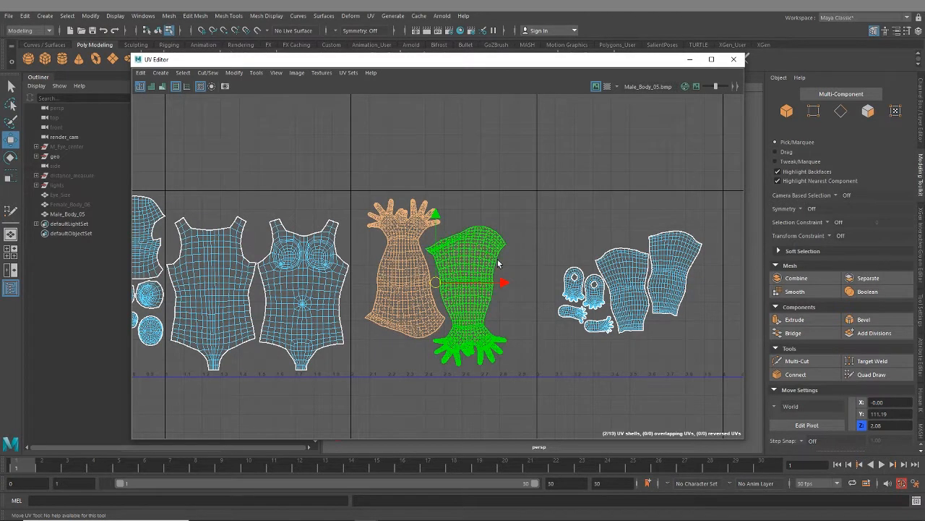
- Rotate both arm UV shells clockwise by about 90 degrees so the arms lie horizontally, one above the other
key(e)
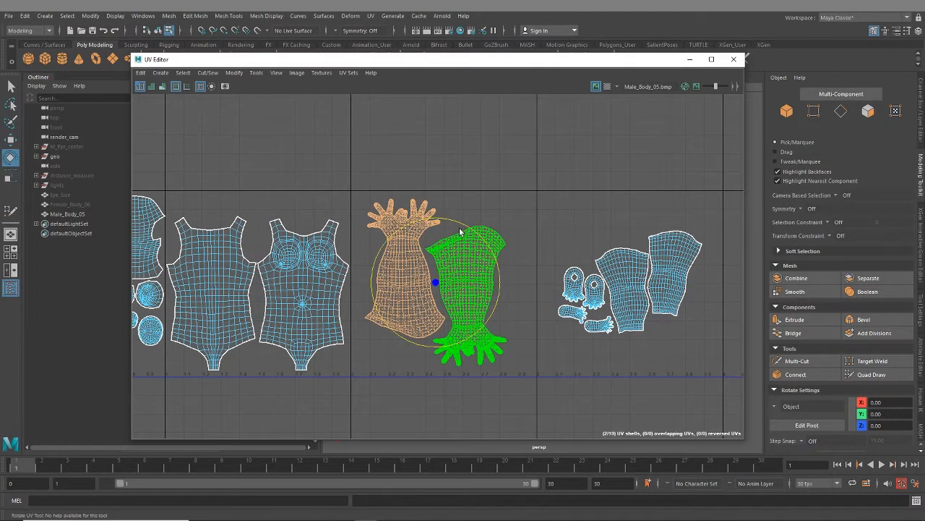
drag(507, 269, 516, 315)
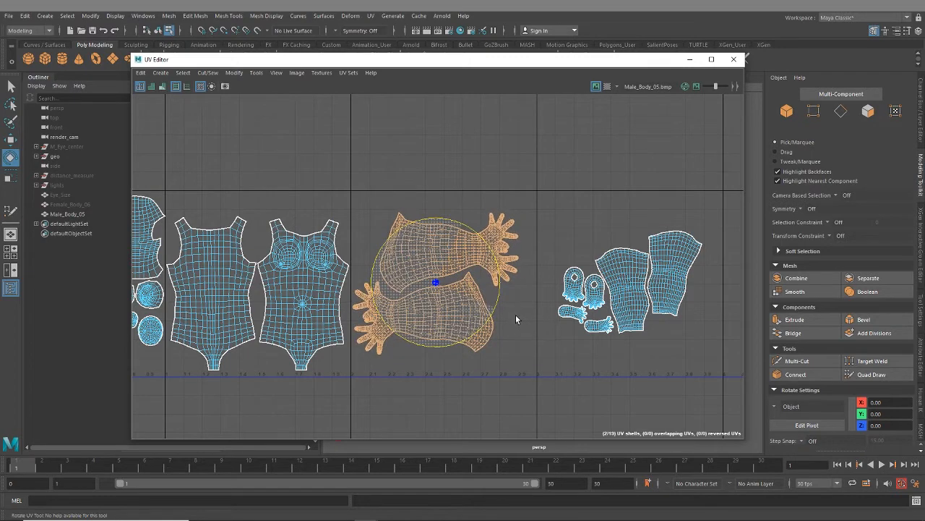
key(w)
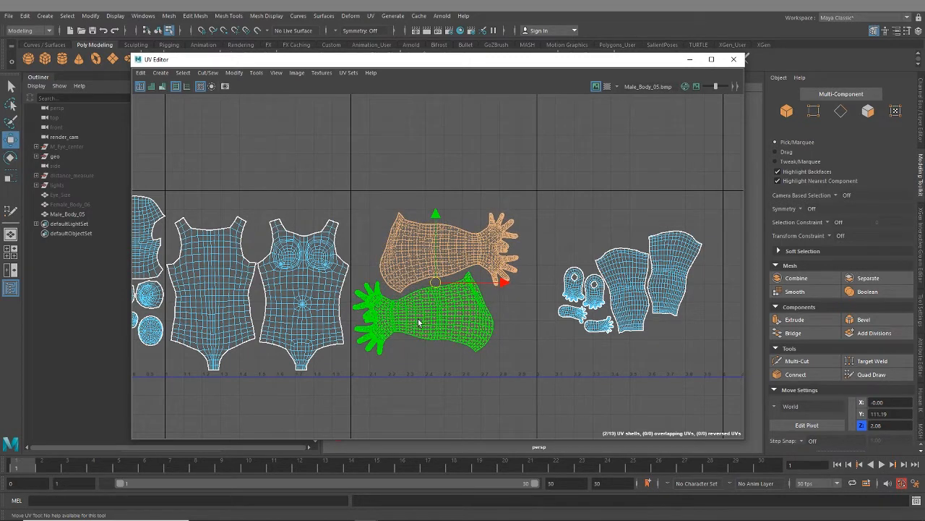
- Lay out the two arm UV shells automatically to fill a tile
key(ctrl+l)
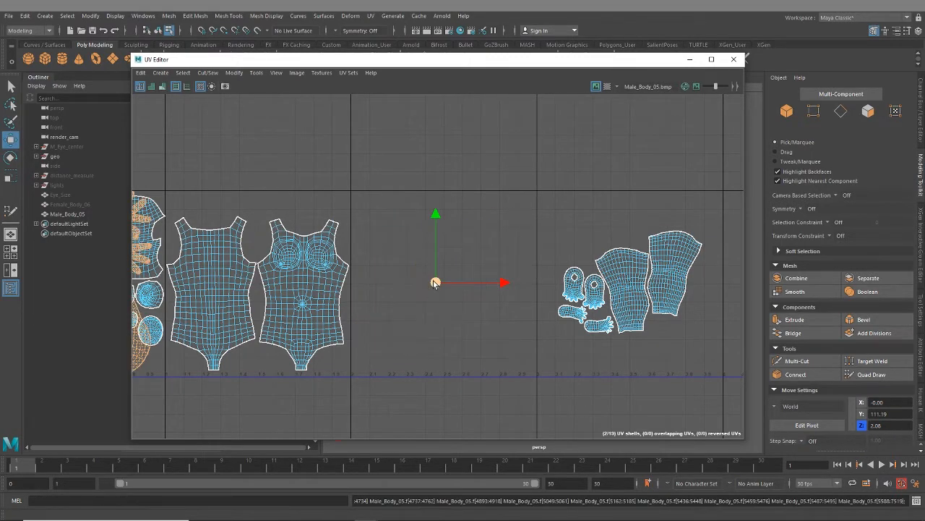
scroll(297, 315, down, 2)
alt+middle_drag(320, 321, 399, 328)
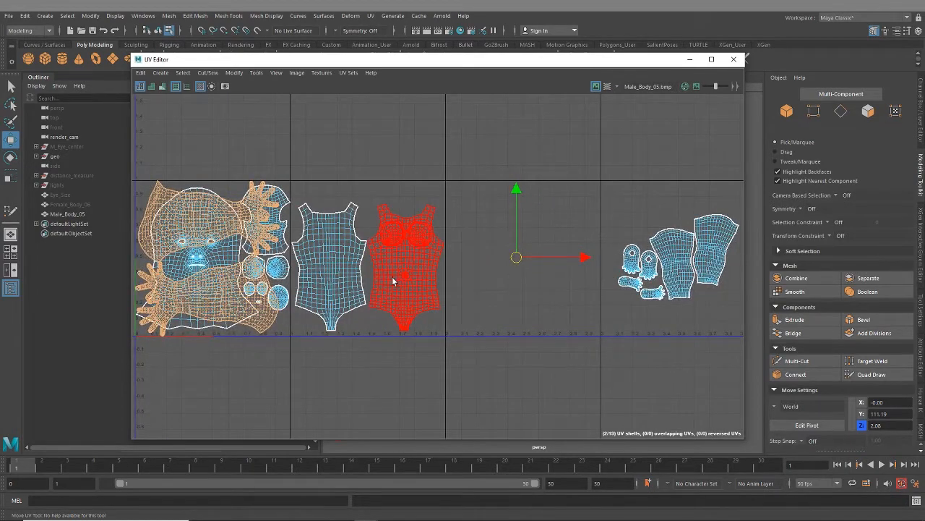
- Shift both arm UV shells strictly horizontally from the first tile into the third tile
click(199, 205)
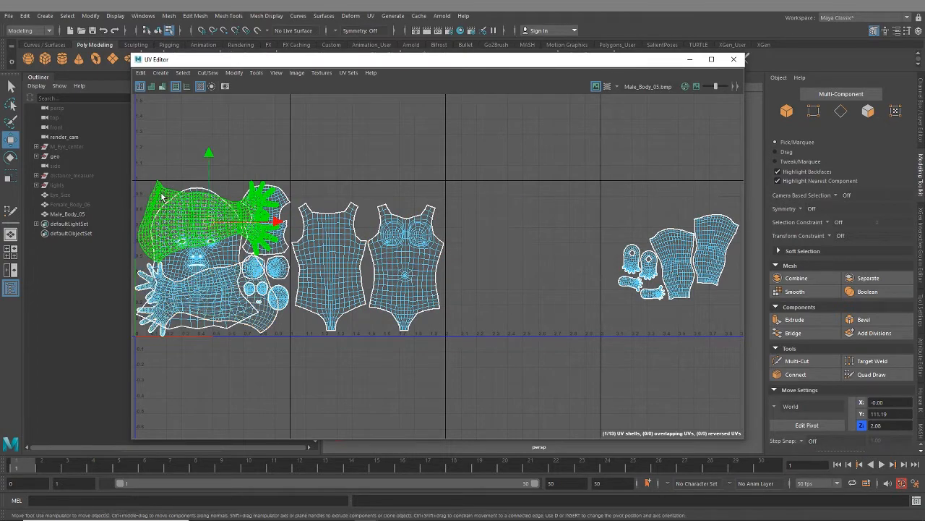
click(142, 279)
drag(209, 265, 525, 266)
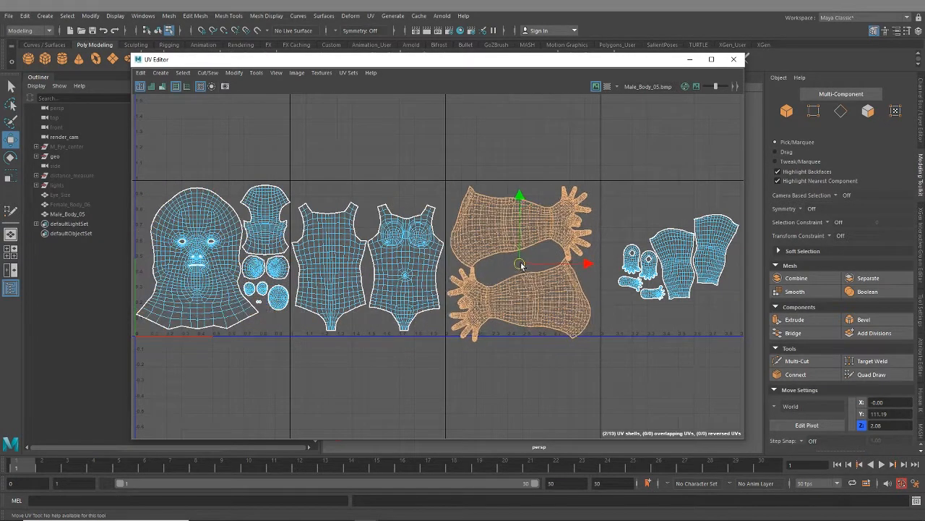
key(ctrl+z)
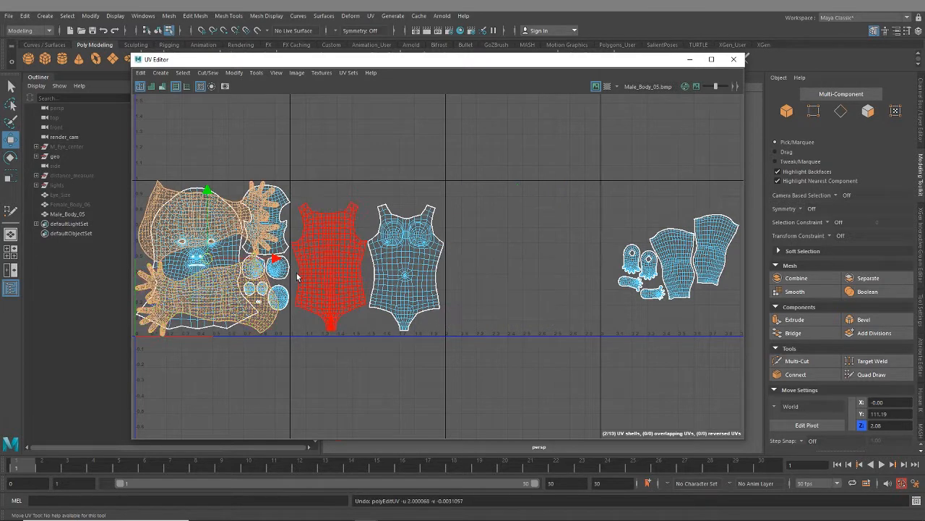
drag(278, 274, 591, 274)
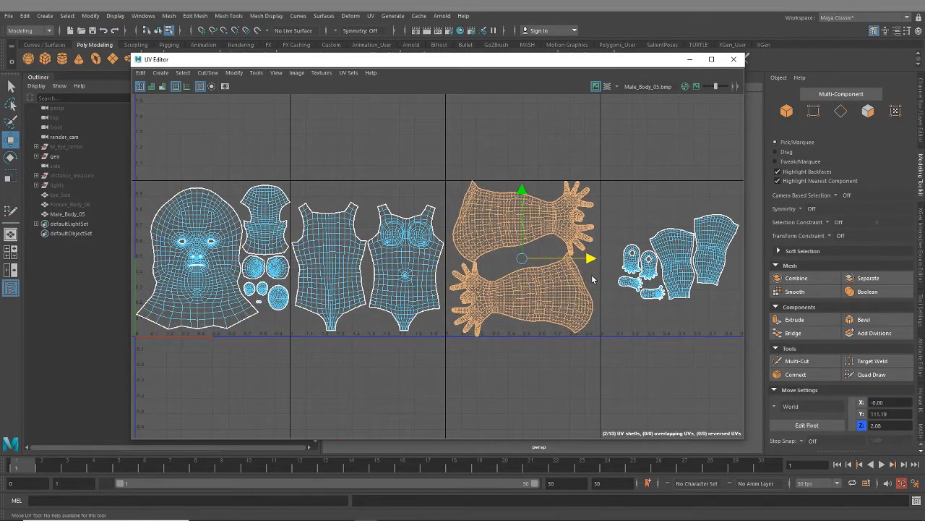
- Check the arm fingertips against the tile border and scale both arm UV shells down slightly to leave a margin
scroll(514, 370, up, 15)
scroll(502, 306, up, 3)
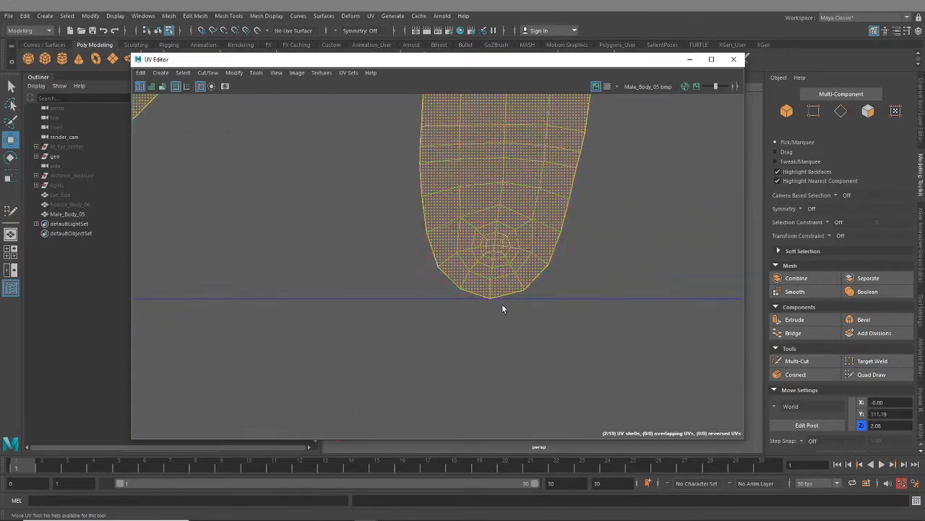
scroll(495, 308, down, 6)
scroll(497, 311, up, 5)
scroll(497, 312, up, 4)
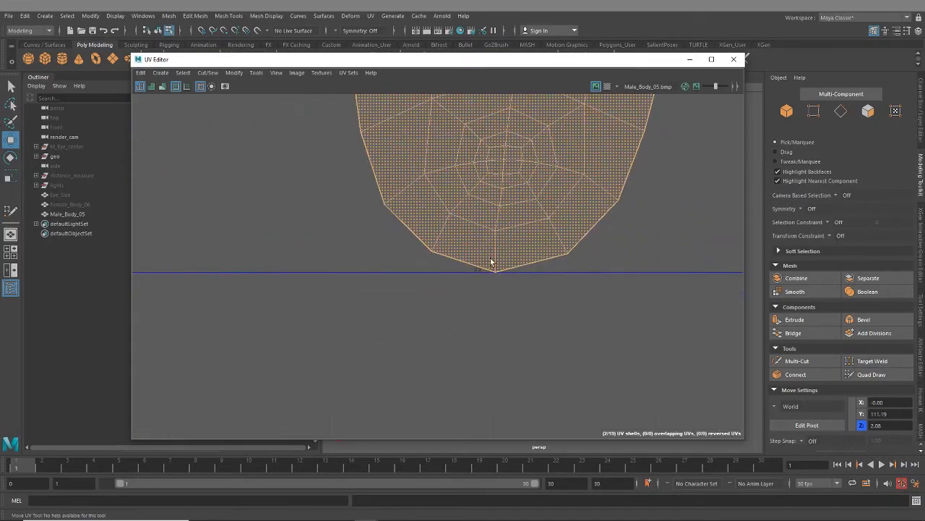
scroll(517, 325, down, 6)
scroll(520, 324, down, 10)
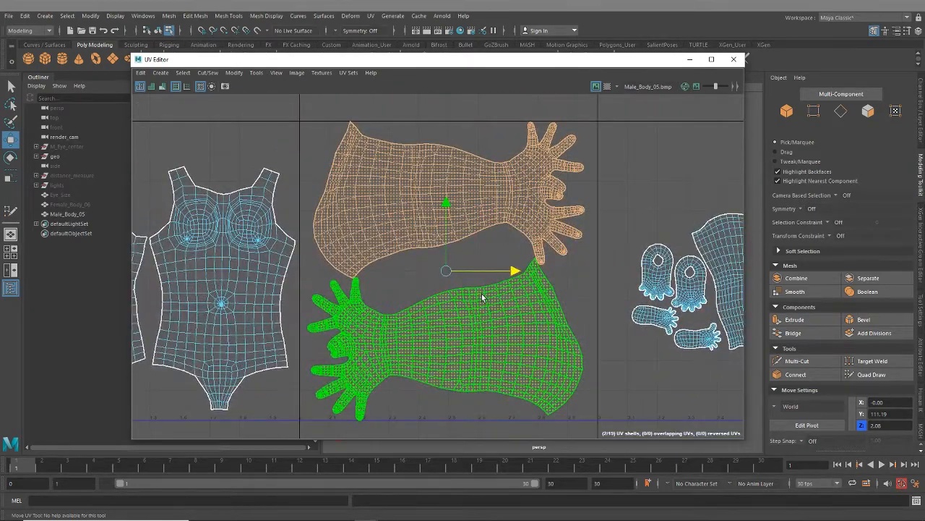
key(ctrl+h)
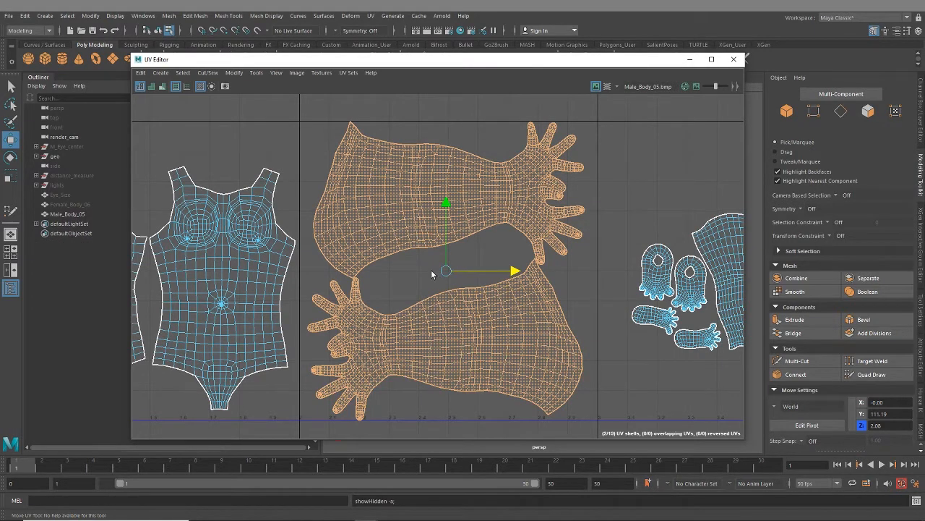
key(r)
scroll(445, 272, down, 3)
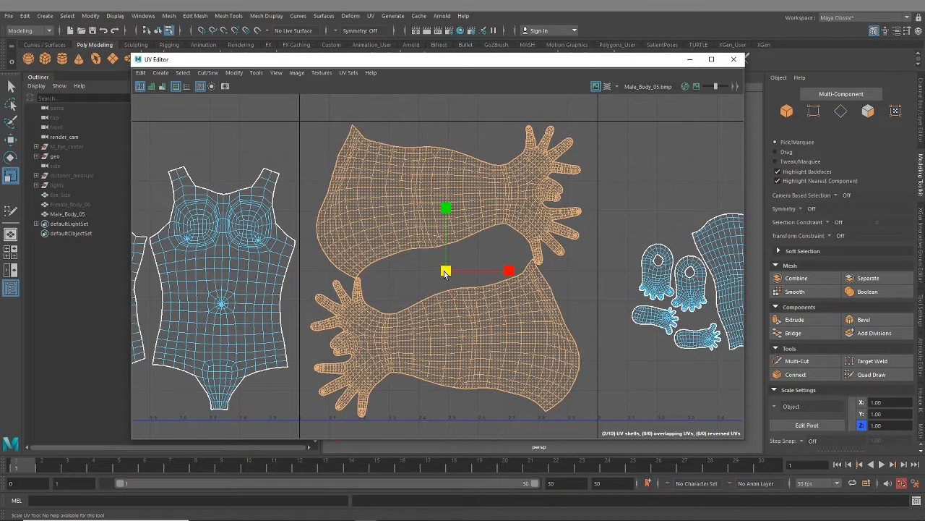
scroll(516, 332, down, 2)
scroll(405, 262, up, 6)
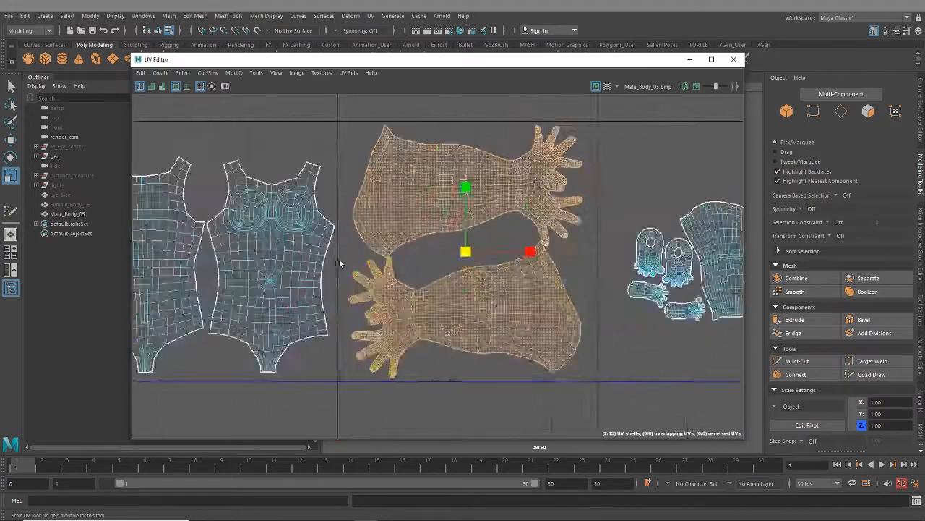
- Try to lay out all six leg and foot UV shells together automatically
scroll(435, 289, down, 7)
alt+middle_drag(303, 364, 483, 313)
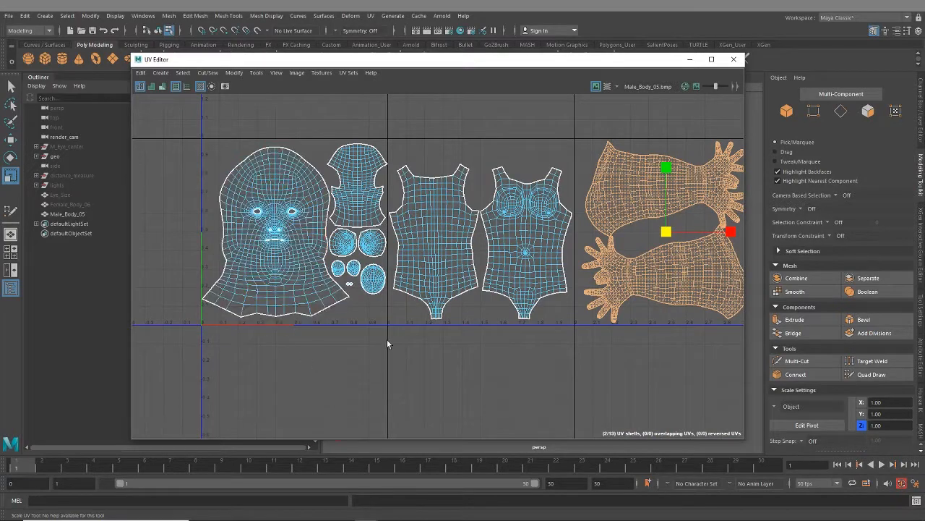
alt+middle_drag(521, 333, 337, 332)
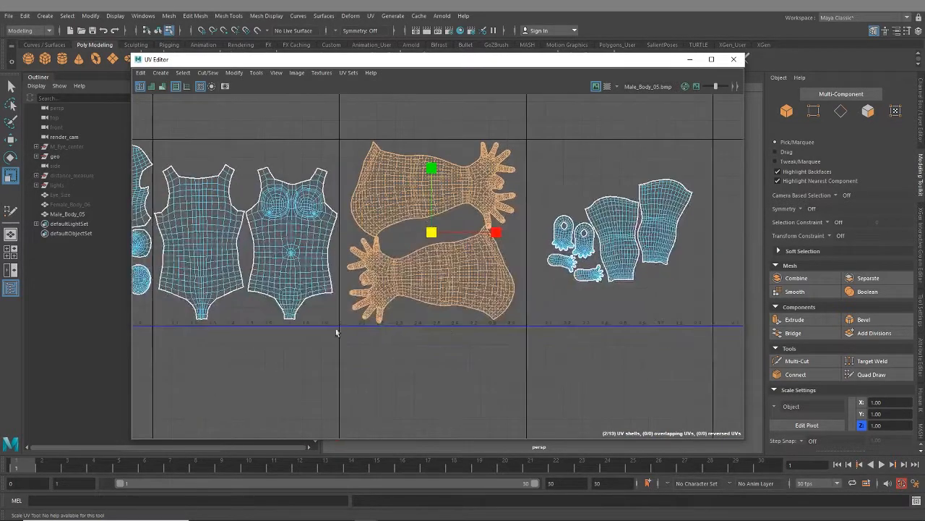
alt+middle_drag(684, 296, 558, 341)
scroll(456, 325, up, 3)
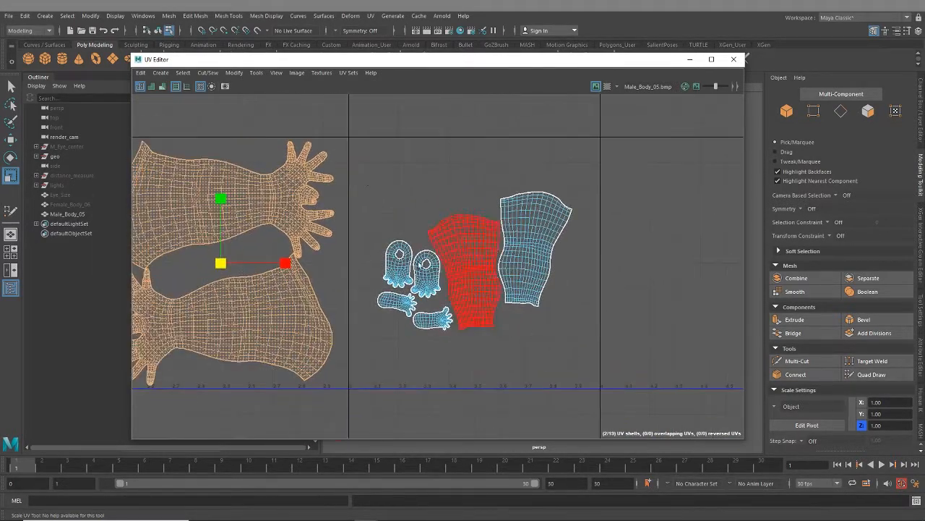
drag(364, 177, 576, 360)
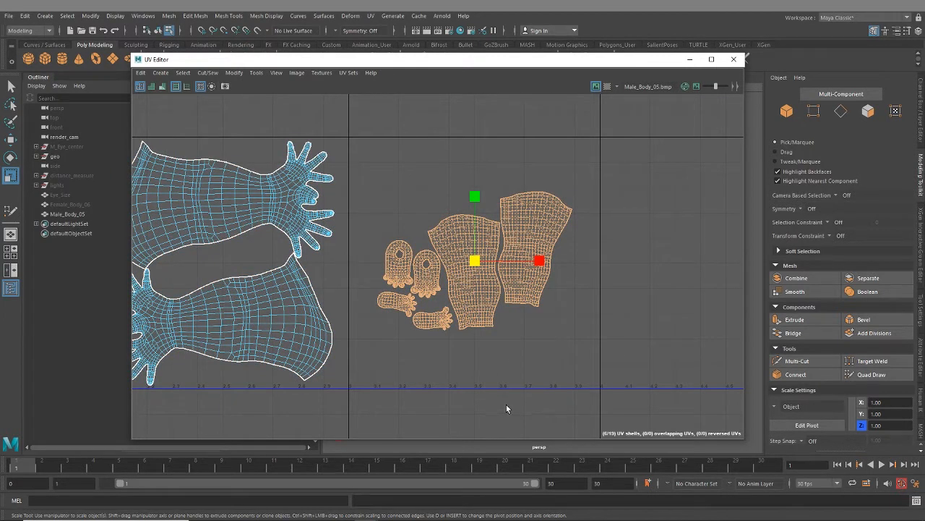
key(ctrl+l)
scroll(320, 382, down, 6)
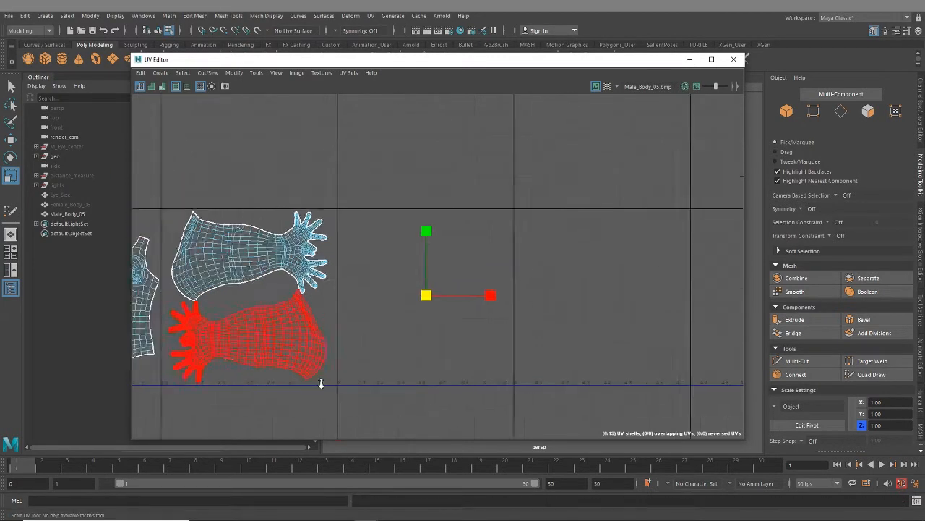
alt+middle_drag(307, 372, 496, 304)
scroll(409, 302, up, 3)
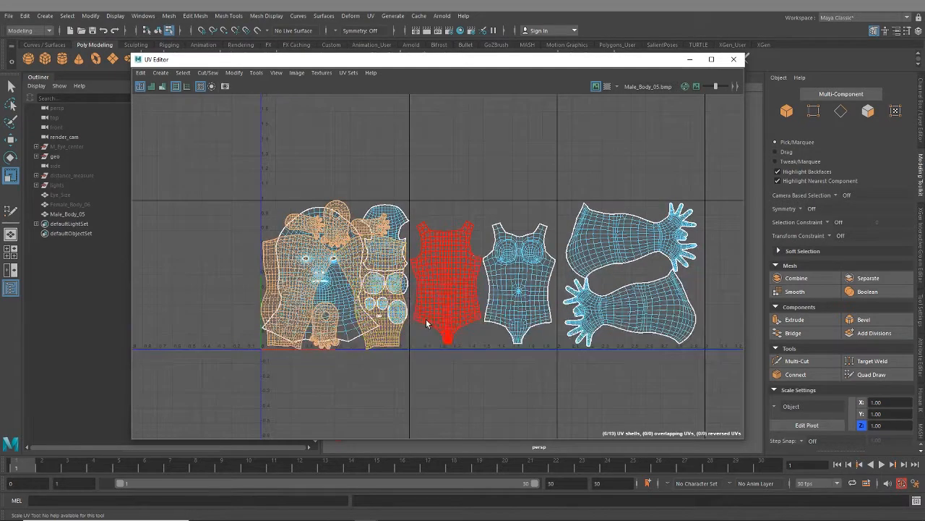
scroll(402, 351, down, 2)
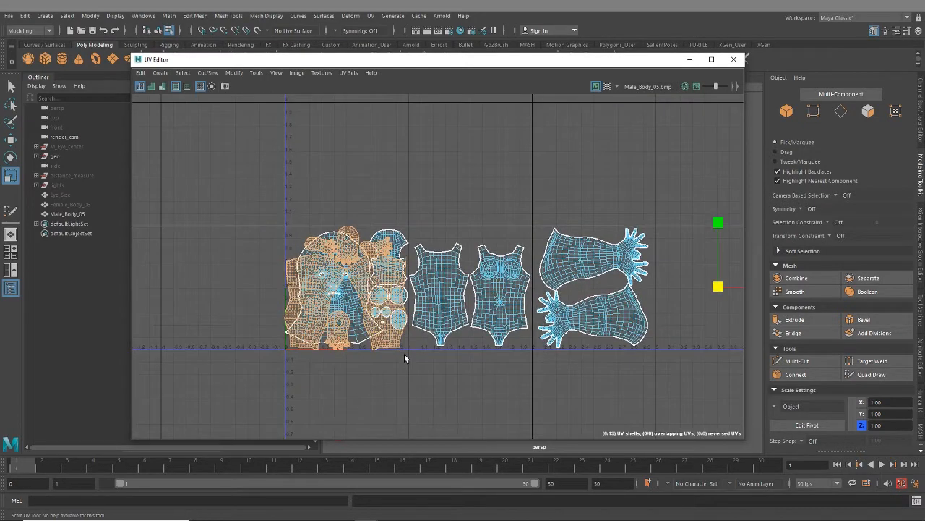
key(ctrl+z)
- Move the two foot sole UV shells into the lower-left corner of the fourth tile and deselect them
key(f)
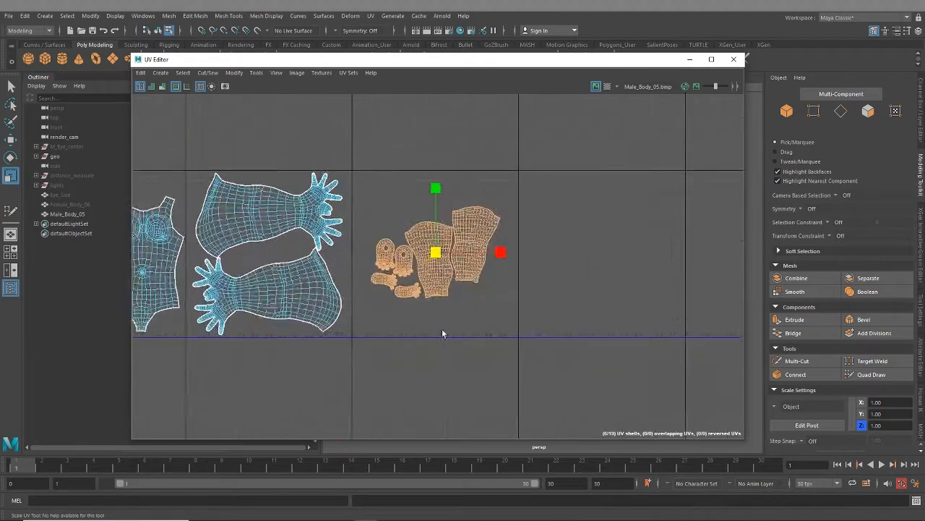
scroll(442, 329, up, 4)
drag(404, 301, 406, 302)
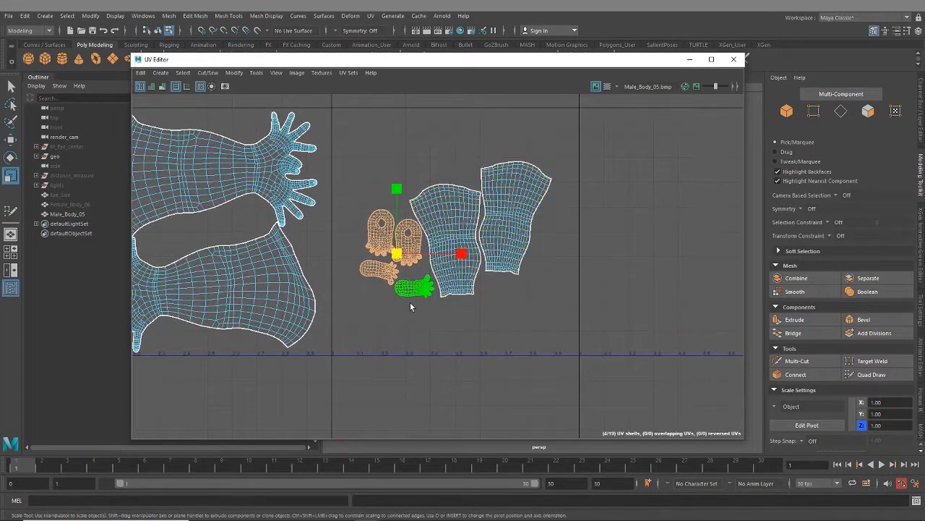
drag(368, 275, 378, 336)
key(w)
scroll(374, 348, up, 3)
click(384, 343)
shift+click(357, 309)
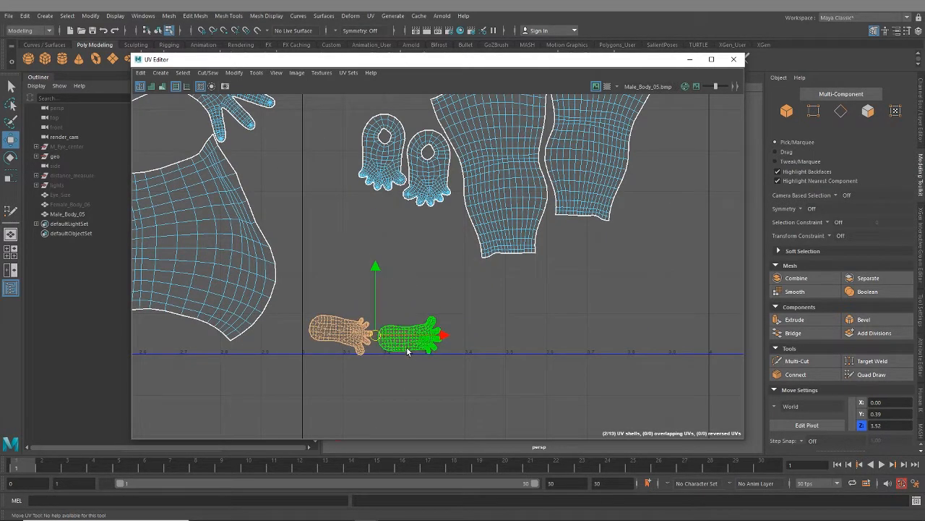
key(e)
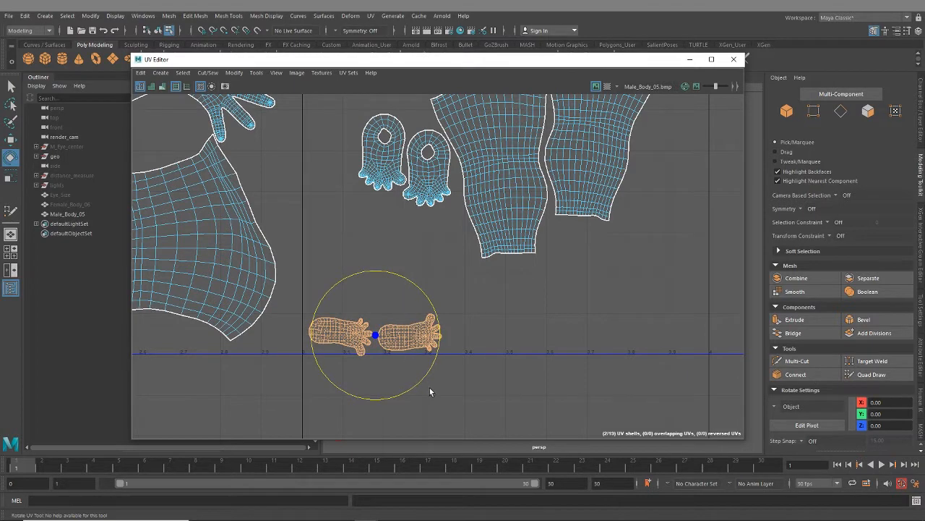
click(430, 391)
scroll(423, 326, down, 5)
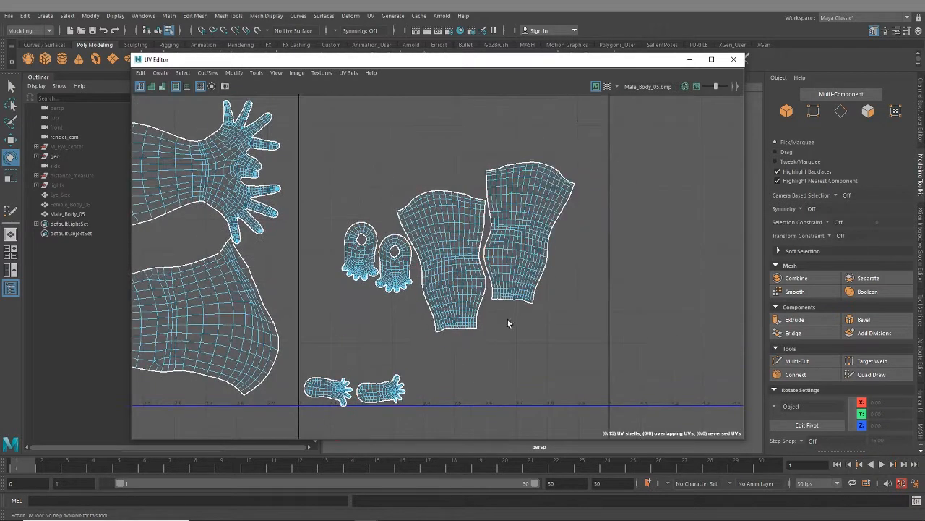
- Move the two upper-foot UV shells with ankle holes to the lower-right corner of the fourth tile
scroll(508, 324, down, 2)
drag(418, 296, 547, 352)
key(w)
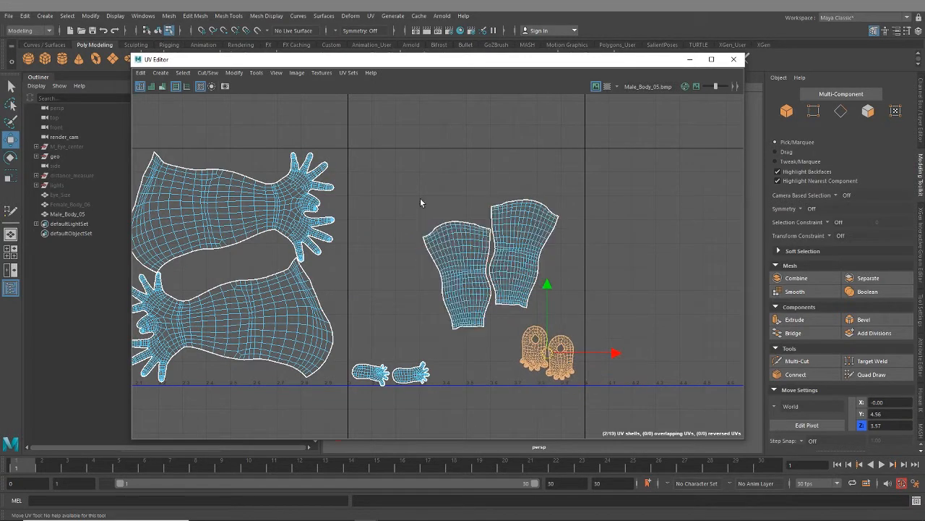
- Try to lay out only the two leg UV shells automatically to fill a tile
drag(420, 203, 517, 253)
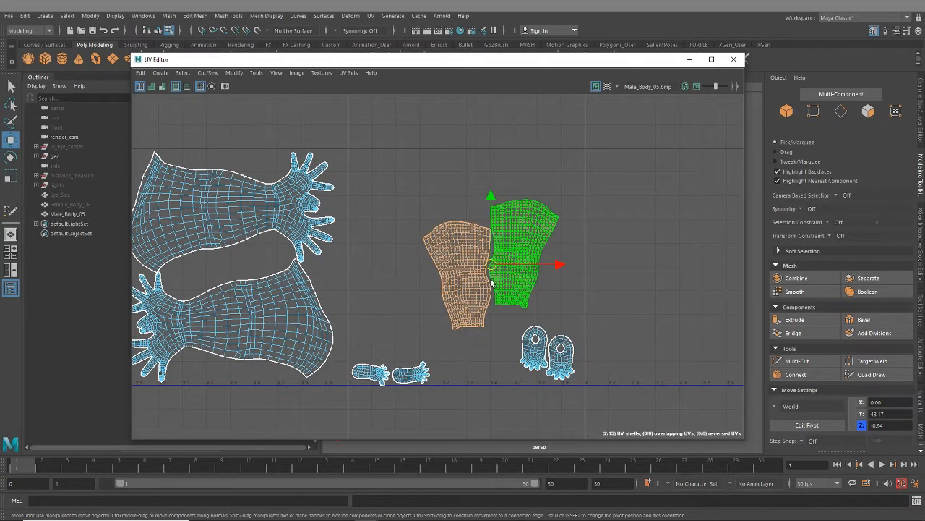
key(ctrl+l)
scroll(411, 317, down, 5)
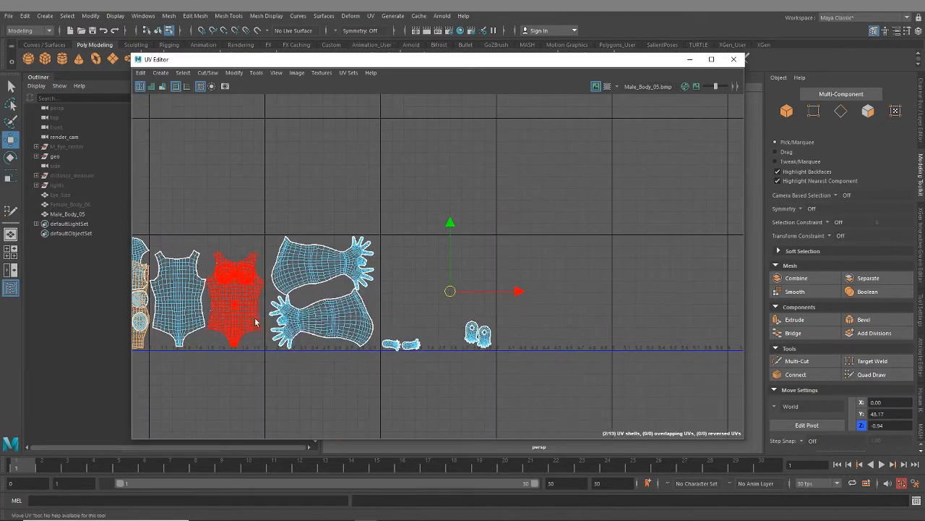
alt+middle_drag(254, 322, 478, 290)
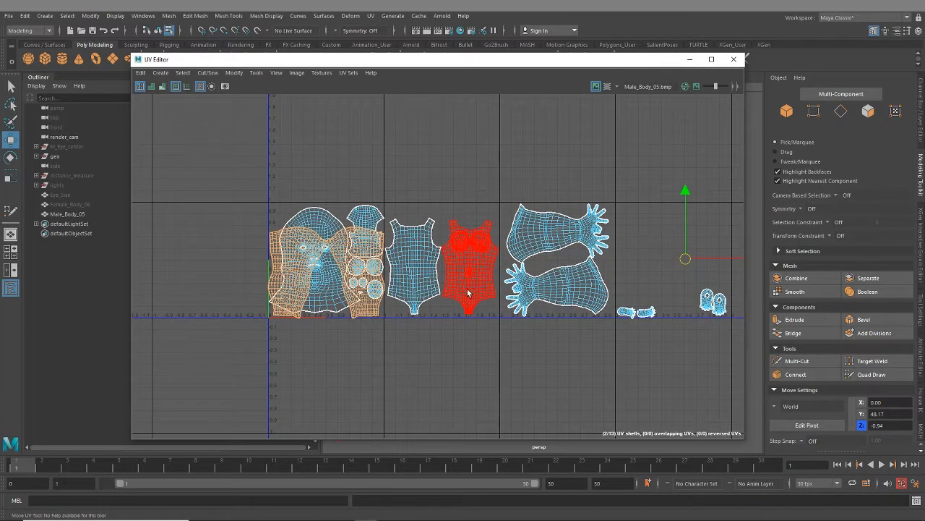
click(439, 292)
key(ctrl+z)
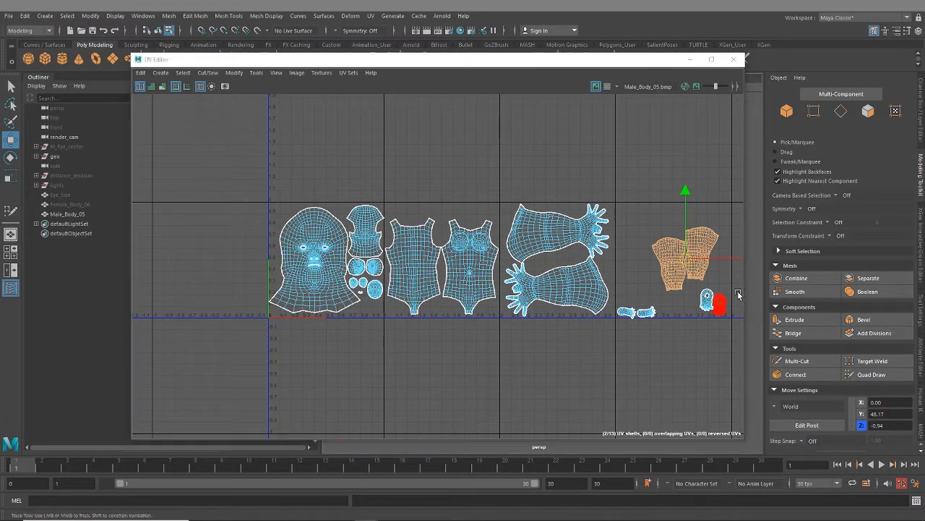
- Orient the two leg UV shells horizontally, enlarge them and shift them into the upper part of the fourth tile
alt+middle_drag(625, 309, 419, 307)
alt+right_drag(419, 307, 474, 316)
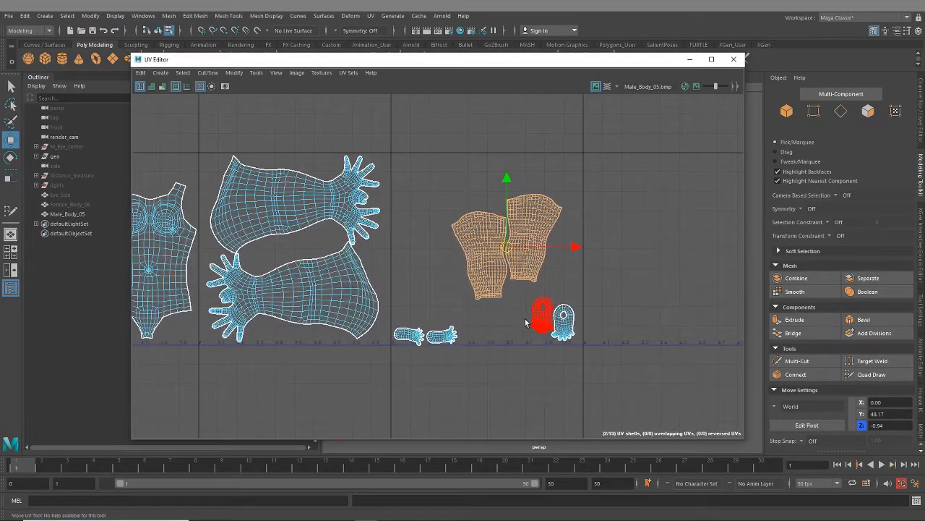
key(r)
drag(507, 247, 437, 225)
key(w)
key(e)
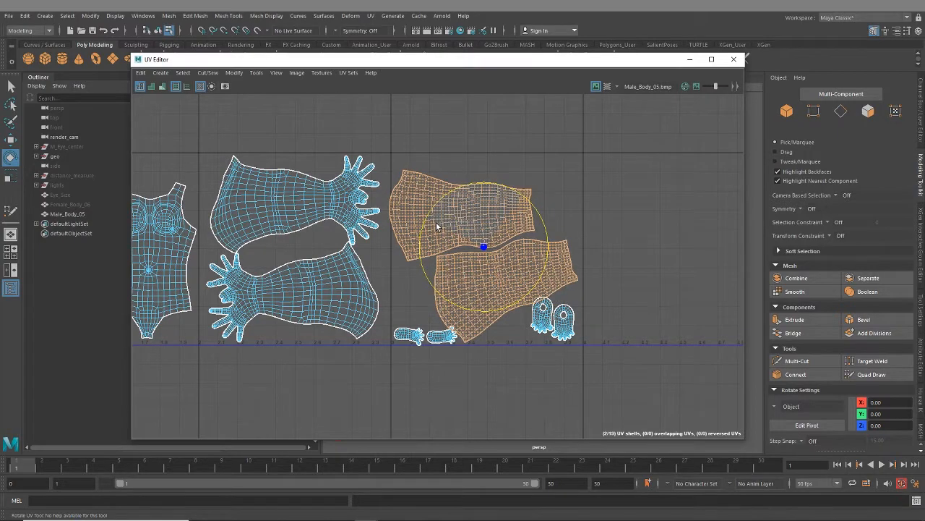
key(w)
drag(484, 248, 486, 231)
- Enlarge the two upper-foot UV shells and place them side by side beneath the lower leg shell
scroll(539, 340, up, 4)
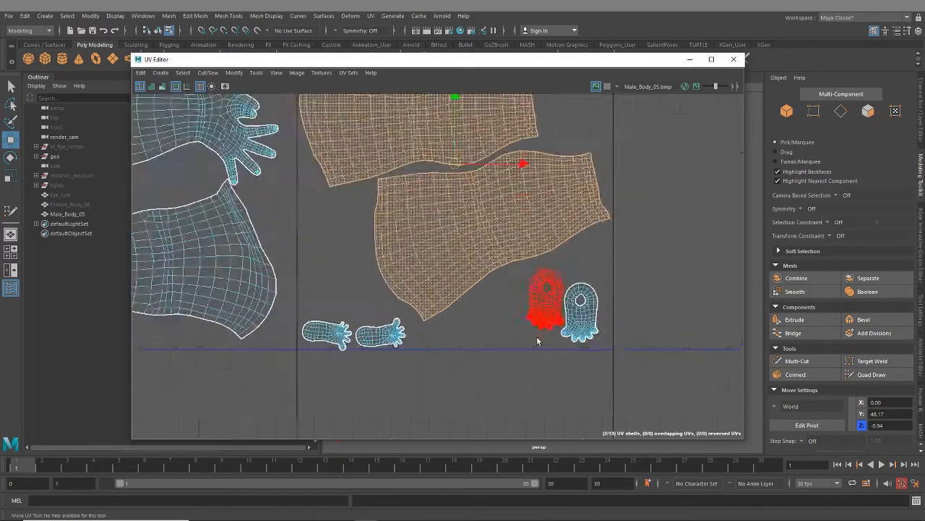
drag(516, 295, 605, 348)
key(r)
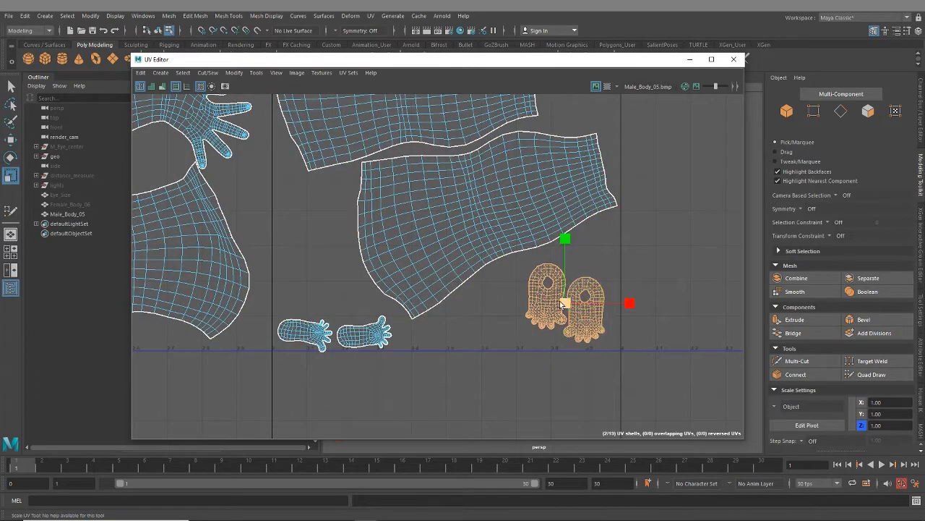
drag(565, 304, 504, 309)
key(w)
click(539, 309)
click(587, 329)
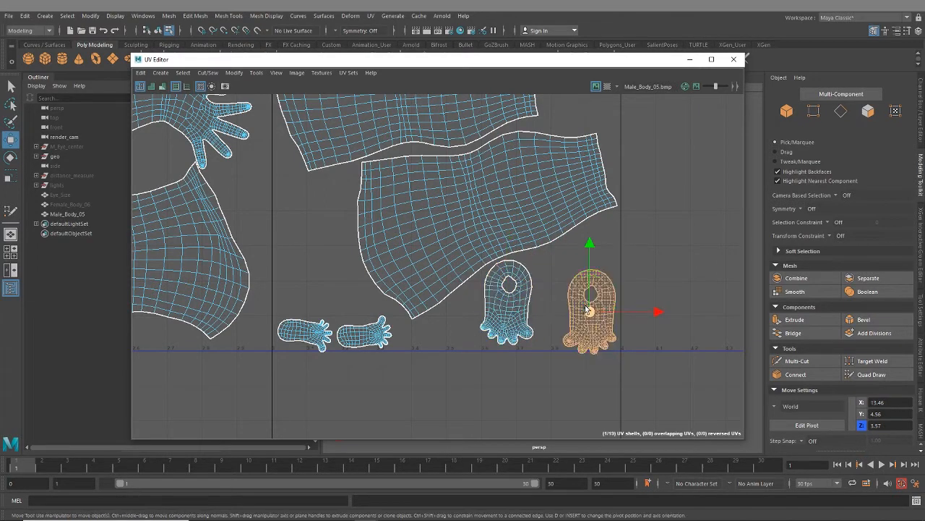
drag(587, 316, 558, 301)
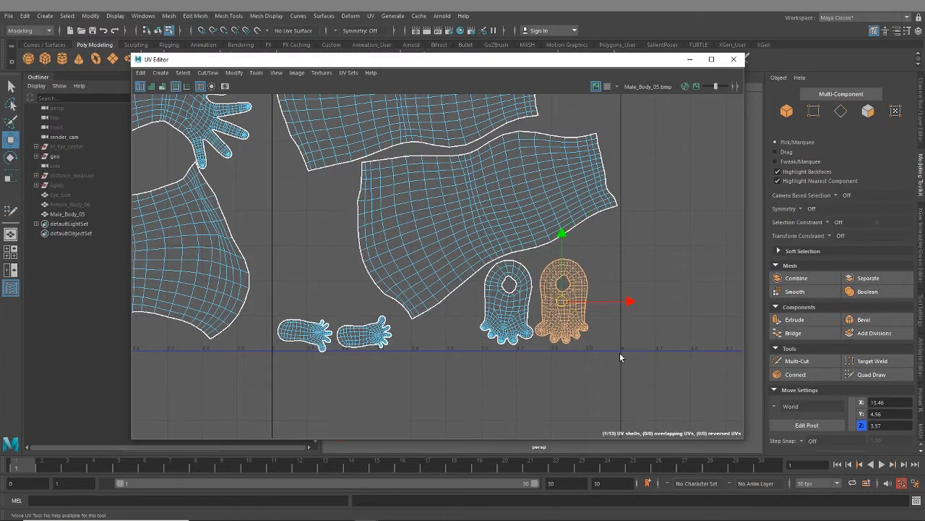
- Stagger the upper-foot UV shells beneath the lower leg's ankle end, enlarge them slightly and fit them inside the tile's lower-right corner
drag(619, 355, 511, 294)
drag(599, 303, 572, 292)
click(584, 304)
key(r)
shift+click(541, 306)
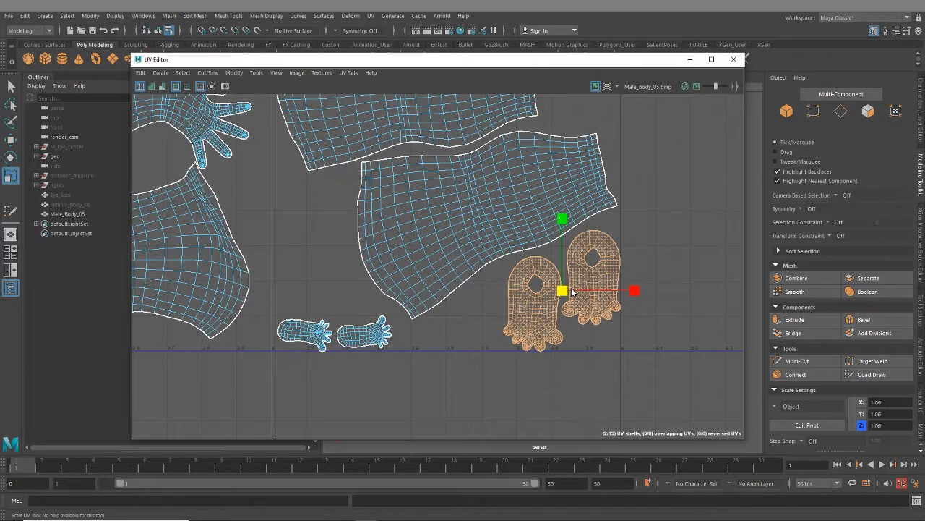
drag(562, 225, 562, 219)
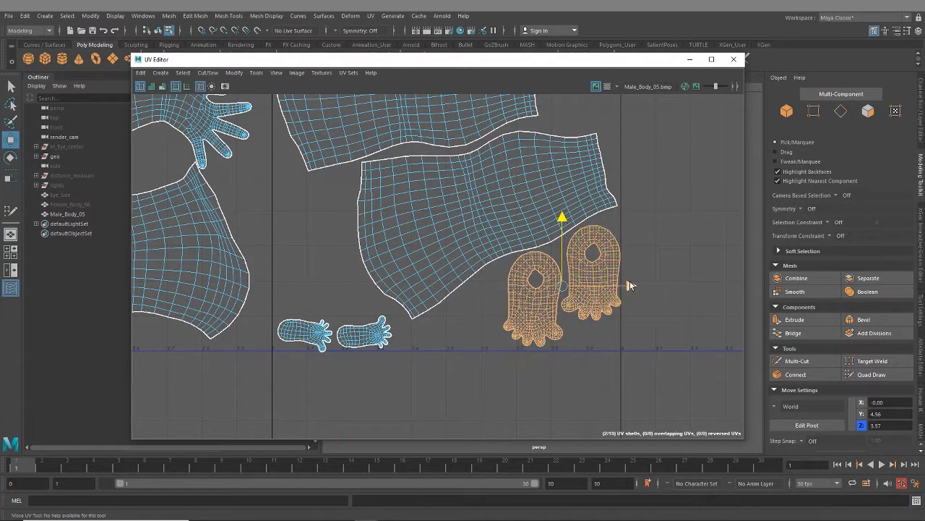
drag(631, 286, 628, 286)
- Enlarge the two foot sole UV shells and move them back inside the fourth tile
alt+middle_drag(432, 318, 560, 326)
drag(449, 302, 505, 379)
key(r)
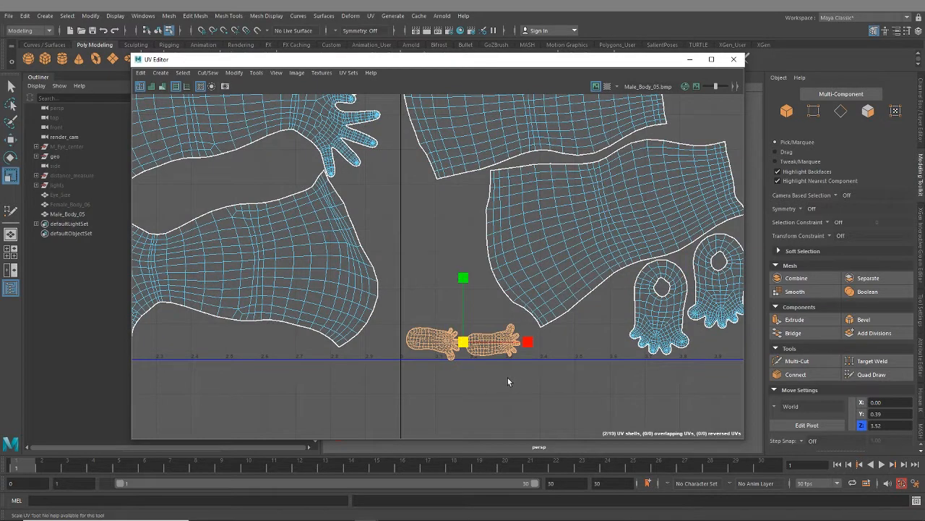
drag(464, 342, 499, 343)
key(w)
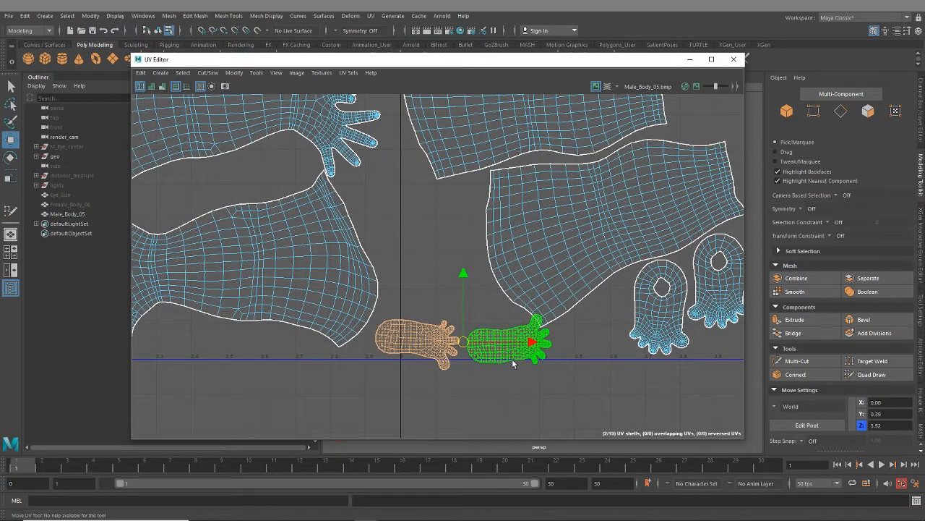
drag(463, 340, 483, 334)
- Stack the two foot sole UV shells beside the lower leg shell, tilting the upper sole so the pair nests closely
click(542, 316)
click(516, 311)
click(466, 290)
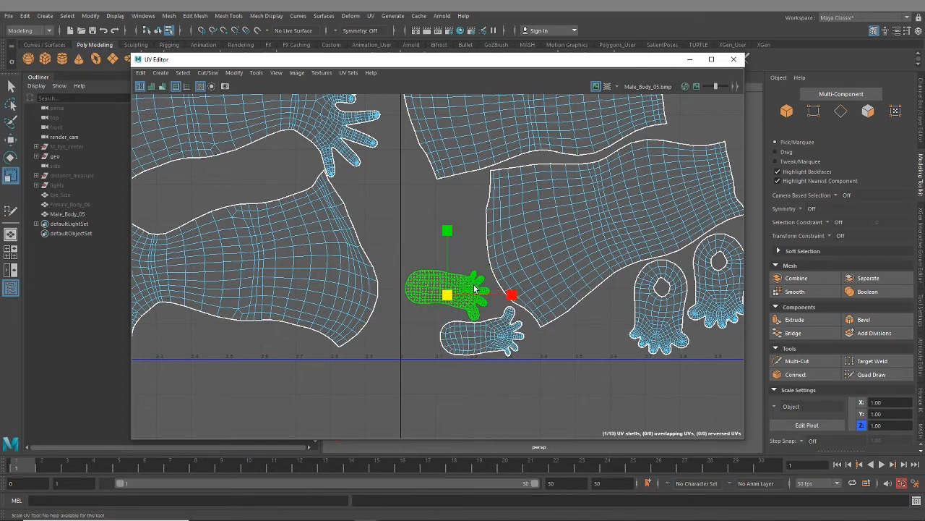
key(e)
drag(482, 245, 462, 246)
key(w)
click(488, 343)
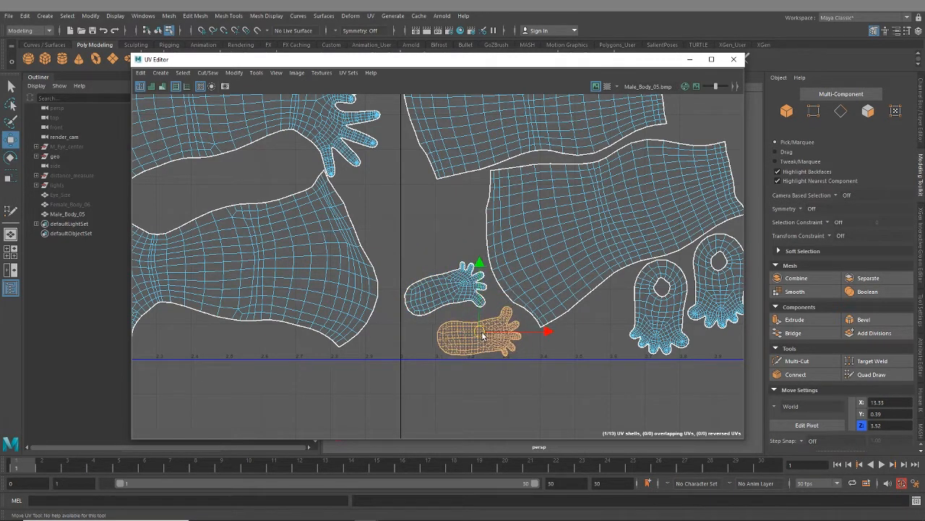
drag(486, 337, 477, 328)
- Enlarge both foot sole UV shells slightly together and nudge them clear of the tile's left border
shift+click(412, 282)
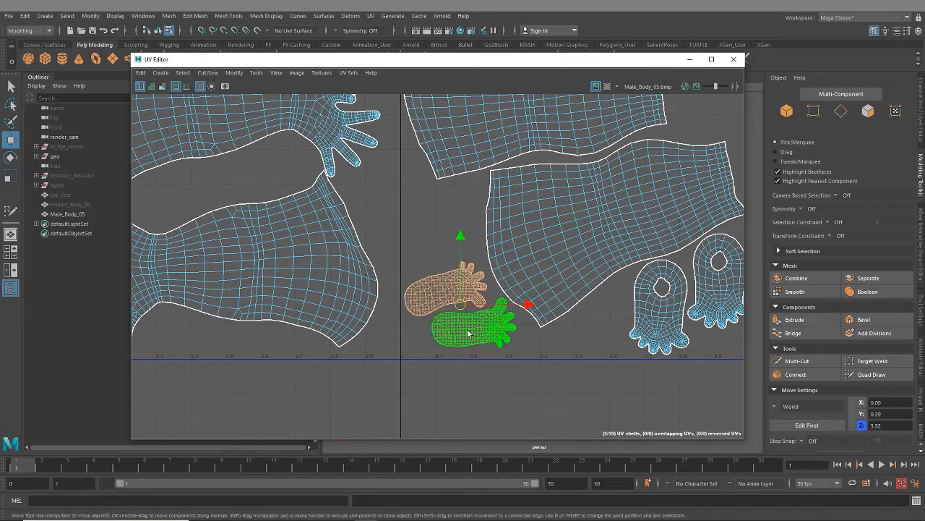
key(e)
key(r)
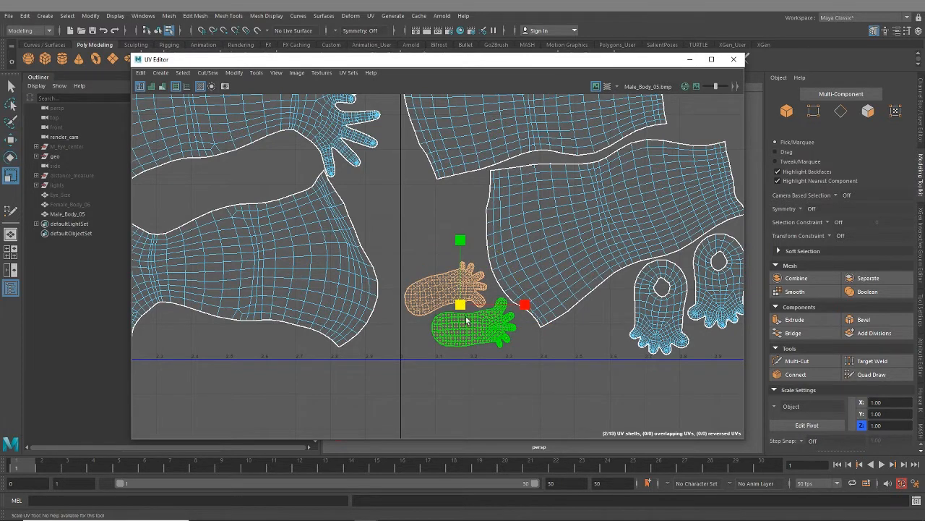
key(w)
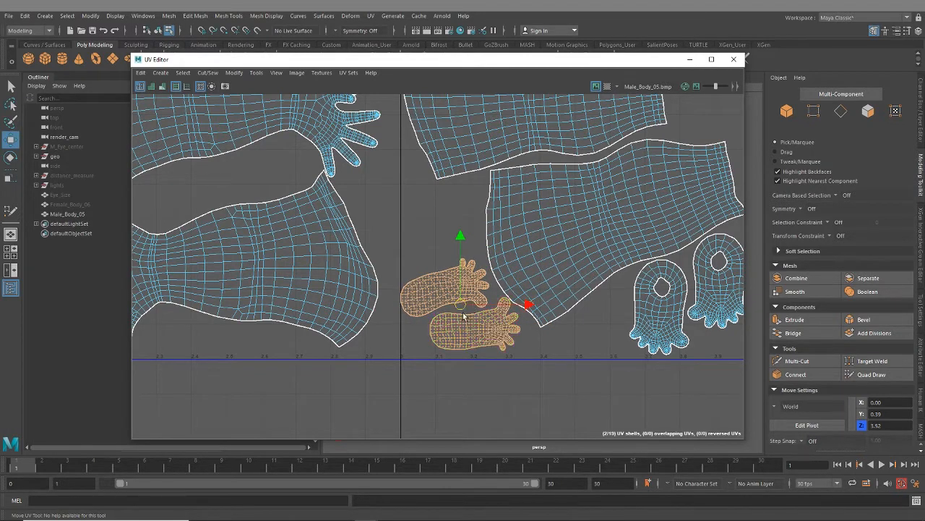
drag(462, 306, 465, 313)
- Examine the spacing between the leg, sole and upper-foot UV shells and the borders of the fourth tile
click(602, 348)
scroll(571, 363, down, 3)
alt+middle_drag(579, 278, 548, 306)
scroll(515, 189, up, 3)
scroll(407, 241, up, 3)
alt+middle_drag(606, 256, 551, 315)
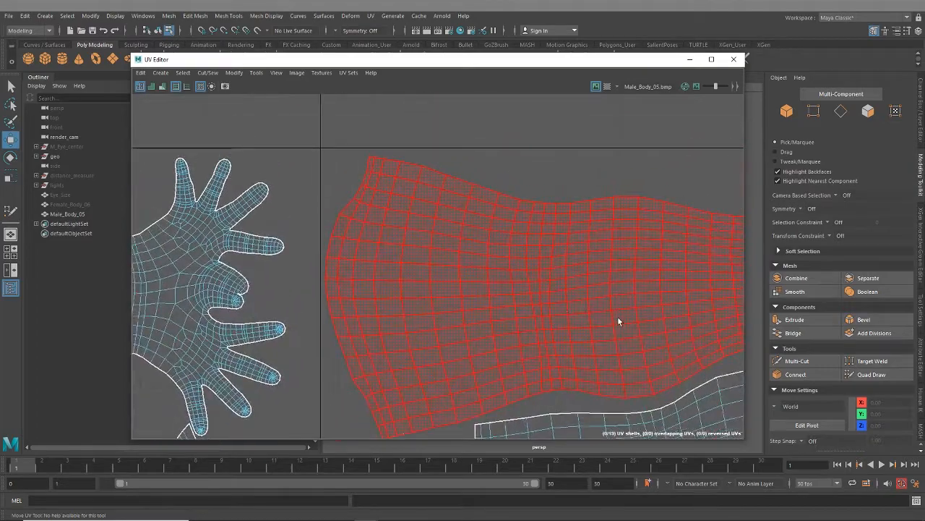
alt+middle_drag(626, 322, 368, 130)
alt+middle_drag(515, 326, 528, 209)
alt+middle_drag(448, 227, 519, 239)
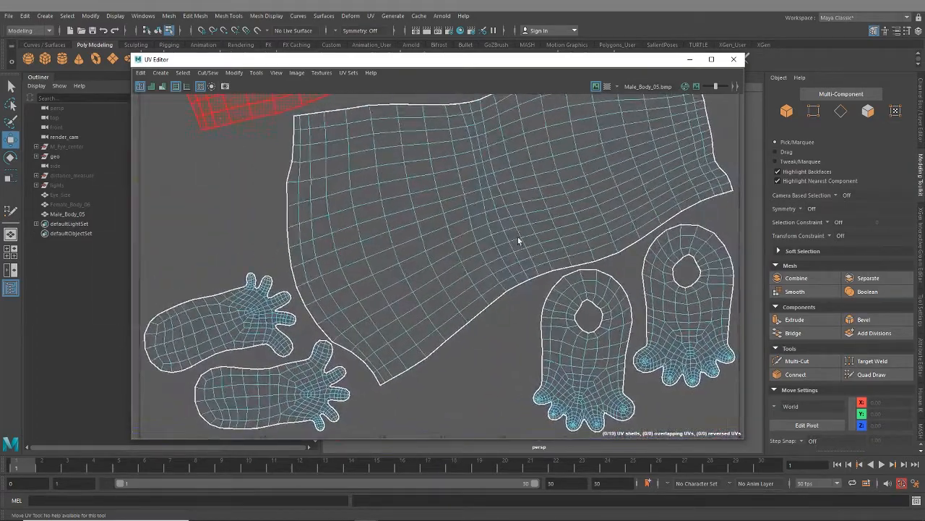
- Select both leg UV shells and nudge them slightly upward within the fourth tile
scroll(508, 233, down, 3)
alt+middle_drag(481, 170, 474, 318)
click(467, 243)
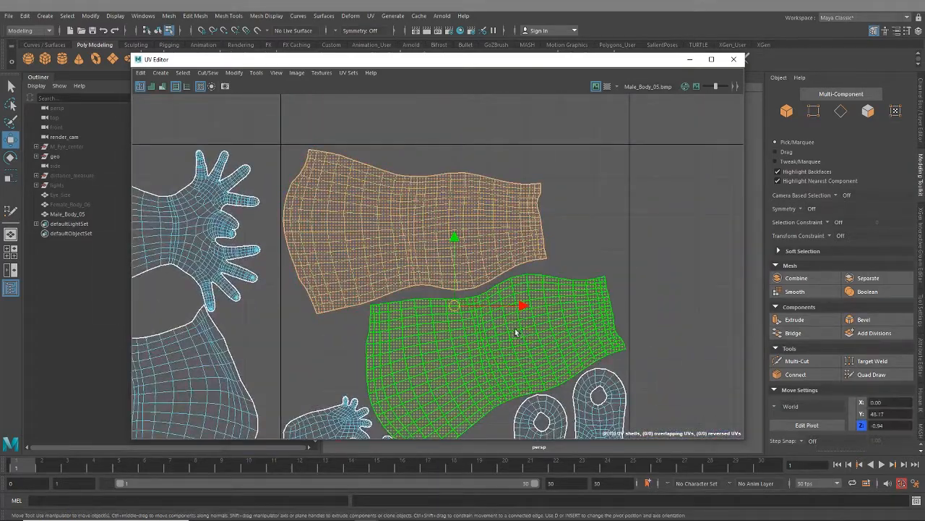
shift+click(458, 314)
drag(458, 305, 460, 301)
- Display the checker map across the four UV tiles to review the complete shell arrangement
alt+middle_drag(491, 324, 594, 308)
alt+right_drag(594, 308, 472, 329)
alt+middle_drag(359, 307, 483, 267)
alt+right_drag(483, 267, 368, 345)
alt+middle_drag(367, 346, 437, 373)
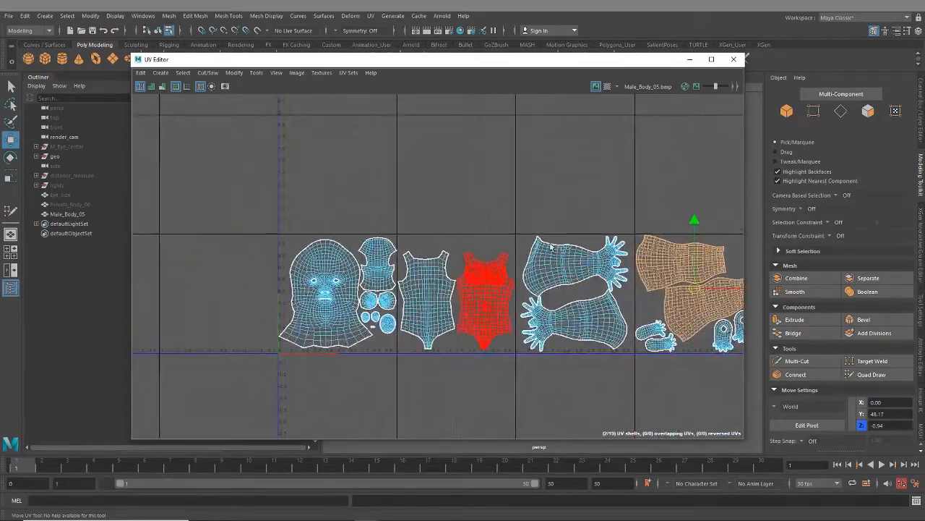
click(607, 86)
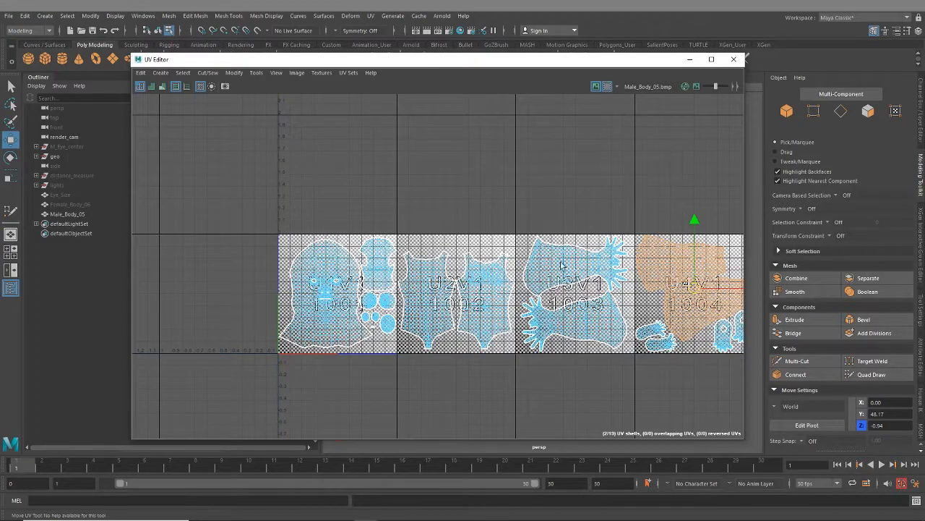
- Move the UV Editor out of the way and frame Male_Body_05 in the perspective view
drag(552, 64, 922, 80)
click(549, 282)
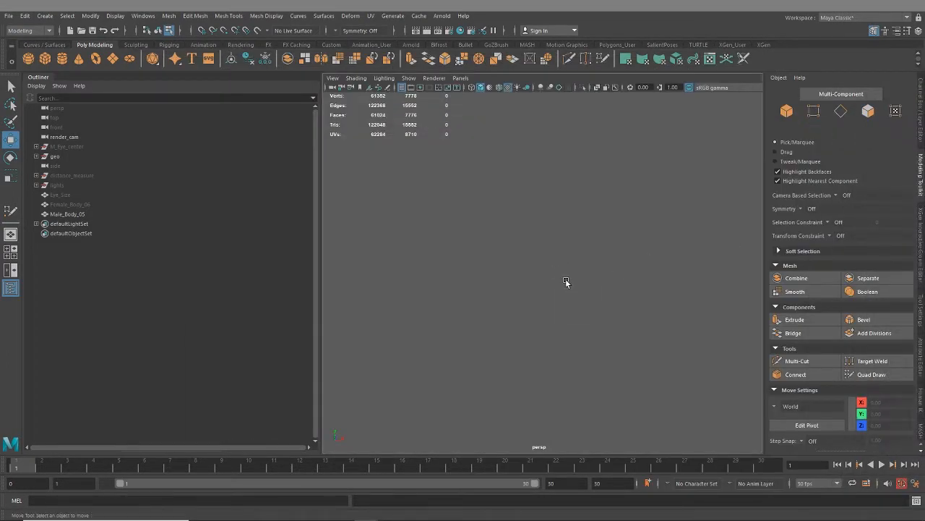
click(74, 214)
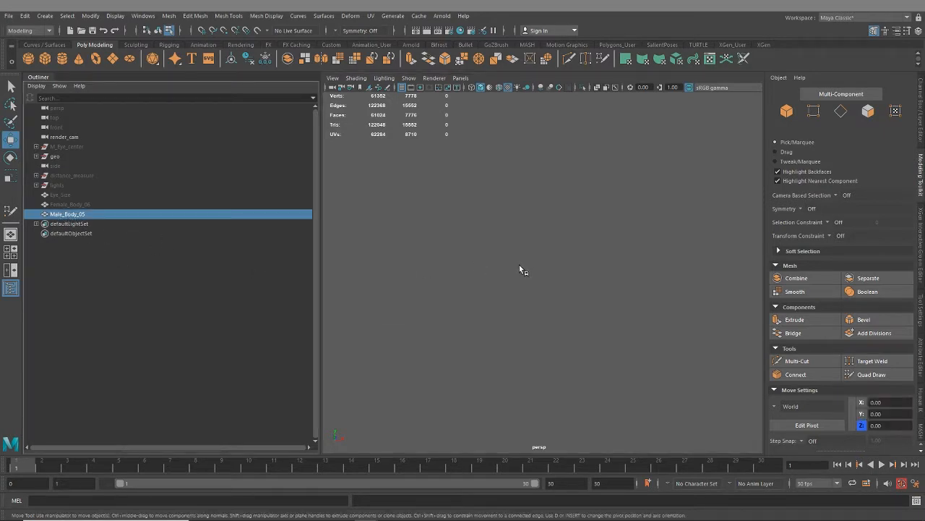
key(f)
- Select the male body mesh and apply Soften Edge to its normals
click(584, 284)
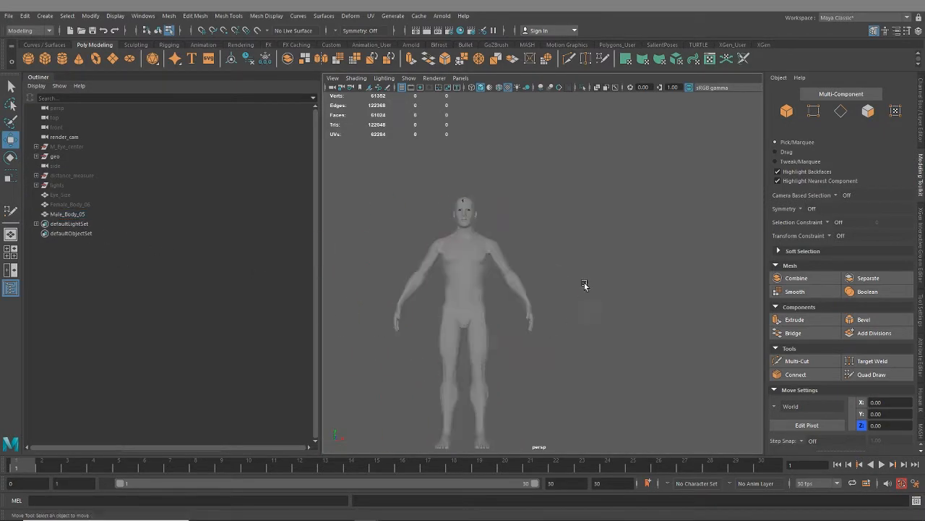
alt+middle_drag(453, 278, 506, 299)
scroll(506, 299, up, 8)
alt+drag(493, 280, 552, 327)
alt+middle_drag(552, 327, 576, 409)
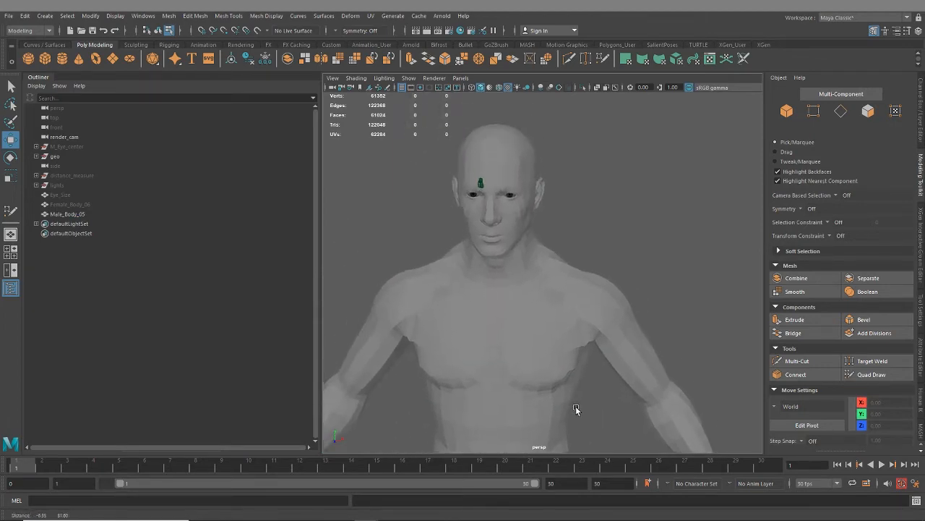
scroll(575, 409, down, 8)
alt+drag(493, 330, 528, 251)
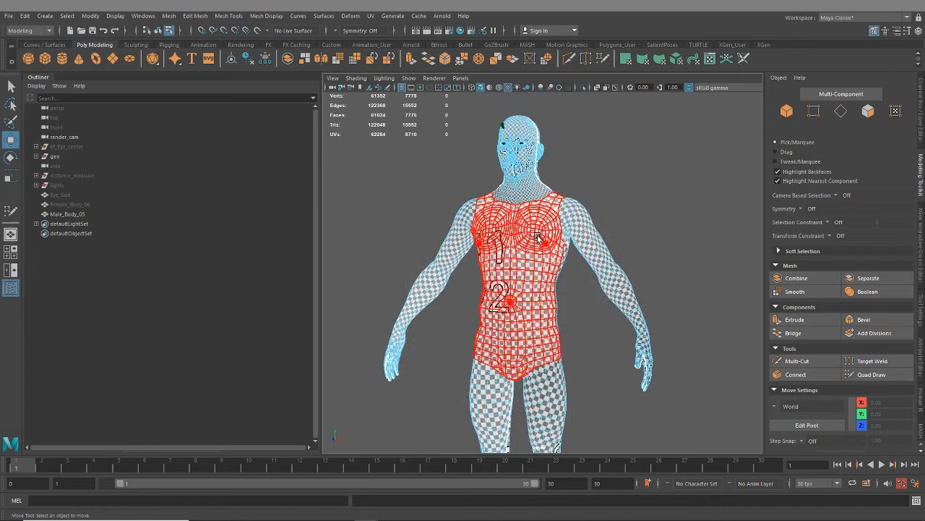
right_drag(537, 236, 582, 220)
click(266, 15)
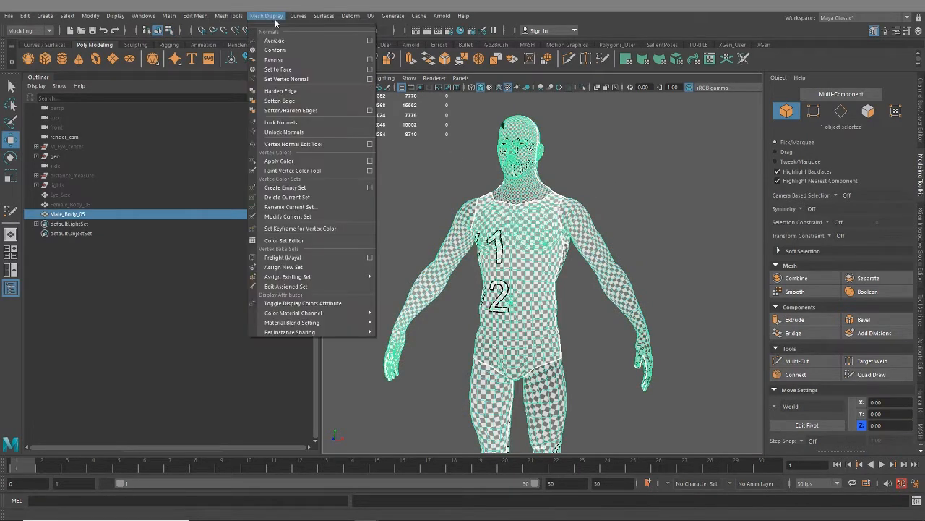
click(280, 104)
- Show the Channel Box and Layer Editor, and put Male_Body_05 back into whole-object selection
alt+drag(626, 177, 649, 199)
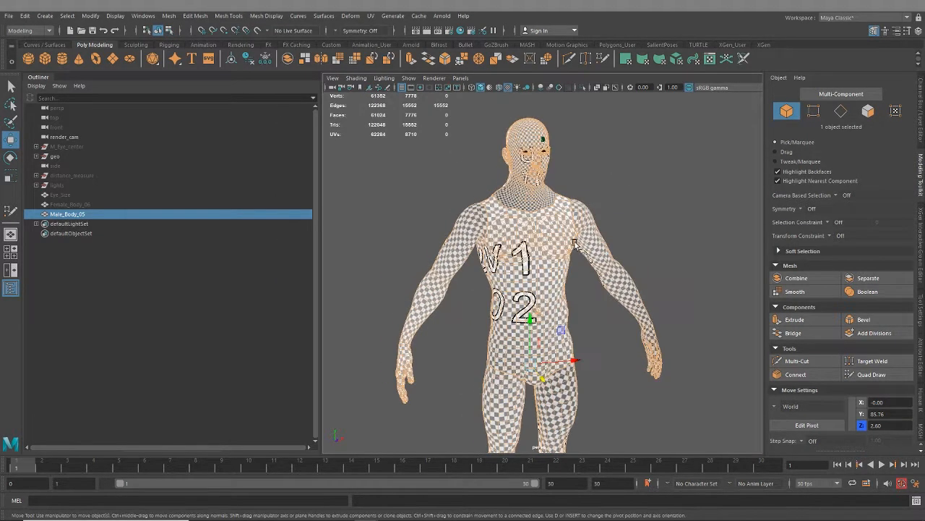
alt+right_drag(649, 199, 640, 271)
alt+drag(640, 271, 598, 332)
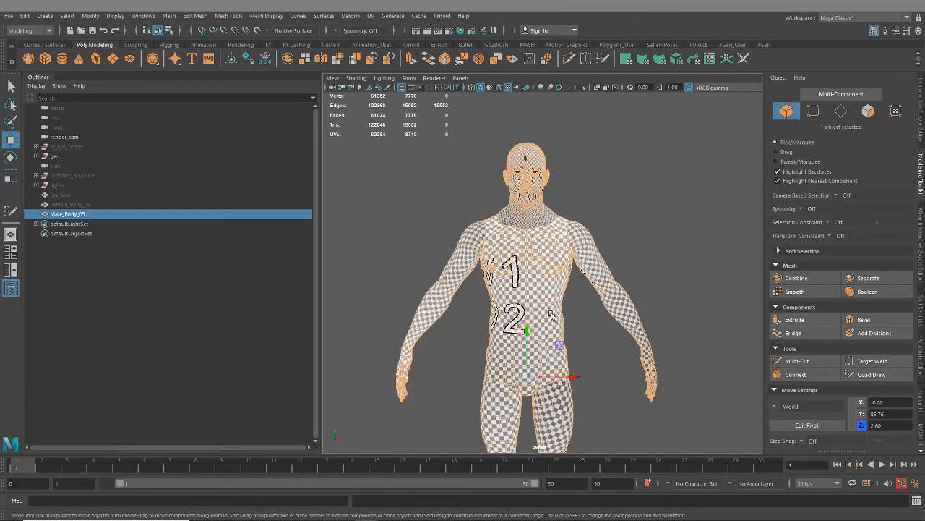
click(921, 109)
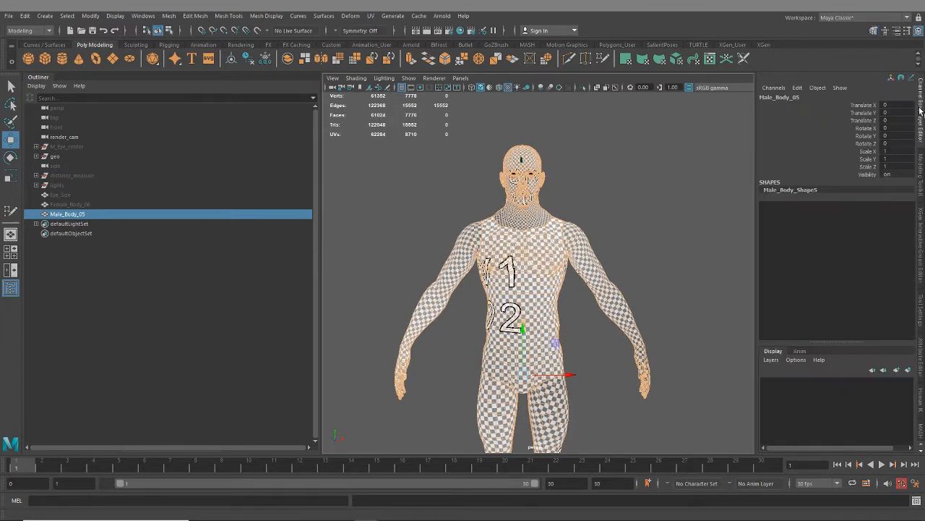
alt+drag(636, 269, 587, 275)
click(636, 234)
click(587, 274)
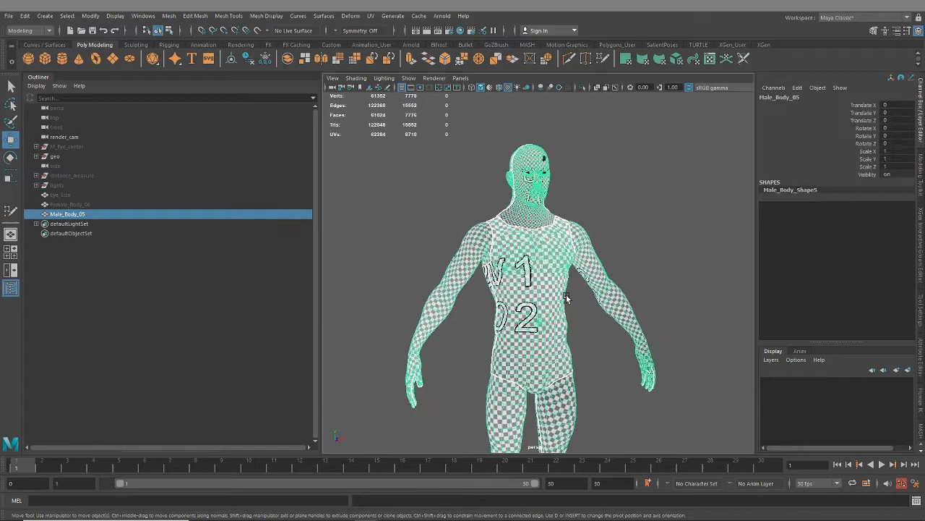
- Examine the checker pattern and UV seams on the body's chest, neck, shoulders and back of the head
click(355, 78)
click(682, 239)
mouse_move(682, 239)
alt+mouse_down()
mouse_move(632, 271)
mouse_move(547, 253)
mouse_move(571, 283)
alt+mouse_up()
click(547, 251)
alt+right_drag(572, 283, 630, 343)
alt+middle_drag(546, 284, 559, 342)
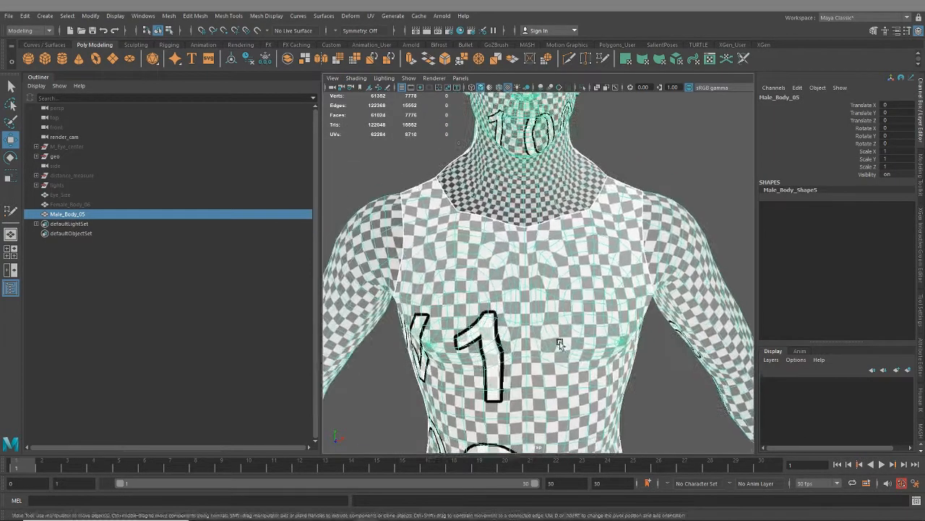
alt+drag(535, 311, 593, 271)
alt+middle_drag(593, 271, 539, 427)
alt+right_drag(682, 190, 723, 231)
alt+drag(521, 311, 661, 382)
alt+middle_drag(661, 381, 546, 266)
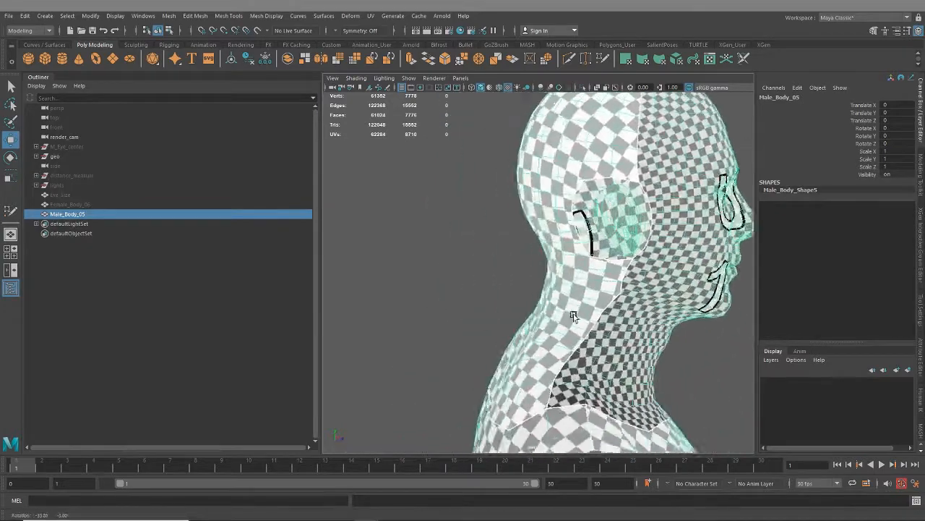
alt+drag(547, 266, 585, 262)
alt+middle_drag(584, 262, 586, 408)
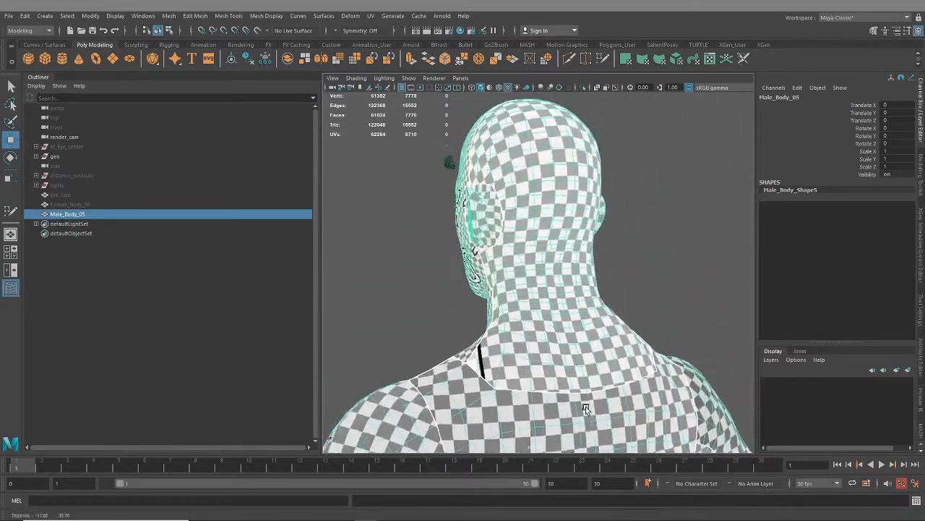
- Examine the checker scale and distortion around the face, ear and top of the head
alt+drag(384, 304, 558, 202)
alt+right_drag(558, 203, 615, 238)
alt+drag(614, 239, 550, 207)
alt+middle_drag(551, 207, 588, 305)
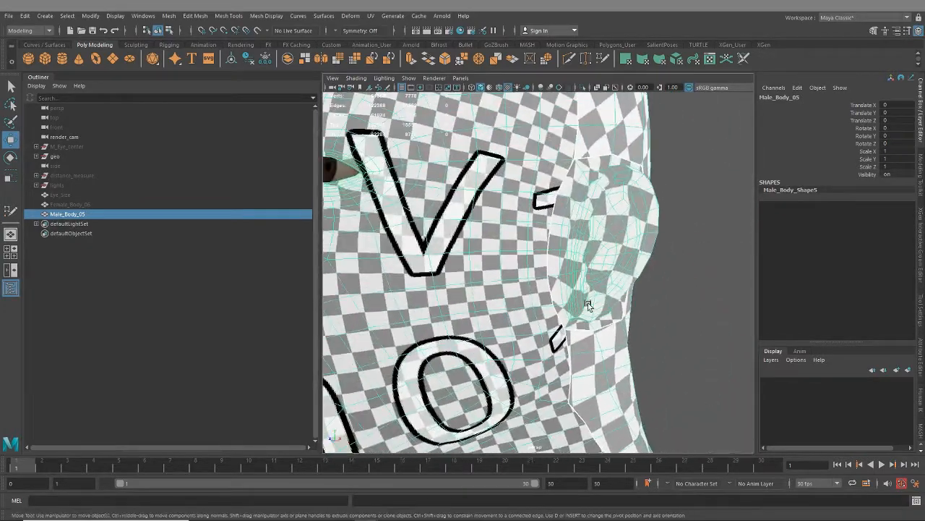
alt+drag(510, 237, 587, 280)
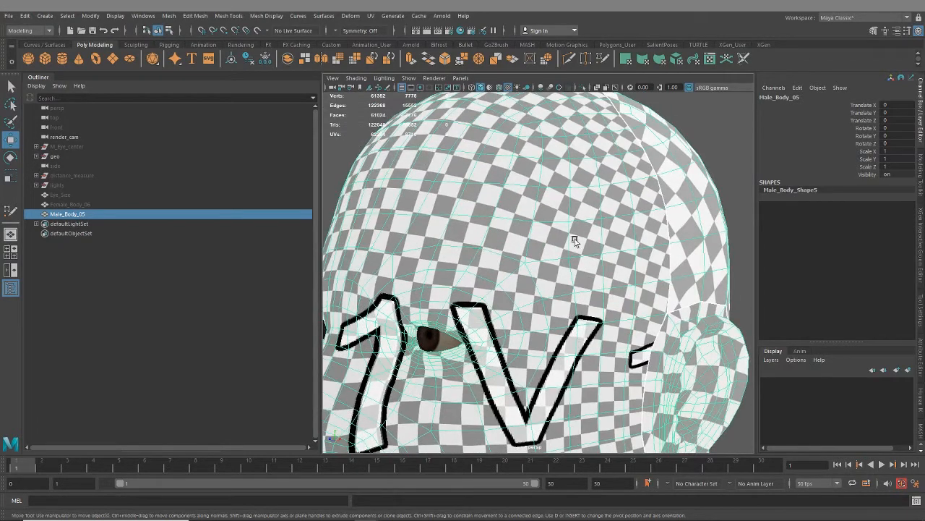
alt+right_drag(528, 362, 440, 239)
alt+drag(440, 239, 555, 258)
alt+middle_drag(555, 258, 561, 334)
- Hide the geo group and select the male body mesh again
alt+right_drag(405, 217, 456, 231)
click(55, 156)
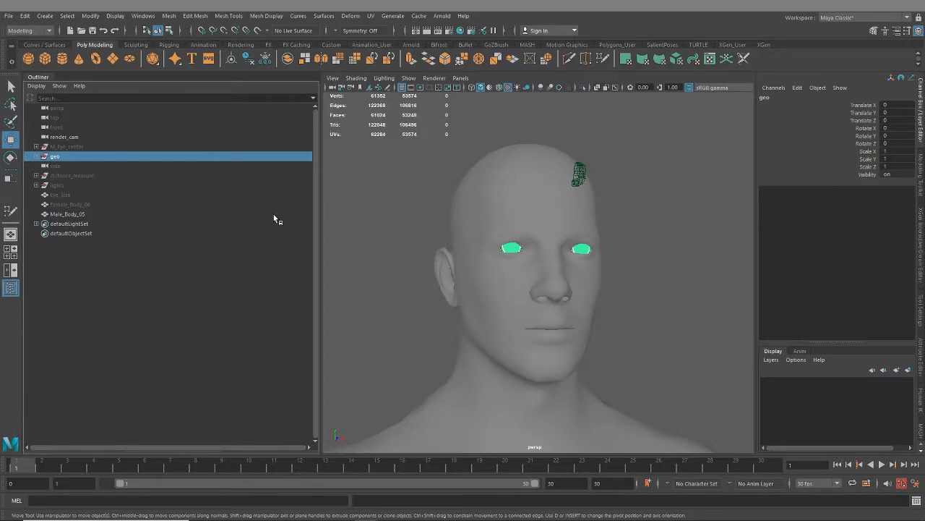
key(h)
click(502, 274)
- Examine the checker pattern and distortion around the eye sockets, brow and front of the face
mouse_move(452, 224)
alt+right_down()
mouse_move(494, 239)
mouse_move(517, 272)
mouse_move(455, 242)
alt+right_up()
alt+middle_drag(454, 242, 574, 324)
alt+right_drag(574, 324, 588, 347)
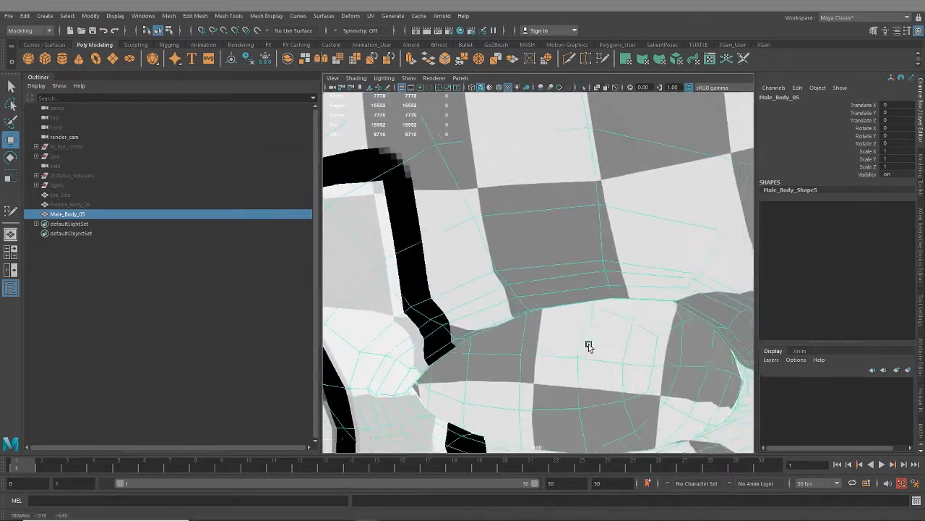
alt+middle_drag(589, 347, 558, 306)
mouse_move(559, 307)
alt+right_down()
mouse_move(555, 288)
mouse_move(516, 252)
alt+right_up()
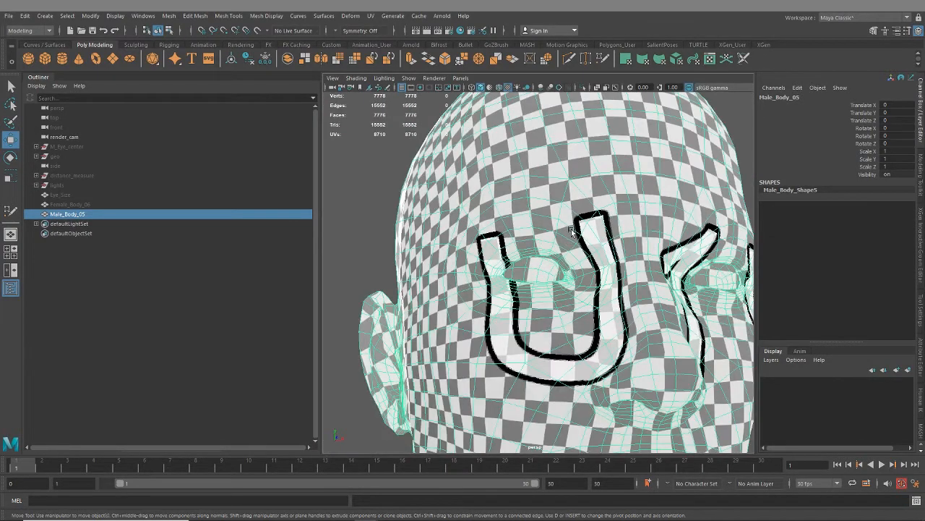
alt+right_drag(576, 275, 584, 212)
alt+middle_drag(578, 354, 571, 199)
- Examine the checker scale and UV seams along the jaw, neck, side of the head and forehead
alt+drag(528, 238, 637, 242)
alt+right_drag(600, 264, 637, 313)
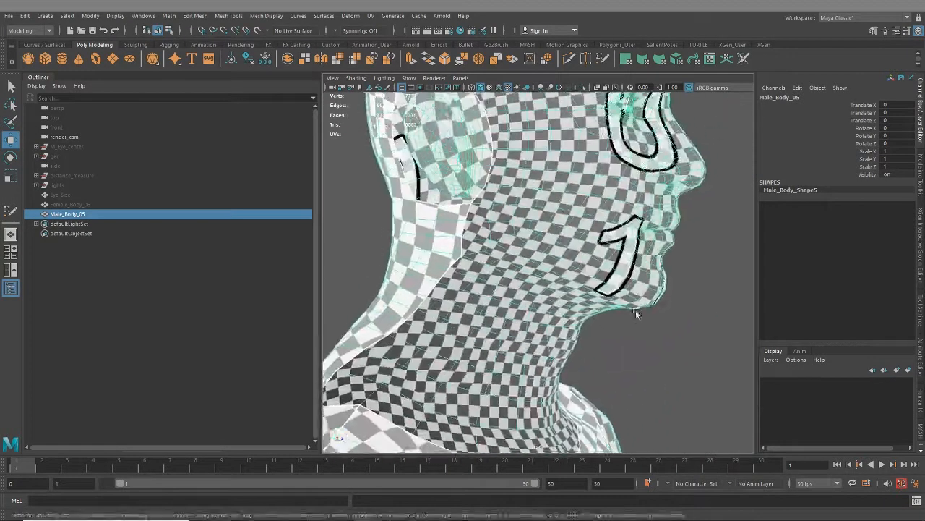
alt+drag(636, 313, 541, 331)
alt+right_drag(541, 331, 518, 318)
alt+drag(456, 174, 507, 207)
alt+right_drag(507, 208, 514, 264)
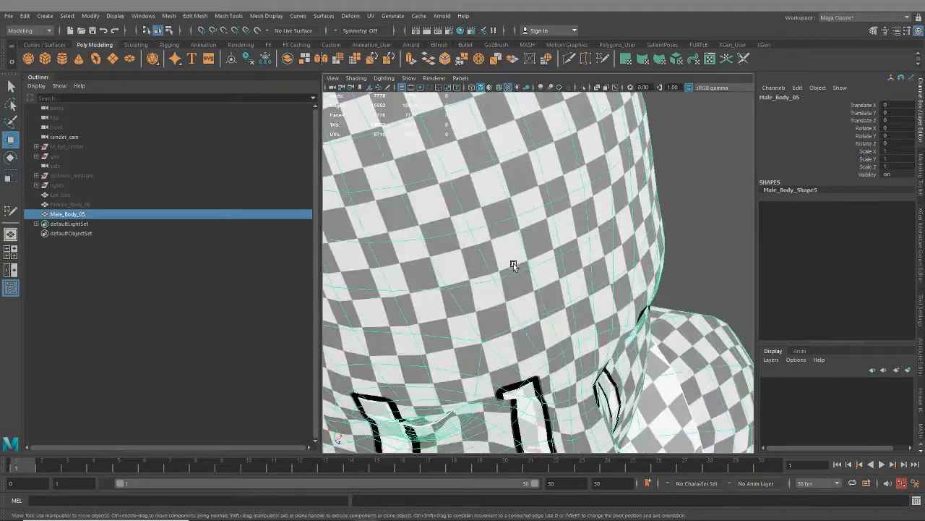
alt+drag(494, 250, 494, 186)
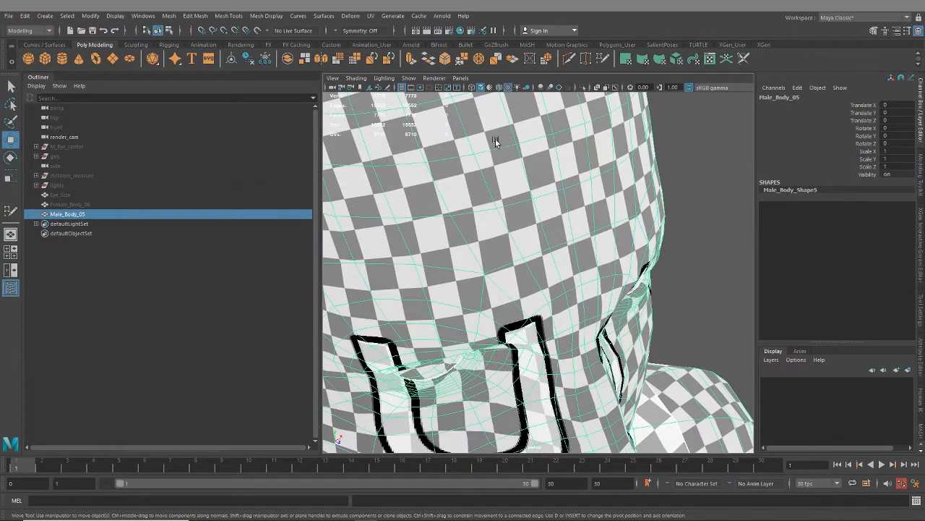
alt+right_drag(586, 318, 542, 273)
alt+drag(579, 289, 554, 213)
- Turn on smooth mesh preview for the male body and check the pattern over the chest and shoulder
alt+middle_drag(564, 405, 575, 207)
alt+drag(574, 207, 619, 237)
alt+right_drag(564, 246, 586, 280)
alt+drag(586, 280, 558, 286)
alt+right_drag(533, 225, 588, 285)
alt+drag(588, 284, 502, 281)
alt+right_drag(502, 282, 527, 262)
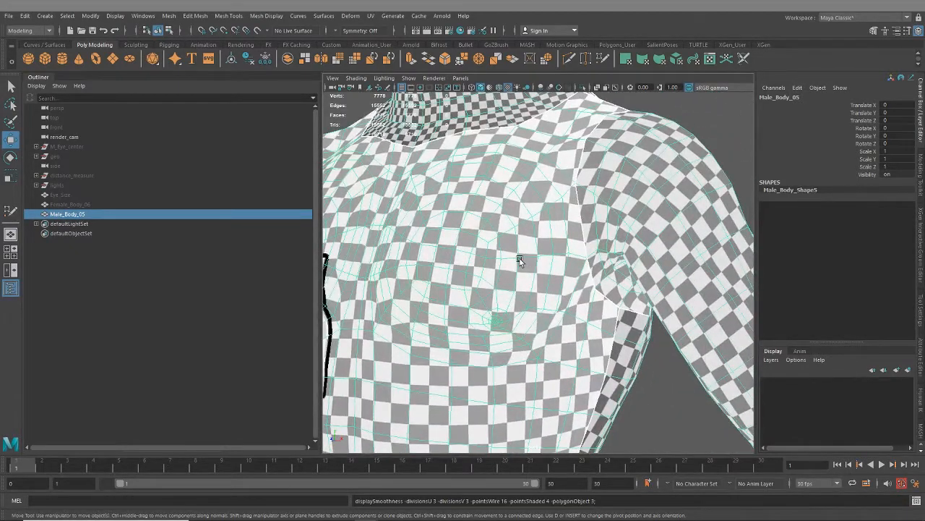
key(3)
alt+drag(536, 261, 513, 251)
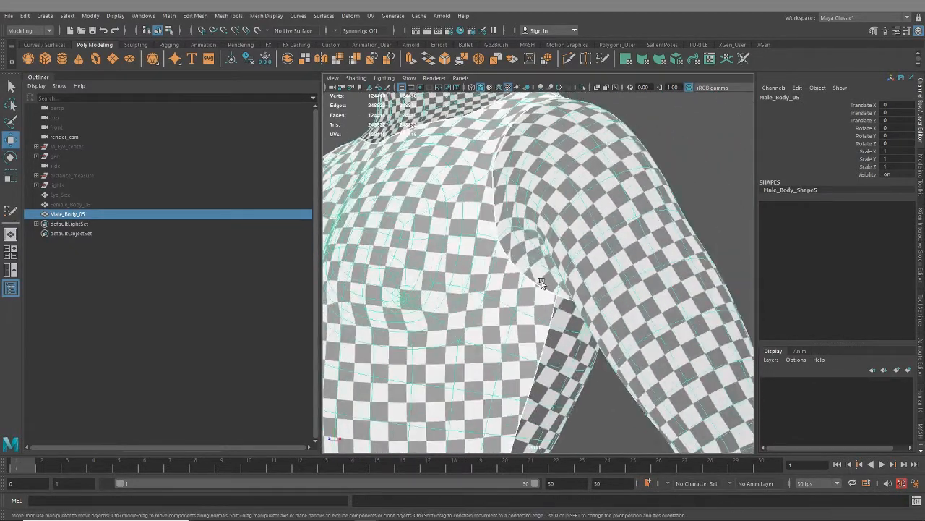
- Examine the smoothed body's checker pattern on the armpit, torso, arms and back
alt+middle_drag(541, 283, 542, 194)
alt+right_drag(527, 279, 490, 296)
alt+middle_drag(489, 302, 500, 207)
alt+middle_drag(489, 279, 499, 131)
alt+drag(496, 263, 600, 313)
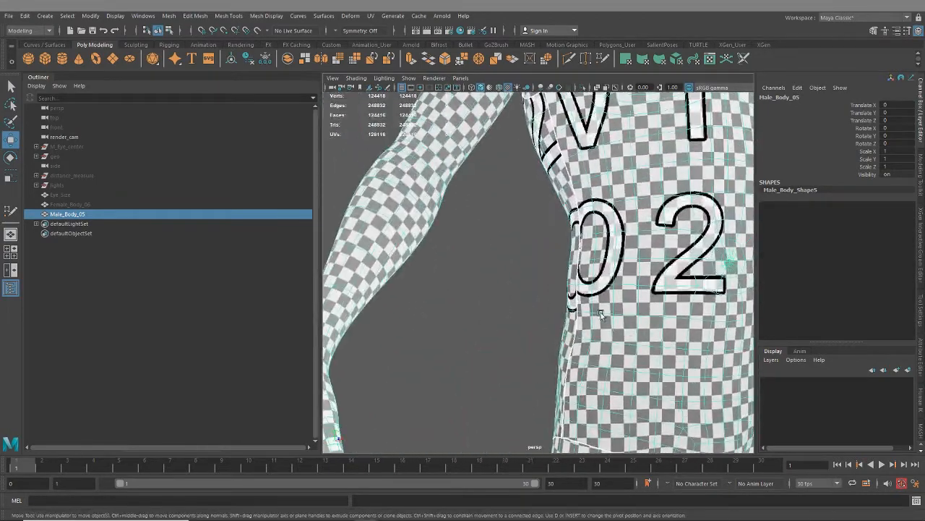
alt+middle_drag(464, 275, 556, 346)
scroll(537, 290, down, 5)
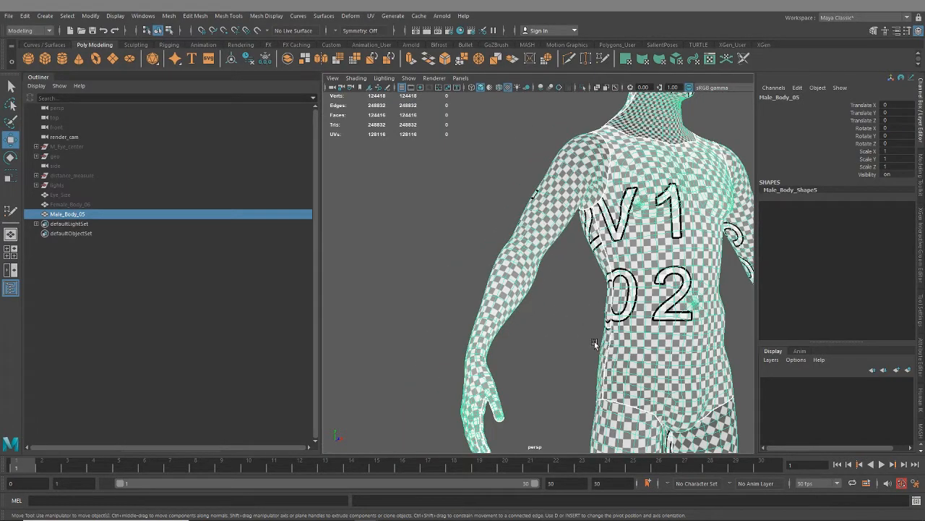
alt+middle_drag(653, 406, 600, 319)
alt+drag(504, 339, 645, 351)
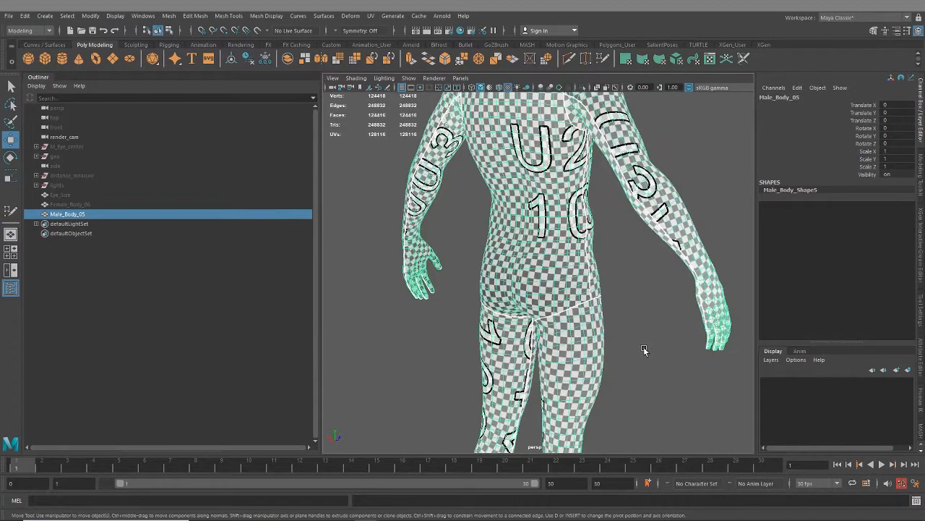
alt+middle_drag(644, 351, 624, 320)
alt+drag(624, 320, 564, 341)
- Examine the checker pattern and seams from the hips down the thighs and lower legs
alt+middle_drag(578, 349, 546, 273)
alt+right_drag(546, 274, 581, 272)
alt+middle_drag(580, 271, 571, 315)
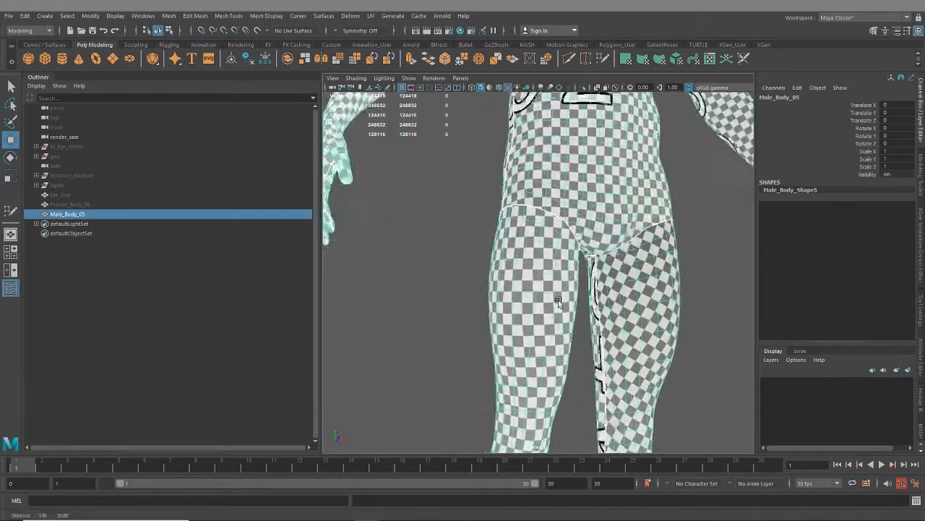
alt+right_drag(572, 315, 620, 289)
alt+middle_drag(621, 290, 569, 238)
alt+middle_drag(603, 382, 580, 222)
alt+middle_drag(576, 423, 593, 179)
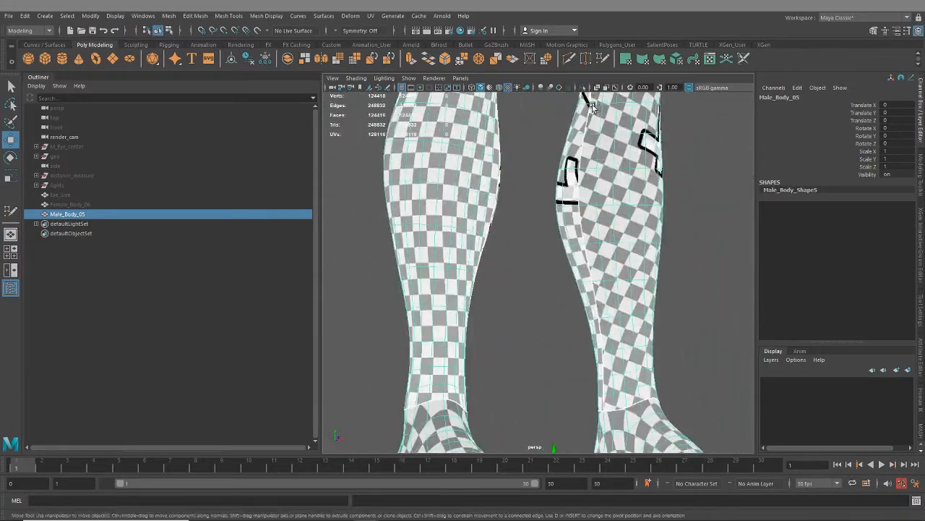
alt+middle_drag(599, 283, 583, 174)
- Inspect the checker pattern and UV seams around the heels, ankles, toes and soles of the feet
alt+drag(636, 235, 556, 288)
alt+middle_drag(556, 288, 555, 284)
alt+drag(554, 284, 661, 265)
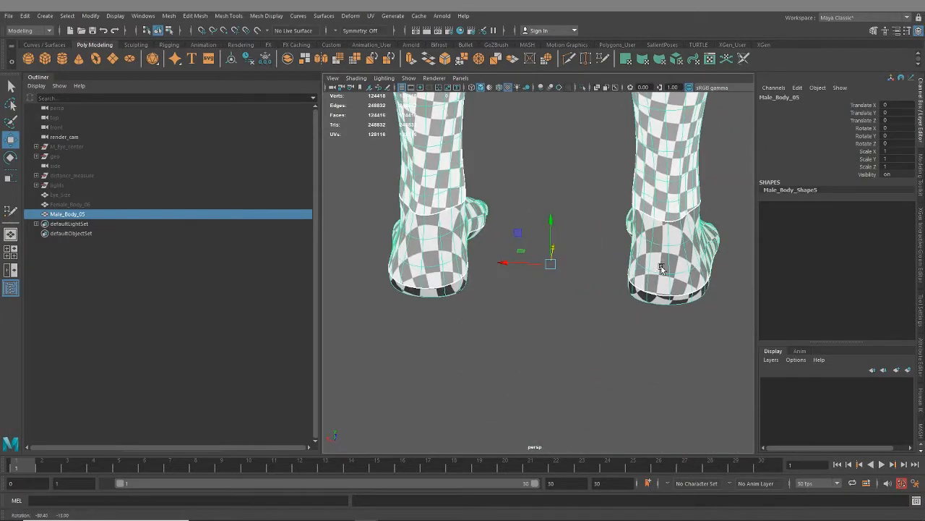
alt+middle_drag(654, 261, 620, 333)
alt+drag(359, 301, 600, 348)
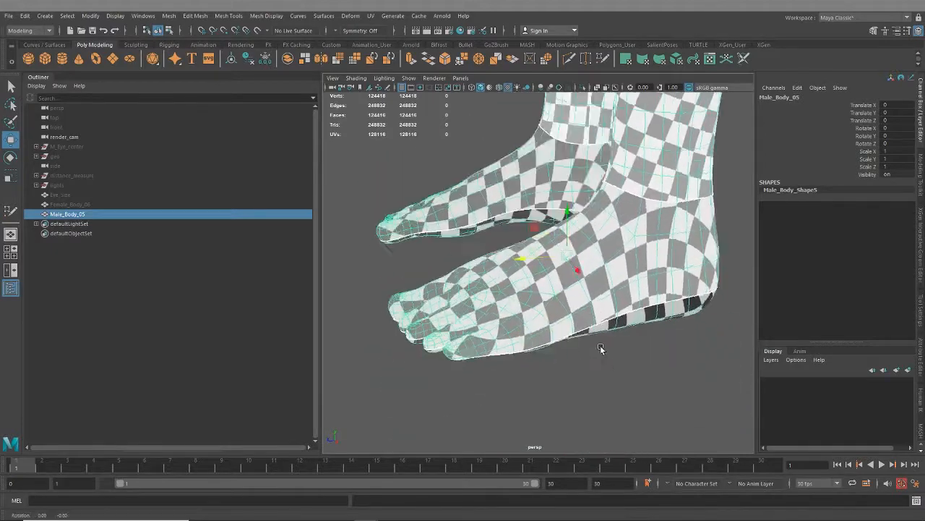
scroll(600, 348, up, 5)
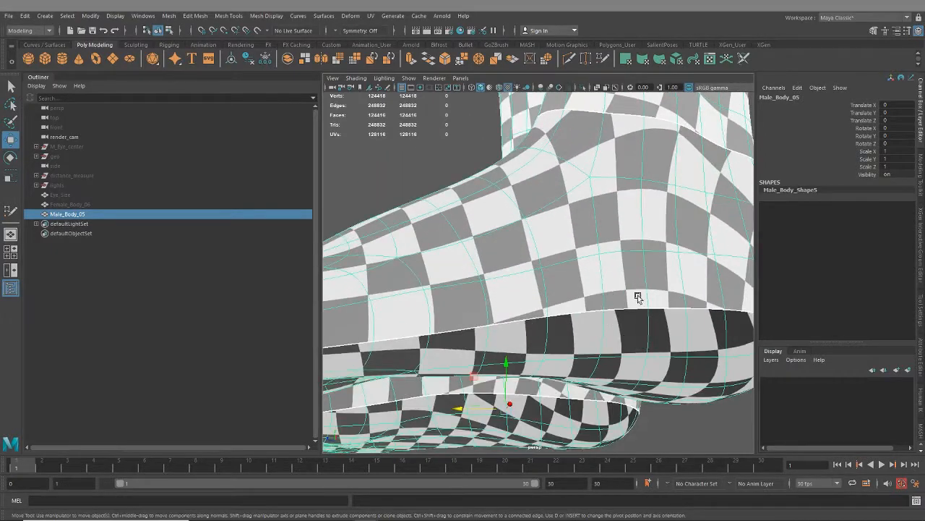
scroll(626, 308, down, 7)
alt+drag(542, 249, 588, 243)
alt+middle_drag(588, 243, 605, 347)
- Review the checker density over the whole body, from the legs up to the head
scroll(603, 343, down, 4)
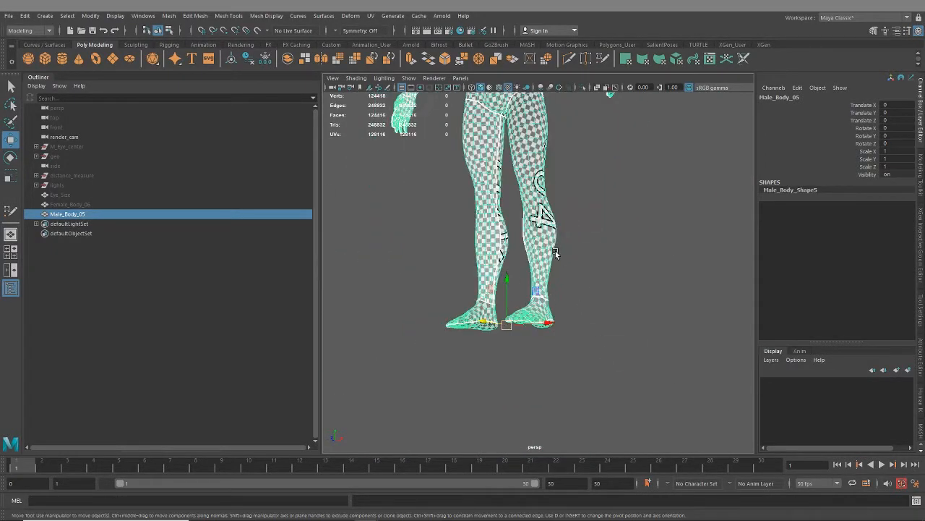
alt+drag(555, 251, 583, 283)
alt+middle_drag(557, 210, 554, 282)
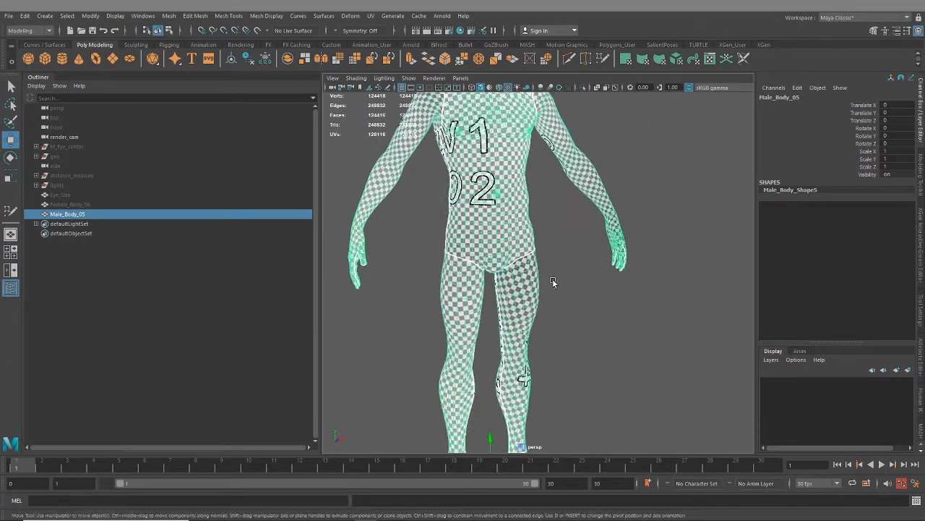
alt+drag(584, 294, 566, 294)
alt+middle_drag(561, 225, 570, 323)
alt+drag(587, 314, 571, 288)
alt+middle_drag(582, 232, 593, 271)
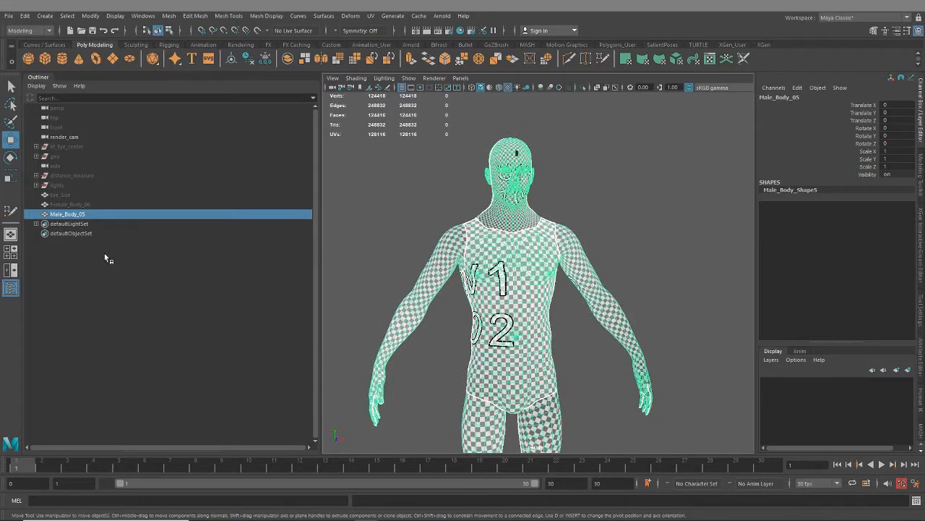
- Rename the male body mesh as Male_Body_05_4_tile_udim
double_click(101, 214)
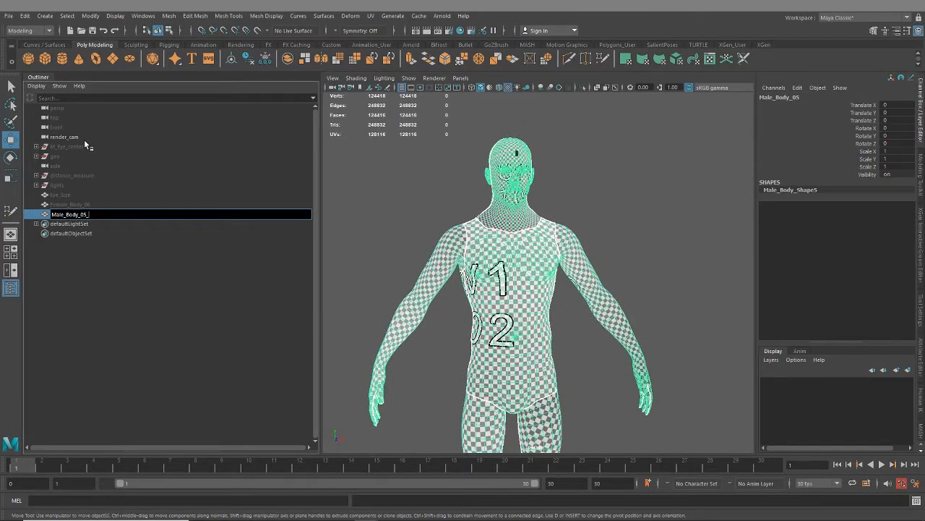
text(_4)
text(tile_udim)
key(Left)
key(Left)
key(Left)
key(Left)
text(_)
key(Return)
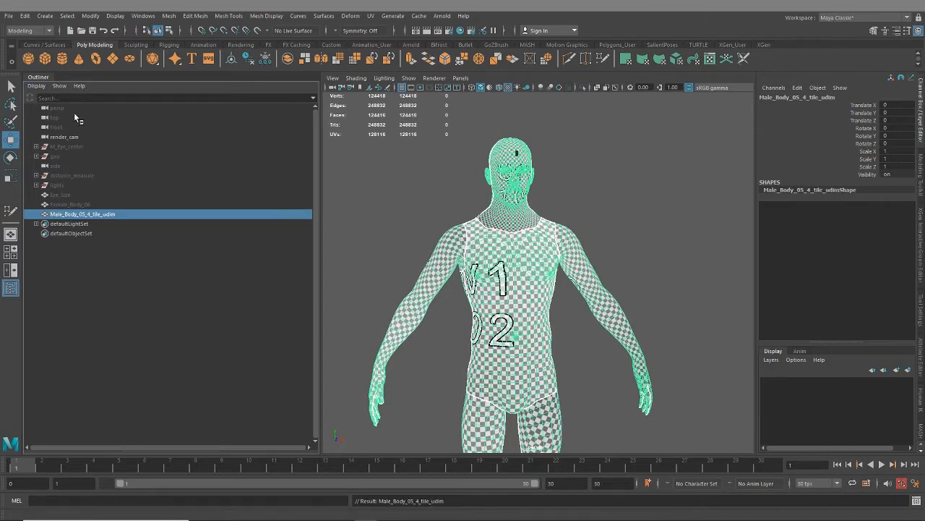
- Duplicate the Male_Body_05_4_tile_udim mesh and open the copy's name for editing
key(ctrl+d)
double_click(103, 224)
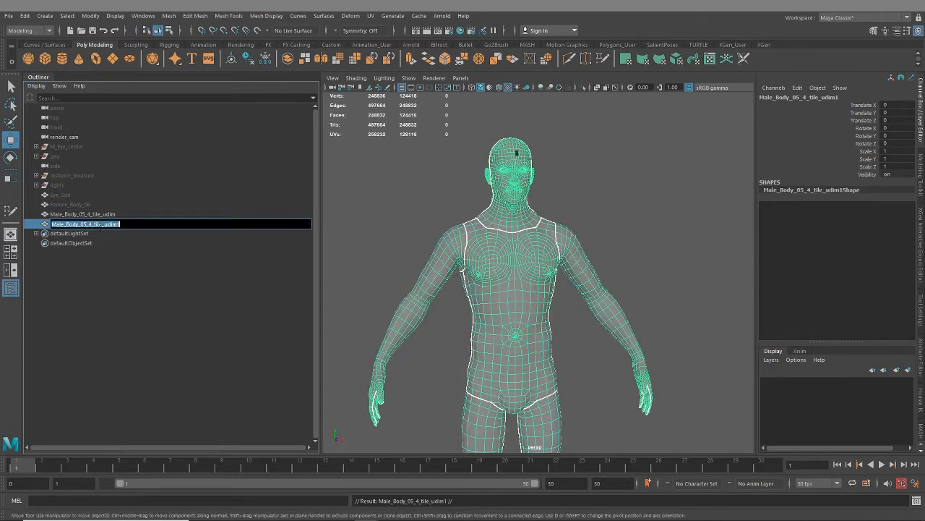
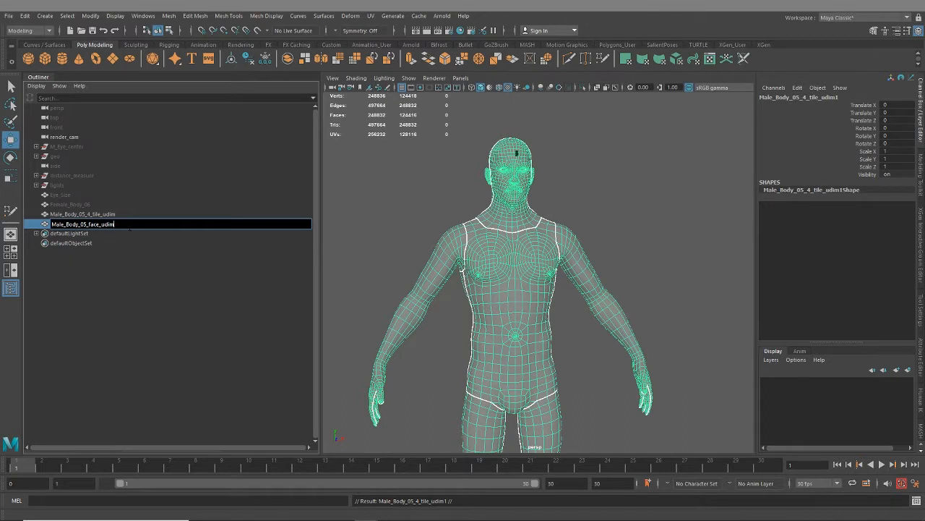
- Rename the duplicated body mesh as Male_Body_05_face_udim and display its UV layout without the checker pattern
key(Return)
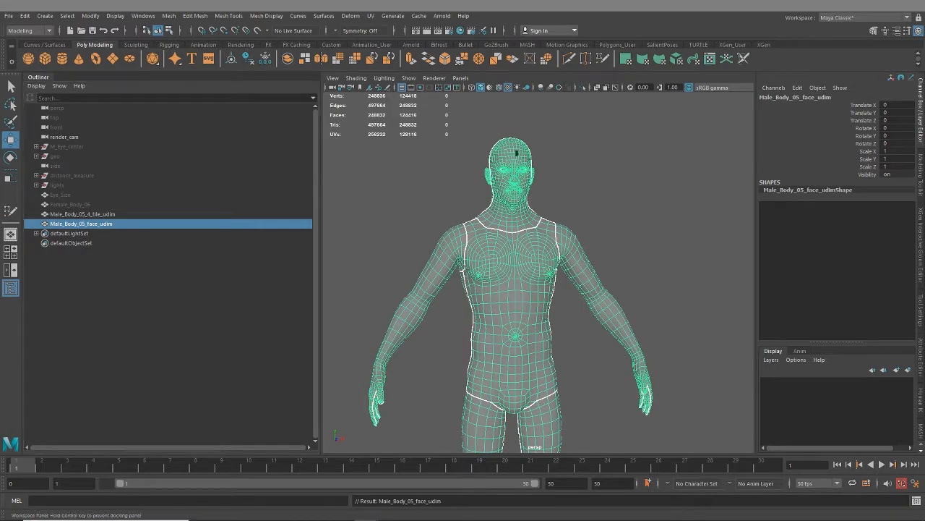
drag(924, 130, 613, 65)
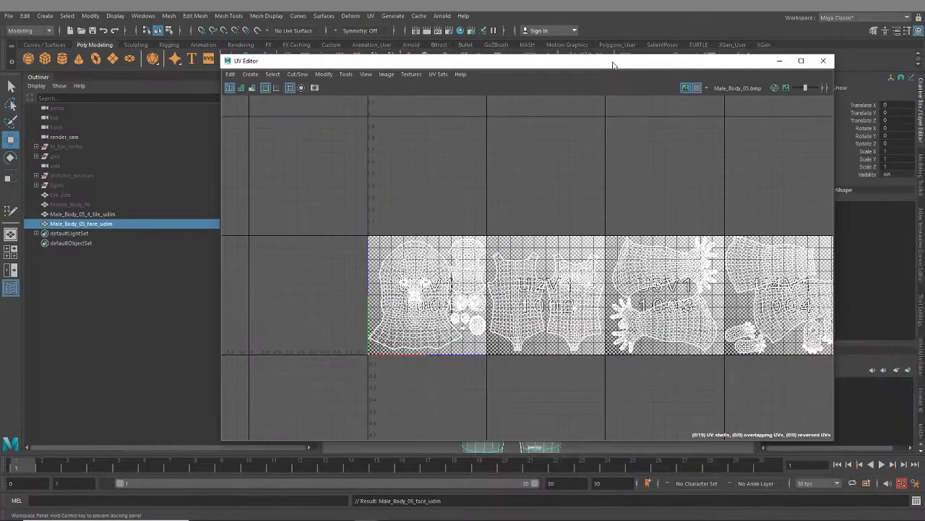
click(697, 87)
key(f)
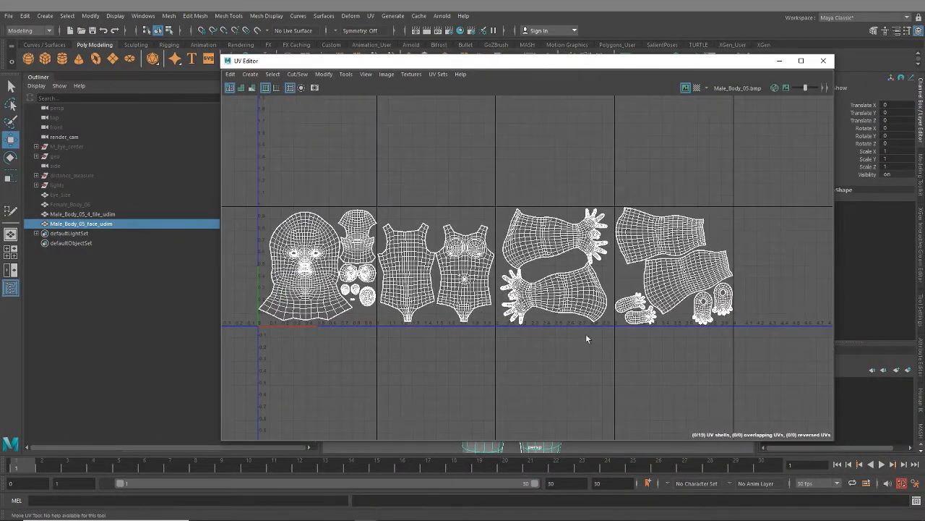
scroll(603, 338, down, 3)
alt+middle_drag(642, 347, 591, 332)
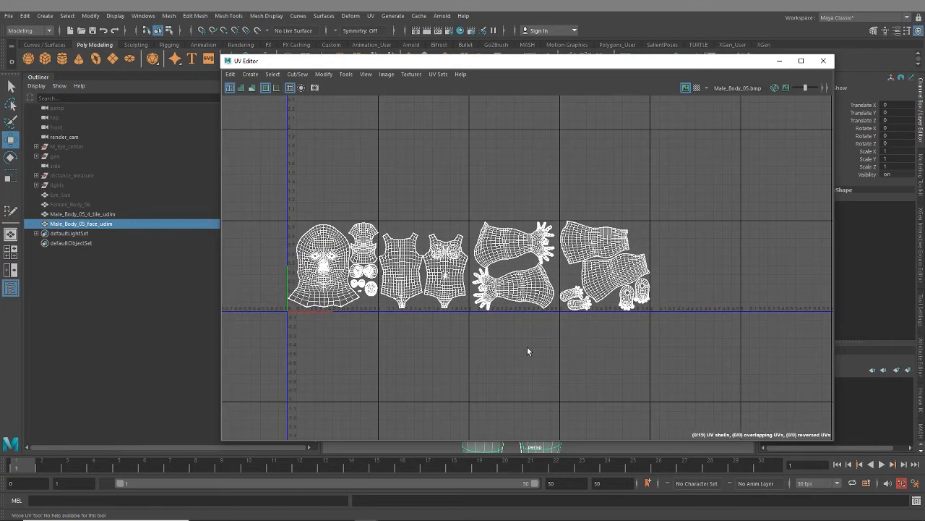
- Hide the Male_Body_05_4_tile_udim mesh and select Male_Body_05_face_udim to show its UV shells
click(73, 214)
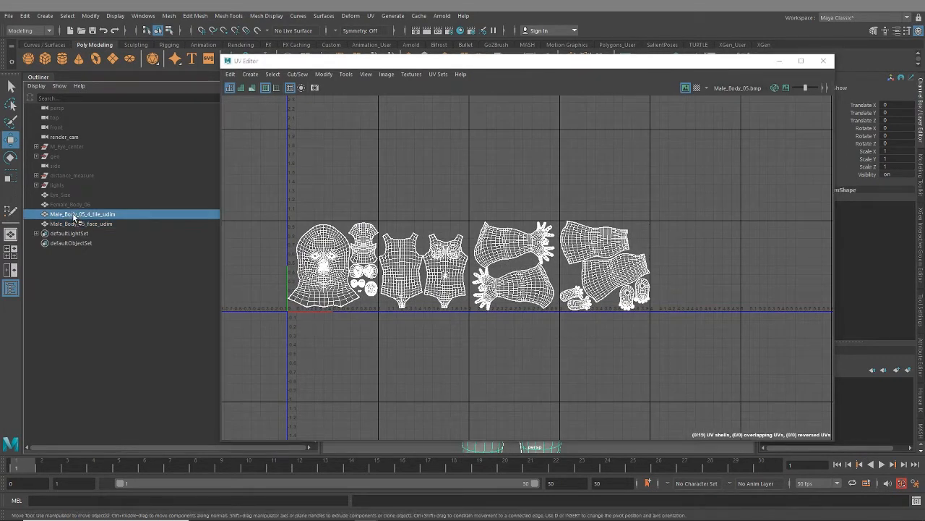
key(h)
click(114, 226)
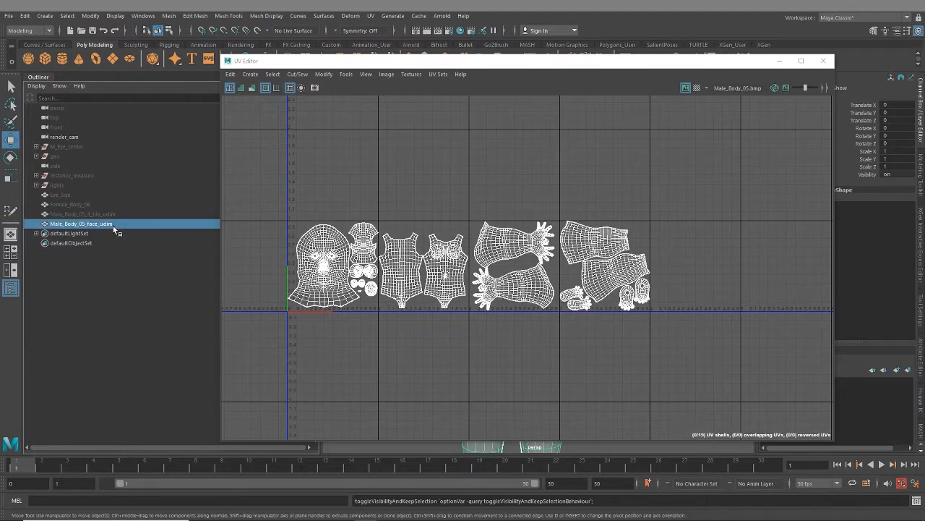
alt+middle_drag(472, 317, 521, 326)
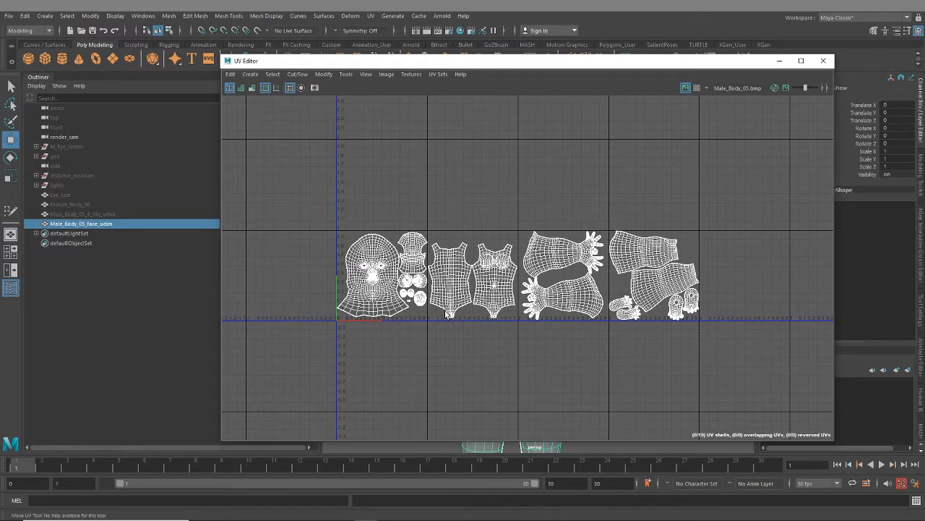
scroll(446, 312, up, 2)
scroll(566, 358, down, 2)
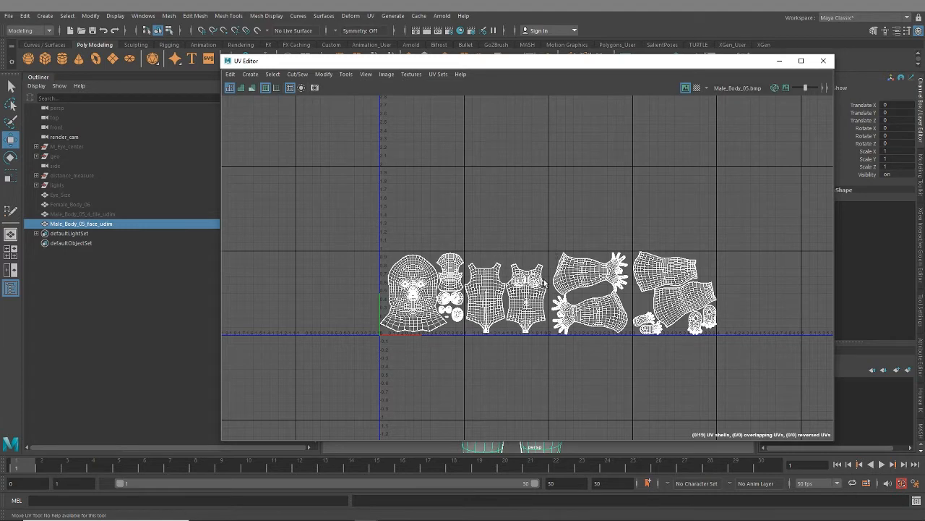
- Select the torso, arm, hand, leg and foot shells outside the first tile and lay them out together into one UV tile
alt+middle_drag(663, 373, 559, 353)
drag(372, 228, 623, 313)
right_drag(522, 259, 484, 243)
drag(379, 216, 649, 345)
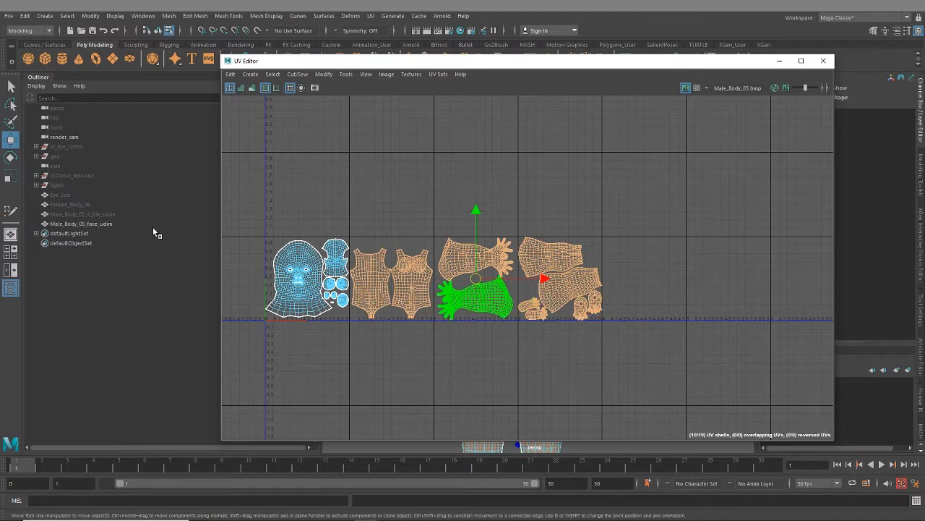
key(ctrl+l)
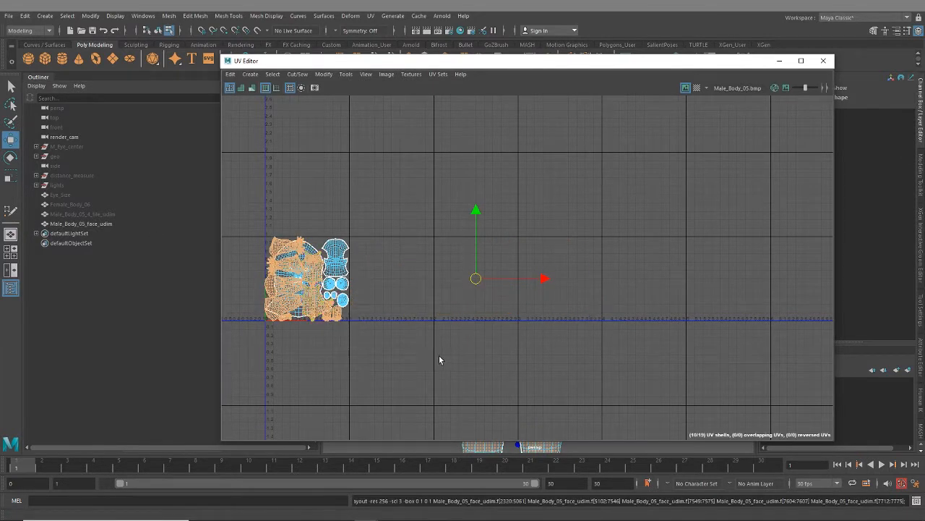
- Try moving the packed body shells about two tiles along U, and lay them out again into the first tile
scroll(439, 355, down, 2)
alt+middle_drag(439, 355, 516, 319)
scroll(515, 319, down, 3)
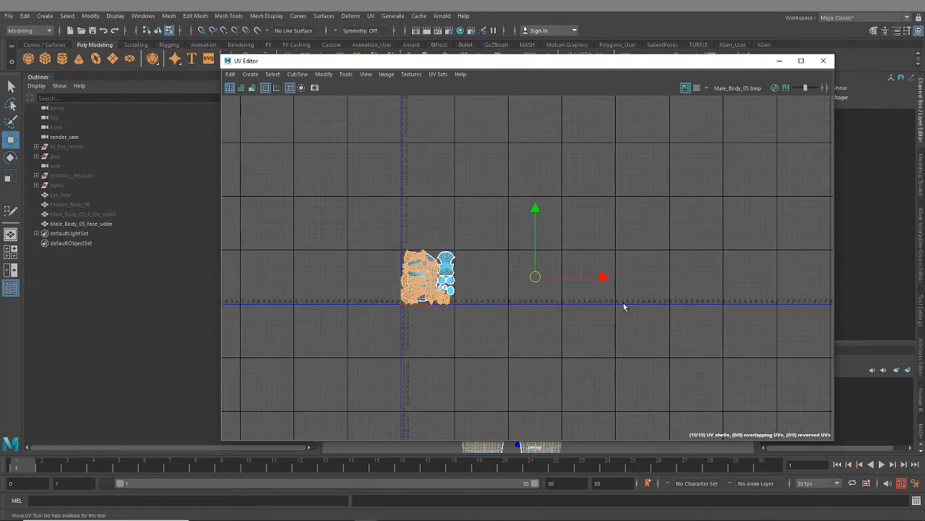
alt+middle_drag(624, 303, 499, 312)
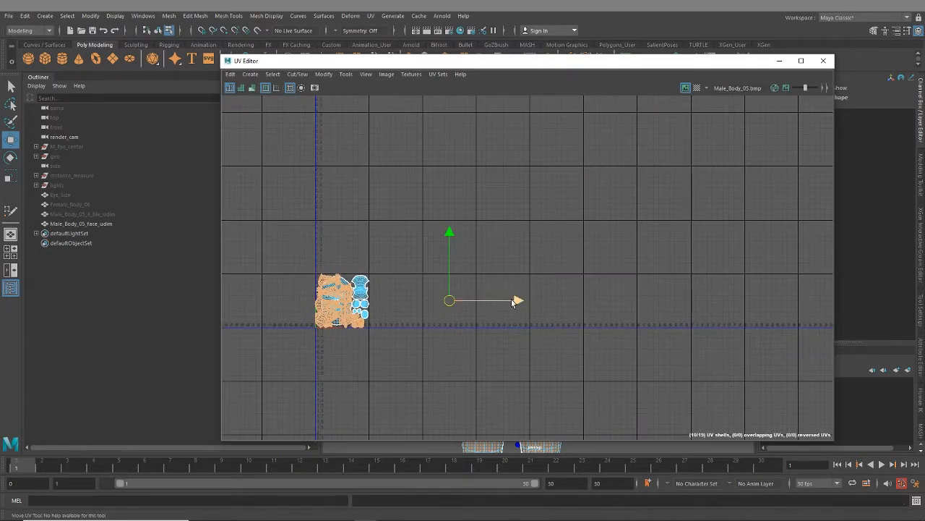
drag(516, 301, 620, 310)
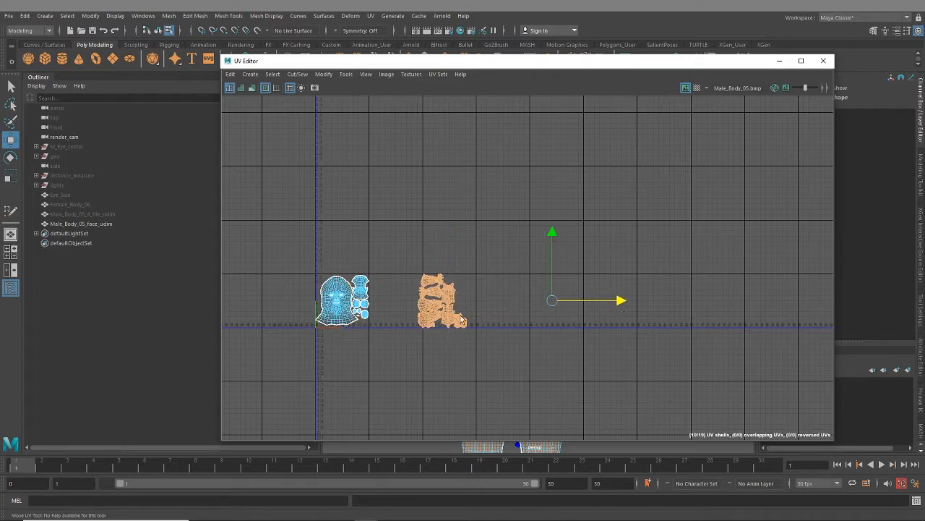
scroll(461, 319, up, 5)
scroll(436, 300, down, 5)
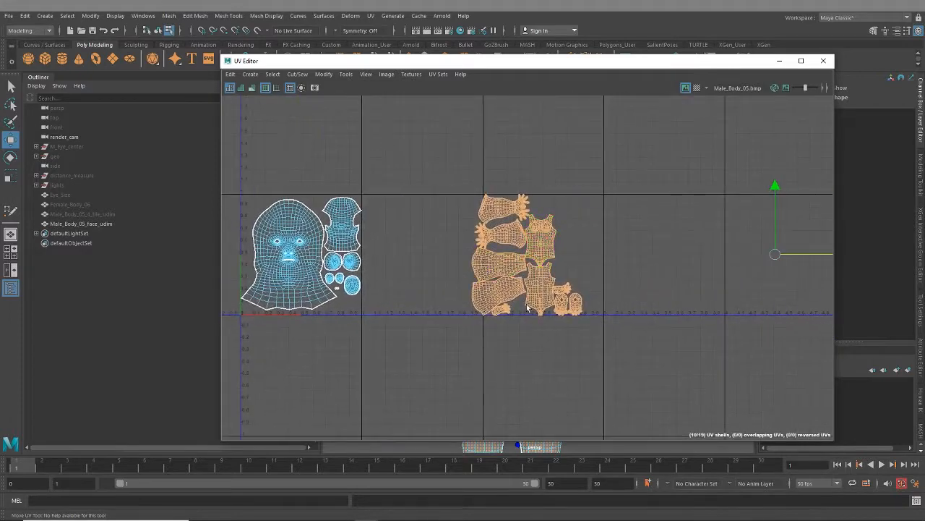
mouse_move(477, 351)
alt+middle_down()
mouse_move(525, 348)
mouse_move(474, 367)
alt+middle_up()
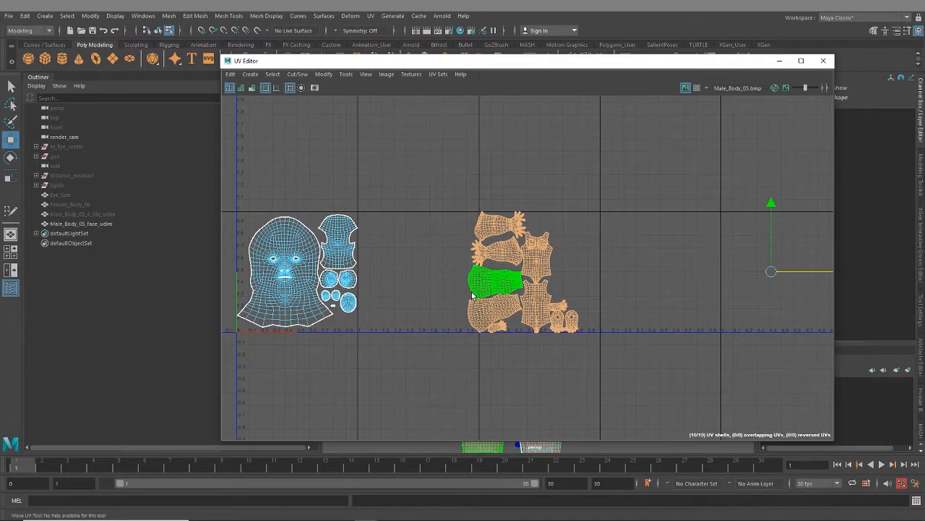
key(ctrl+l)
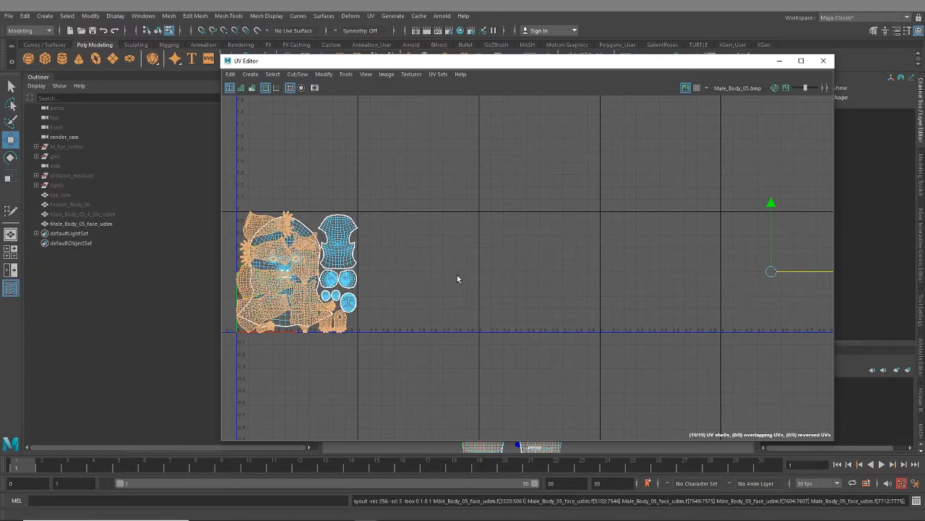
- Move the packed body shells along U into the sixth tile, away from the head shells, and deselect them
scroll(333, 337, down, 2)
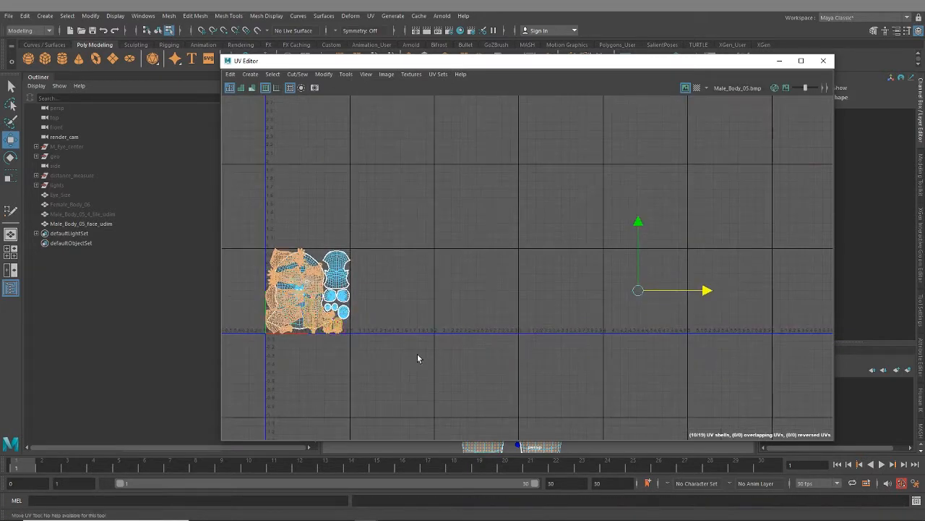
key(e)
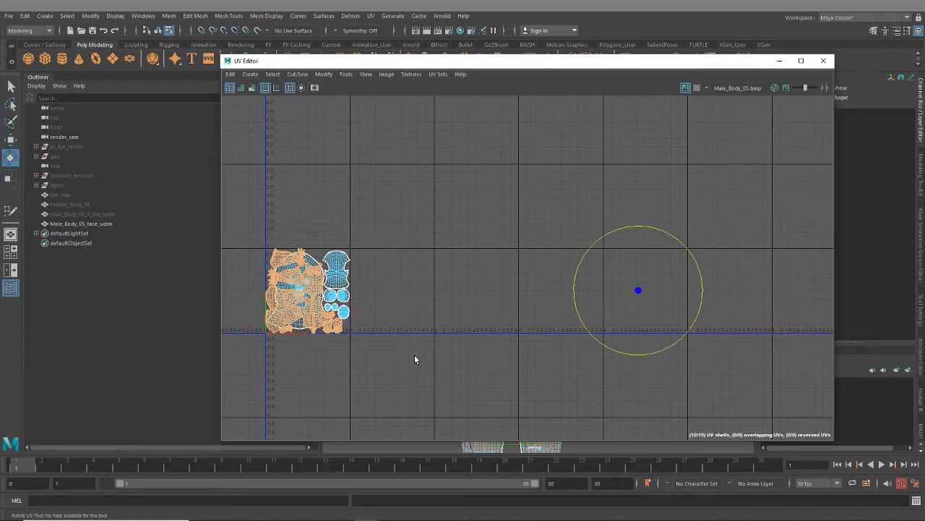
click(386, 334)
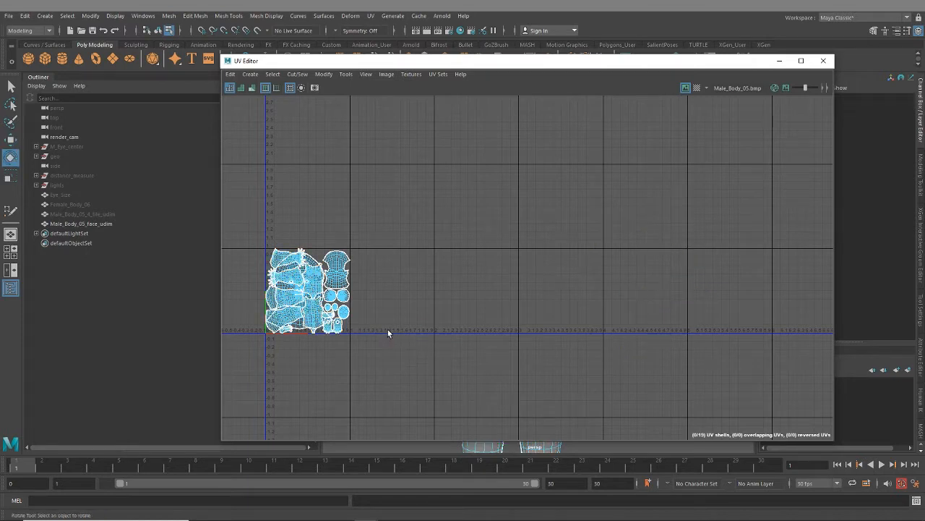
key(ctrl+z)
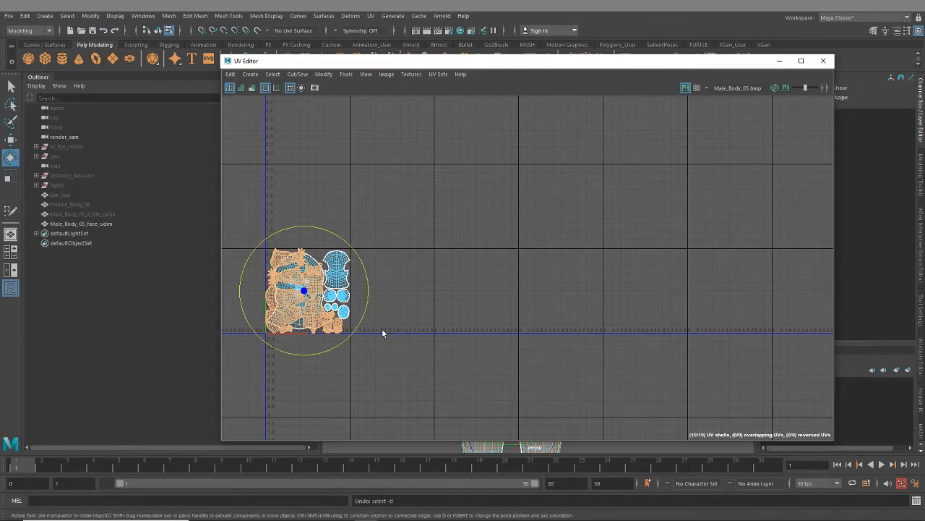
key(w)
drag(375, 291, 807, 289)
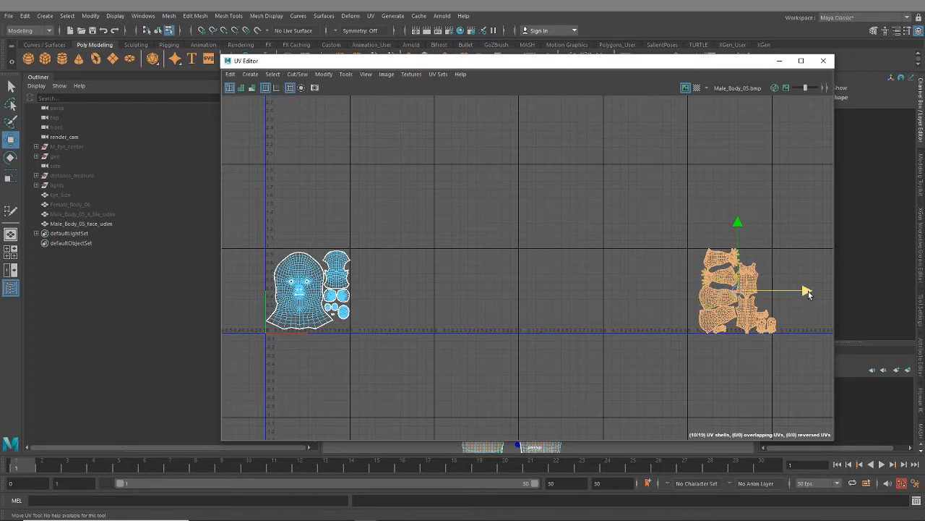
drag(807, 293, 800, 293)
click(645, 279)
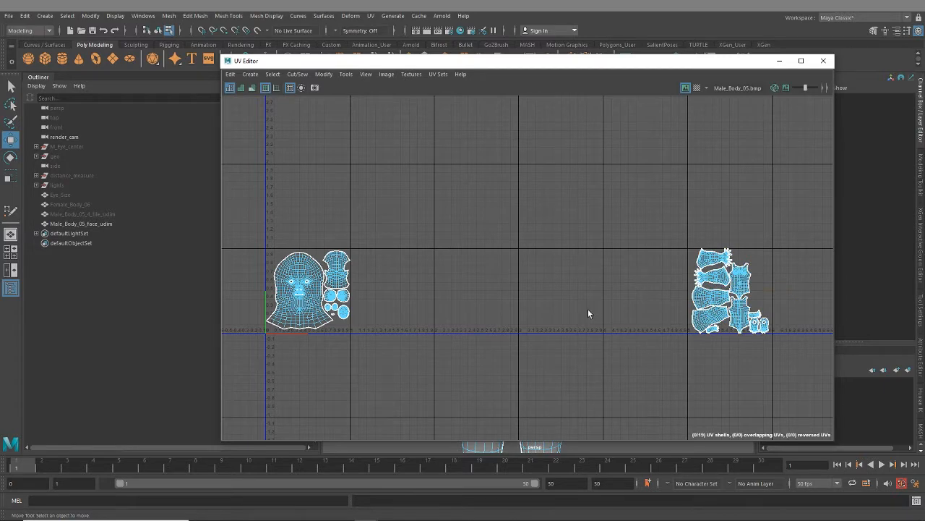
- Select the back-of-head shell and the smaller head shells beside the face, and move them into the tile above
alt+middle_drag(587, 309, 642, 279)
scroll(484, 285, up, 5)
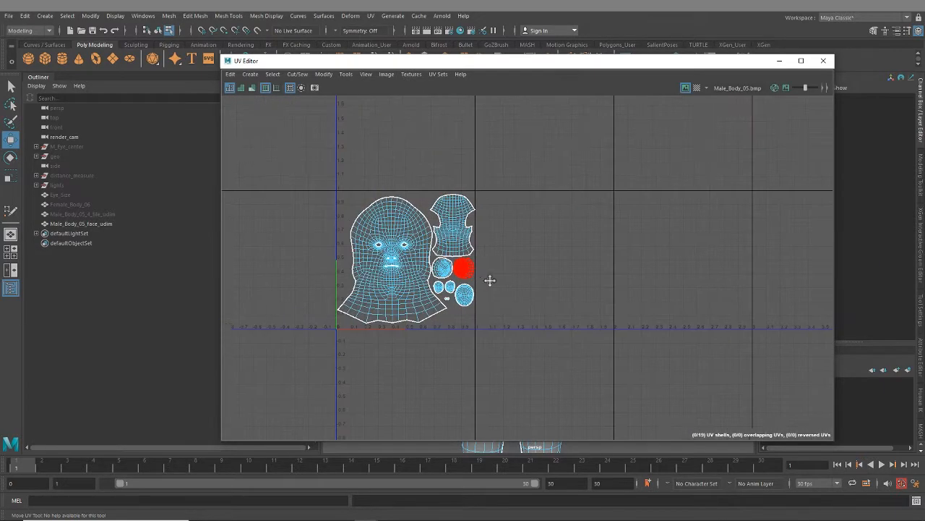
alt+middle_drag(487, 281, 639, 331)
scroll(580, 309, up, 5)
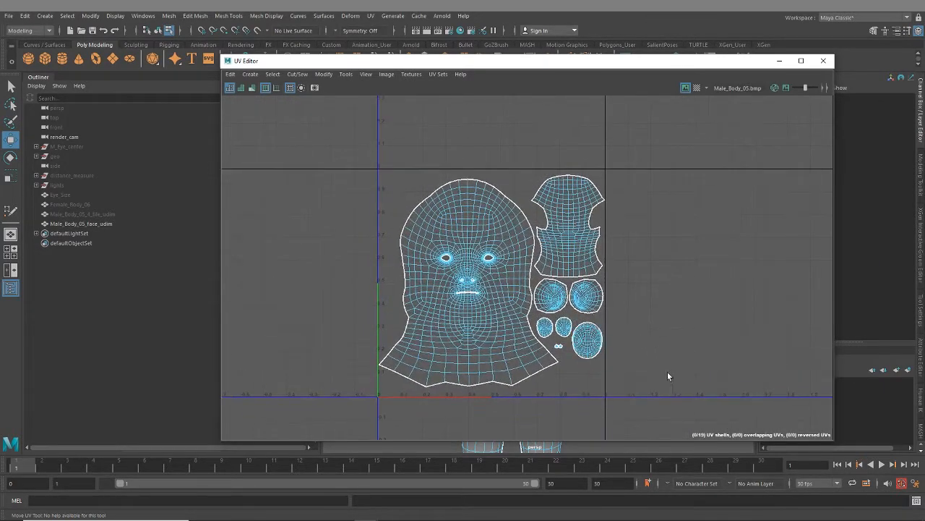
drag(679, 382, 553, 293)
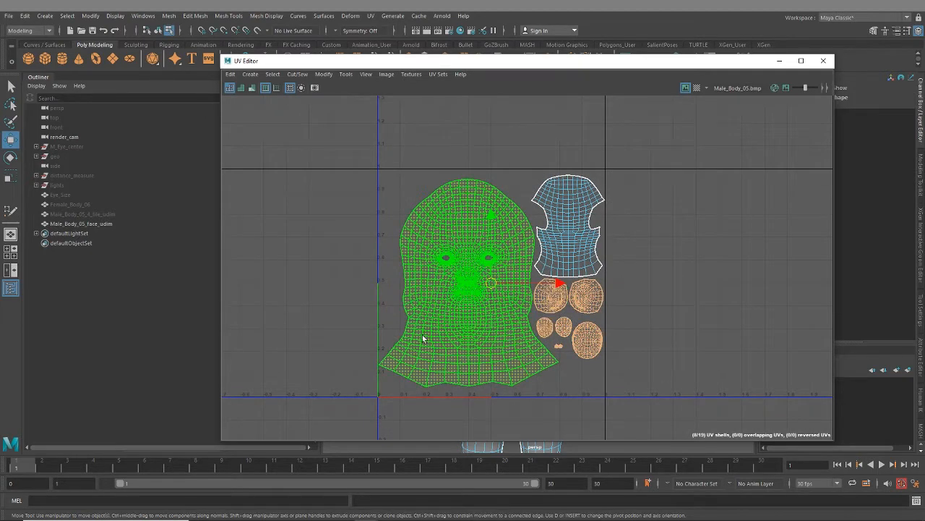
shift+click(598, 206)
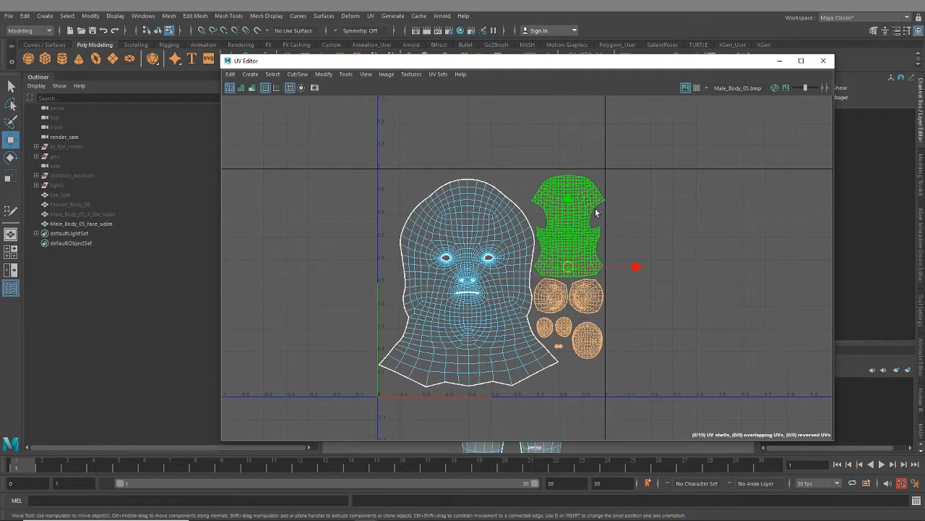
scroll(599, 278, down, 1)
scroll(599, 278, down, 2)
alt+middle_drag(599, 279, 592, 358)
drag(570, 284, 556, 134)
drag(640, 203, 612, 203)
- Examine the face shell in the UV layout and compare its shape with the head on the 3D model
scroll(577, 362, up, 5)
alt+middle_drag(490, 366, 548, 298)
scroll(537, 265, up, 4)
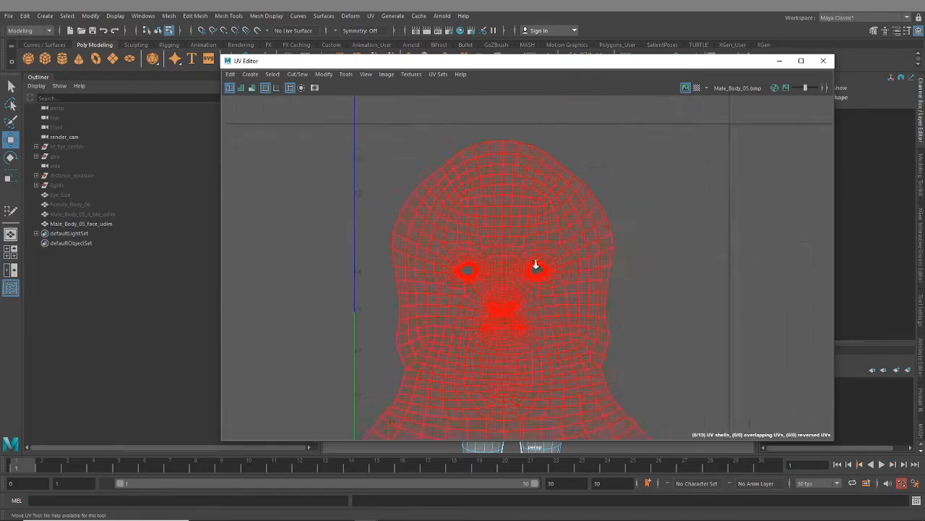
right_drag(506, 170, 508, 146)
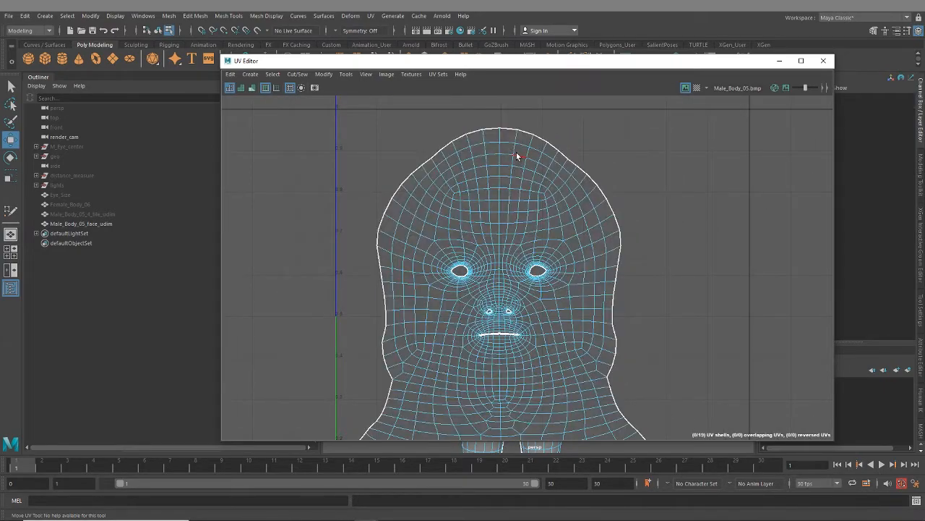
drag(478, 65, 801, 65)
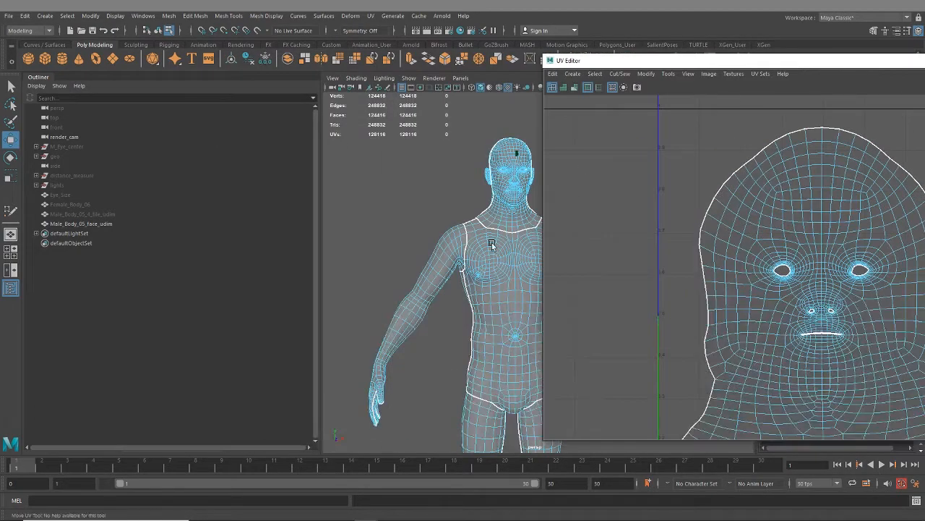
scroll(426, 225, up, 6)
alt+middle_drag(492, 244, 551, 290)
key(f)
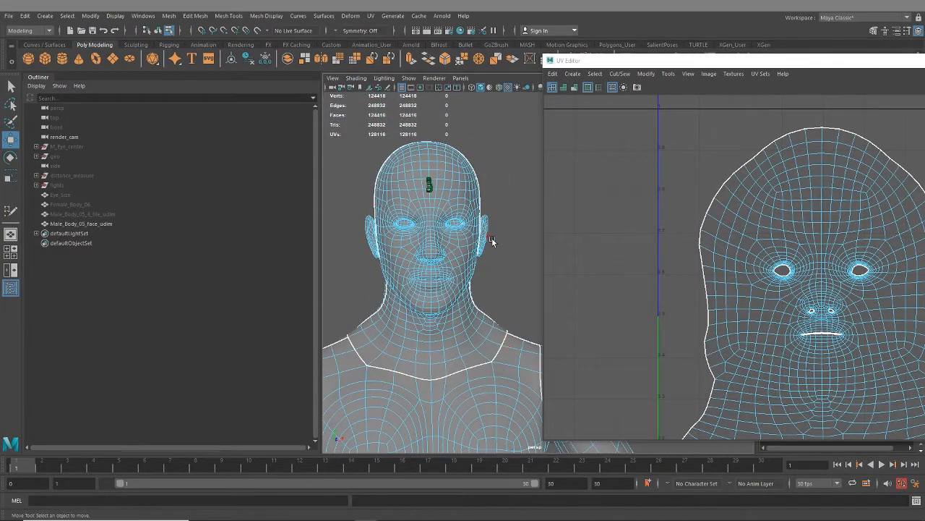
- Select the vertical centre edge loop of the face shell in the UV layout
alt+middle_drag(770, 280, 668, 278)
drag(734, 62, 413, 60)
scroll(458, 233, down, 4)
scroll(537, 233, up, 2)
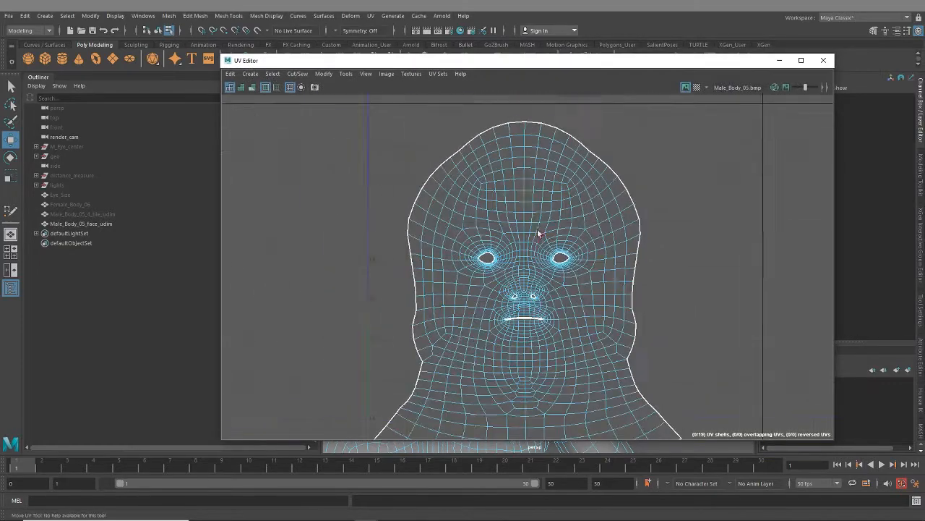
mouse_move(520, 130)
right_down()
mouse_move(525, 116)
mouse_move(525, 128)
right_up()
click(526, 128)
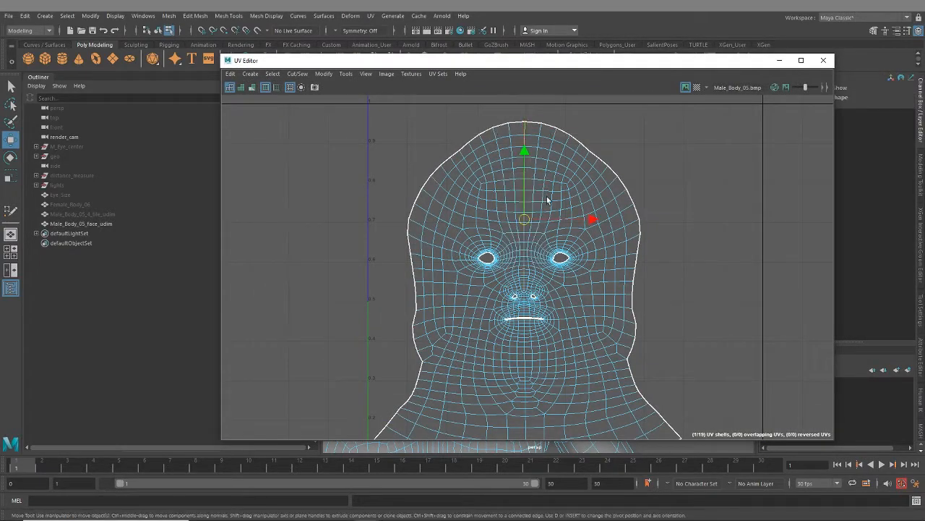
- Inspect the 3D head from the front, side and back to see where the seams around the face and neck run
scroll(608, 266, down, 4)
alt+middle_drag(623, 186, 612, 394)
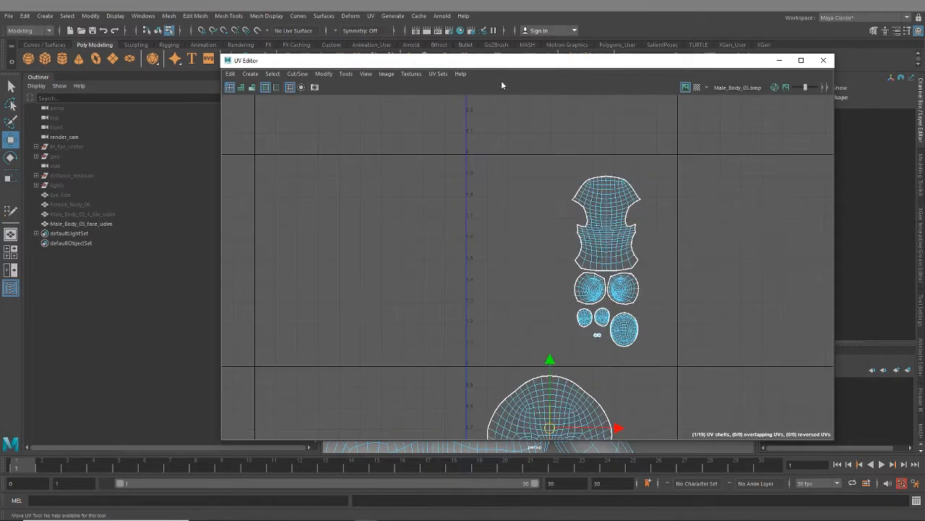
drag(501, 61, 872, 73)
mouse_move(451, 255)
alt+mouse_down()
mouse_move(471, 274)
mouse_move(453, 246)
alt+mouse_up()
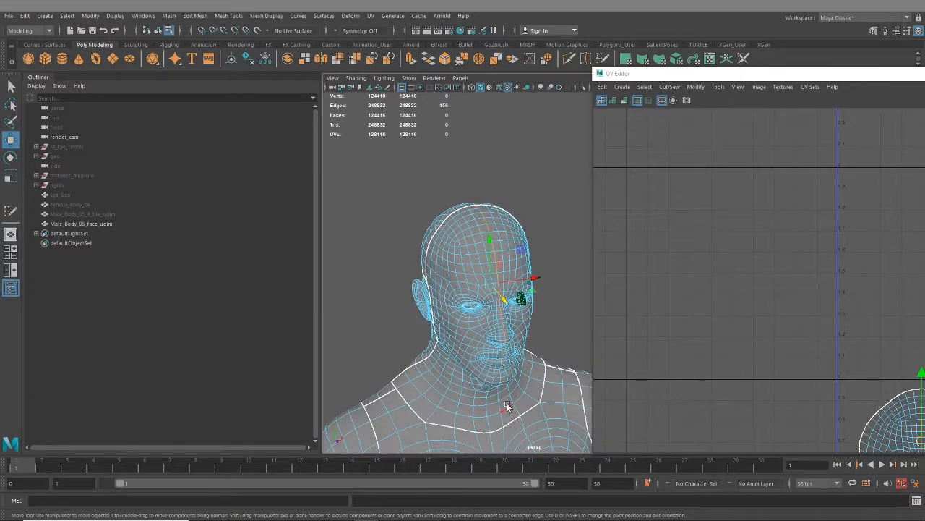
alt+drag(507, 403, 459, 280)
alt+middle_drag(459, 279, 471, 312)
alt+right_drag(471, 312, 494, 306)
alt+middle_drag(494, 305, 522, 326)
alt+right_drag(522, 326, 575, 331)
alt+middle_drag(574, 330, 555, 314)
alt+right_drag(556, 314, 547, 304)
alt+middle_drag(547, 303, 505, 291)
alt+right_drag(506, 290, 520, 335)
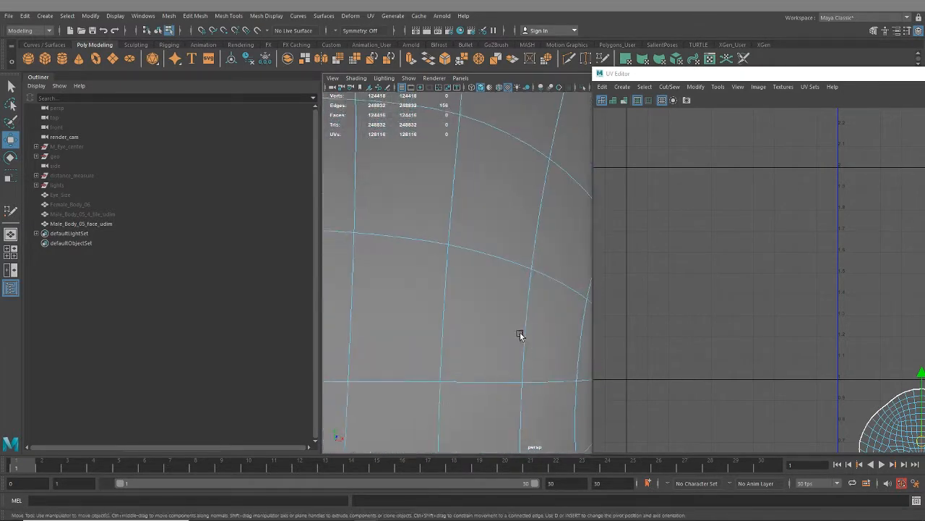
alt+middle_drag(520, 334, 560, 351)
alt+right_drag(560, 351, 427, 268)
alt+middle_drag(427, 268, 422, 444)
alt+right_drag(422, 444, 471, 309)
alt+drag(470, 309, 536, 322)
alt+middle_drag(536, 322, 494, 302)
alt+drag(494, 303, 461, 337)
alt+right_drag(461, 337, 473, 326)
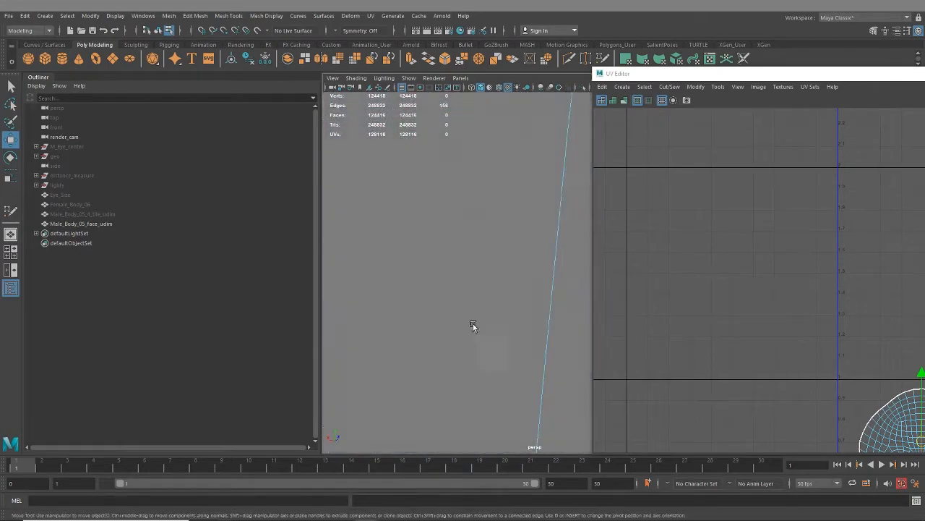
alt+drag(473, 326, 390, 298)
alt+right_drag(390, 298, 436, 319)
scroll(436, 319, down, 10)
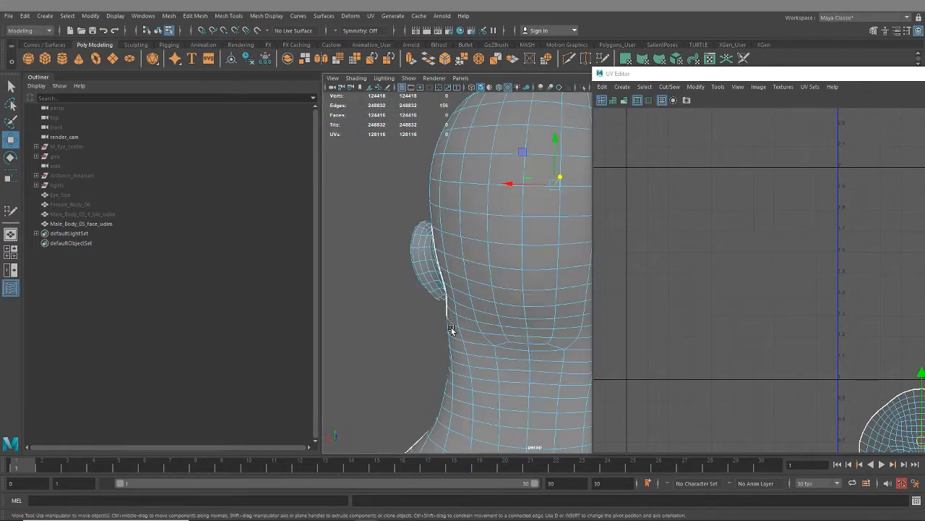
alt+drag(453, 330, 457, 311)
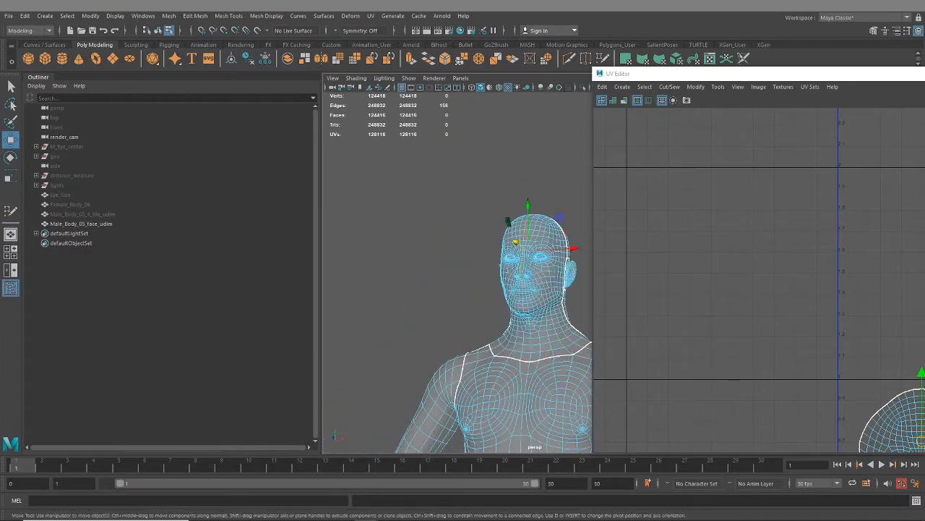
- Examine the face shell and the smaller head shells in the tile above it in the UV layout
drag(924, 77, 719, 89)
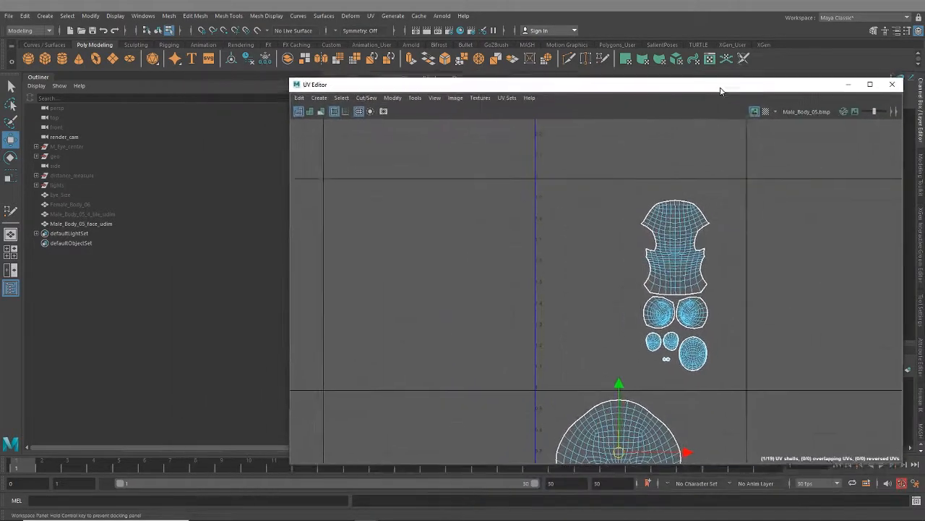
scroll(626, 419, down, 2)
alt+middle_drag(646, 396, 515, 308)
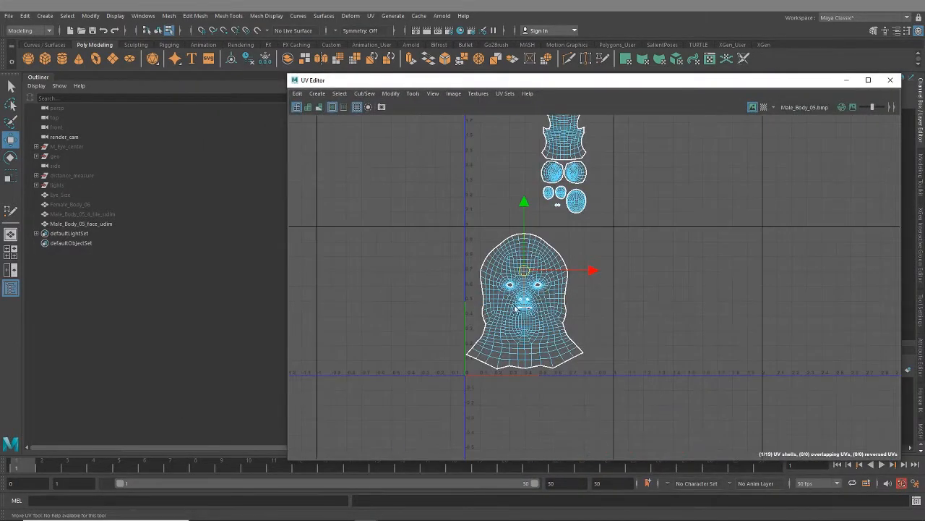
scroll(559, 210, up, 1)
alt+middle_drag(561, 217, 549, 312)
scroll(574, 310, up, 6)
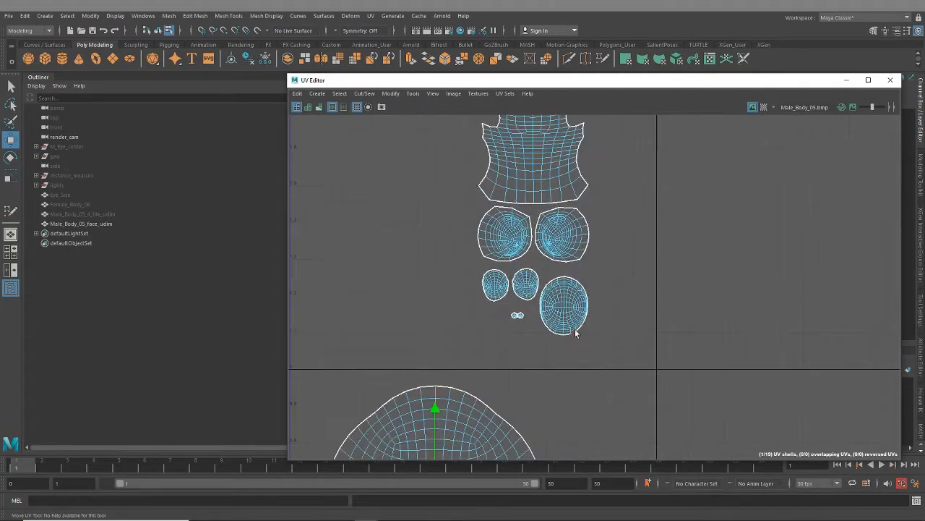
scroll(581, 342, down, 4)
alt+middle_drag(530, 391, 532, 155)
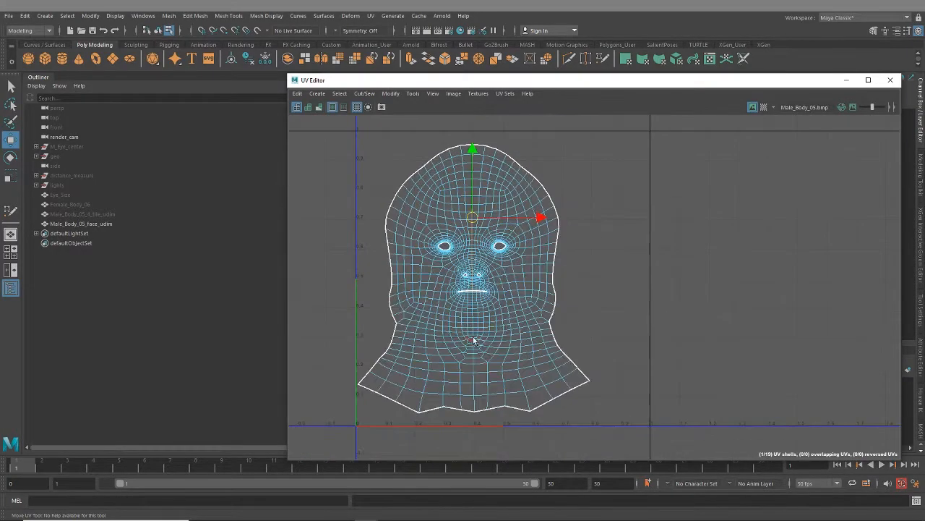
alt+middle_drag(475, 340, 547, 300)
scroll(550, 256, up, 5)
- Select the vertical centre edge loop running down the front of the body on the 3D model
drag(557, 87, 924, 102)
scroll(531, 263, up, 8)
alt+drag(531, 263, 603, 308)
scroll(618, 315, down, 5)
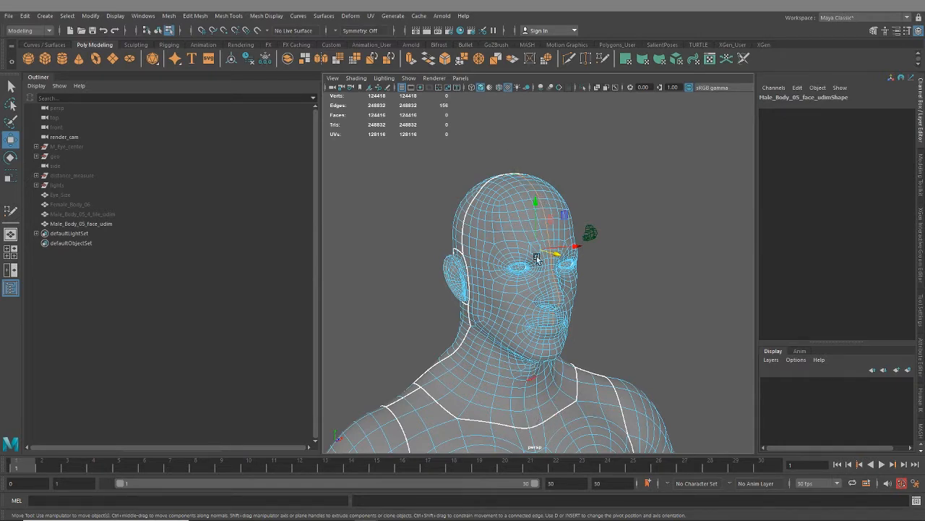
alt+drag(538, 259, 593, 267)
shift+double_click(547, 348)
scroll(560, 365, down, 3)
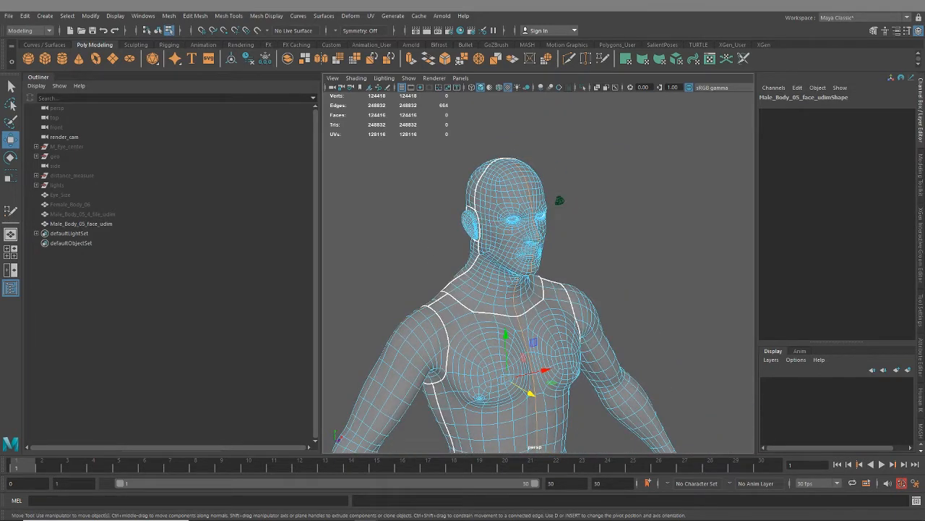
scroll(576, 235, up, 5)
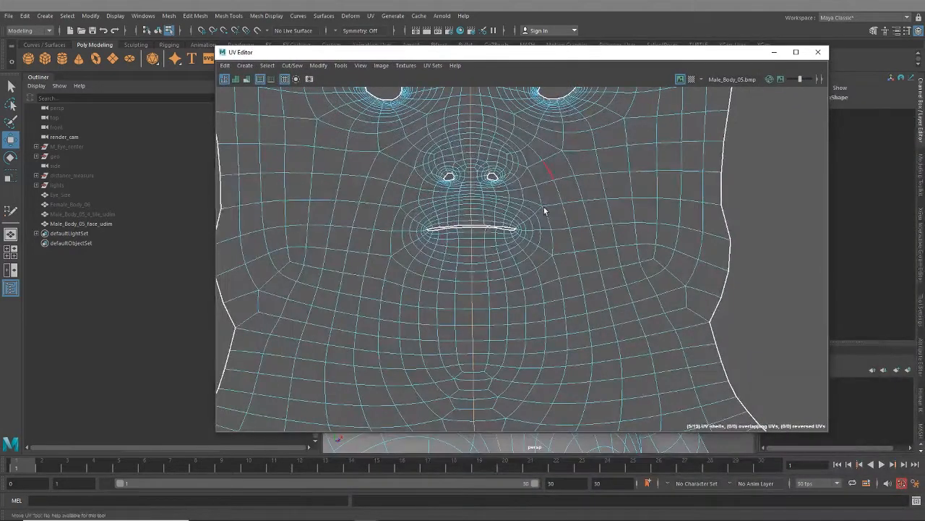
scroll(543, 209, down, 3)
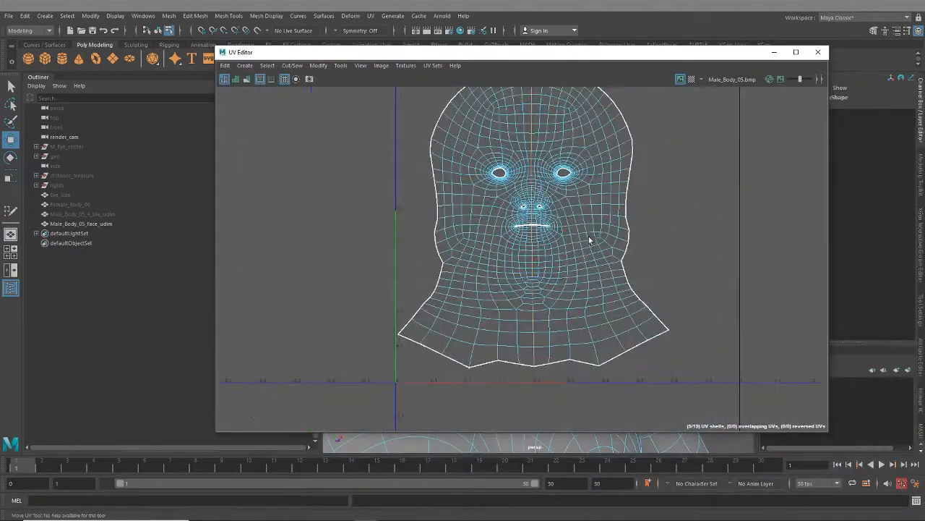
- Select the face shell's vertical centre edge loops above and below the mouth in the UV layout and cut the UVs along them
alt+middle_drag(588, 242, 524, 262)
double_click(524, 186)
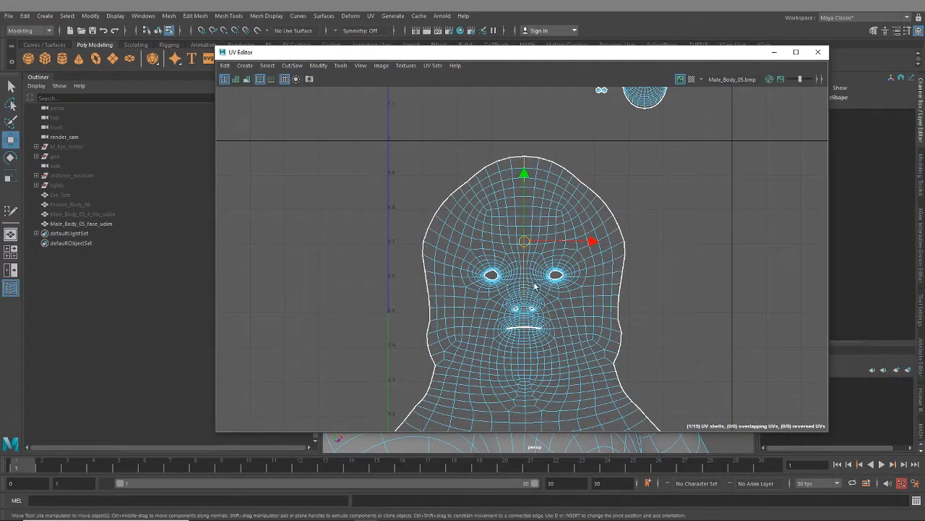
alt+middle_drag(517, 327, 516, 176)
scroll(528, 185, up, 5)
scroll(535, 179, up, 3)
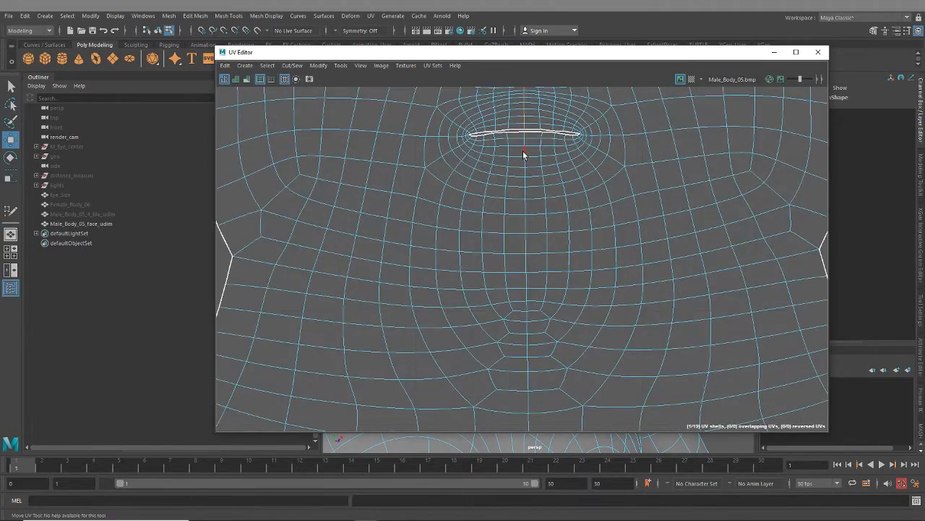
scroll(551, 248, down, 5)
alt+middle_drag(545, 174, 539, 269)
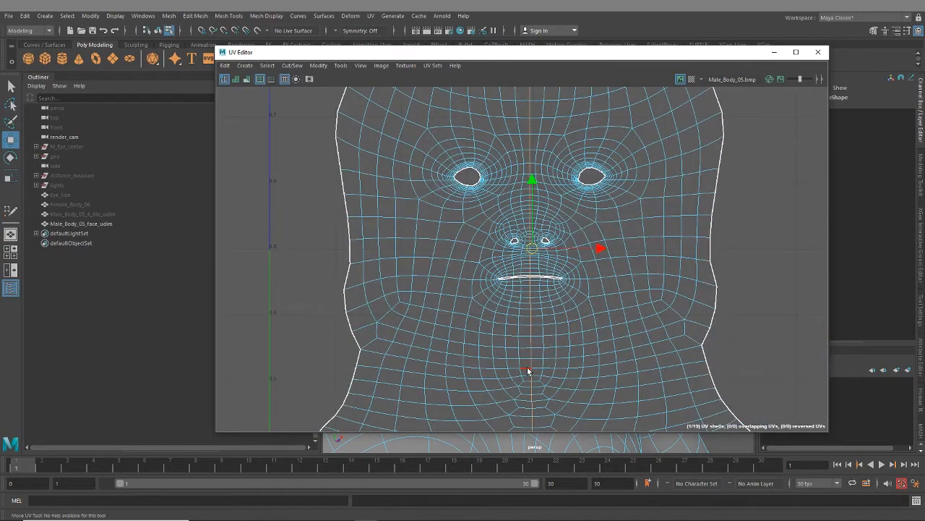
scroll(515, 282, up, 5)
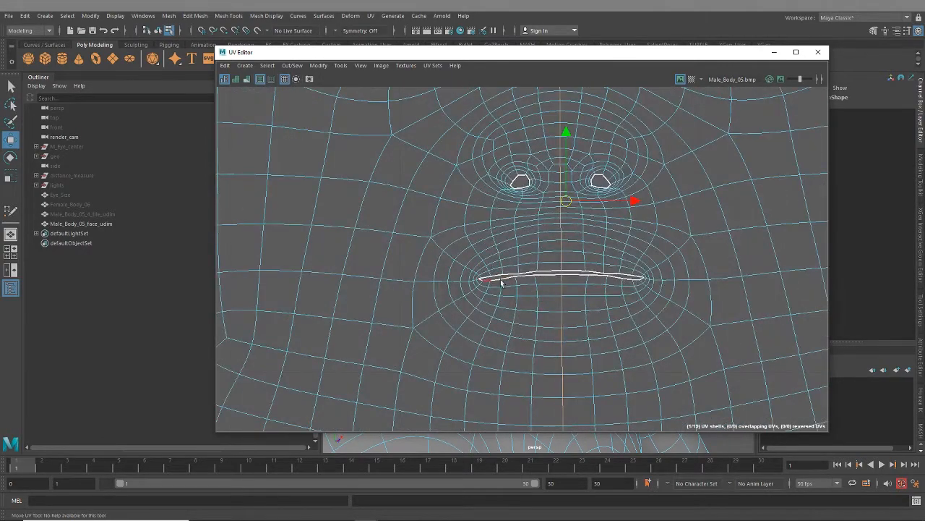
scroll(537, 287, down, 3)
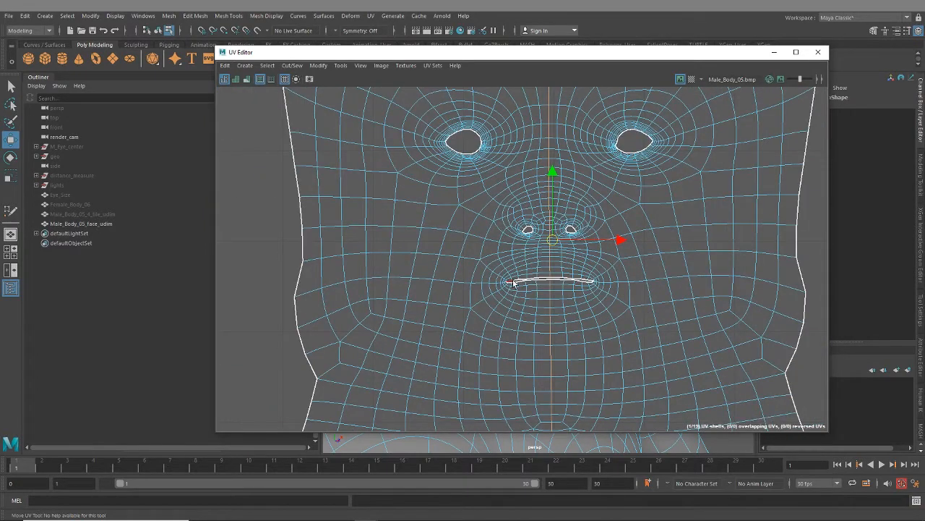
scroll(627, 319, down, 2)
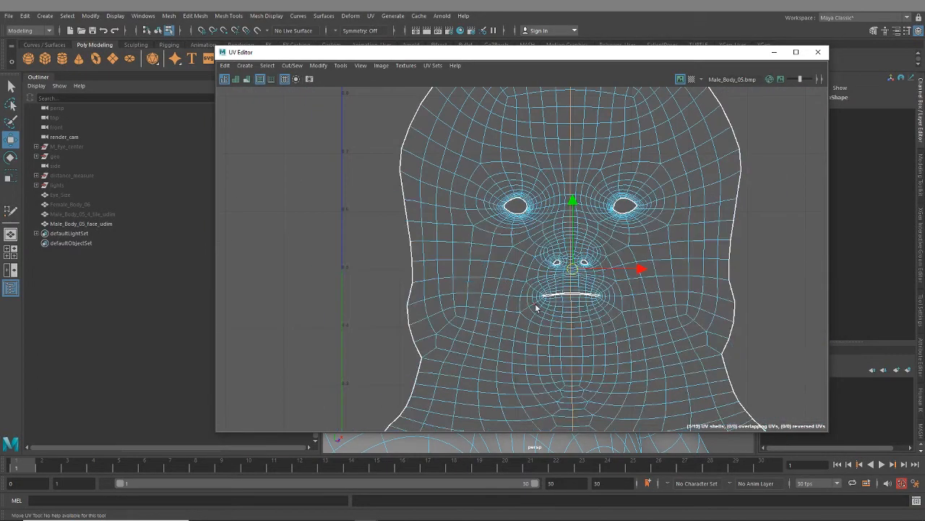
key(shift+x)
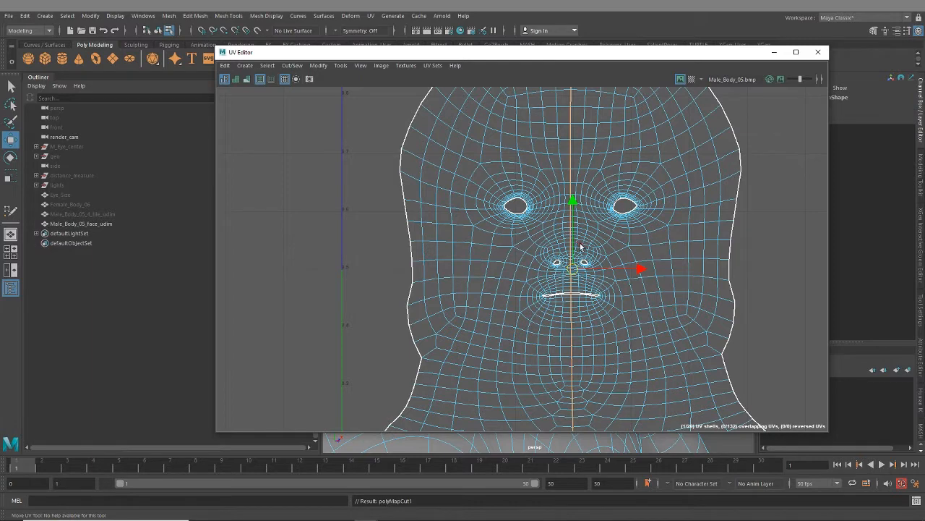
- Select the horizontal edge loops from both mouth corners to the face shell's outer borders and cut the UVs along them
alt+middle_drag(573, 165, 561, 231)
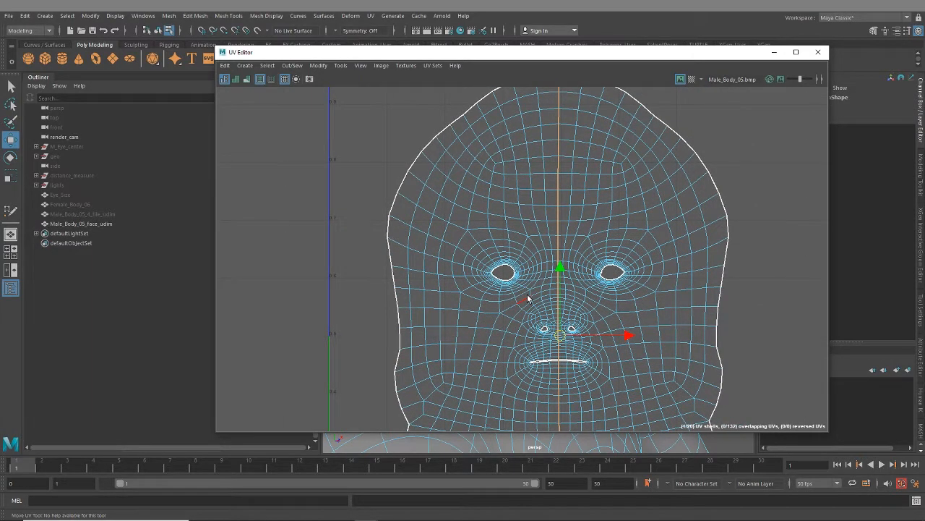
scroll(633, 301, down, 2)
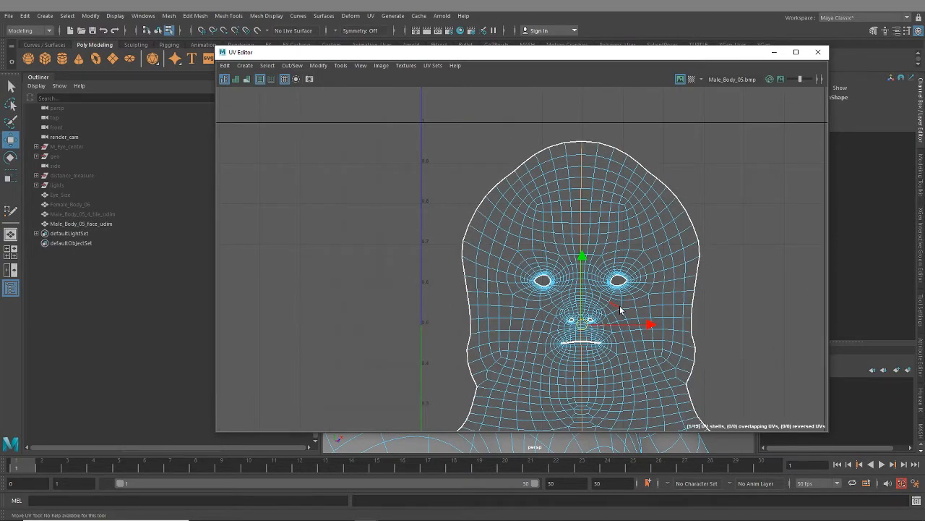
scroll(618, 355, up, 6)
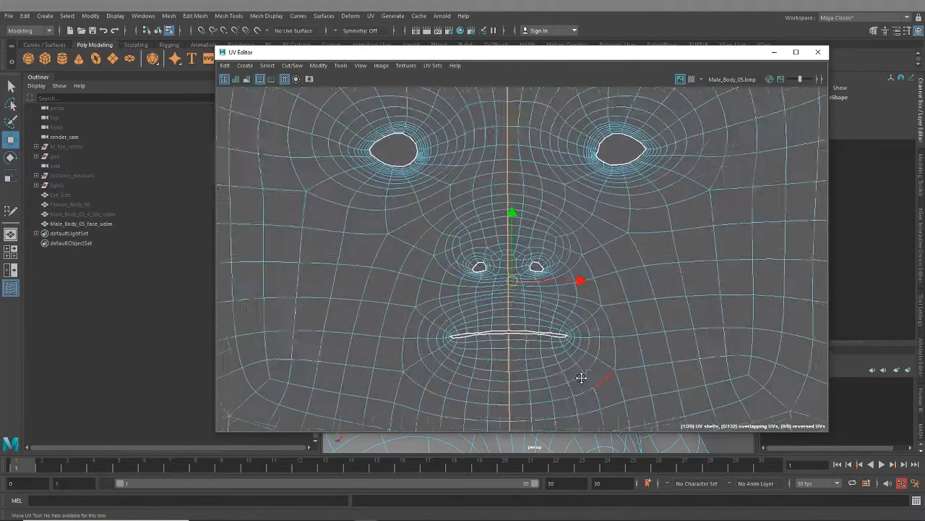
alt+middle_drag(581, 377, 613, 321)
double_click(632, 303)
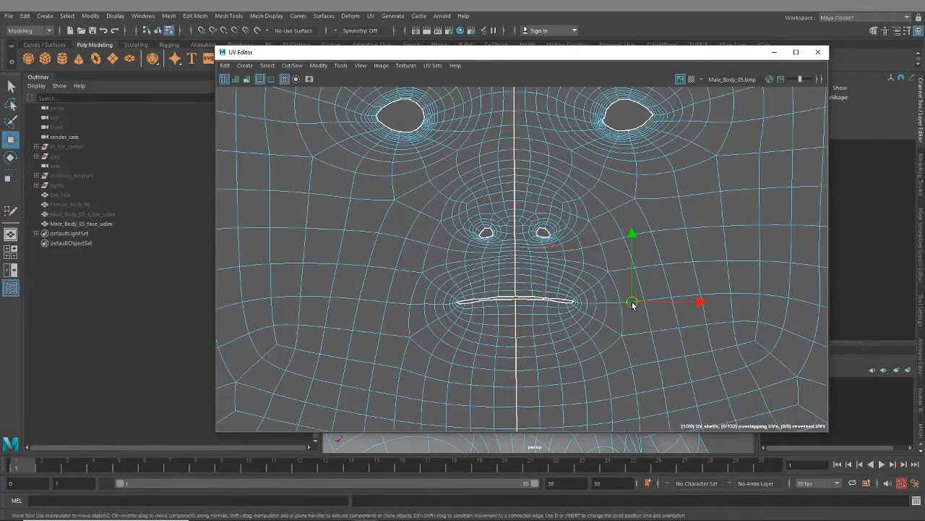
shift+double_click(412, 306)
scroll(647, 318, down, 3)
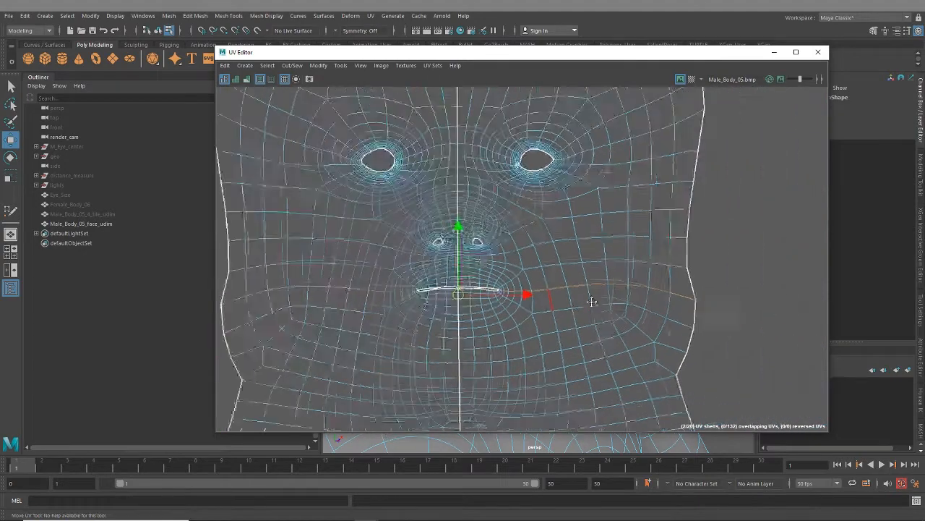
key(shift+x)
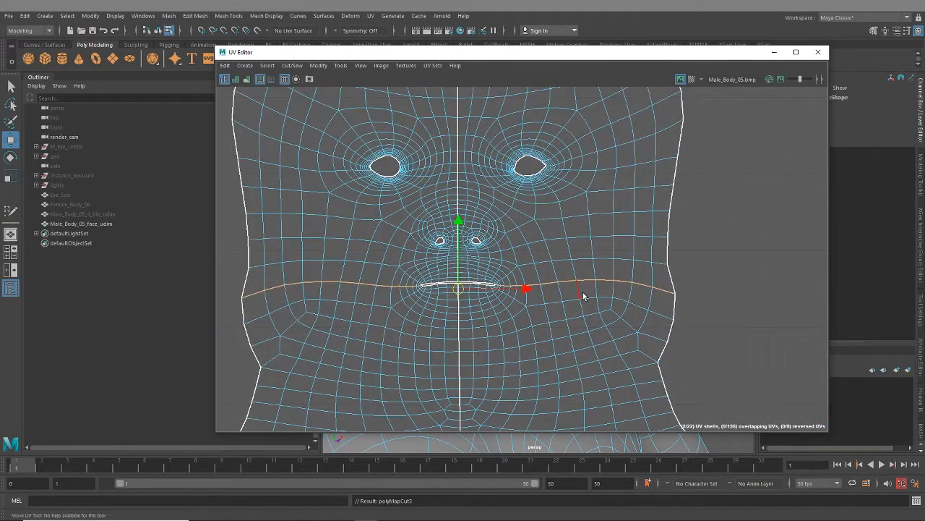
- Select the horizontal edge loops from both outer eye corners to the shell's borders and between the eyes, and cut the UVs along them
alt+middle_drag(551, 197, 595, 303)
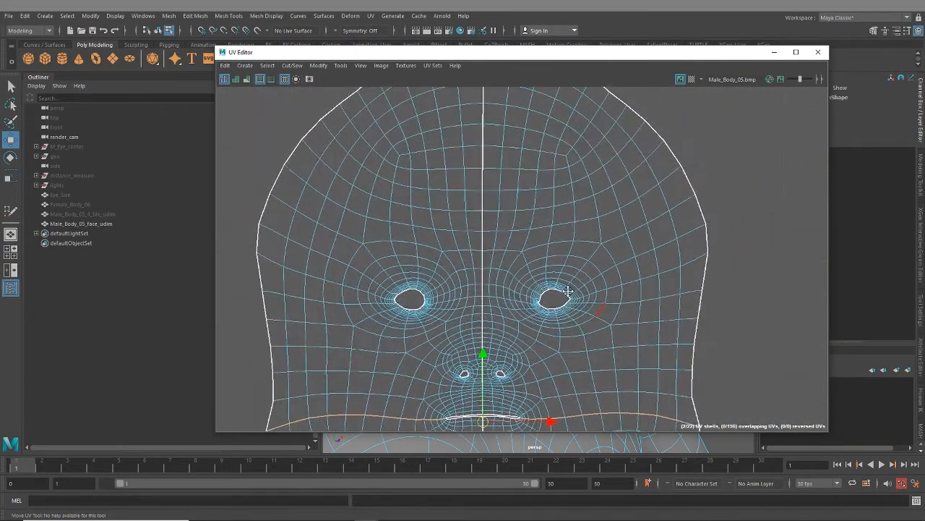
double_click(636, 282)
scroll(585, 313, up, 3)
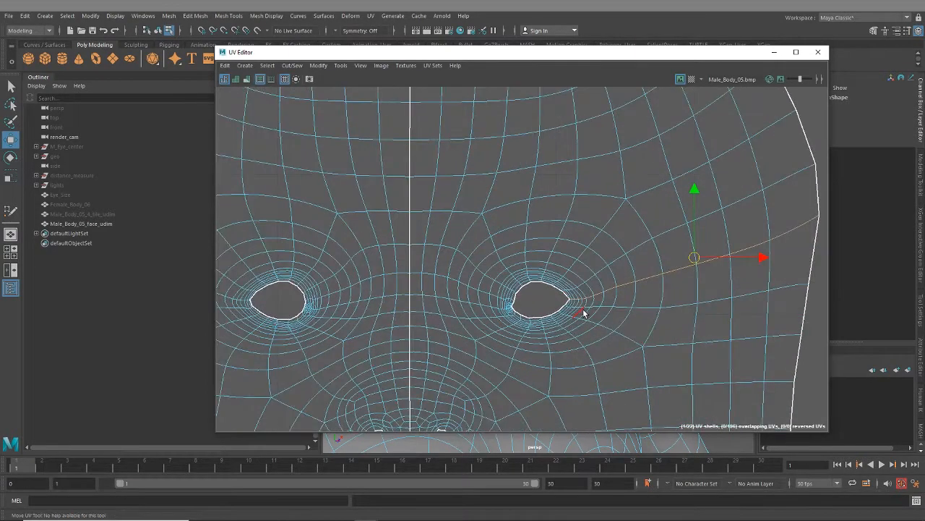
scroll(497, 320, up, 3)
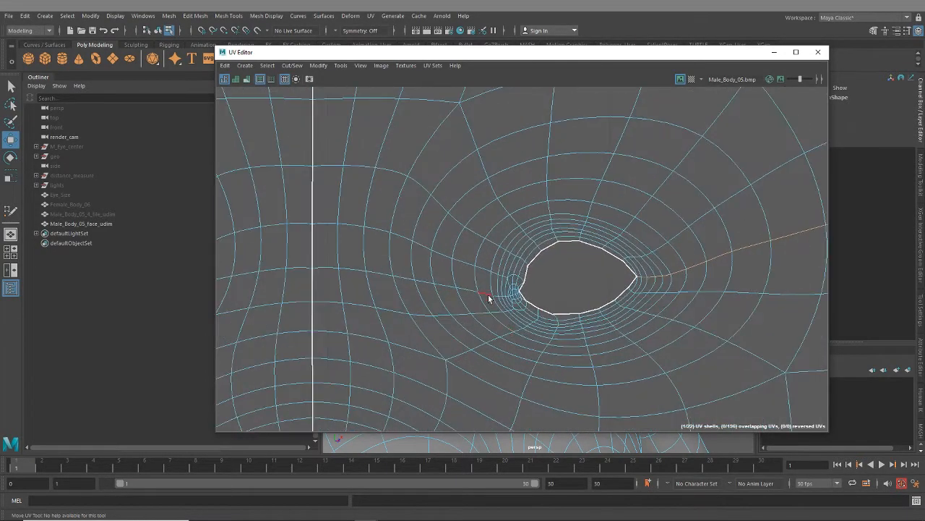
shift+double_click(489, 297)
alt+middle_drag(432, 293, 795, 273)
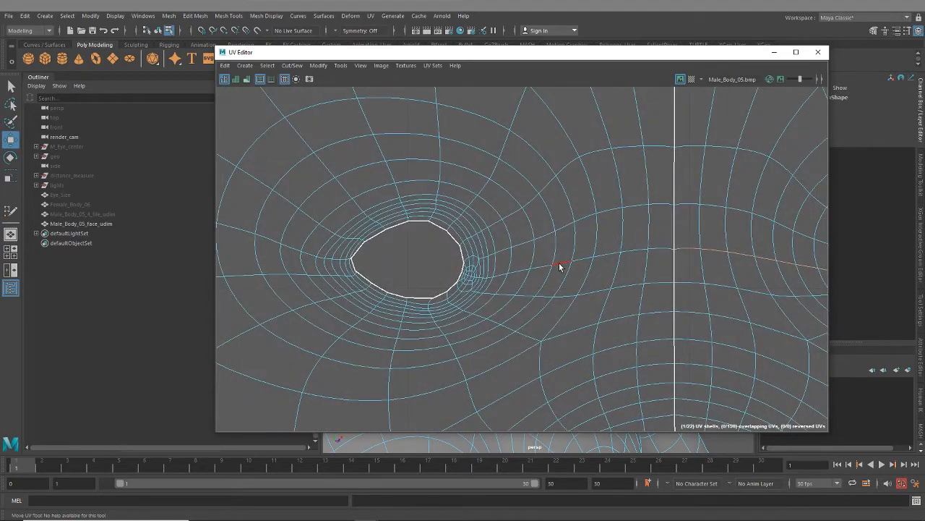
shift+double_click(560, 266)
scroll(560, 291, down, 1)
alt+middle_drag(514, 290, 645, 295)
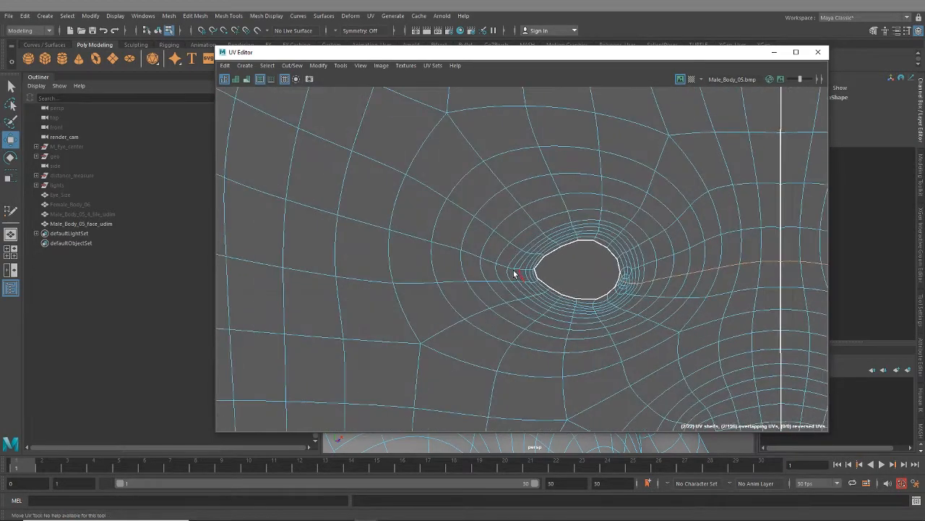
key(w)
scroll(505, 319, down, 2)
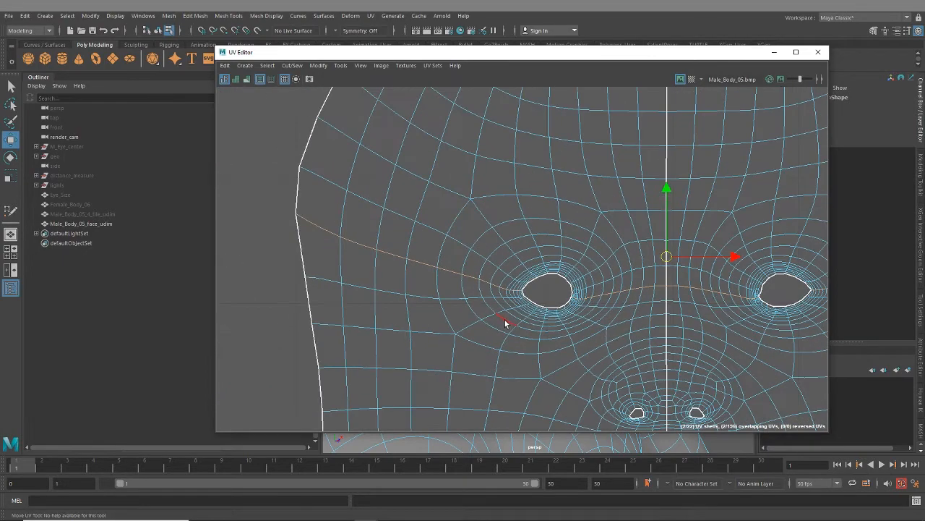
alt+middle_drag(615, 313, 501, 270)
scroll(528, 273, down, 2)
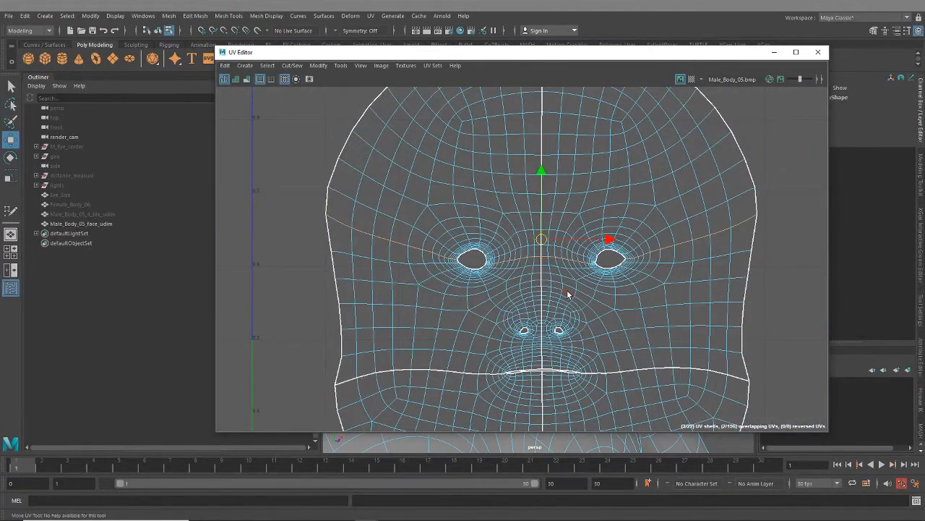
alt+middle_drag(584, 316, 586, 105)
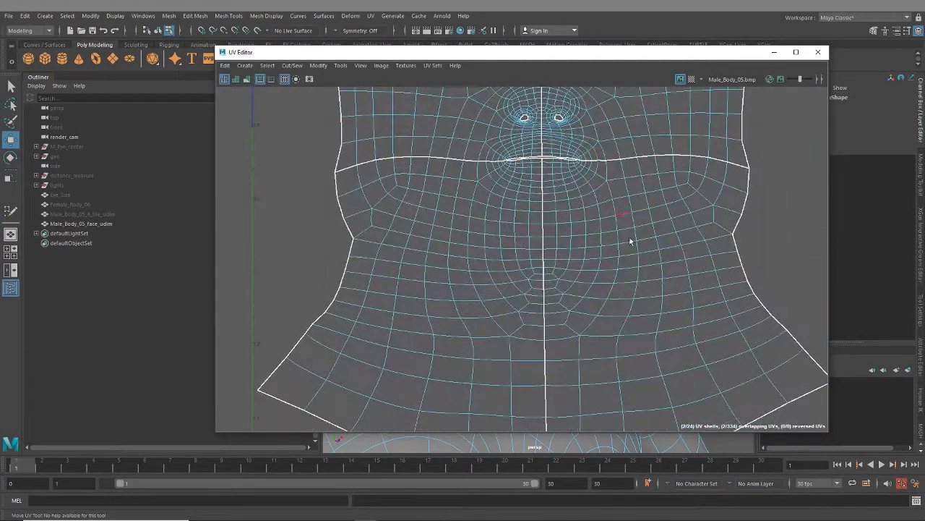
- Try selecting horizontal edge loops below the chin in the UV layout and compare their course on the 3D head
scroll(630, 242, up, 2)
double_click(658, 269)
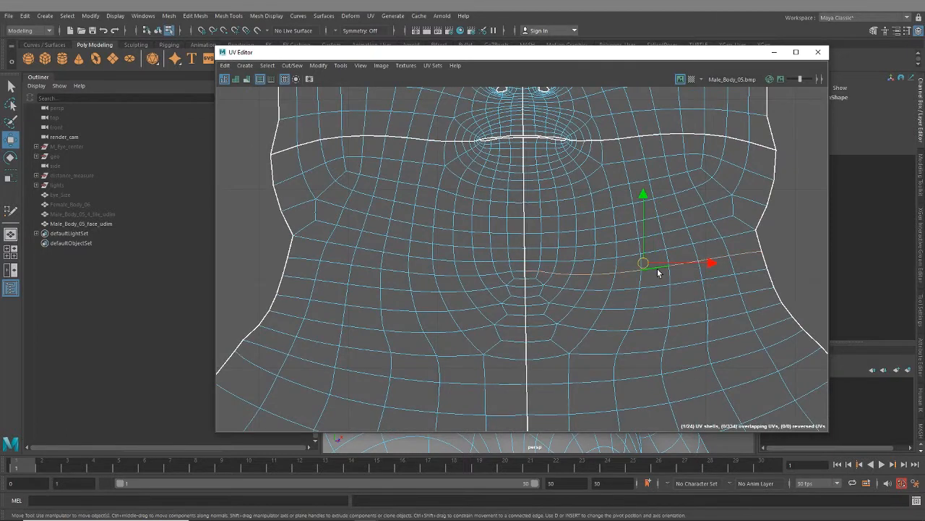
double_click(574, 290)
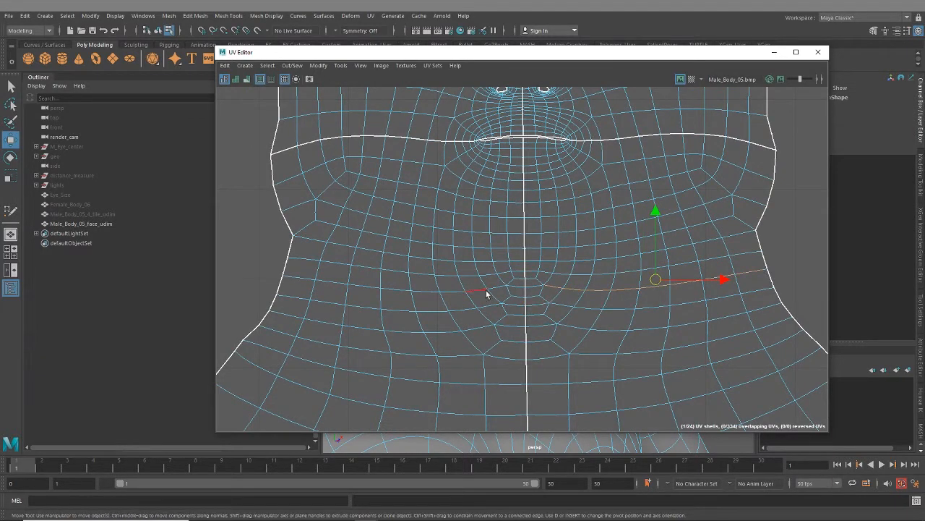
drag(518, 56, 852, 58)
alt+drag(409, 325, 427, 280)
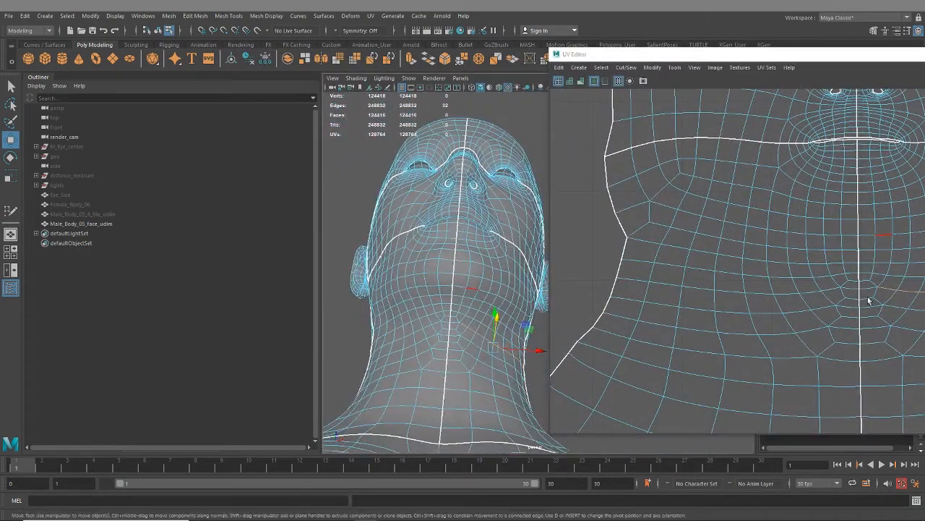
scroll(448, 319, up, 3)
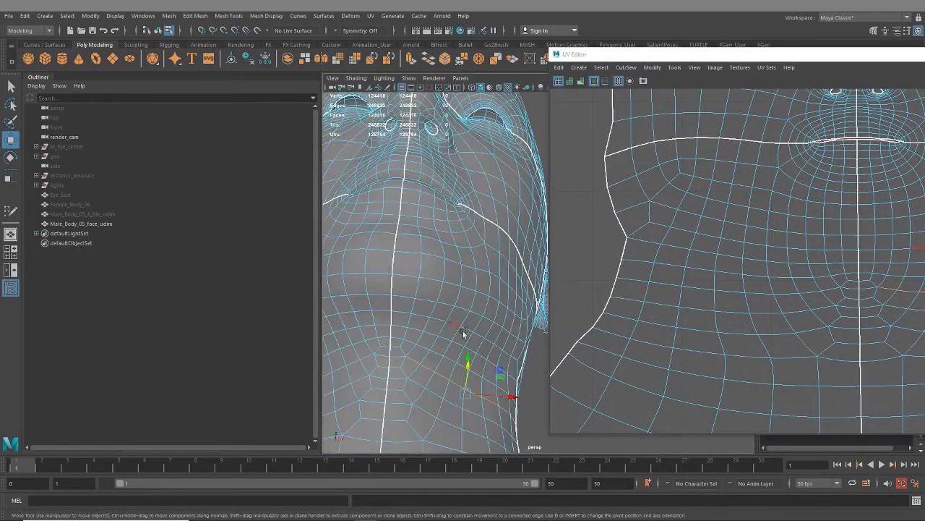
double_click(509, 354)
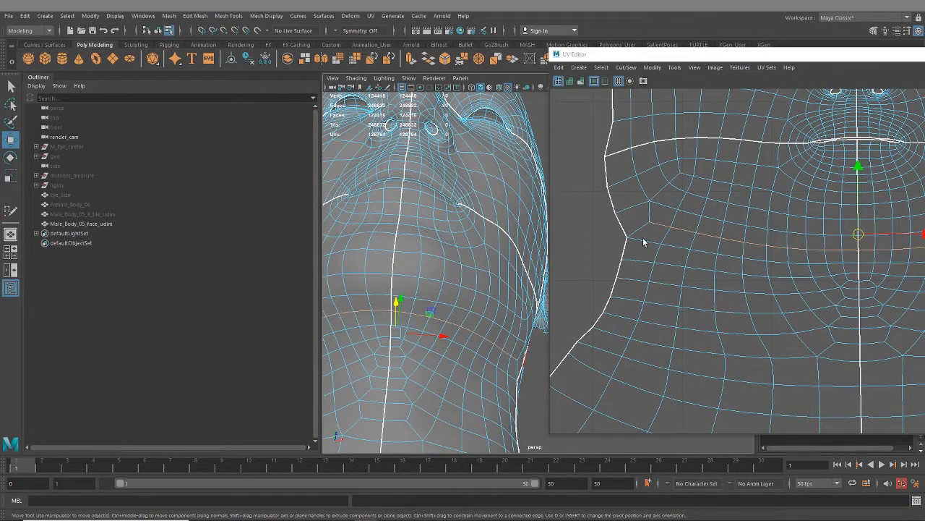
- Select the jawline edge loops from both side corners of the face shell to the centre beneath the chin and cut the UVs along them
scroll(434, 361, down, 5)
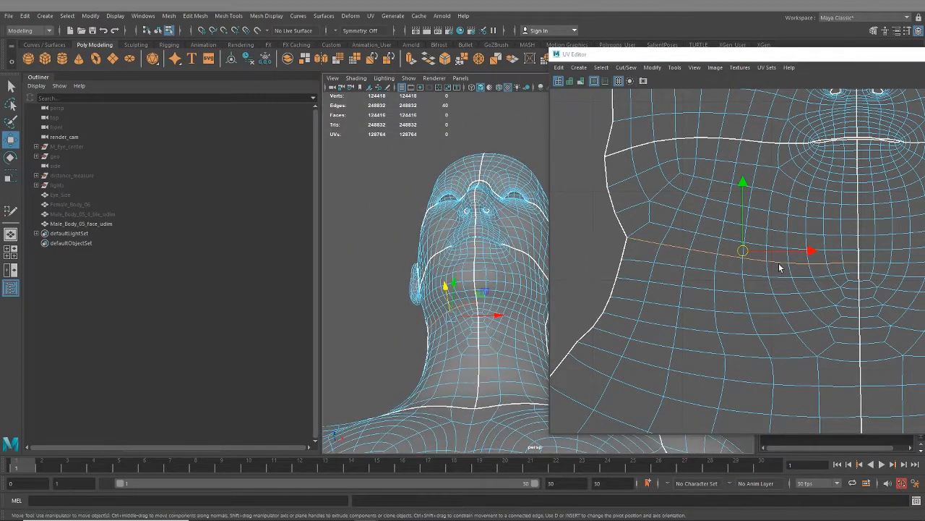
alt+middle_drag(779, 268, 680, 290)
shift+double_click(741, 267)
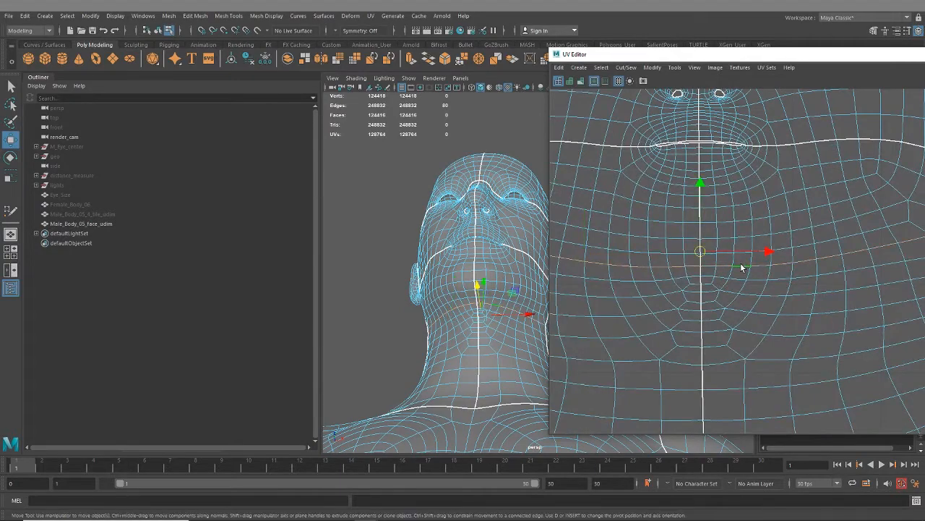
scroll(475, 328, up, 3)
alt+drag(475, 329, 388, 265)
scroll(389, 265, up, 3)
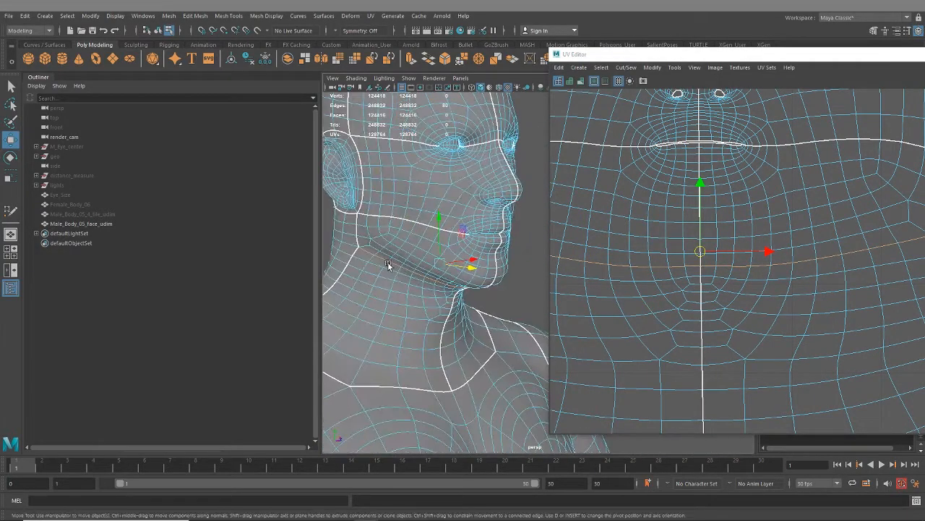
drag(779, 55, 520, 74)
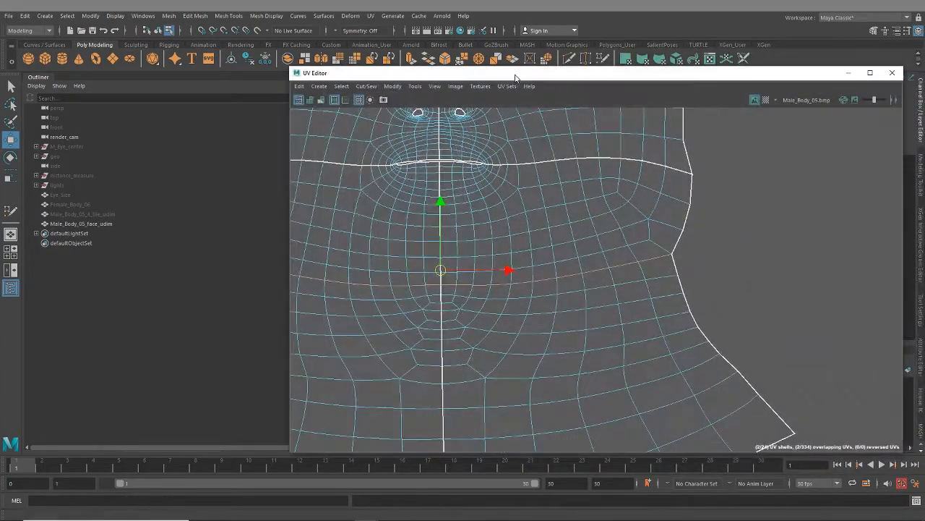
scroll(560, 297, down, 3)
alt+middle_drag(561, 189, 616, 262)
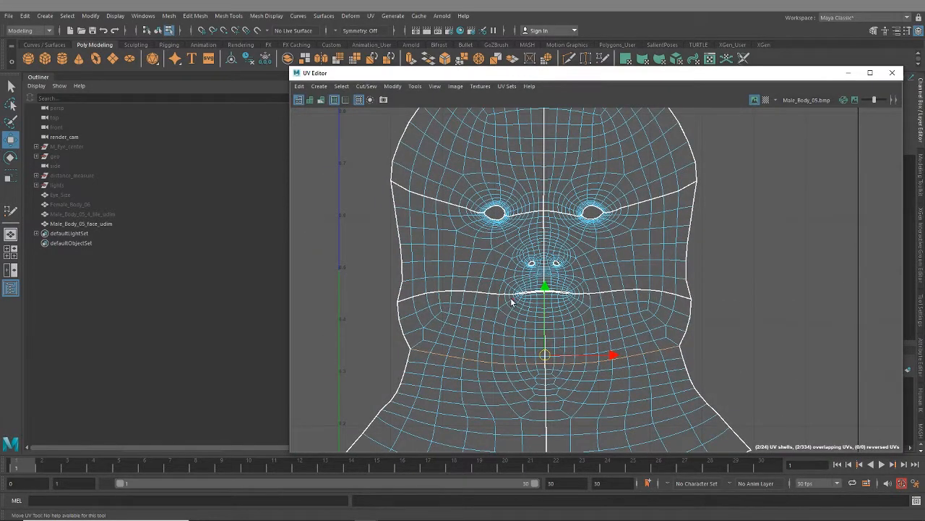
scroll(548, 315, down, 3)
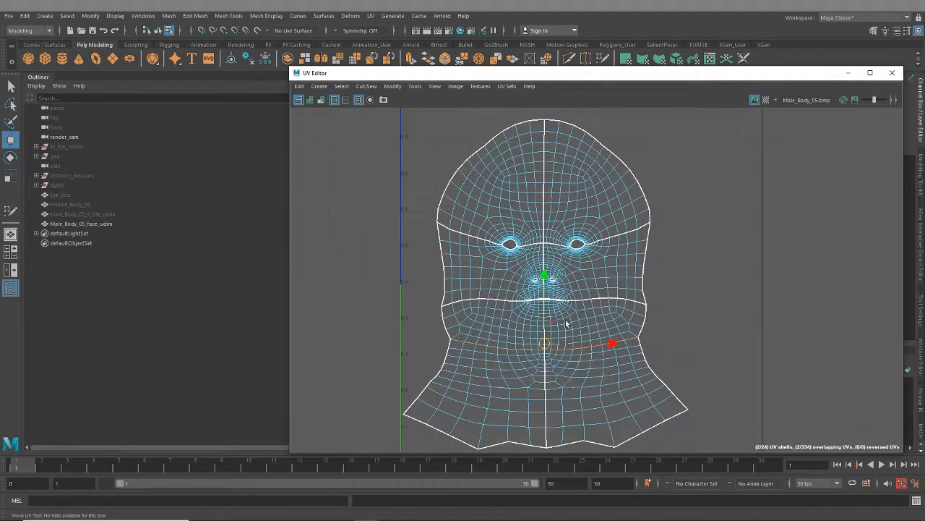
alt+middle_drag(578, 306, 566, 253)
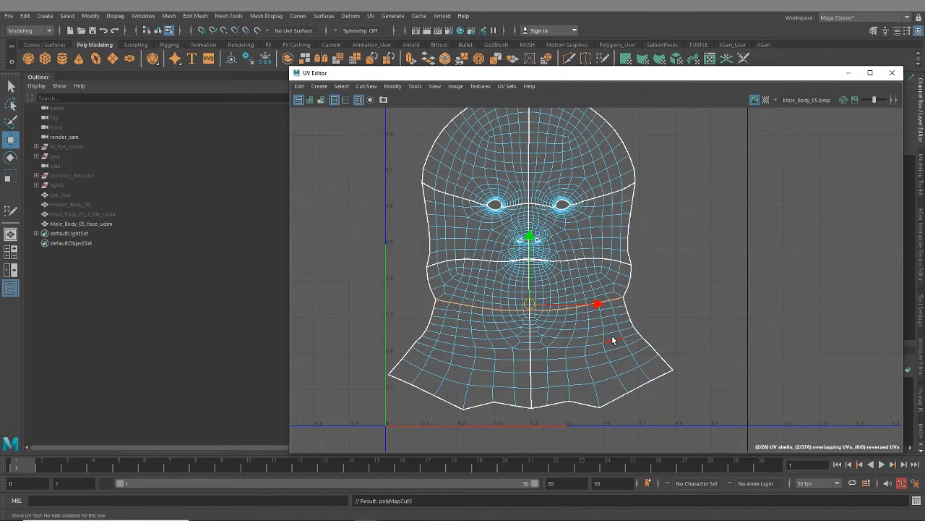
alt+middle_drag(520, 118, 505, 209)
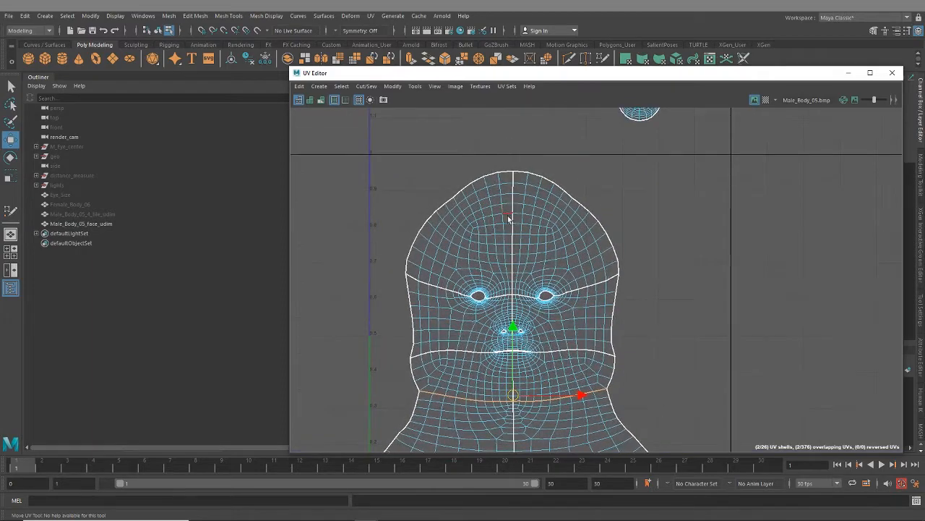
- Select the curved edge loops across the upper forehead on both sides of the centre line and cut the UVs along them
drag(512, 76, 880, 99)
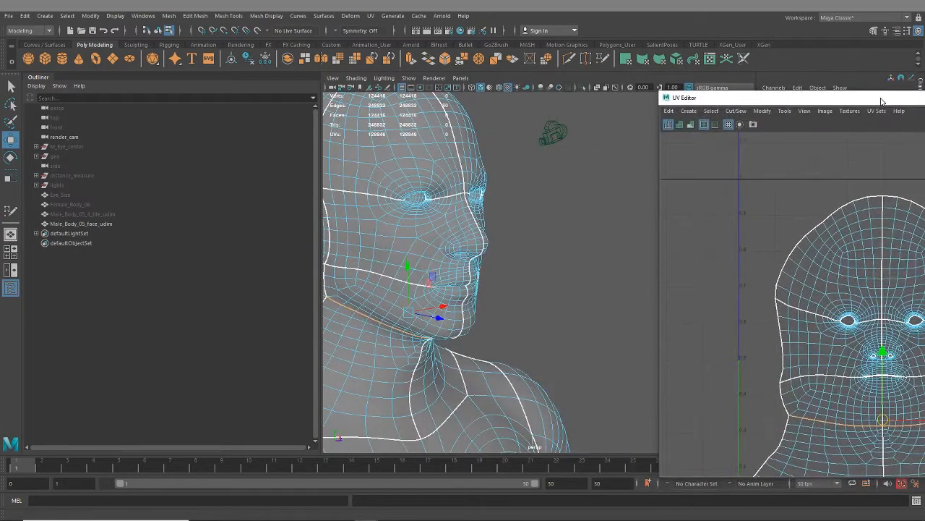
mouse_move(507, 275)
alt+mouse_down()
mouse_move(550, 268)
mouse_move(523, 247)
mouse_move(538, 286)
mouse_move(561, 256)
mouse_move(479, 242)
mouse_move(438, 266)
mouse_move(536, 272)
mouse_move(470, 264)
mouse_move(508, 274)
alt+mouse_up()
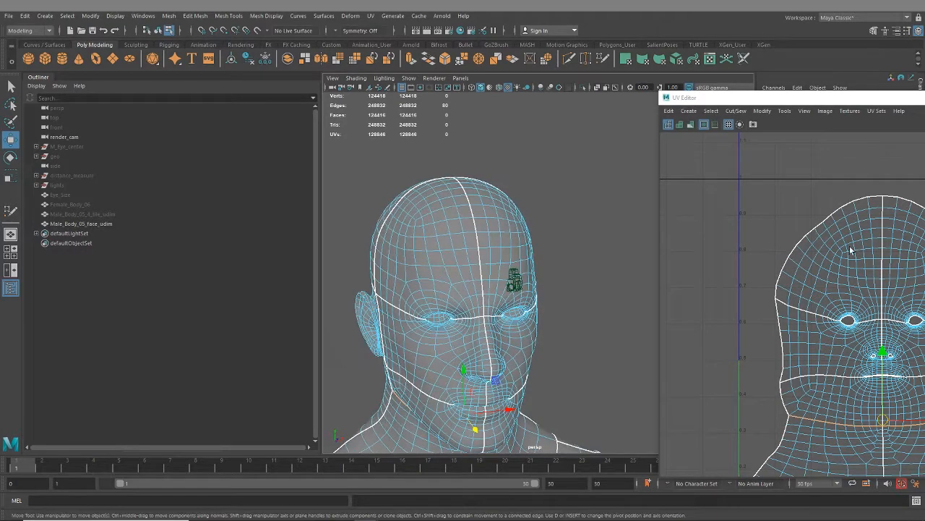
scroll(840, 264, up, 1)
right_click(828, 241)
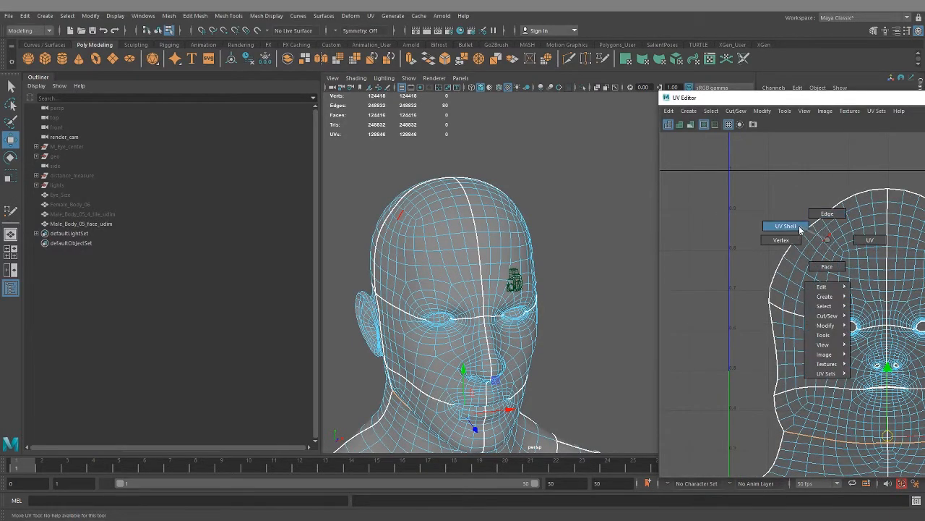
click(828, 213)
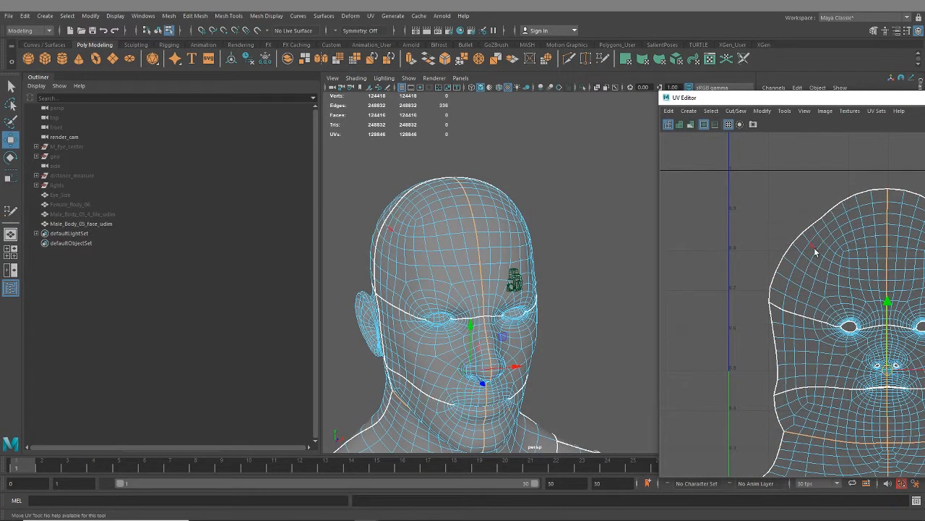
double_click(821, 242)
alt+drag(574, 234, 537, 251)
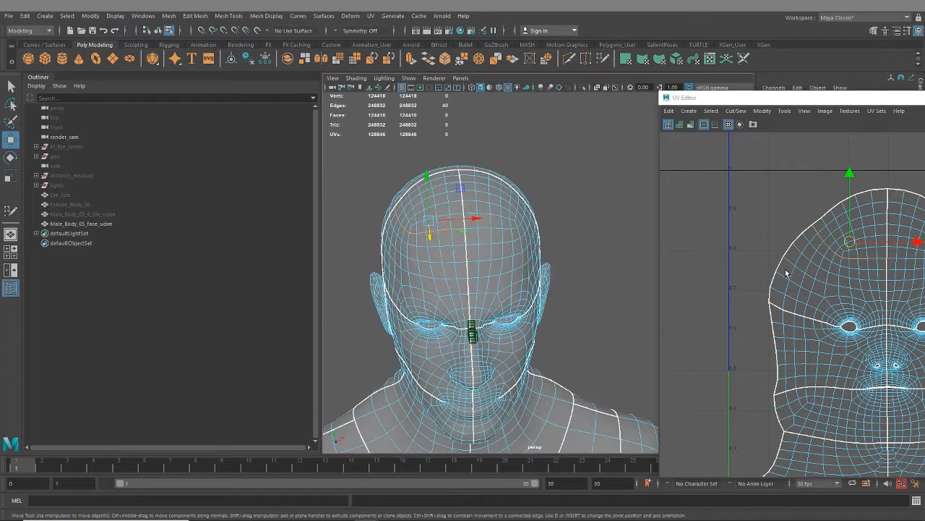
alt+middle_drag(786, 273, 624, 250)
shift+double_click(759, 237)
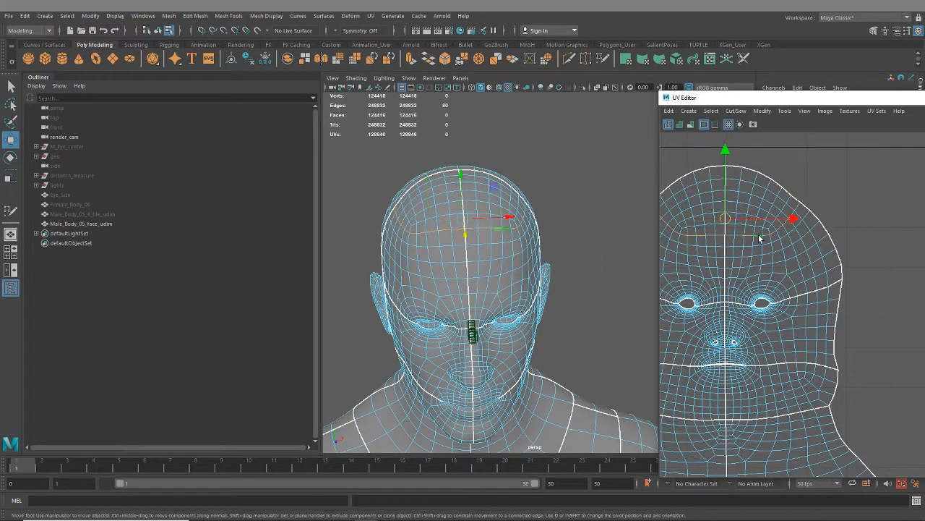
mouse_move(541, 238)
alt+mouse_down()
mouse_move(597, 219)
mouse_move(551, 236)
alt+mouse_up()
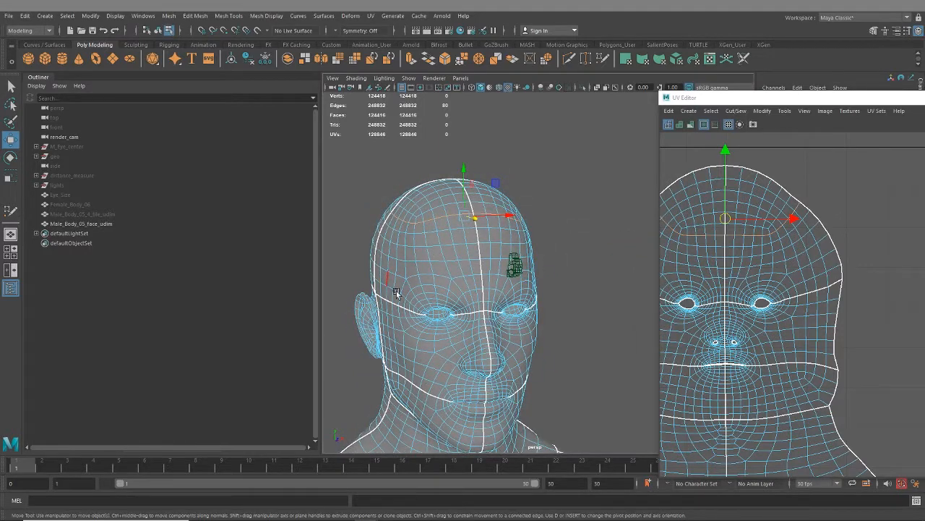
alt+drag(442, 280, 441, 279)
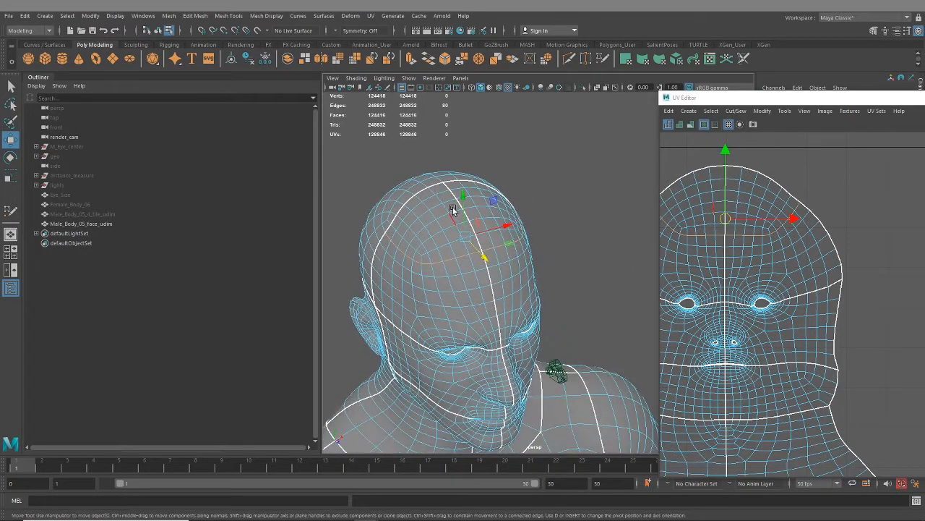
alt+middle_drag(825, 285, 891, 278)
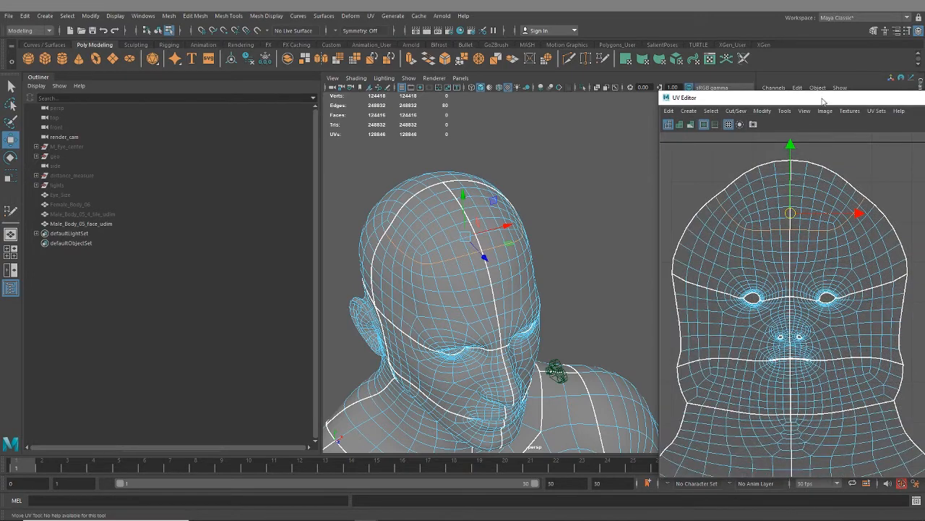
alt+drag(421, 225, 437, 238)
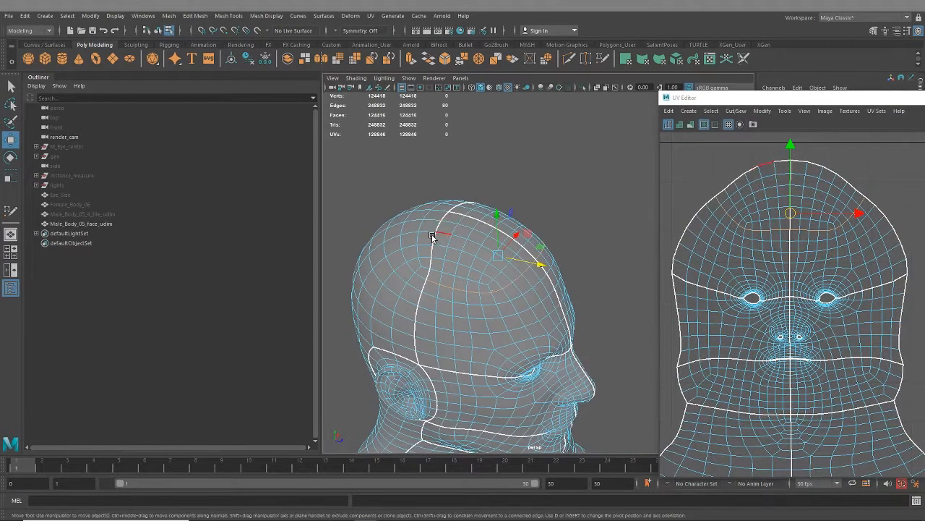
drag(787, 97, 482, 44)
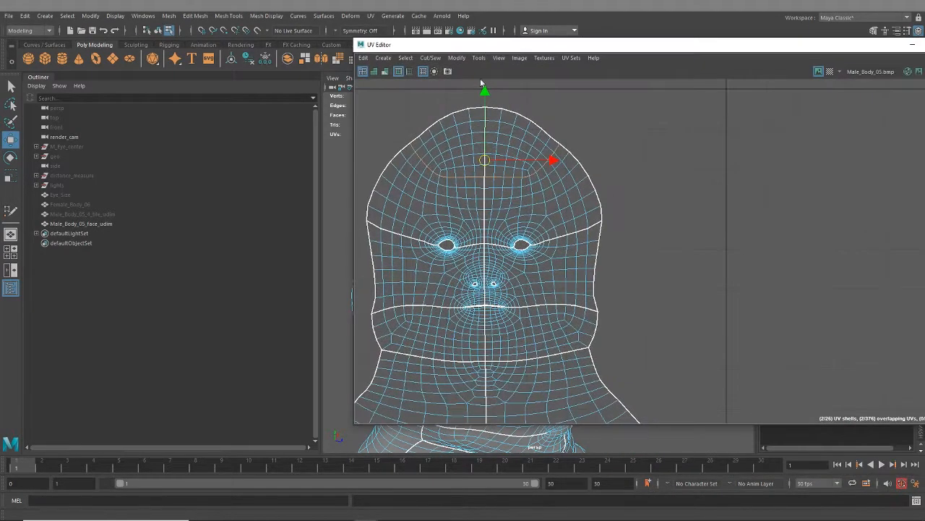
scroll(569, 250, down, 5)
alt+middle_drag(569, 250, 595, 268)
mouse_move(602, 237)
alt+middle_down()
mouse_move(600, 345)
mouse_move(616, 230)
alt+middle_up()
scroll(595, 246, up, 3)
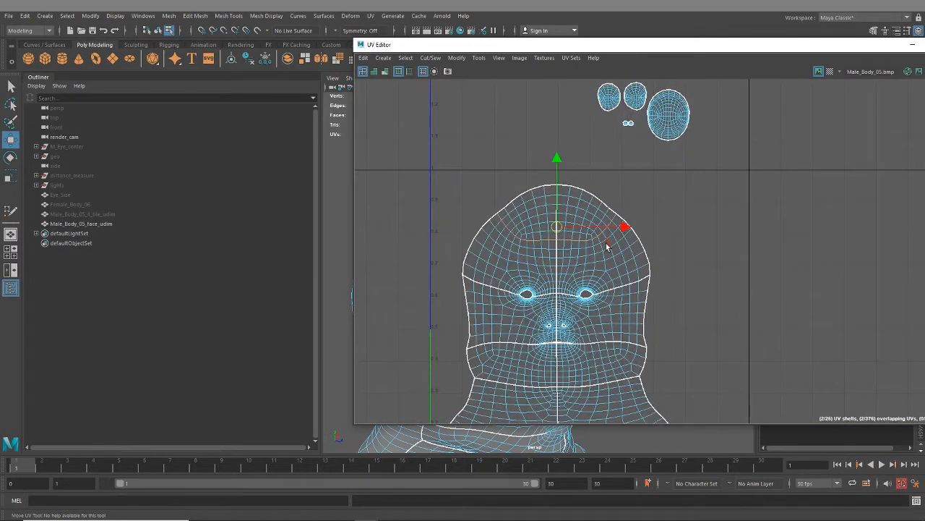
key(shift+x)
scroll(570, 226, up, 4)
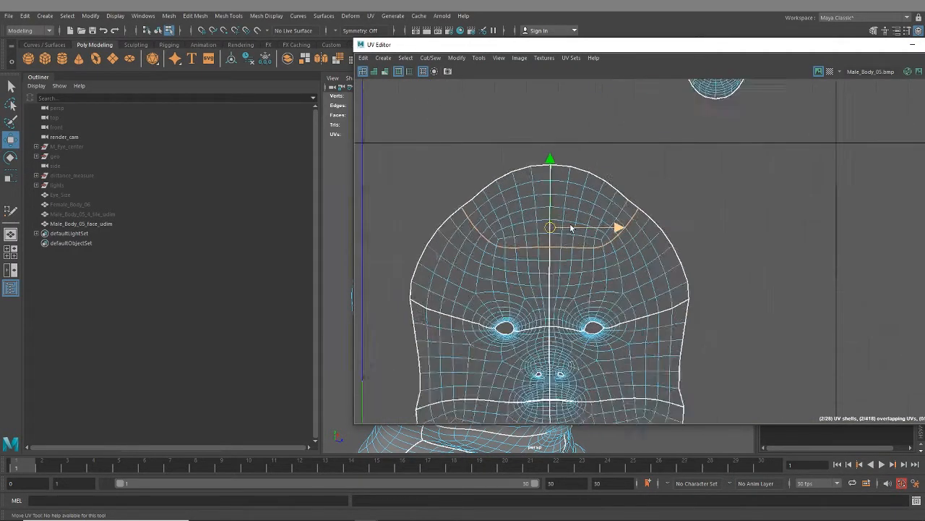
- Select only the outer top border edges of both upper forehead pieces and sew them to the matching back-of-head shell
alt+middle_drag(513, 199, 565, 239)
scroll(566, 239, down, 1)
double_click(521, 240)
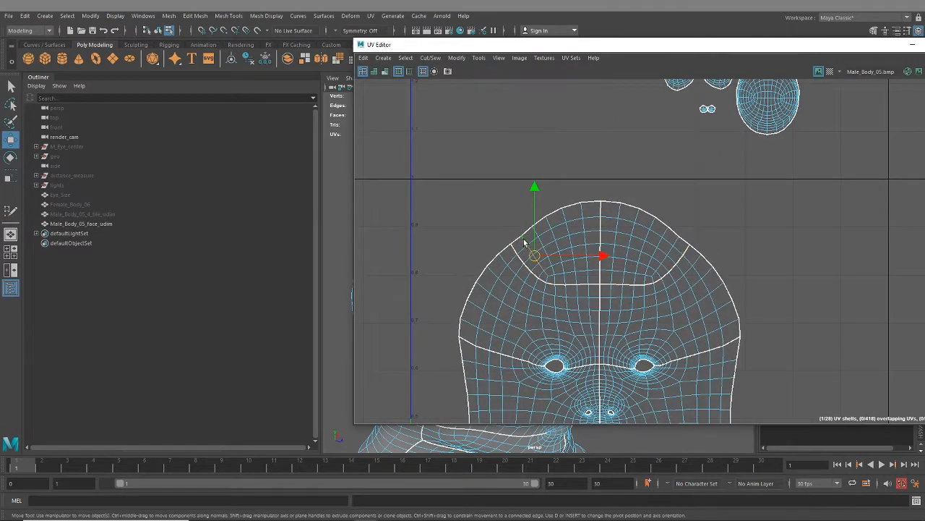
double_click(525, 240)
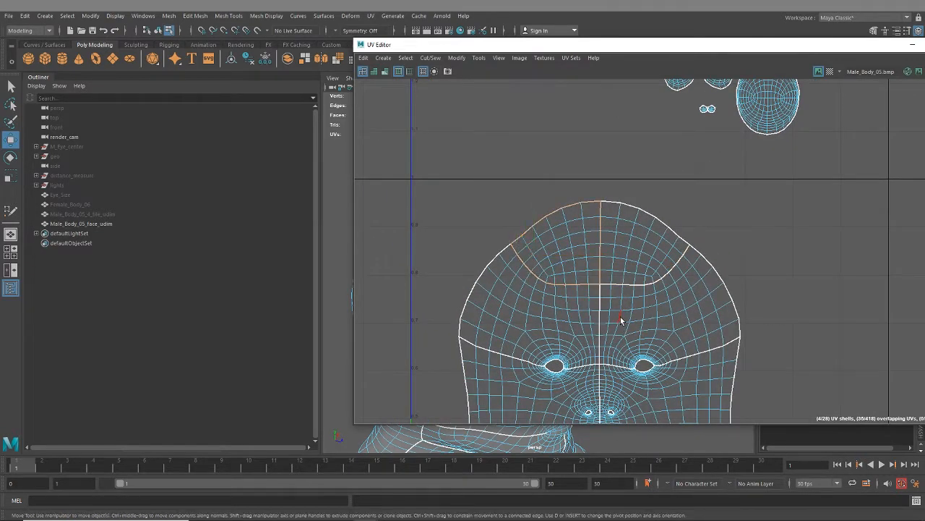
ctrl+drag(618, 316, 506, 248)
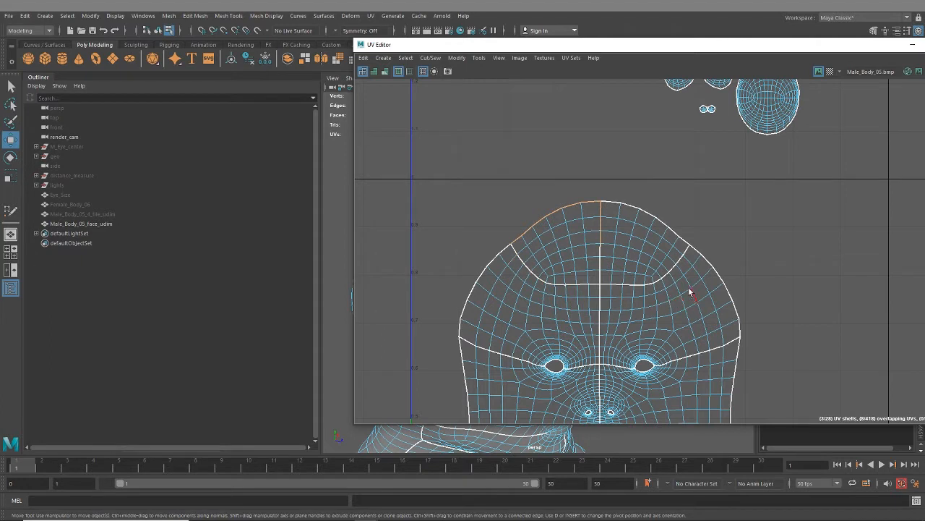
ctrl+drag(593, 209, 594, 209)
shift+double_click(609, 202)
ctrl+drag(672, 307, 590, 241)
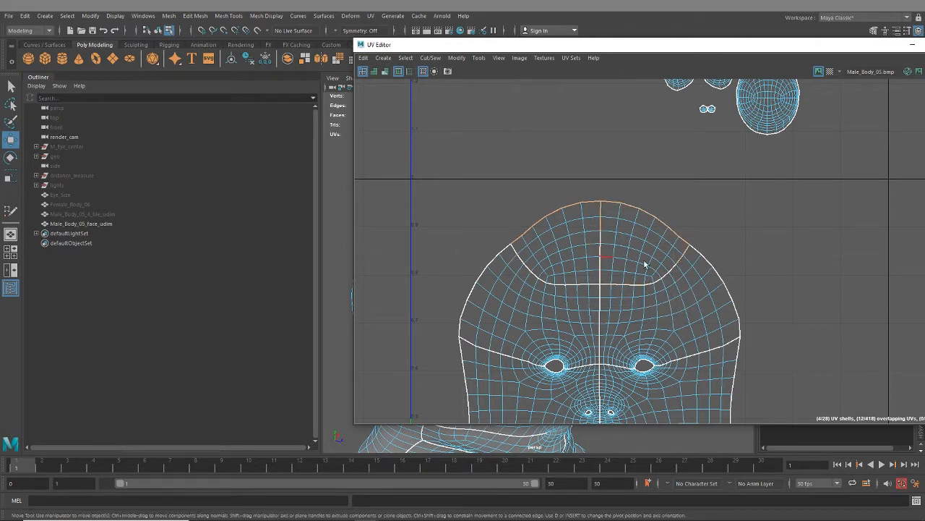
ctrl+drag(672, 254, 673, 254)
ctrl+drag(596, 213, 612, 229)
scroll(609, 217, down, 4)
alt+middle_drag(610, 213, 600, 413)
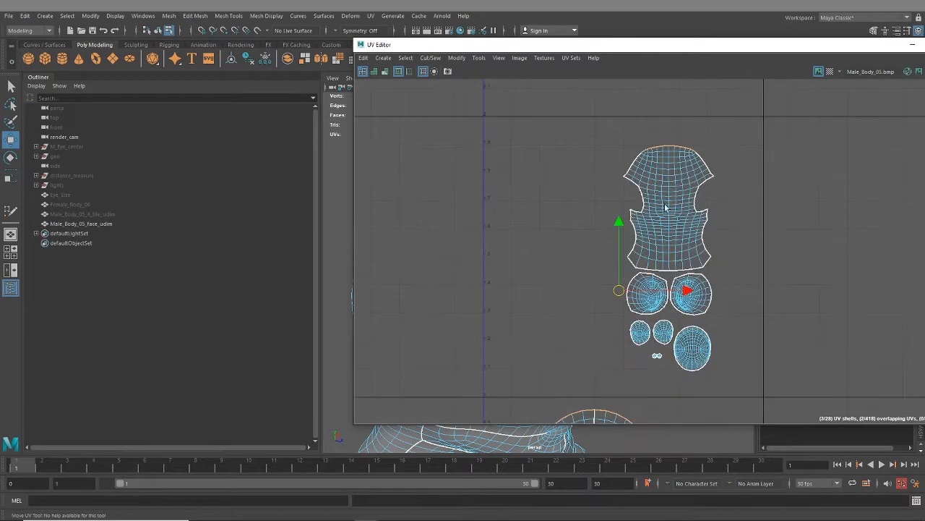
alt+middle_drag(636, 308, 600, 163)
scroll(614, 178, down, 1)
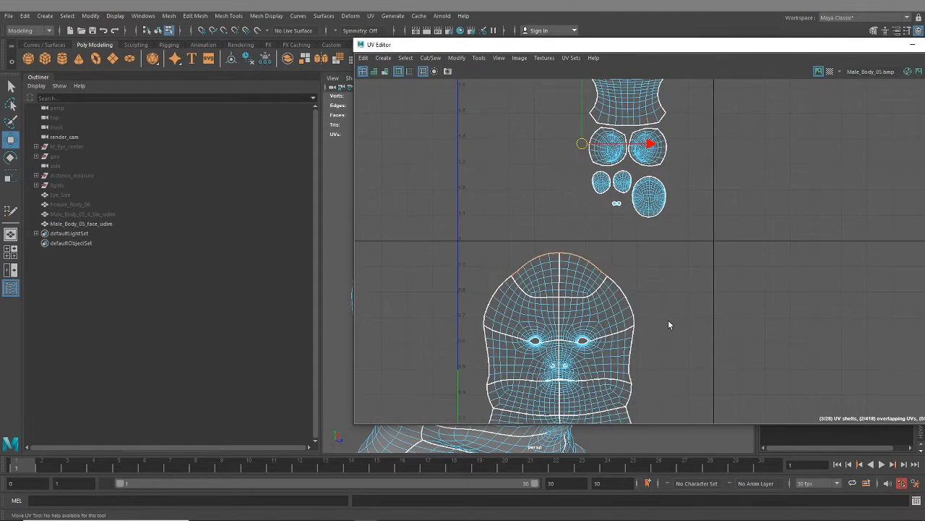
key(shift+s)
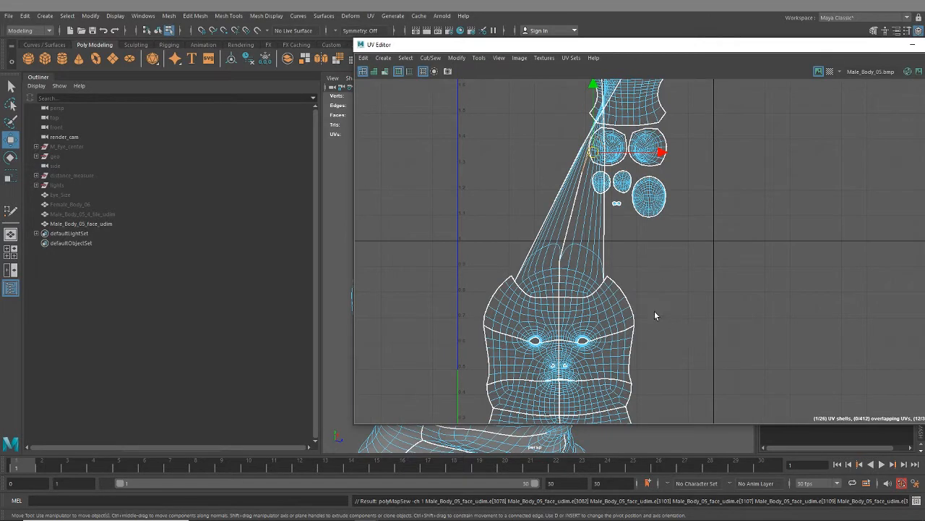
- Select the combined forehead and back-of-head shell and unfold its UVs
scroll(653, 289, down, 3)
alt+middle_drag(650, 197, 624, 271)
right_drag(607, 177, 585, 166)
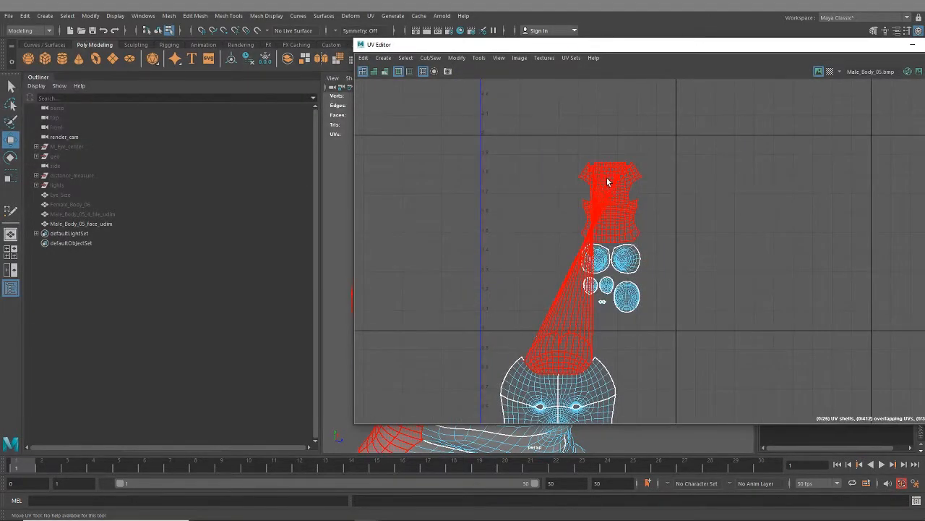
click(607, 180)
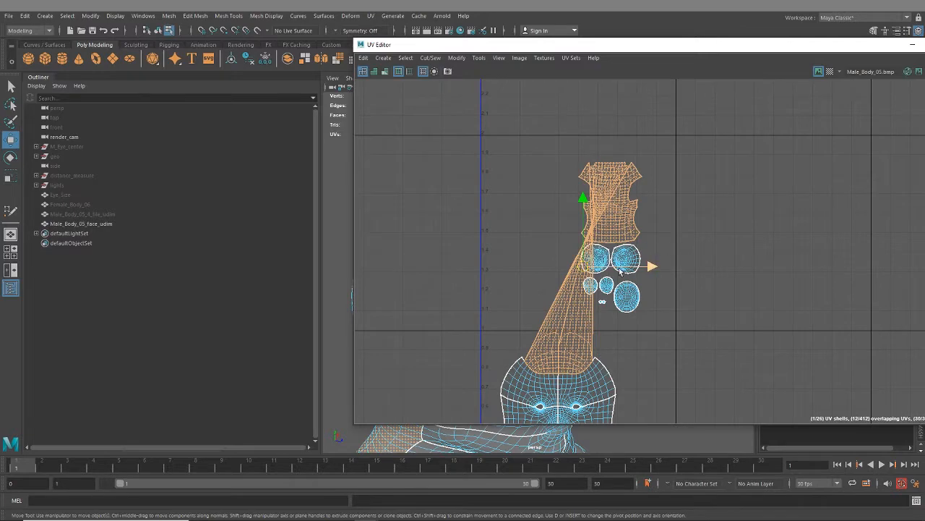
key(ctrl+u)
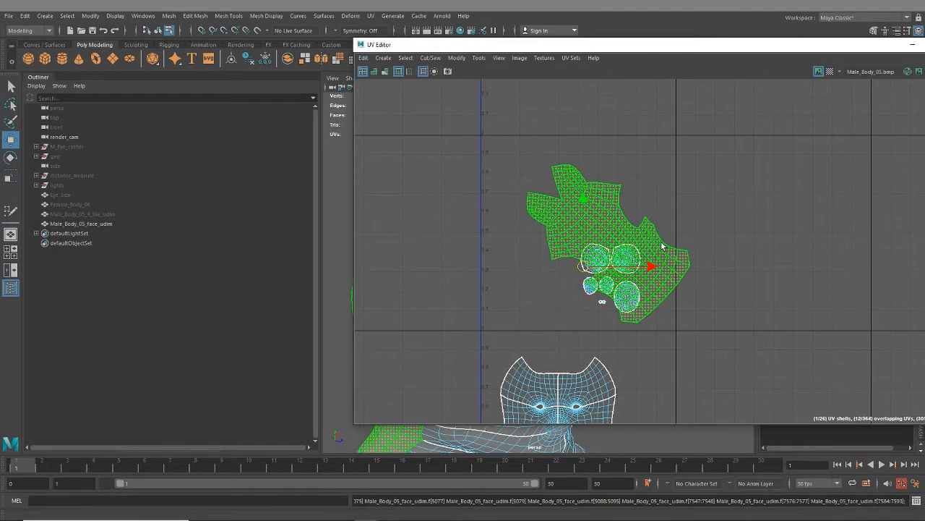
- Select the border edges along the open notch between the two rounded forehead lobes of the combined shell and sew them together
scroll(572, 217, up, 6)
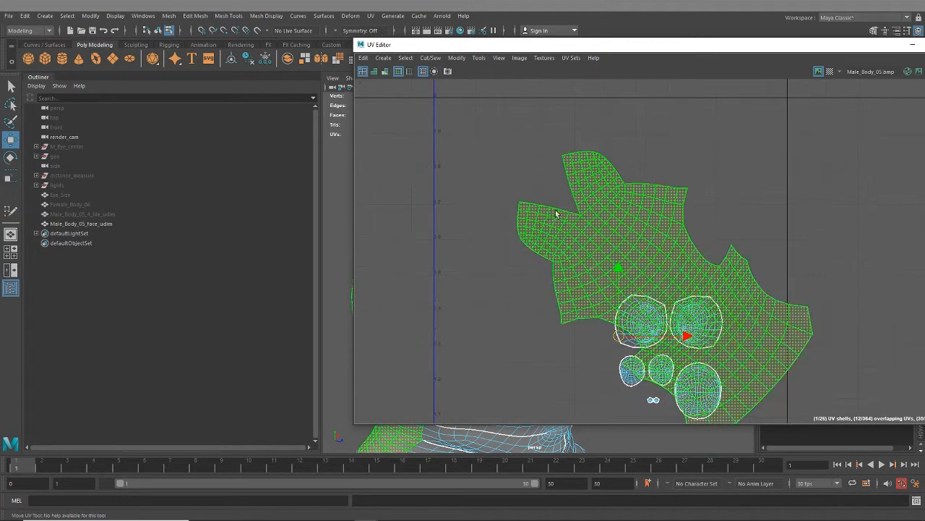
right_drag(609, 188, 597, 172)
click(587, 218)
shift+double_click(501, 200)
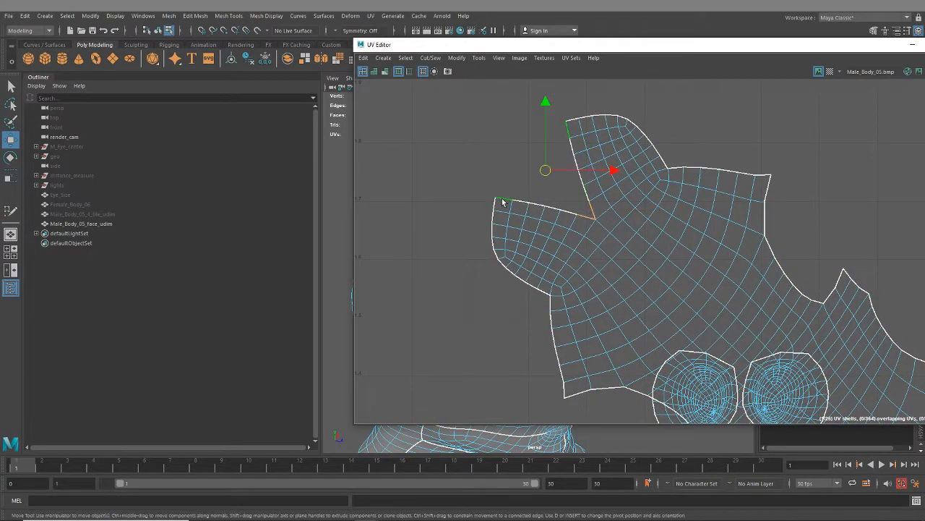
key(shift+s)
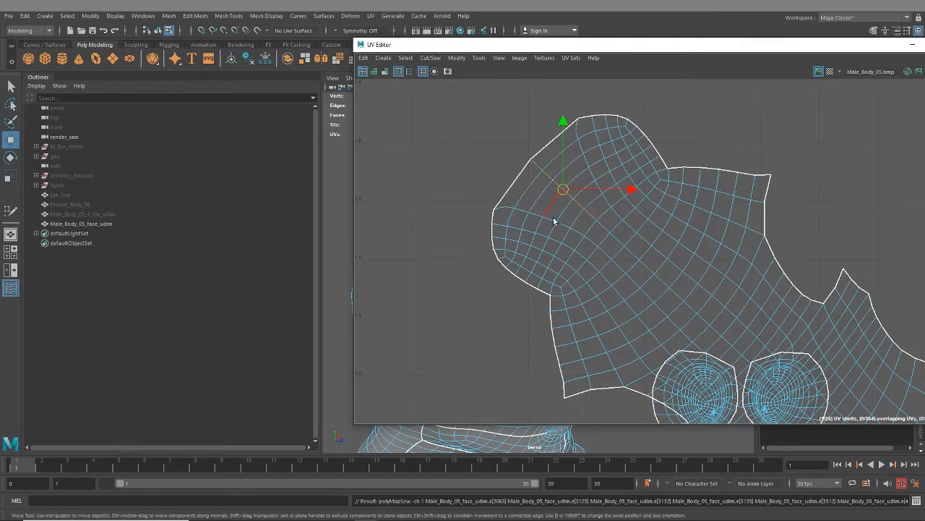
- Select the whole sewn forehead and back-of-head shell and unfold its UVs
scroll(593, 250, down, 4)
right_drag(616, 252, 586, 240)
click(597, 257)
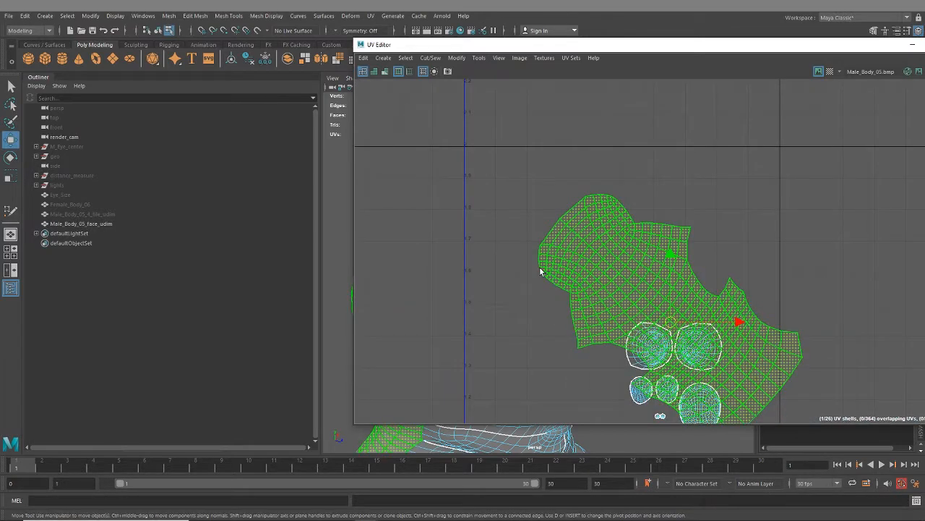
key(ctrl+u)
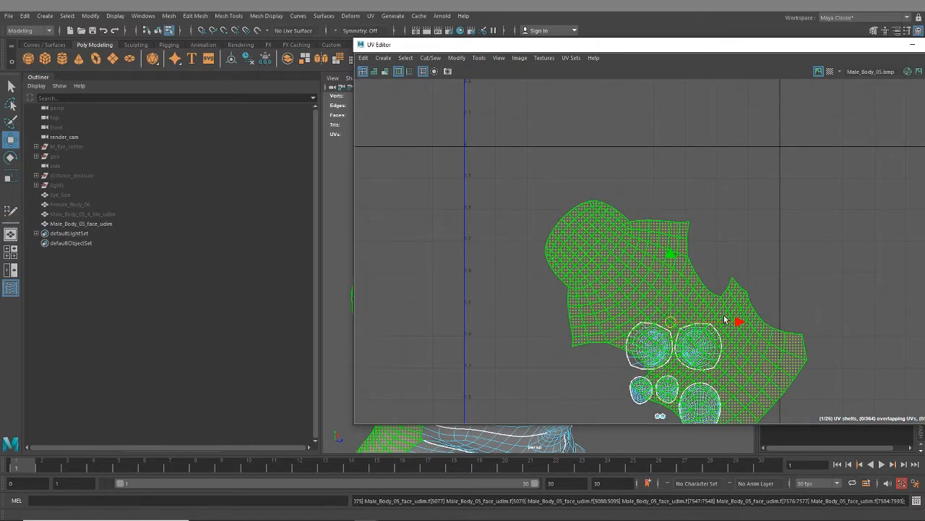
scroll(726, 320, down, 4)
alt+middle_drag(721, 353, 651, 220)
alt+middle_drag(680, 263, 685, 286)
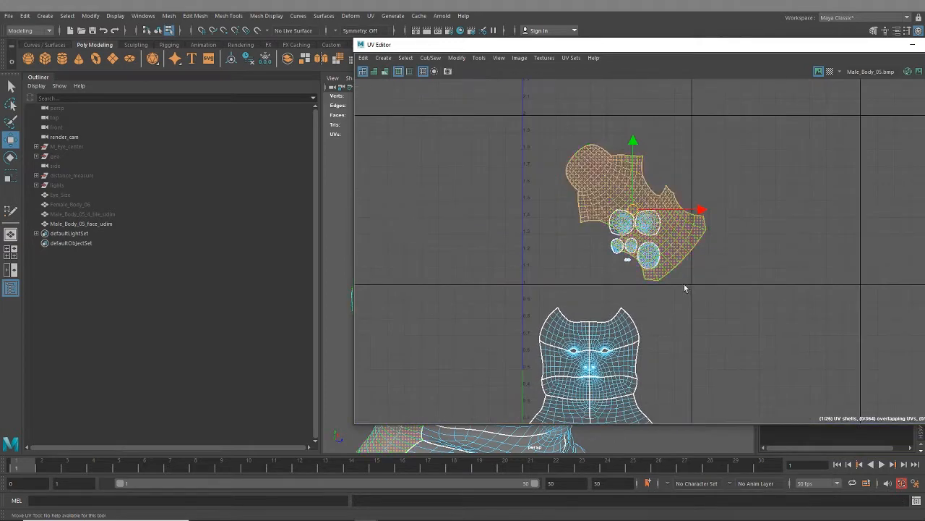
- Select all face shells above the neck pieces and reposition the UV Editor window so its full width is visible
alt+middle_drag(647, 252, 664, 274)
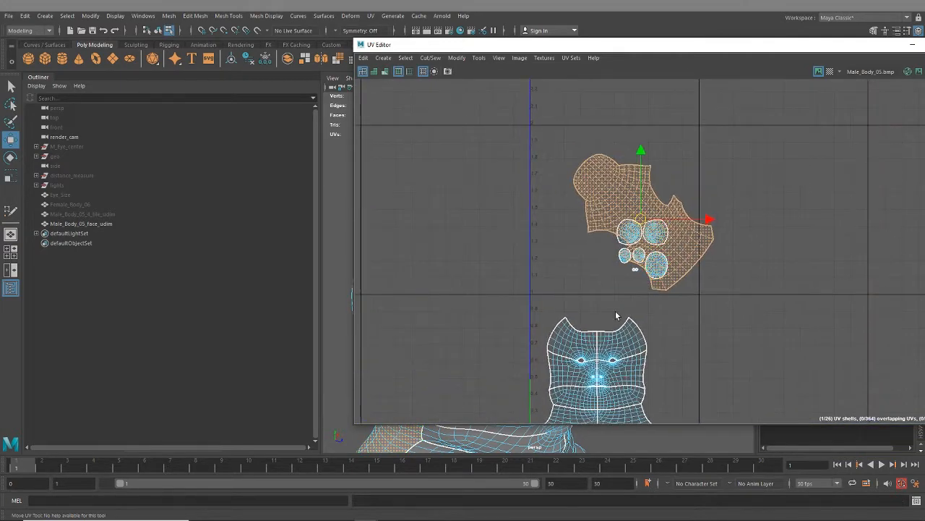
alt+middle_drag(616, 315, 674, 269)
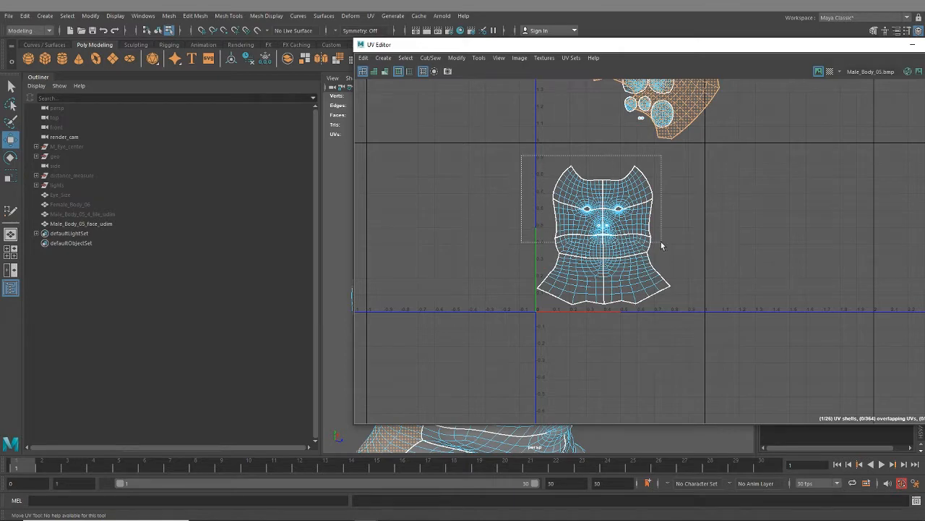
drag(522, 139, 654, 256)
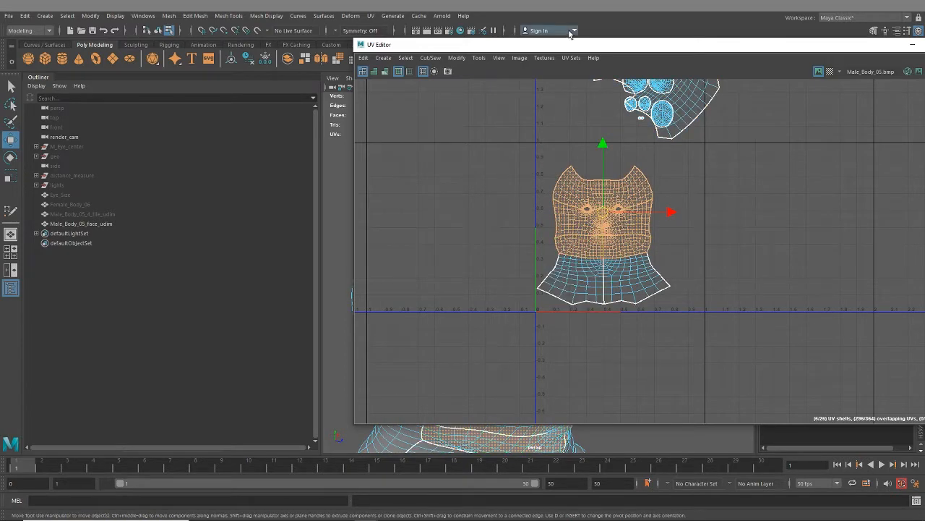
drag(566, 49, 437, 57)
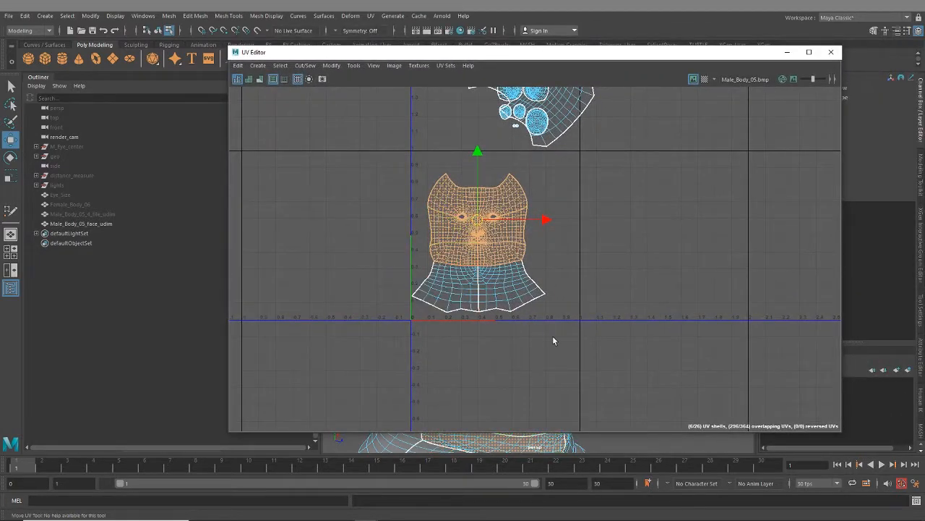
- Examine how the face and neck shells share the first UV tile, selecting the two neck shells for comparison
scroll(571, 333, down, 2)
scroll(578, 318, up, 3)
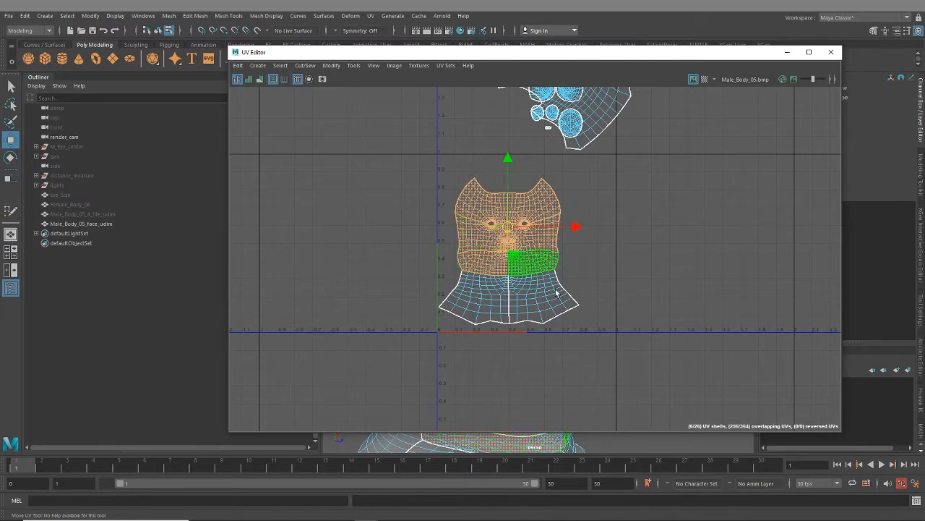
scroll(549, 319, down, 2)
alt+middle_drag(594, 329, 620, 283)
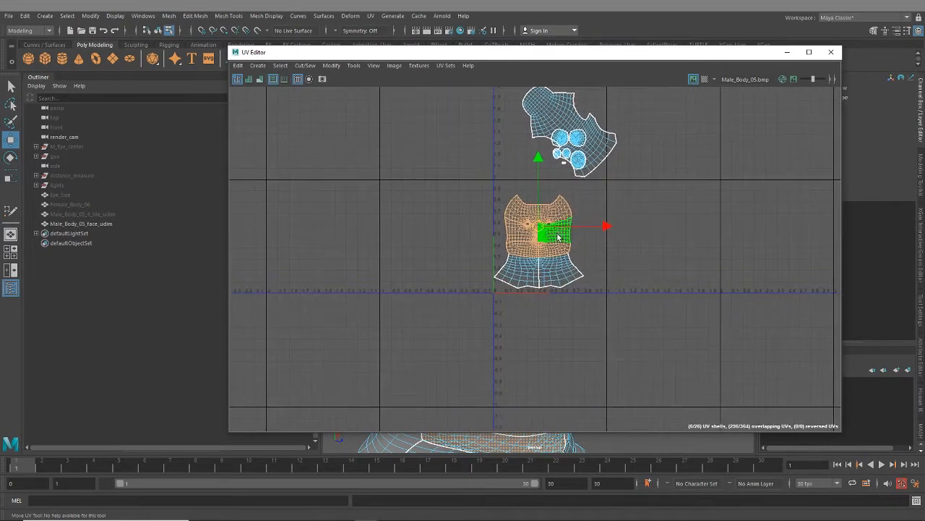
scroll(554, 318, up, 3)
alt+middle_drag(565, 284, 555, 322)
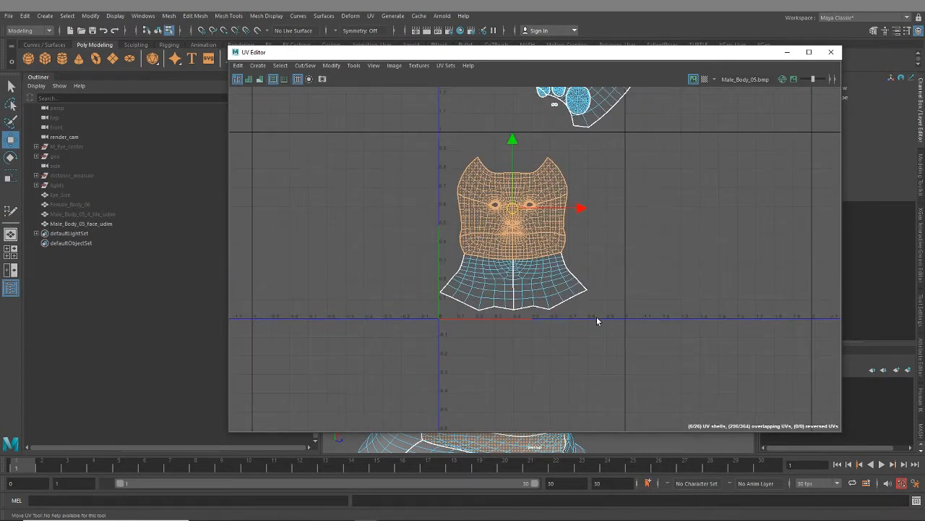
drag(567, 331, 456, 283)
scroll(554, 347, down, 3)
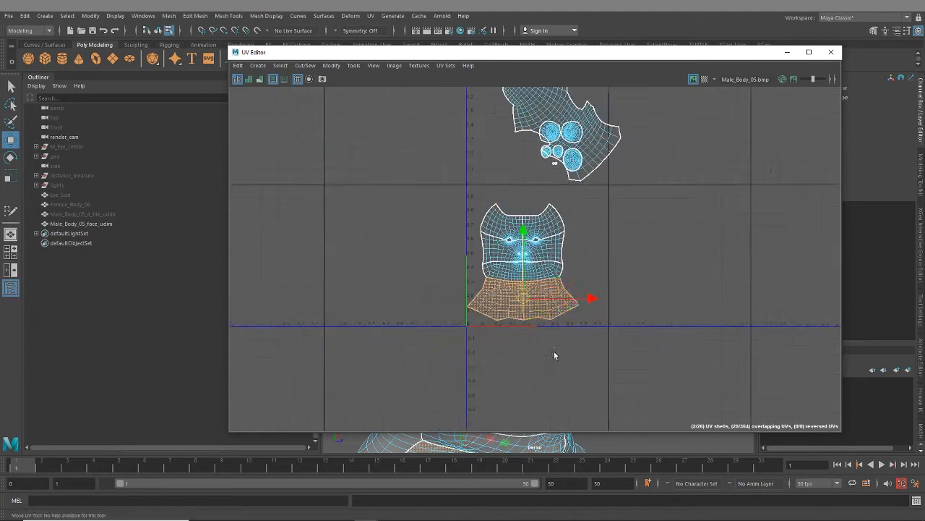
alt+middle_drag(696, 351, 645, 345)
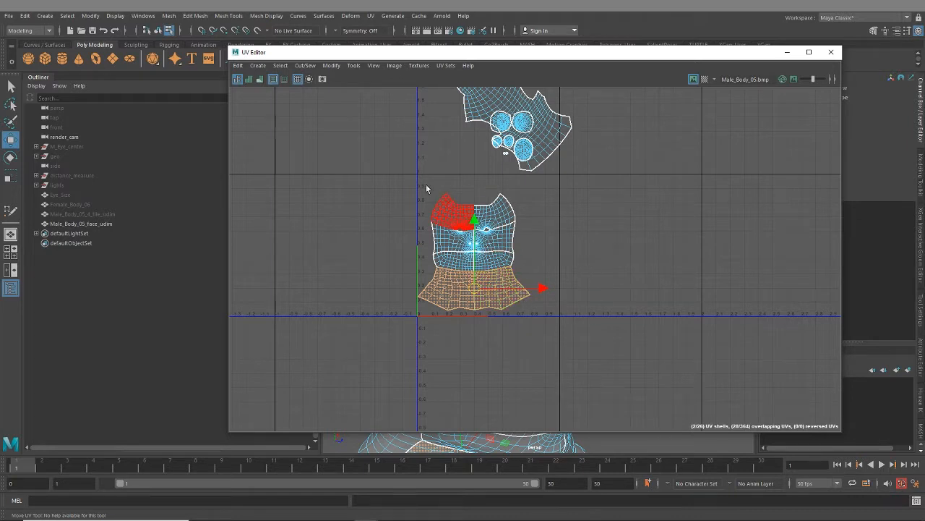
- Lay out both forehead-and-eye shells enlarged in the first UV tile, and shift the upper one about 0.3 units in positive U
click(511, 214)
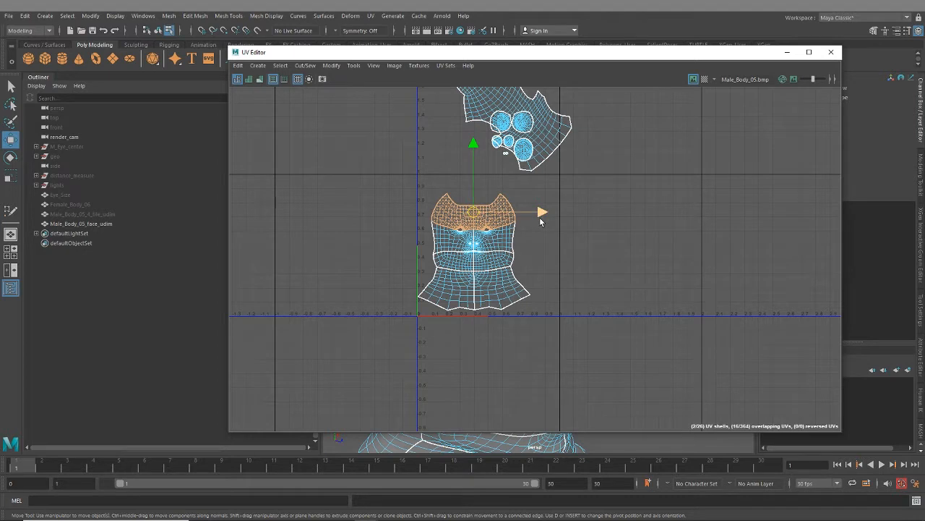
key(ctrl+l)
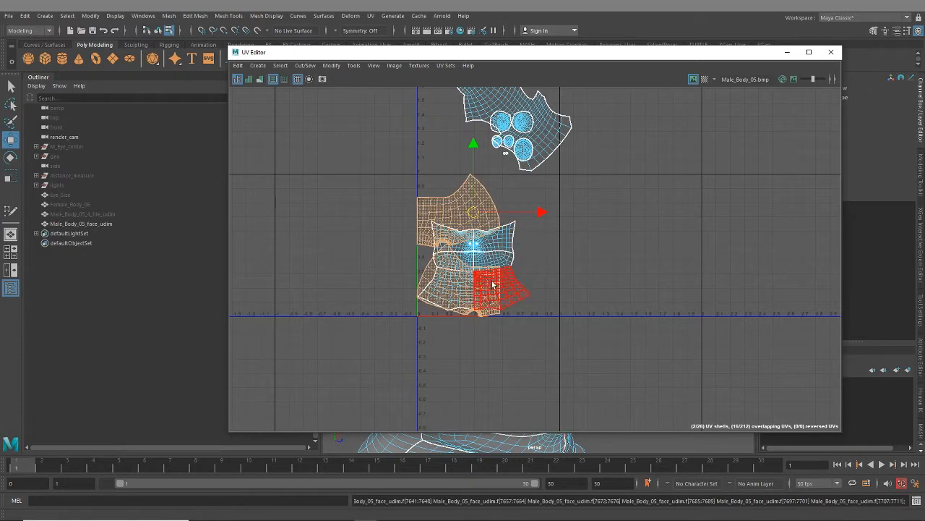
click(445, 217)
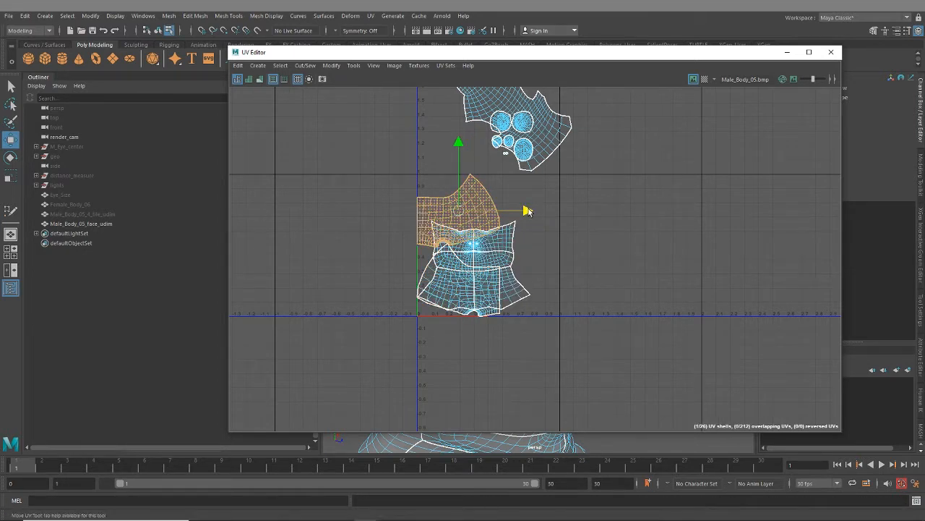
drag(528, 210, 566, 211)
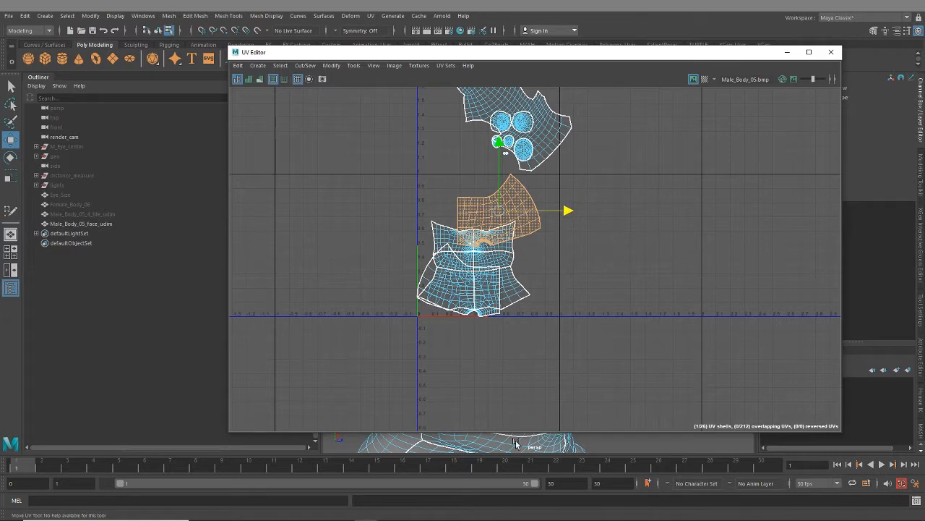
- Switch the face mesh to object selection, turn off its smooth preview, and return to UV shell selection
right_drag(492, 244, 542, 232)
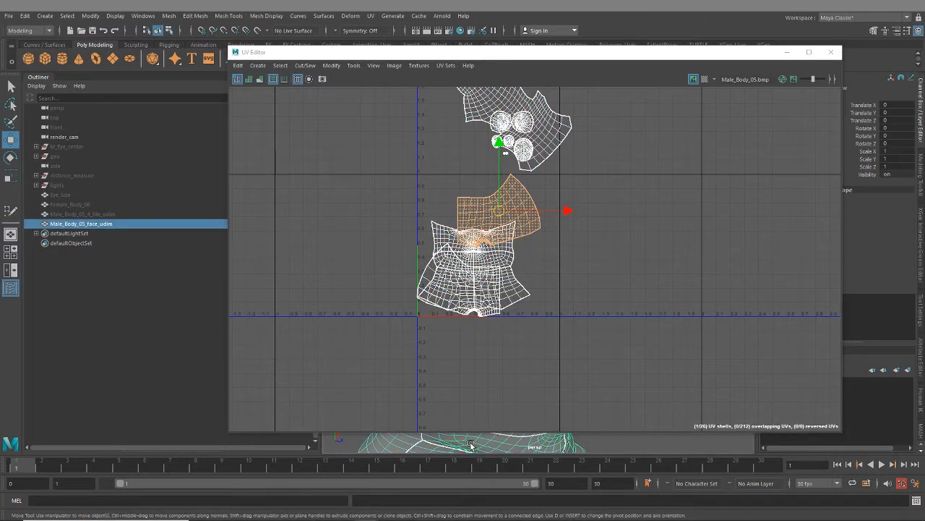
key(1)
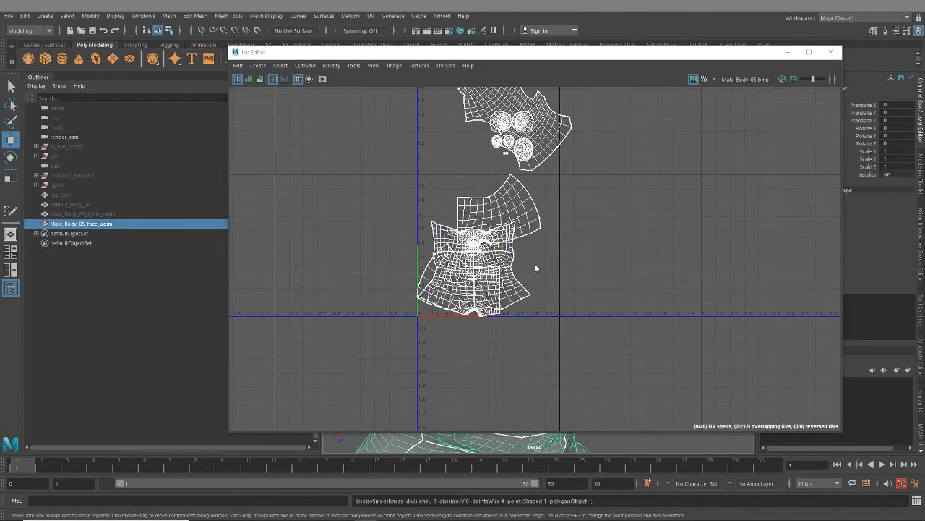
right_click(440, 226)
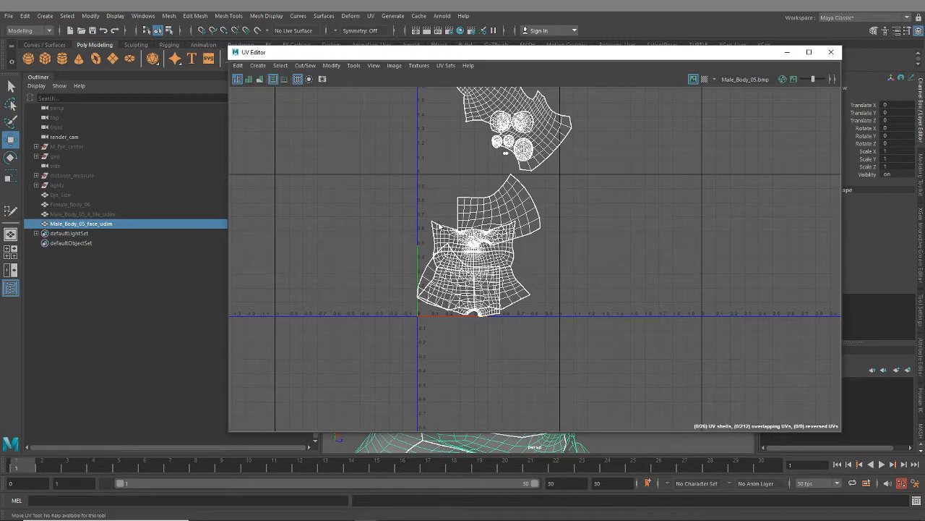
right_drag(467, 223, 445, 216)
- Select both halves of the nose-and-cheek band and move them along U into the second UV tile
click(451, 244)
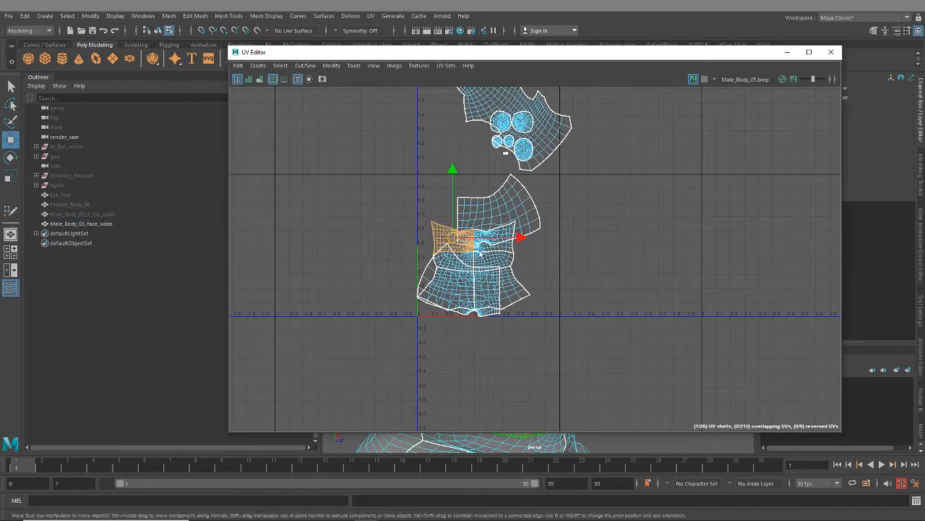
shift+click(508, 247)
alt+middle_drag(622, 293, 509, 300)
alt+right_drag(509, 301, 483, 274)
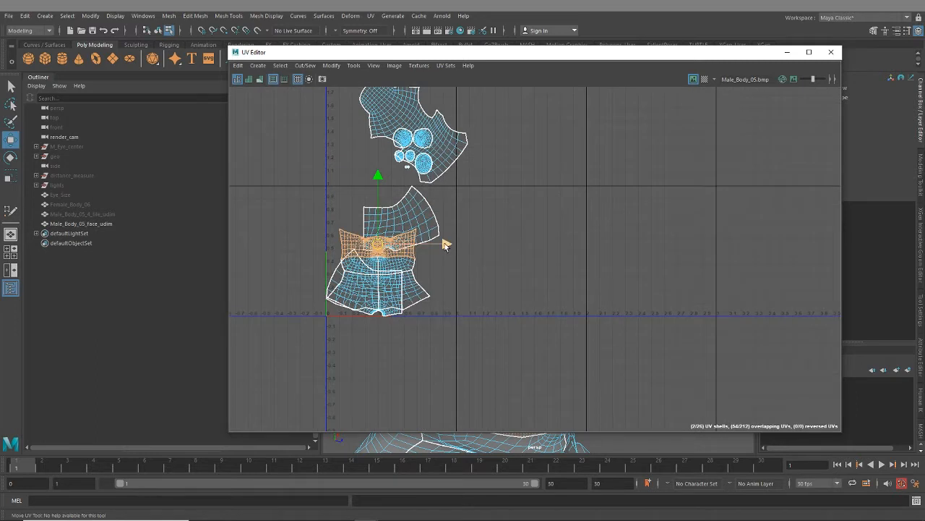
drag(444, 244, 601, 244)
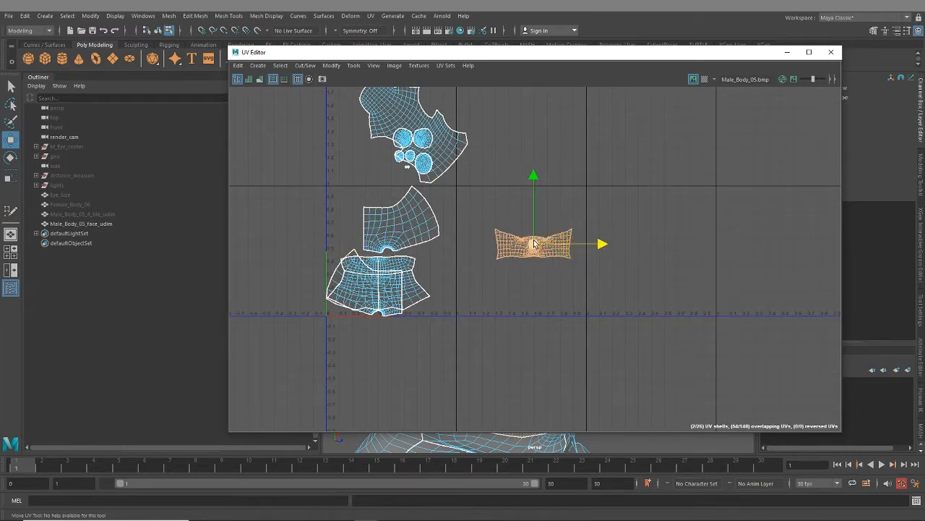
- Select both halves of the mouth-and-chin band and move them along U into the third UV tile
scroll(534, 243, up, 3)
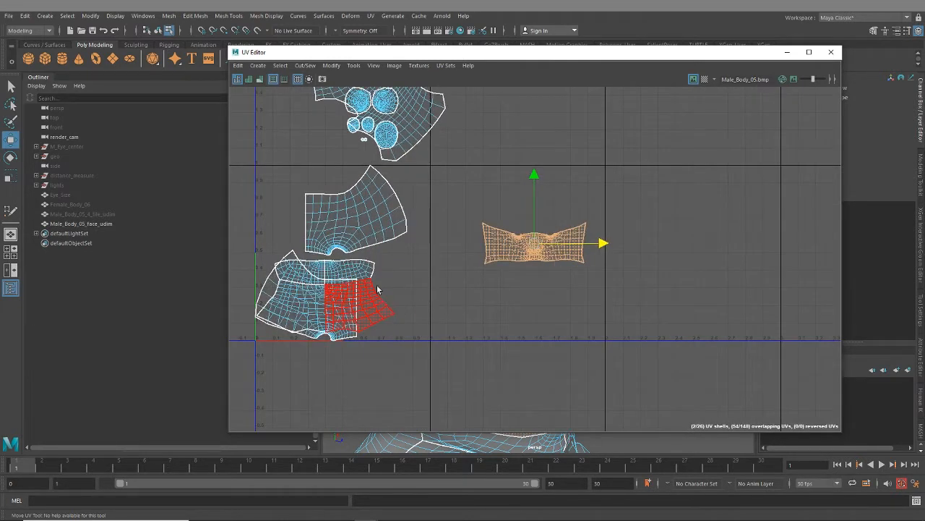
click(352, 272)
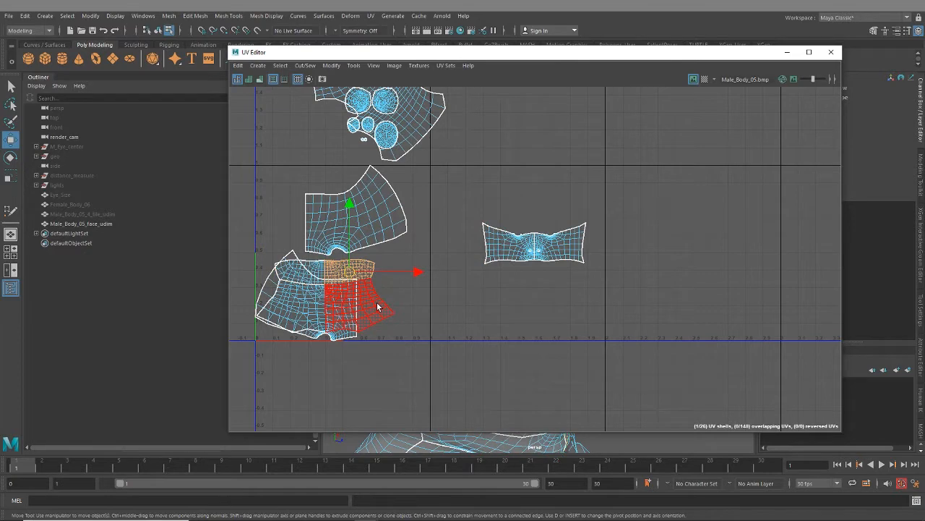
shift+click(314, 268)
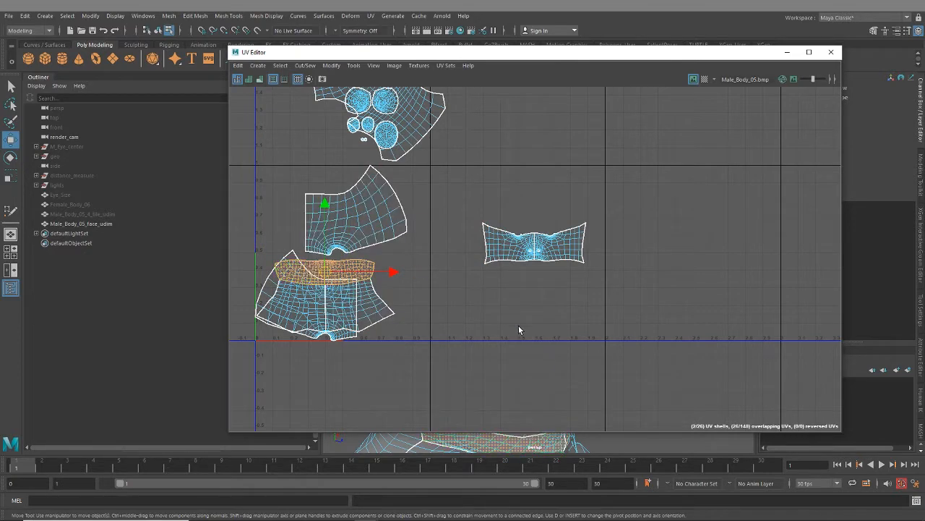
scroll(518, 322, down, 3)
drag(451, 309, 734, 310)
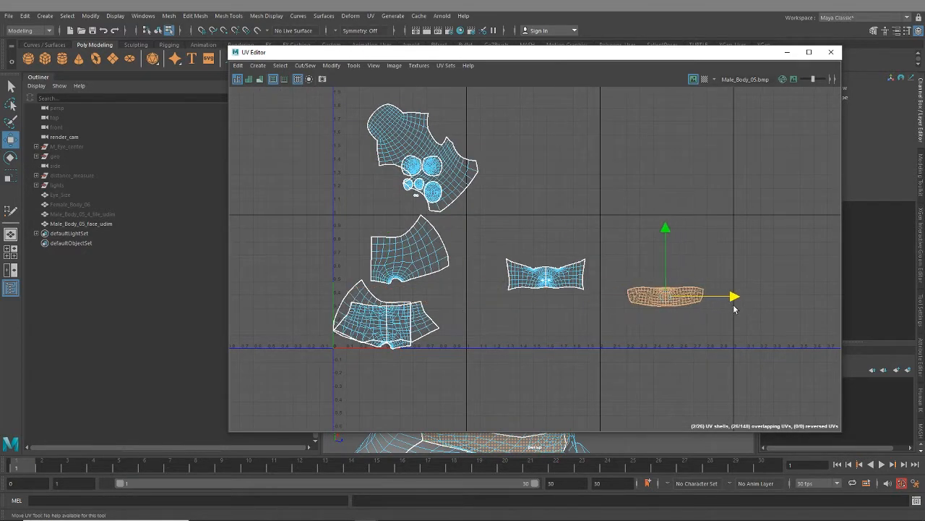
- Move the enlarged forehead shell overlapping the neck shells in negative U, out of the first UV tile
click(441, 332)
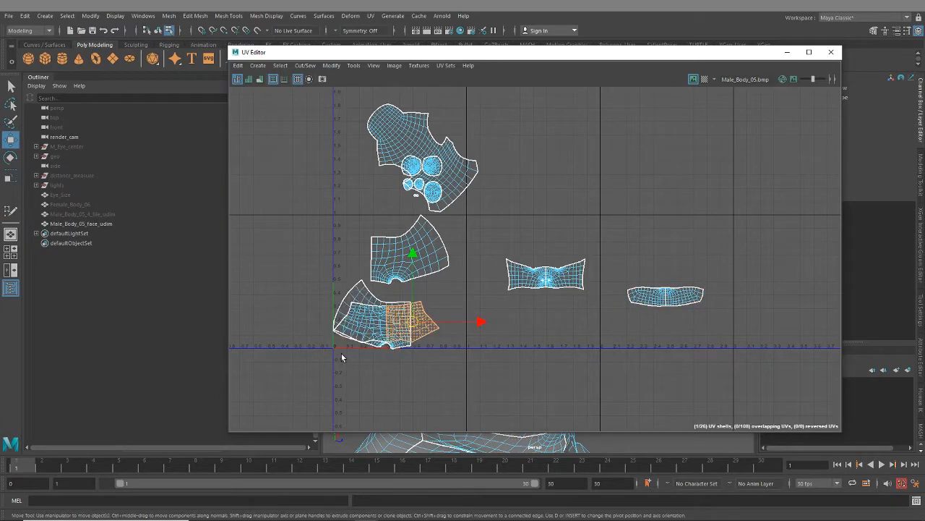
click(356, 318)
drag(439, 314, 338, 304)
- Select both neck shells and move them along U into the fourth UV tile
drag(429, 360, 361, 317)
scroll(516, 368, down, 2)
alt+middle_drag(517, 368, 405, 327)
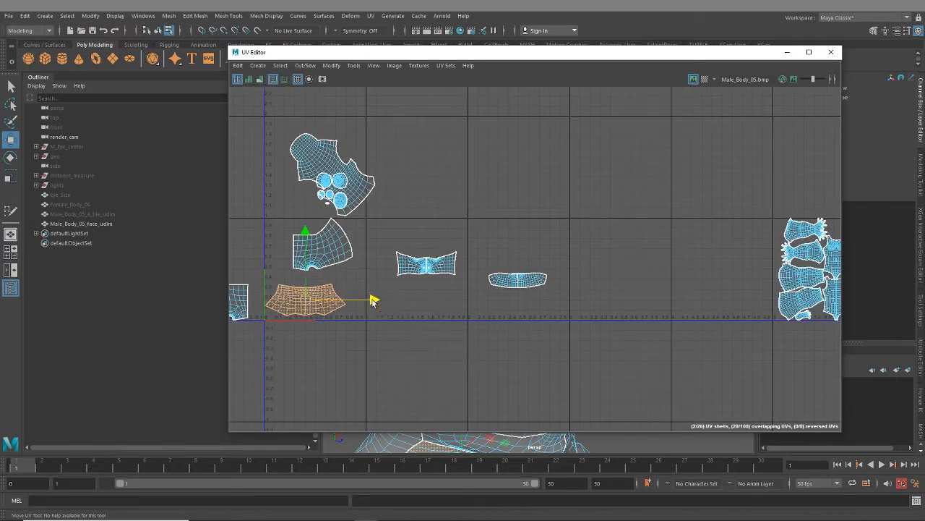
drag(373, 300, 687, 298)
alt+middle_drag(688, 297, 705, 319)
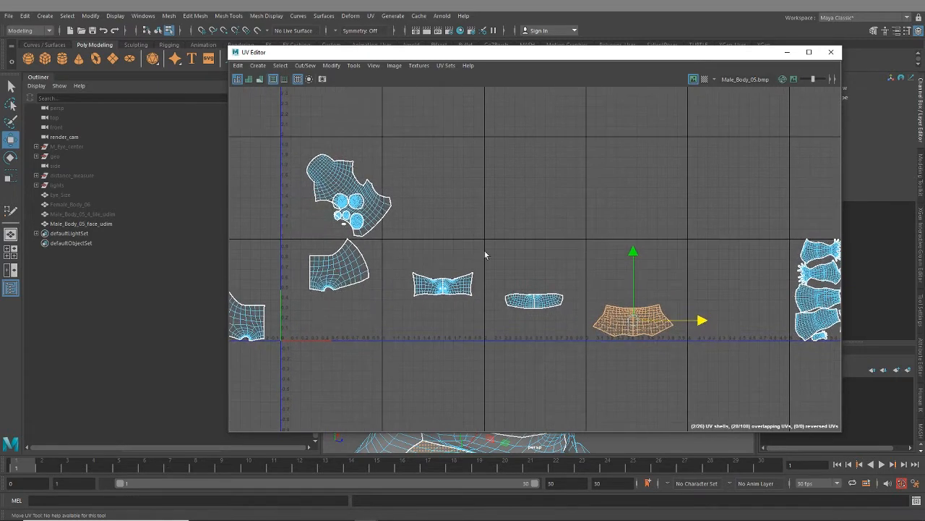
- Select the forehead shell parked outside the tiles and move it back along U to the first UV tile's starting edge
alt+middle_drag(568, 272, 445, 248)
alt+middle_drag(506, 253, 625, 269)
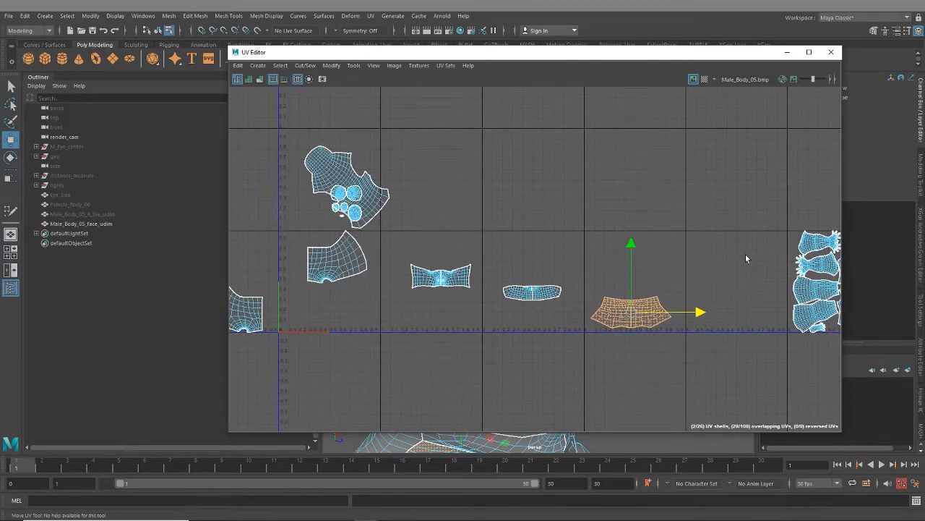
alt+middle_drag(722, 291, 667, 296)
alt+middle_drag(396, 256, 578, 221)
click(343, 268)
alt+middle_drag(419, 283, 441, 327)
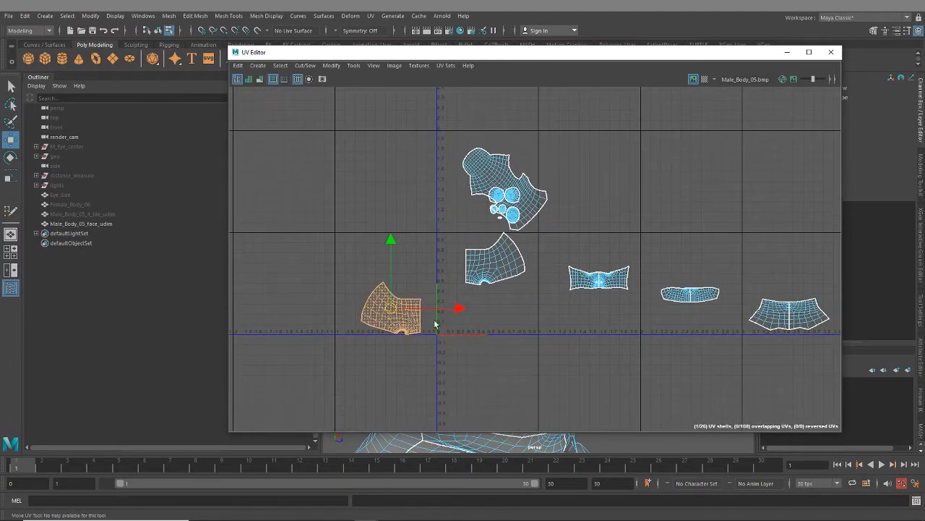
drag(459, 311, 527, 313)
scroll(531, 330, up, 3)
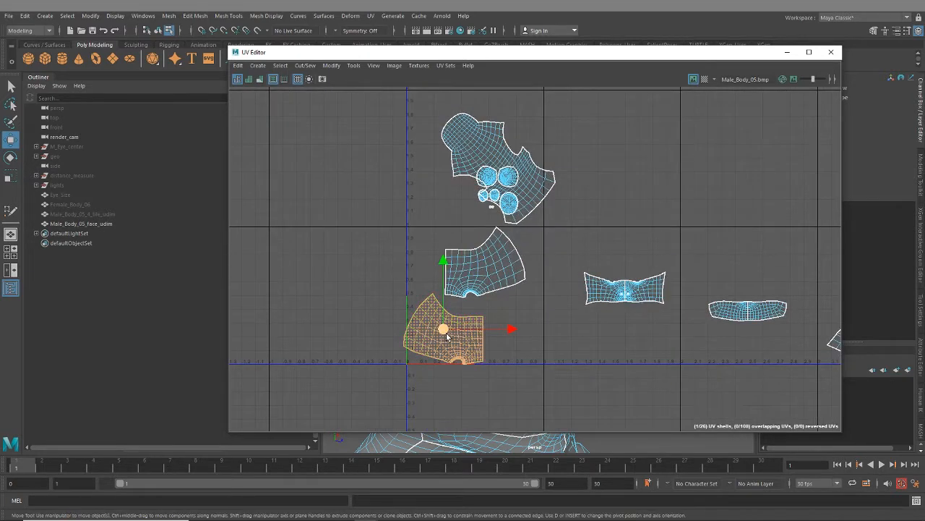
- Select both forehead shells and lay them out automatically in the first UV tile
drag(444, 334, 465, 328)
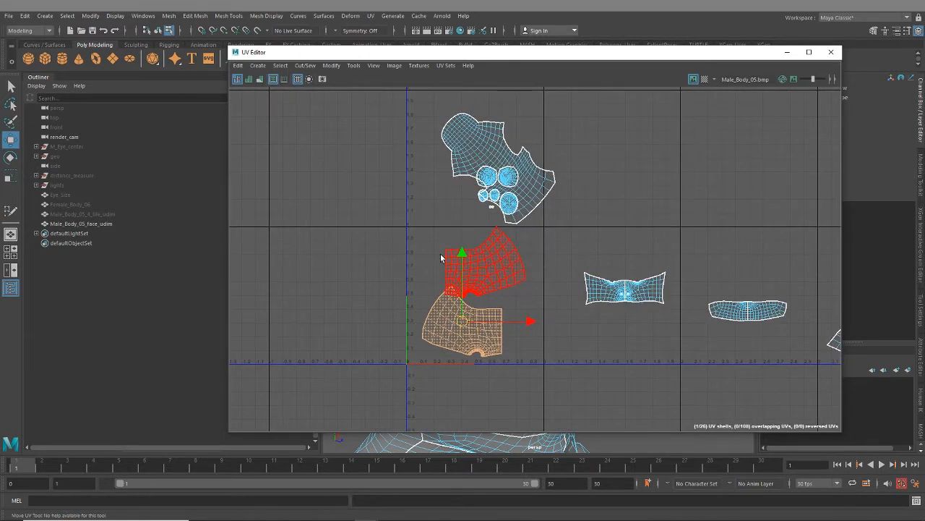
drag(444, 261, 495, 329)
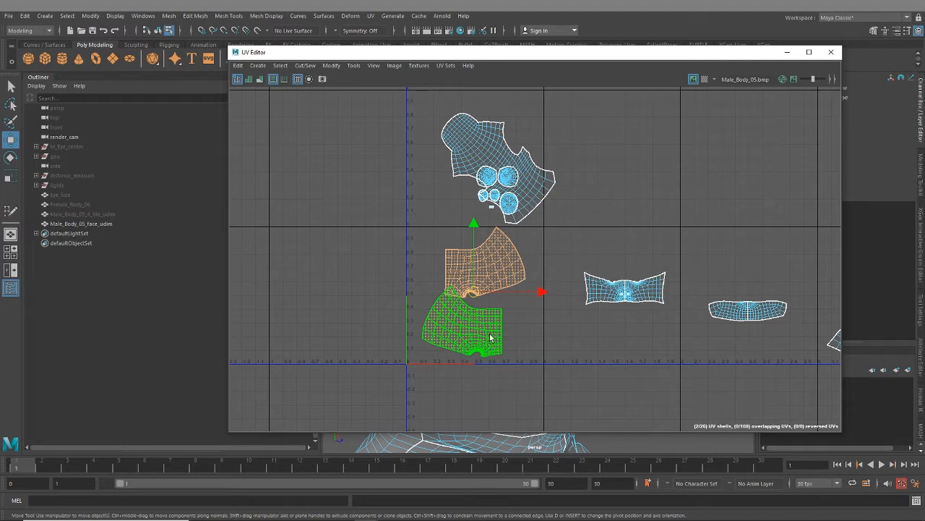
key(ctrl+l)
- Rotate the lower forehead shell counterclockwise and move the upper shell so that it nests closely above it
click(470, 340)
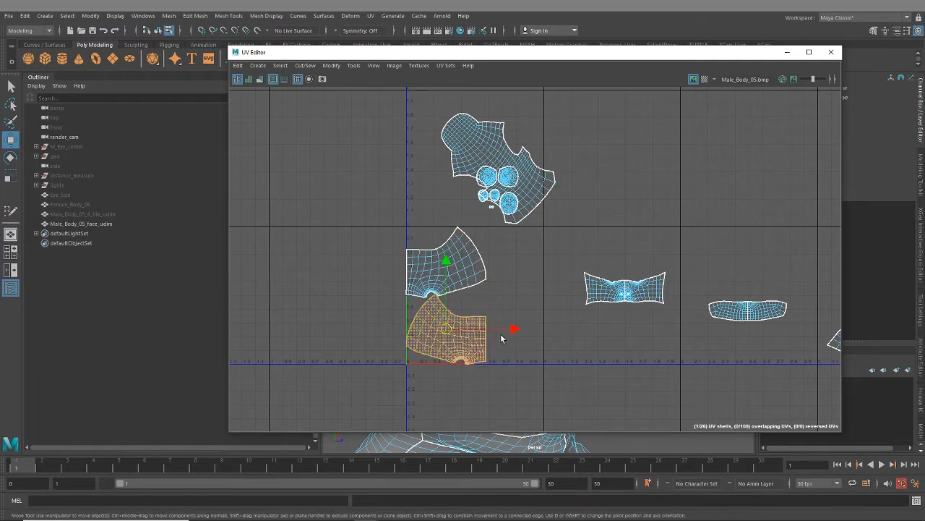
key(e)
drag(502, 302, 468, 271)
click(478, 259)
key(w)
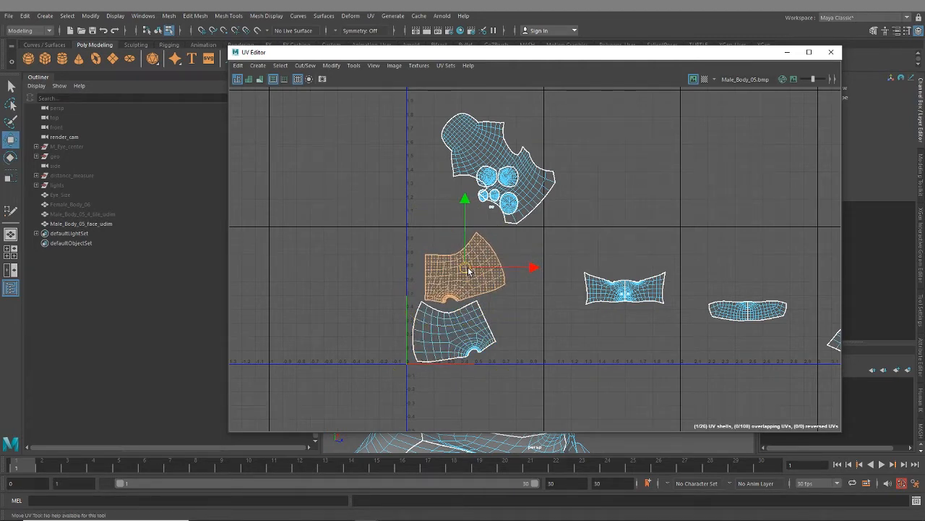
- Select both forehead shells, shift them towards the middle of the first tile and rotate the pair clockwise
scroll(520, 370, up, 2)
shift+click(486, 330)
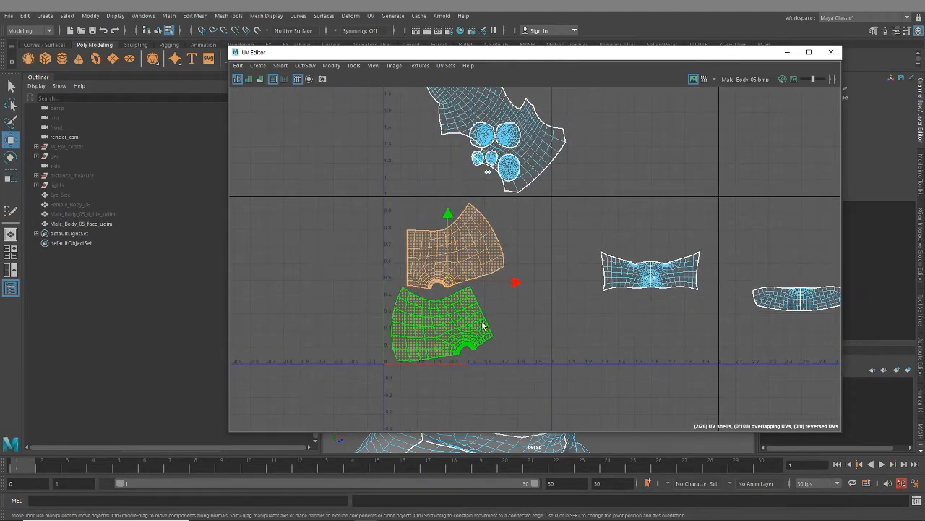
drag(452, 286, 469, 285)
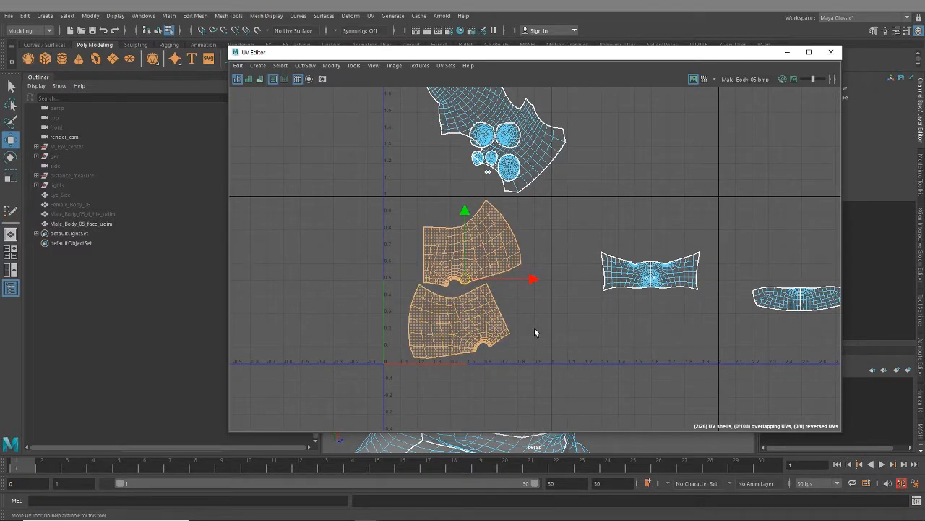
key(e)
drag(502, 292, 523, 249)
drag(523, 251, 499, 324)
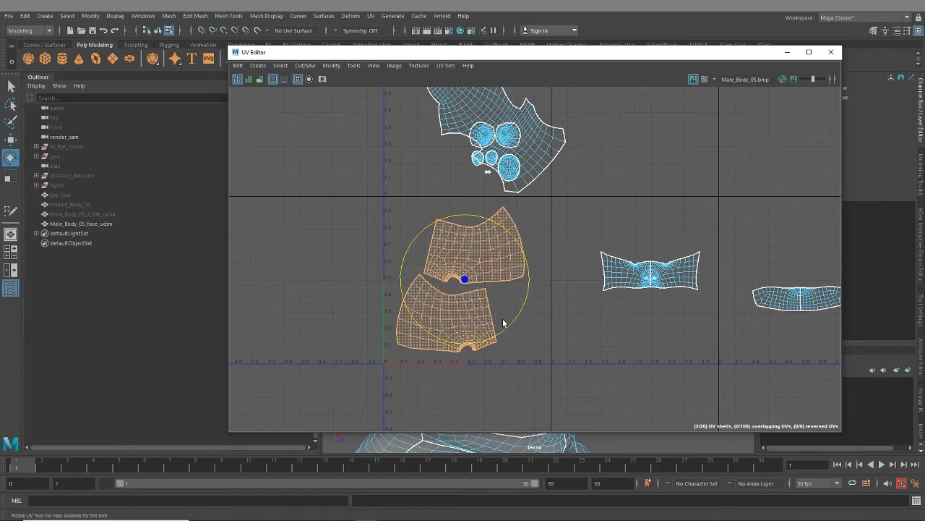
- Scale both forehead shells up to fill the first UV tile and shift them slightly along positive U
key(r)
drag(466, 280, 475, 282)
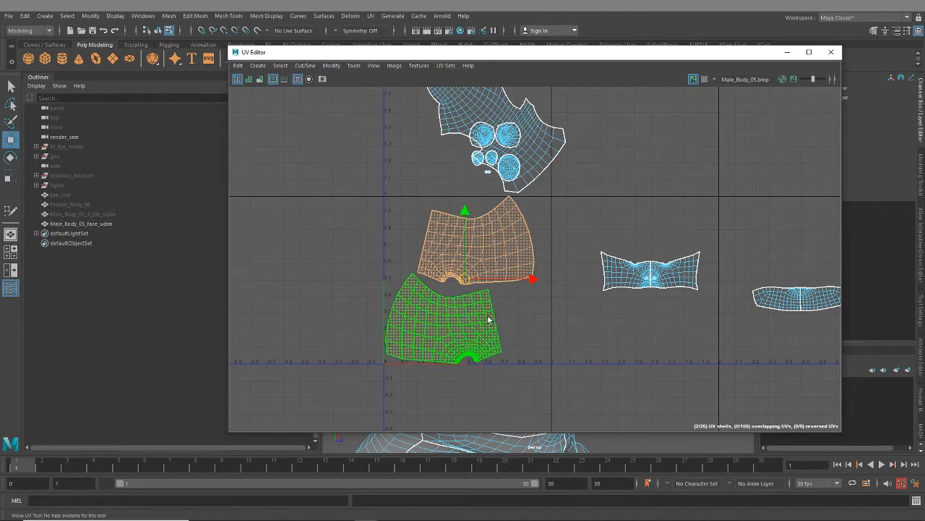
scroll(489, 319, up, 3)
drag(449, 262, 460, 262)
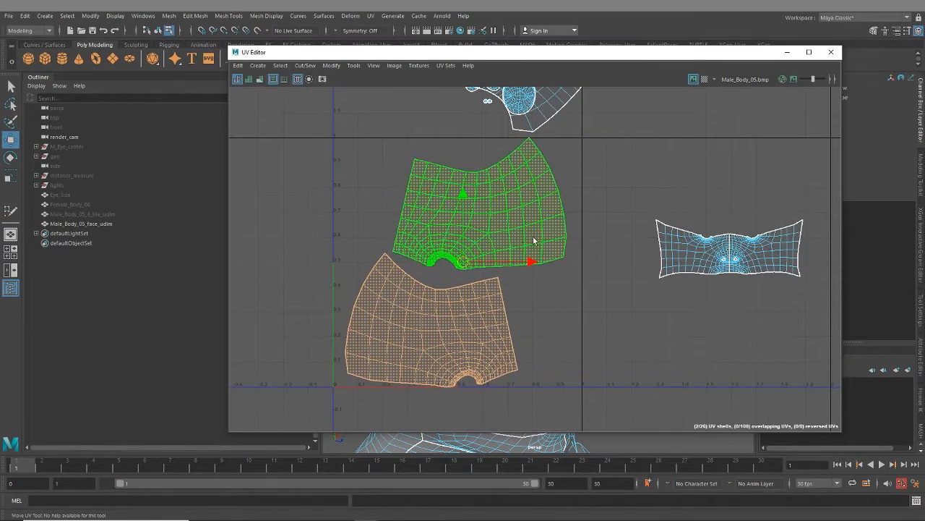
- Lower the upper forehead shell towards the lower one, and fine-tune the pair's fit inside the first tile
click(498, 257)
drag(482, 207, 484, 215)
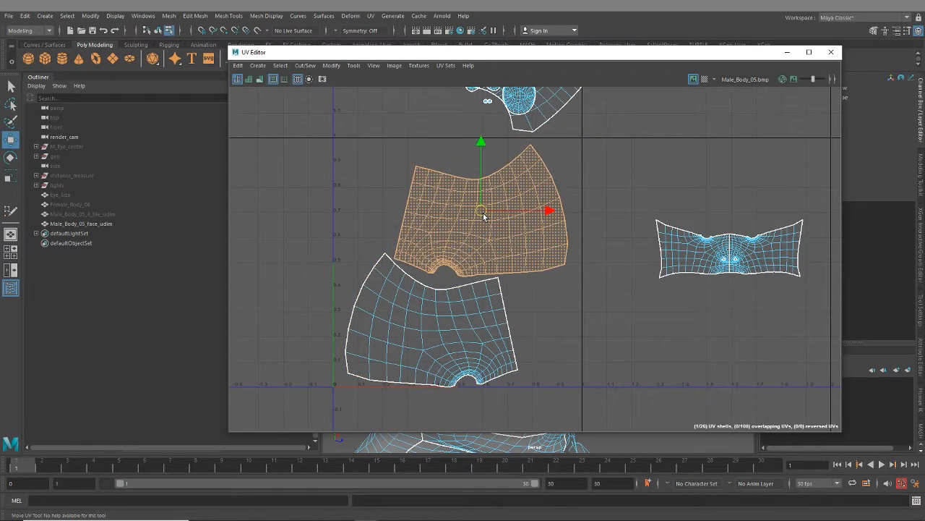
click(465, 346)
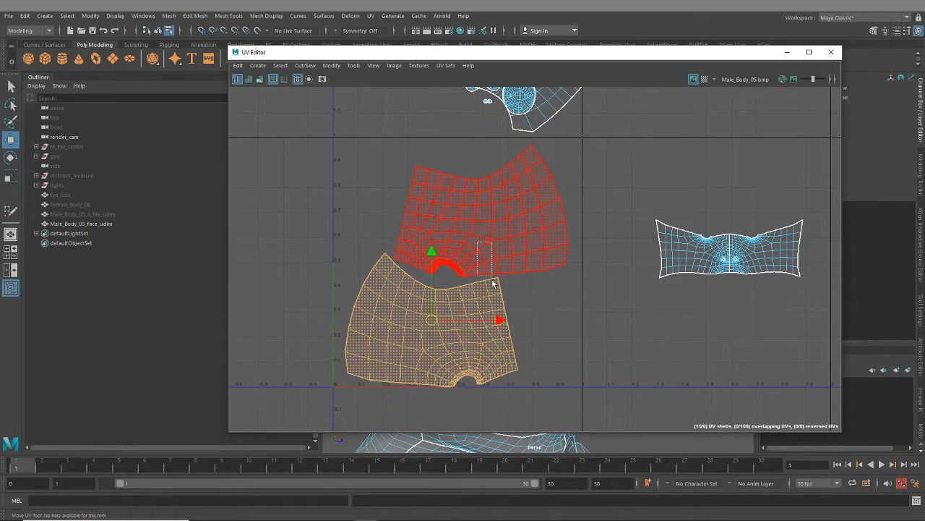
shift+click(479, 259)
drag(457, 259, 461, 268)
- Move both forehead shells along U into negative U, clearing the first UV tile
click(600, 209)
scroll(569, 314, down, 2)
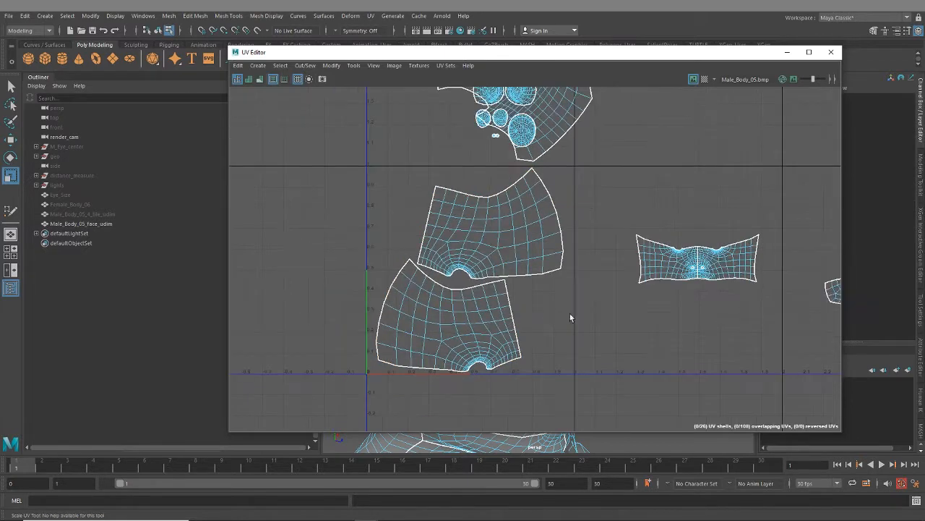
alt+middle_drag(694, 372, 644, 345)
scroll(644, 345, down, 2)
key(ctrl+z)
key(w)
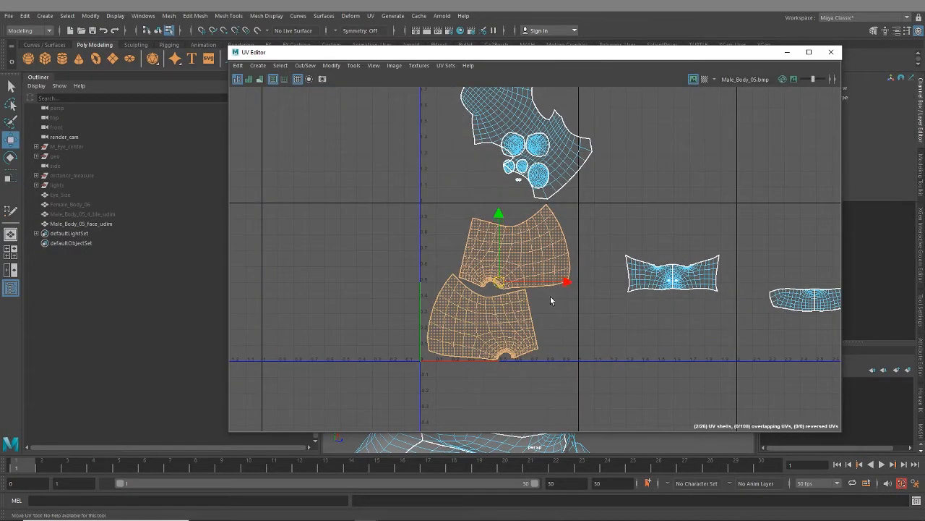
drag(569, 271, 414, 271)
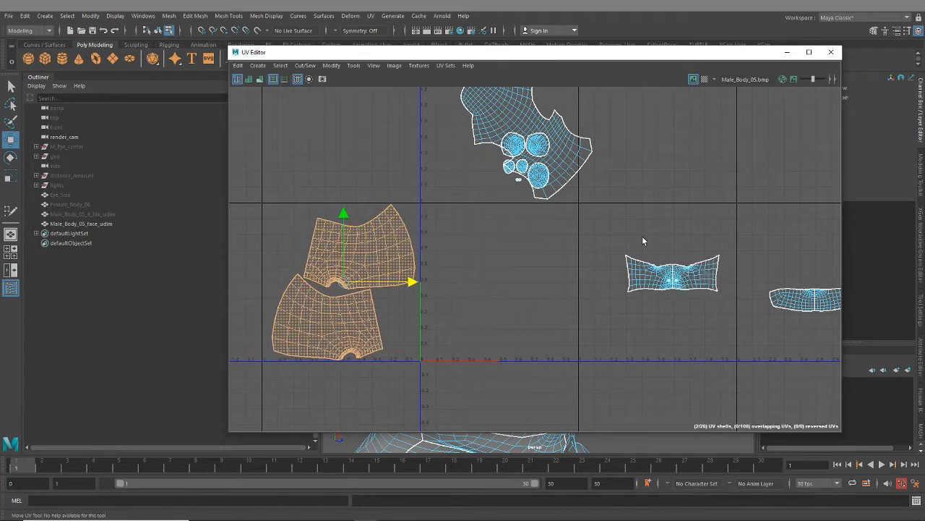
- Select both halves of the eye-and-nose band and lay them out automatically in the first UV tile
drag(643, 238, 698, 300)
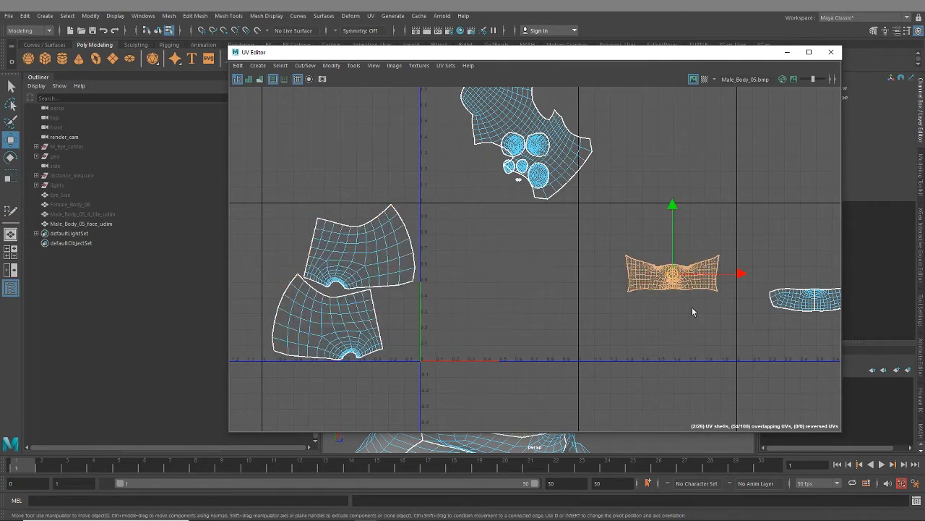
key(ctrl+l)
scroll(499, 353, up, 2)
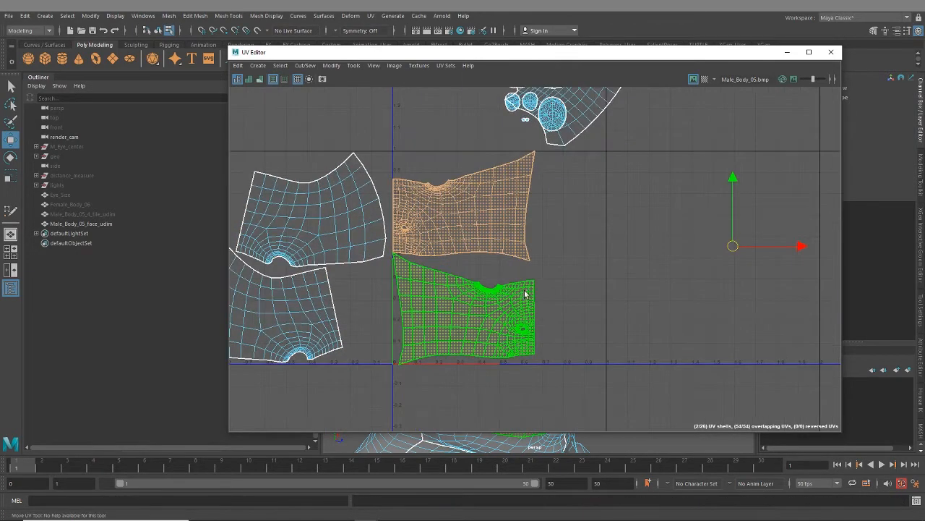
- Move the upper eye-and-nose shell along positive U towards the tile's middle, just above the lower shell
alt+middle_drag(524, 294, 515, 327)
click(484, 246)
drag(456, 243, 488, 255)
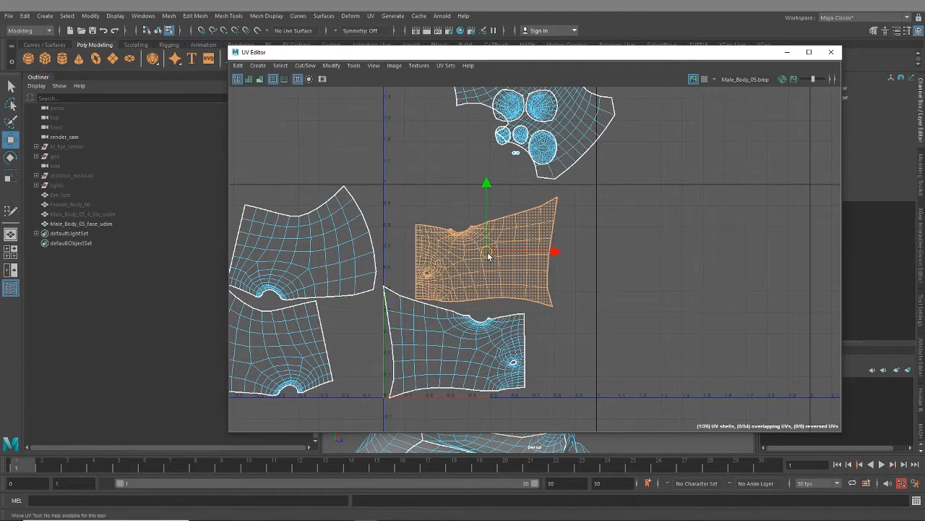
- Select both eye-and-nose shells, adjust their scale slightly and centre the pair in the first tile
shift+click(471, 314)
key(r)
drag(472, 300, 473, 301)
key(w)
drag(539, 298, 557, 297)
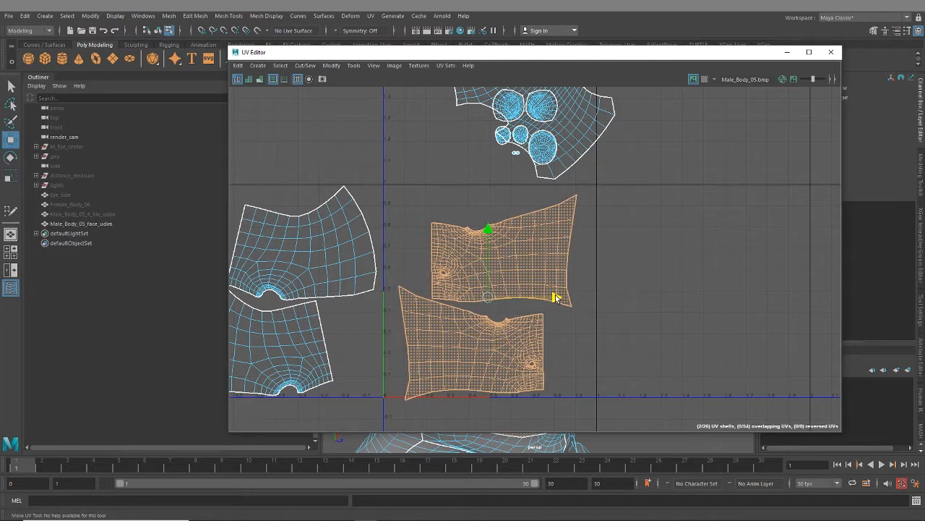
drag(489, 229, 489, 224)
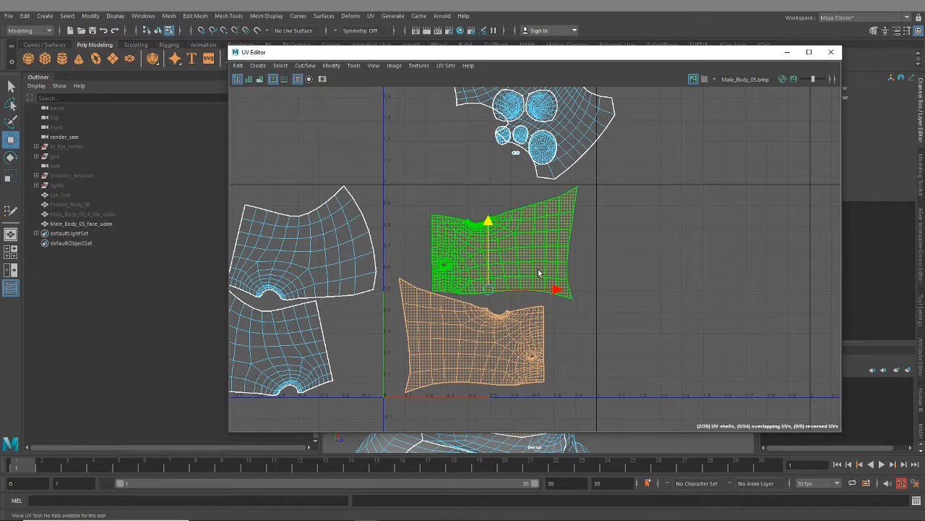
key(e)
drag(539, 247, 554, 263)
key(ctrl+z)
- Rotate the upper eye-and-nose shell clockwise, and nudge the lower shell up with a slight clockwise rotation so they nest together
click(535, 209)
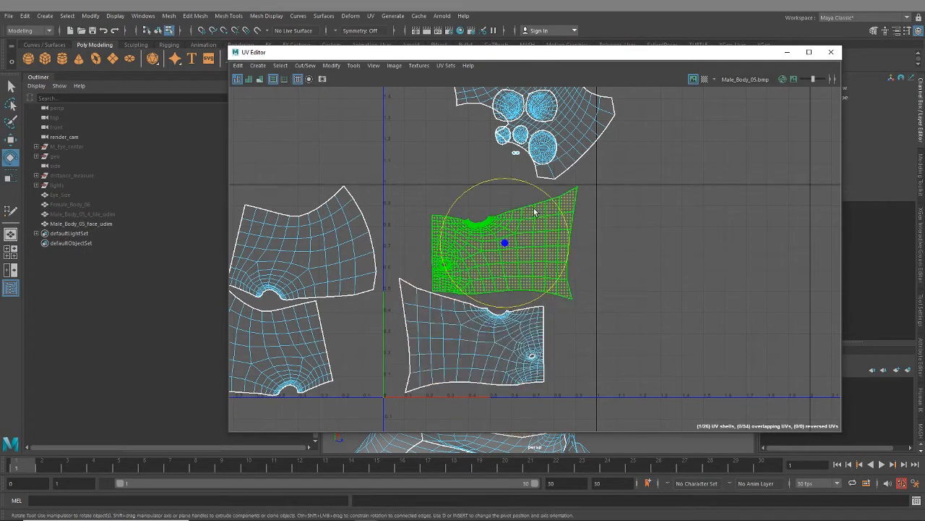
drag(556, 209, 562, 219)
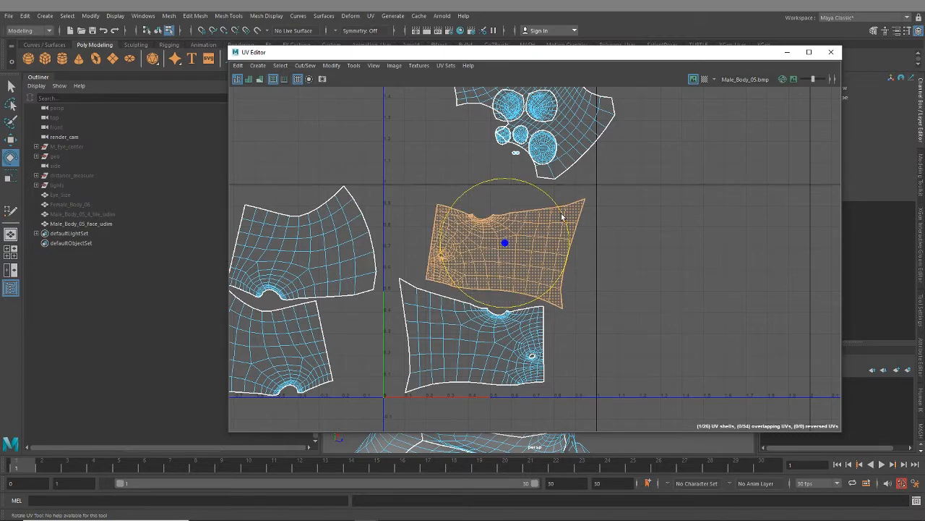
click(526, 356)
key(w)
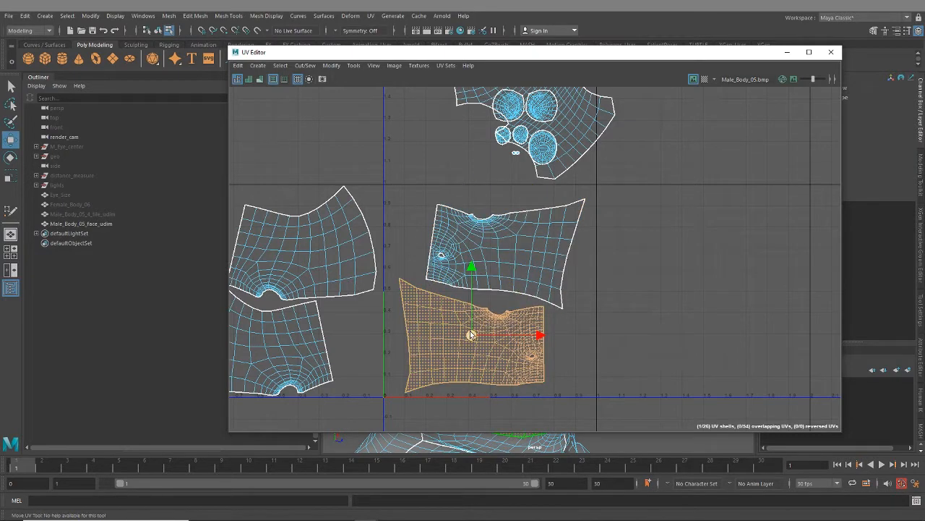
drag(470, 335, 470, 329)
key(e)
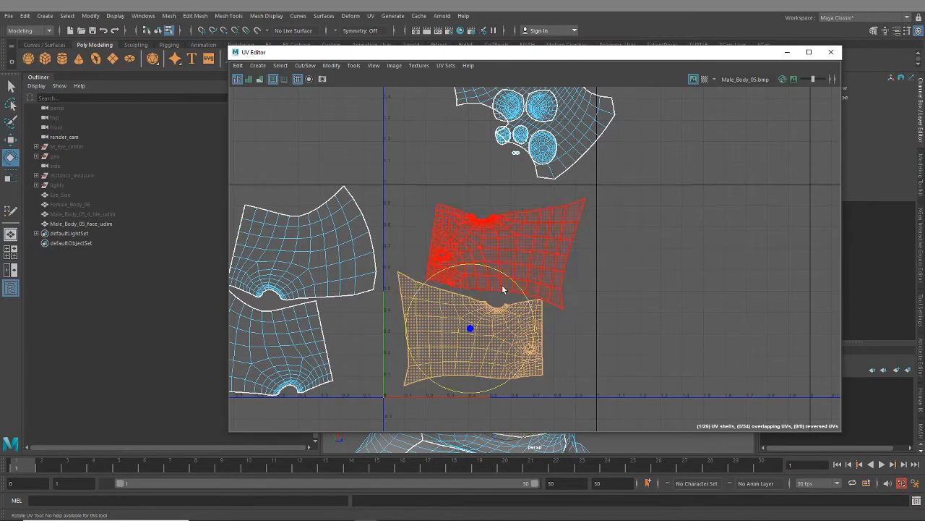
drag(511, 280, 515, 286)
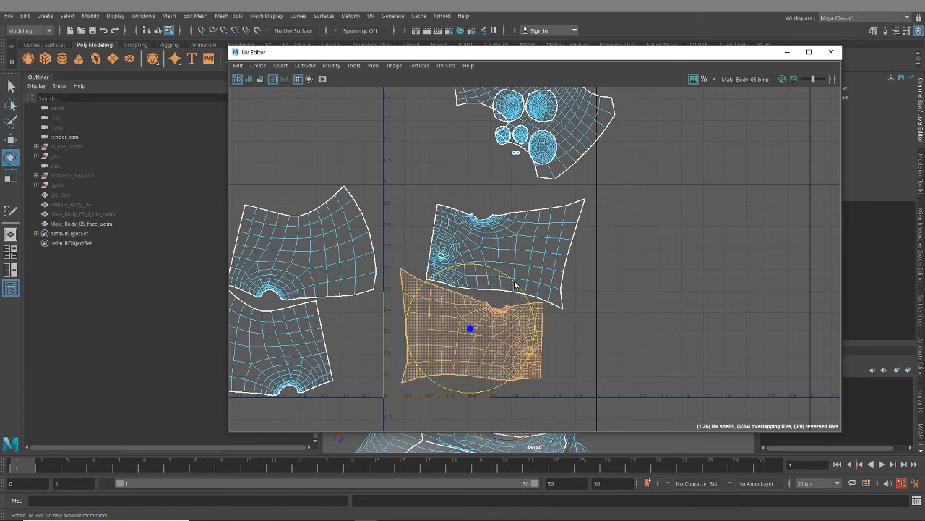
- Scale both eye-and-nose shells up together to fill the first tile and adjust their position along U
shift+click(546, 291)
key(r)
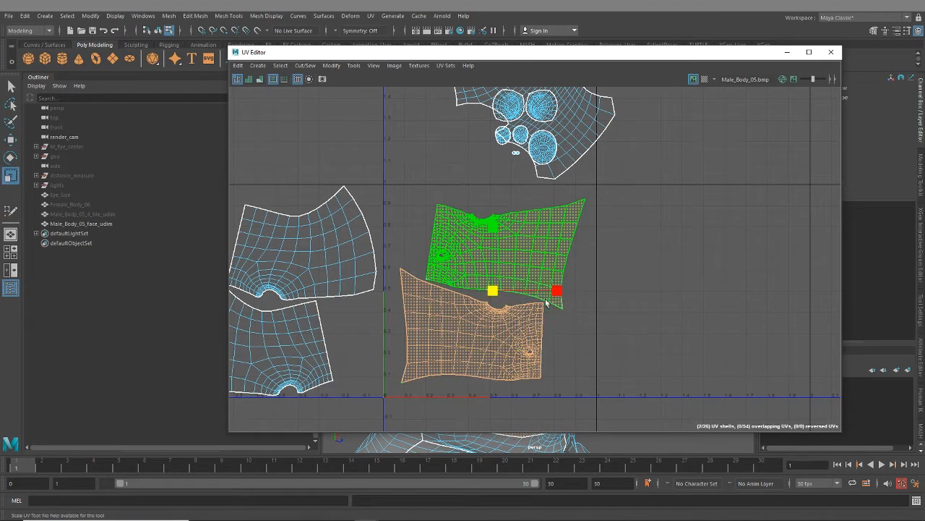
drag(491, 291, 500, 295)
key(w)
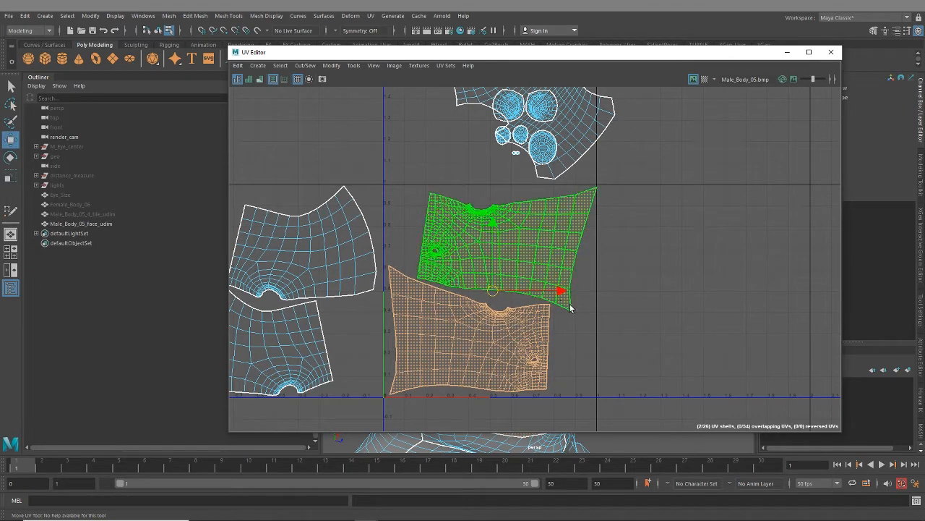
drag(558, 294, 556, 294)
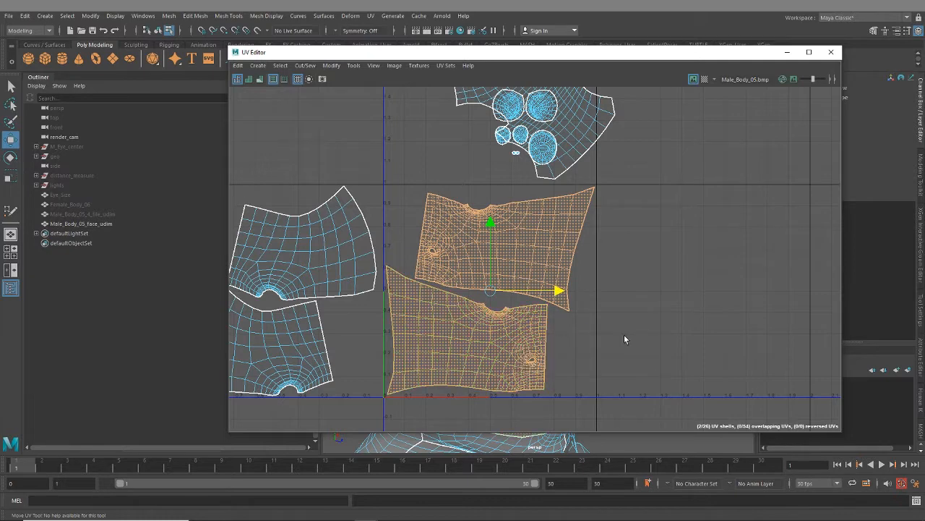
- Move both eye-and-nose shells along U into the second UV tile and clear the selection
scroll(624, 339, down, 3)
drag(607, 313, 754, 322)
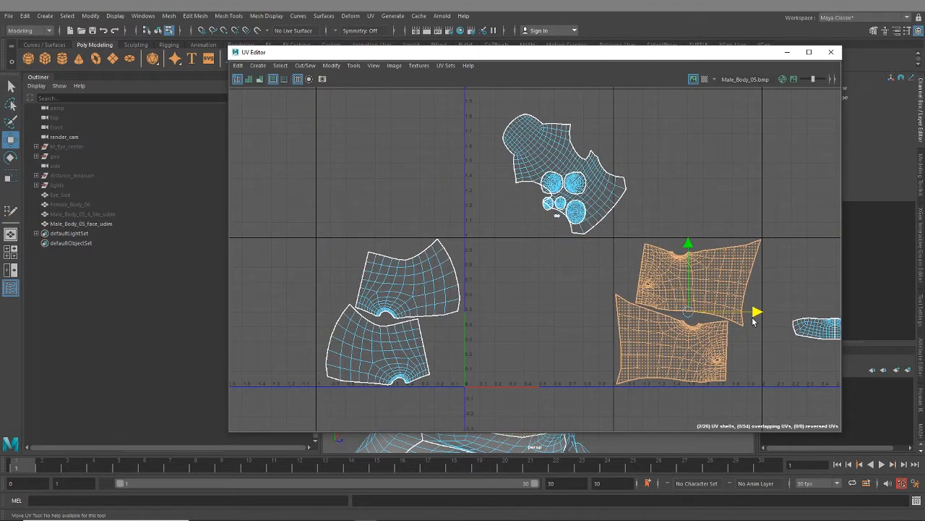
alt+middle_drag(726, 394, 548, 346)
click(623, 330)
- Select both halves of the mouth-and-chin band and lay them out automatically in the first UV tile
alt+middle_drag(680, 324, 570, 328)
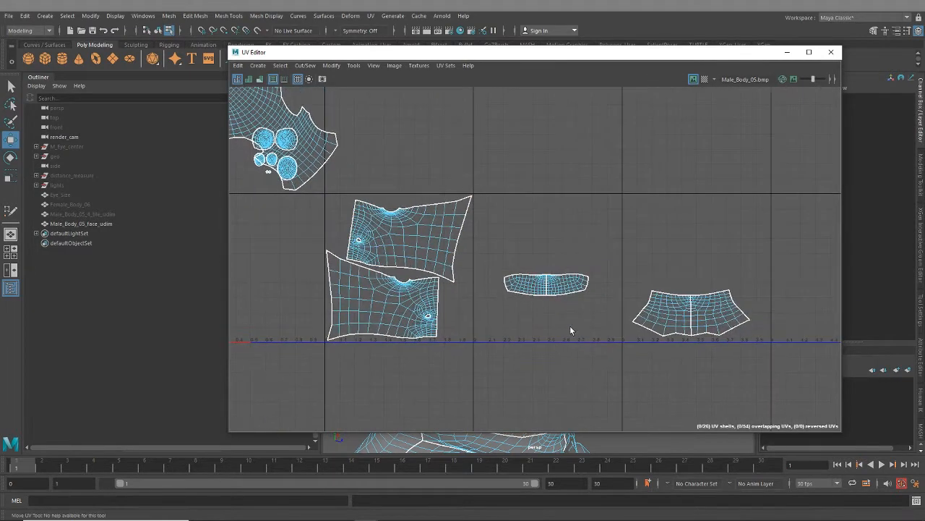
drag(506, 235, 594, 314)
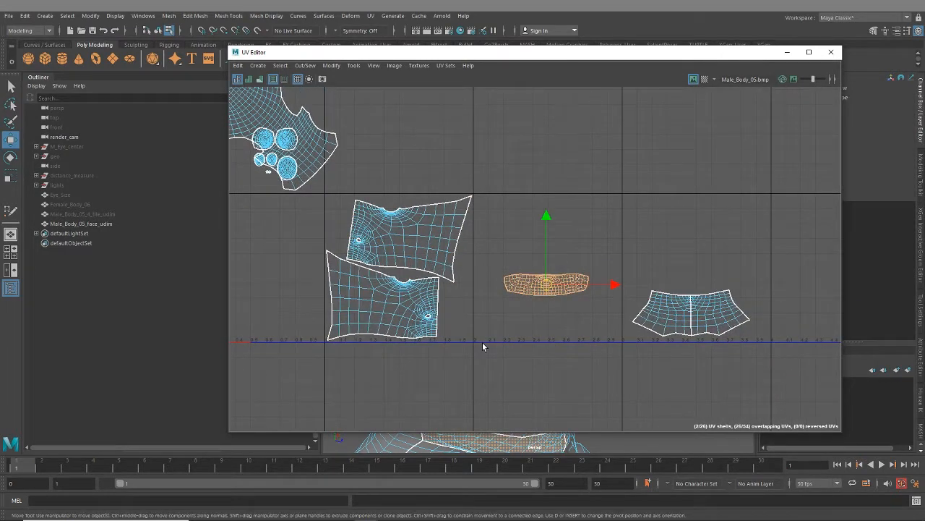
key(ctrl+l)
scroll(451, 355, down, 2)
alt+middle_drag(331, 345, 537, 329)
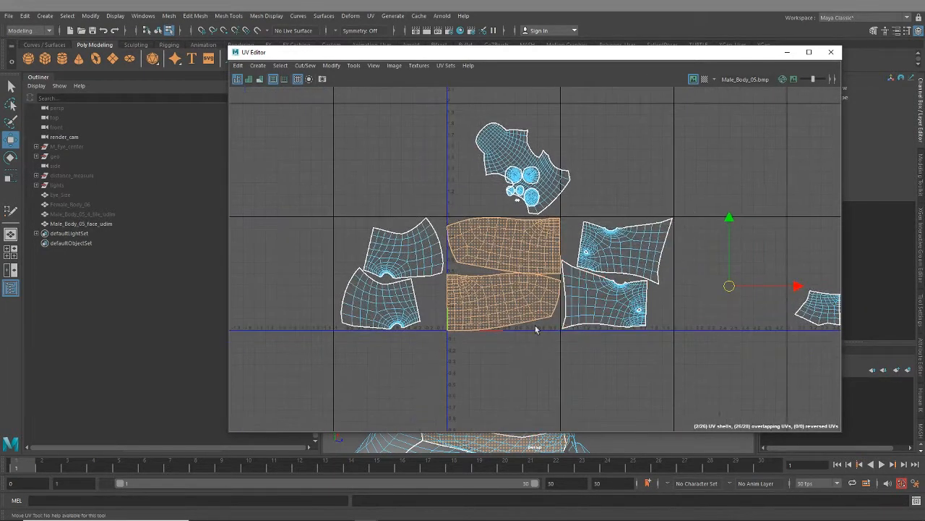
- Select both mouth-and-chin shells and scale them down slightly to leave a small margin inside the tile
scroll(514, 301, up, 4)
click(483, 187)
key(w)
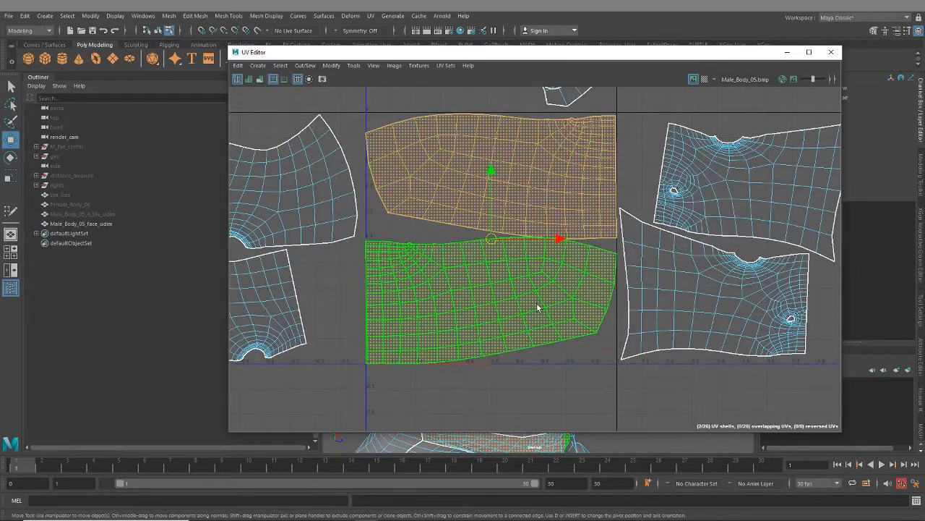
shift+click(537, 306)
key(r)
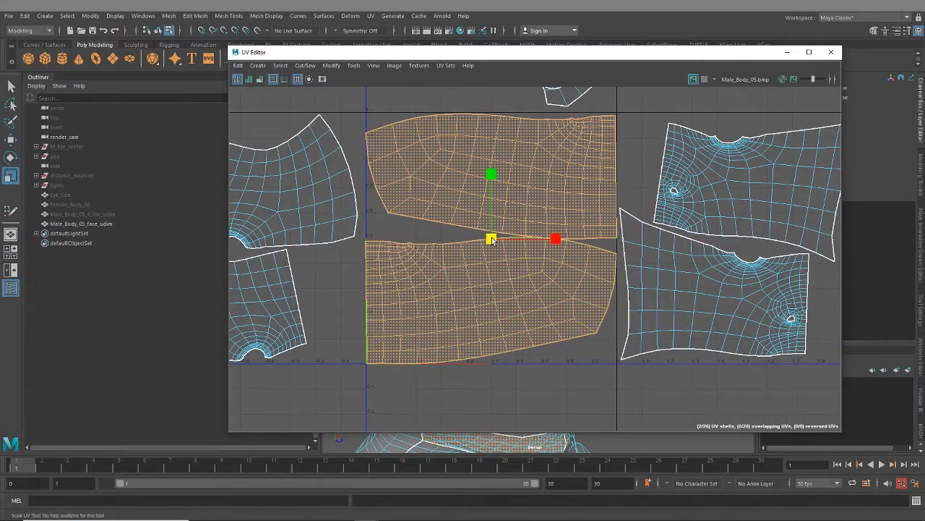
drag(495, 239, 491, 240)
- Move both enlarged mouth-and-chin shells along U into the third UV tile
scroll(499, 268, down, 3)
alt+middle_drag(622, 314, 521, 304)
key(w)
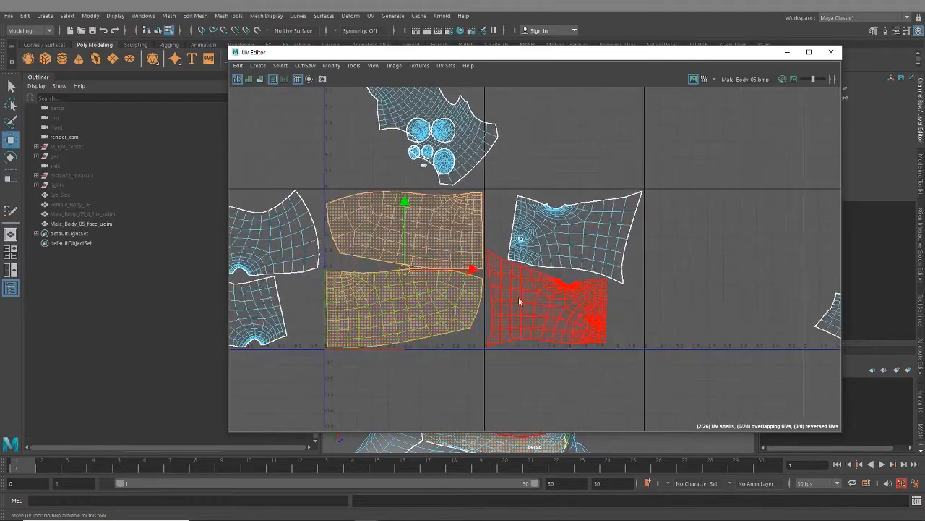
drag(490, 271, 806, 271)
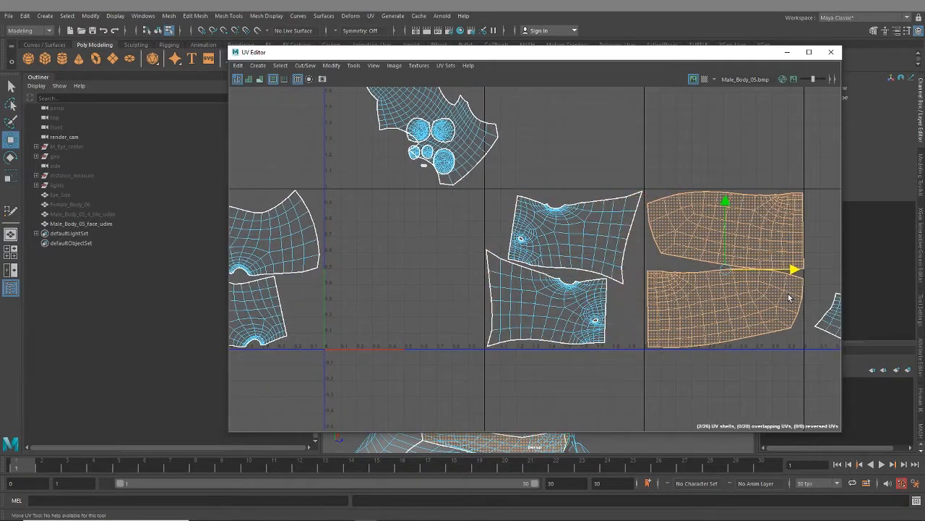
- Select the large head shell and the small round shells above the first UV tile and lay them out automatically inside it
alt+middle_drag(647, 290, 756, 324)
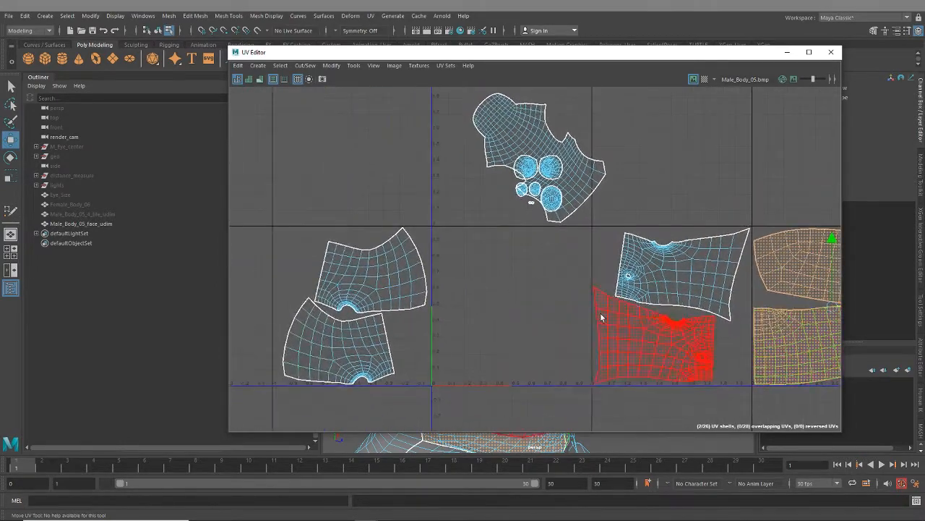
alt+middle_drag(514, 298, 478, 336)
drag(453, 155, 552, 285)
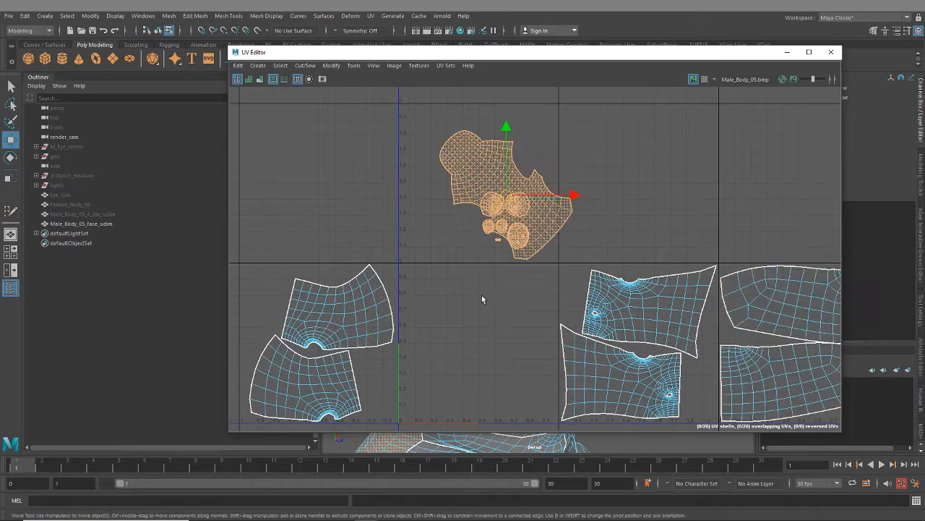
key(ctrl+l)
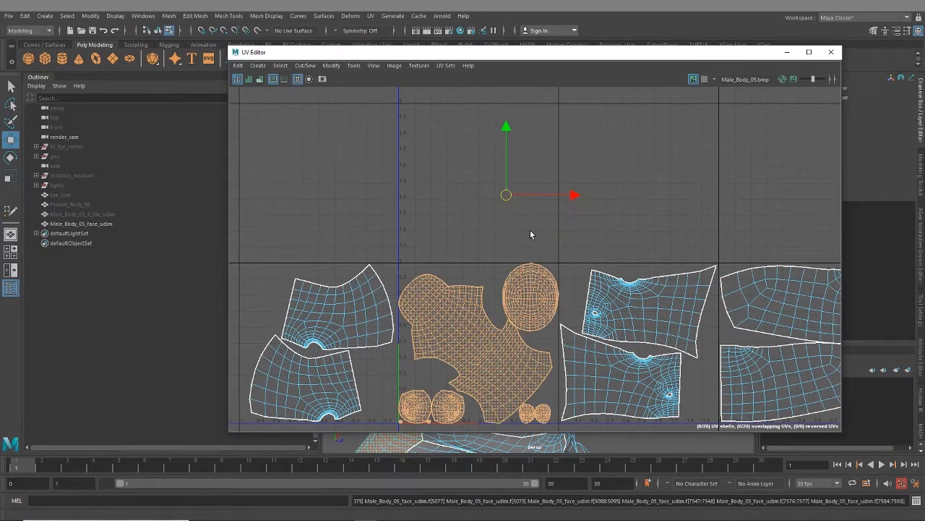
- Rotate the large head shell until its line of symmetry stands vertically
click(499, 327)
key(r)
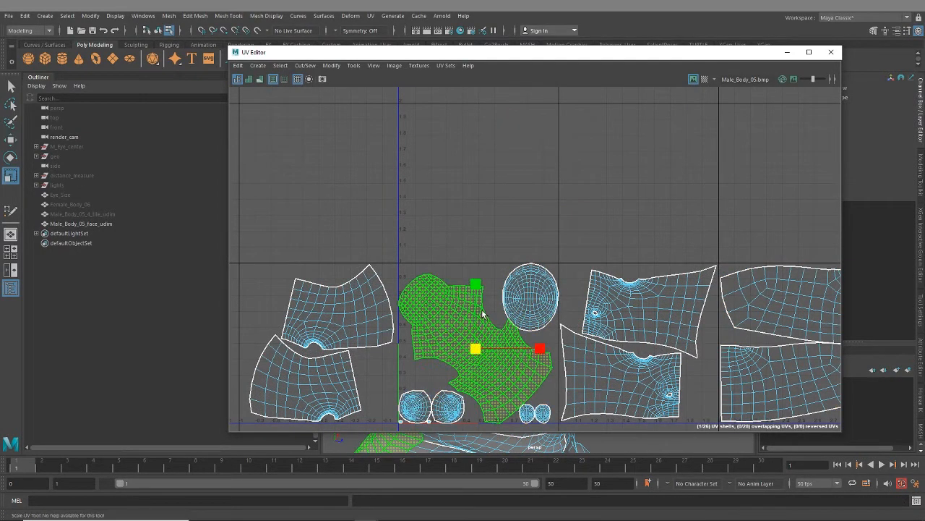
key(e)
drag(498, 311, 540, 336)
alt+middle_drag(540, 336, 531, 286)
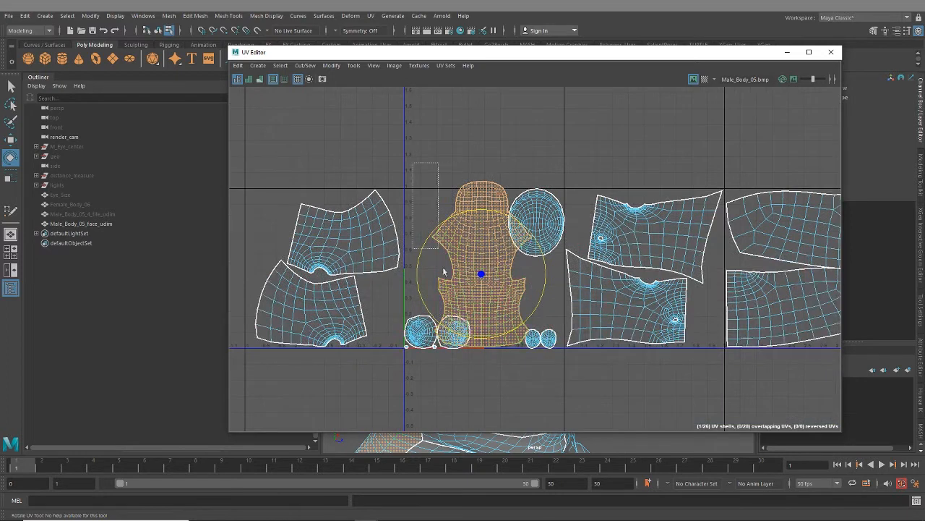
- Select the upright head shell together with all the round shells and lay them out automatically in the first UV tile again
drag(536, 377, 535, 378)
drag(403, 184, 556, 389)
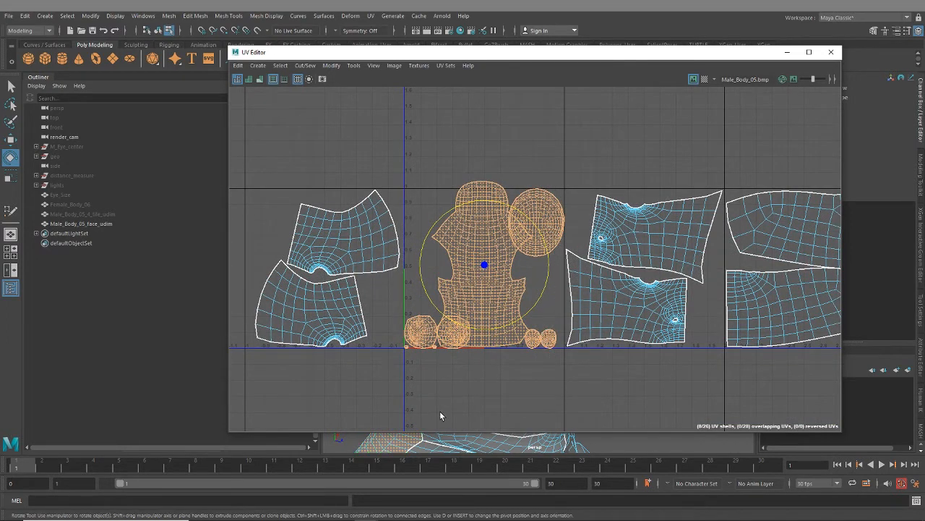
key(ctrl+l)
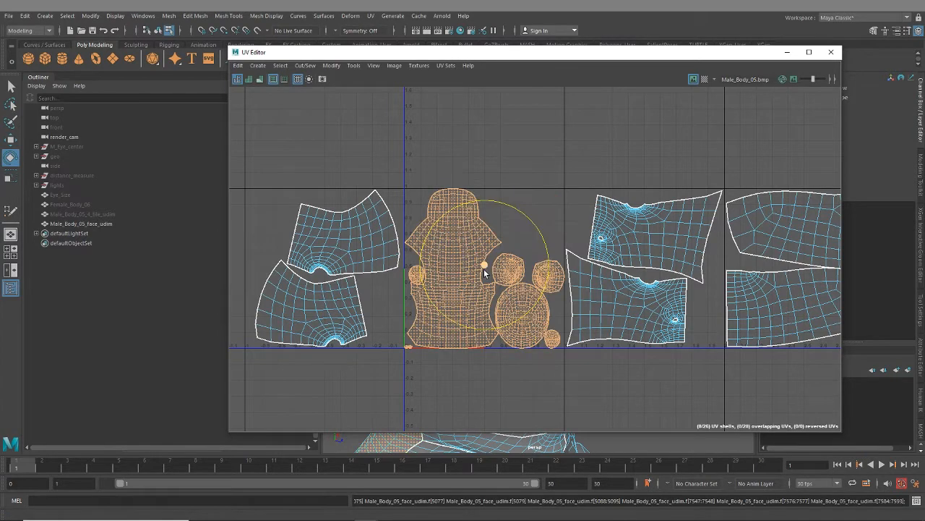
- Move the small oval from beside the head shell to above the round shells, and align the two medium round shells side by side
scroll(485, 279, up, 3)
scroll(423, 289, up, 1)
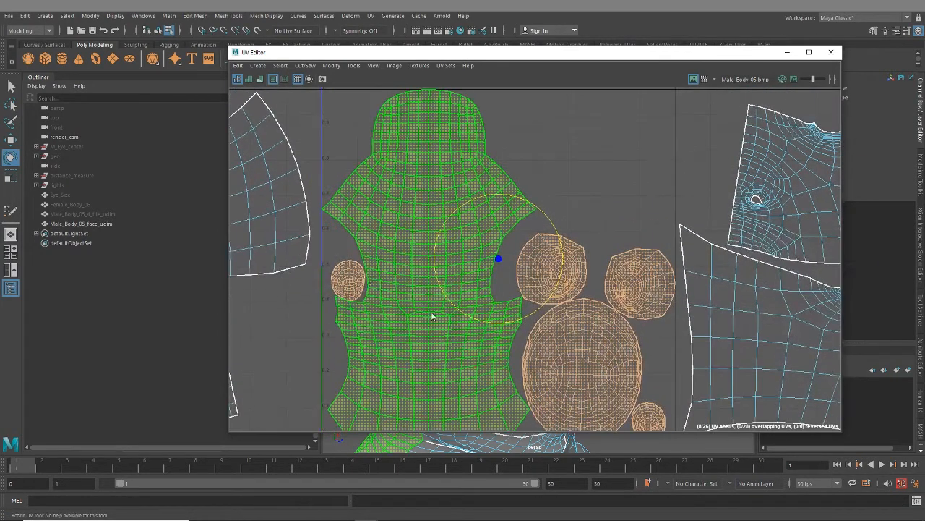
click(340, 276)
key(w)
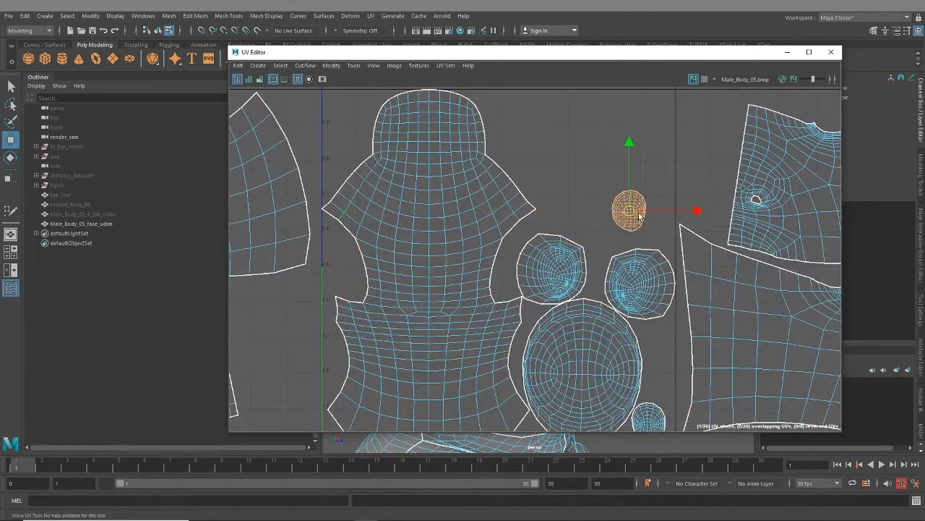
drag(653, 217, 658, 212)
click(642, 284)
drag(644, 284, 609, 259)
shift+click(550, 268)
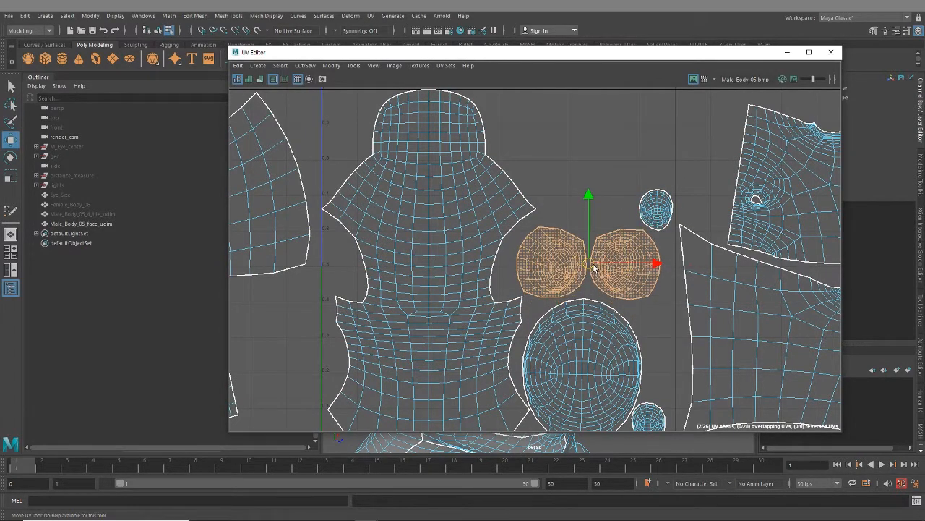
click(613, 218)
- Move the two tiny round shells slightly inward from the corner of the first UV tile
scroll(614, 231, down, 2)
alt+middle_drag(613, 233, 612, 169)
scroll(438, 329, up, 9)
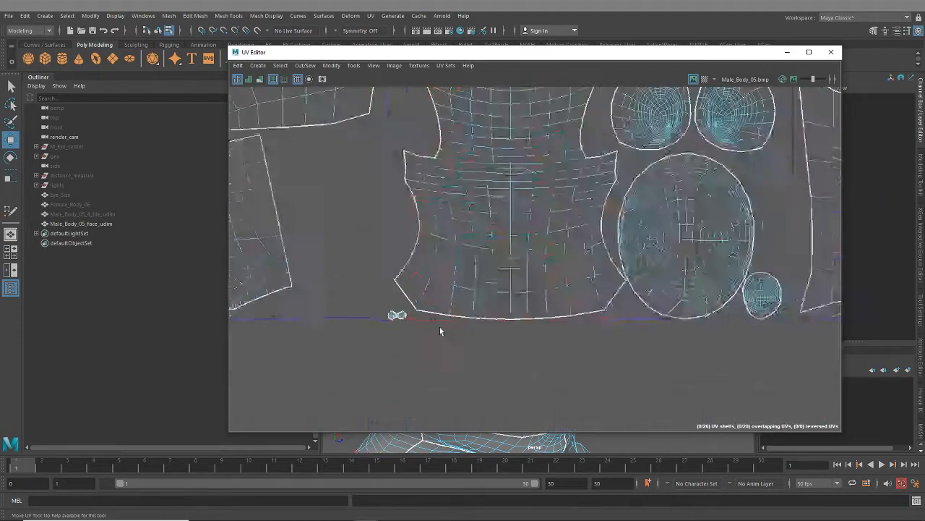
drag(372, 313, 373, 312)
drag(350, 279, 357, 268)
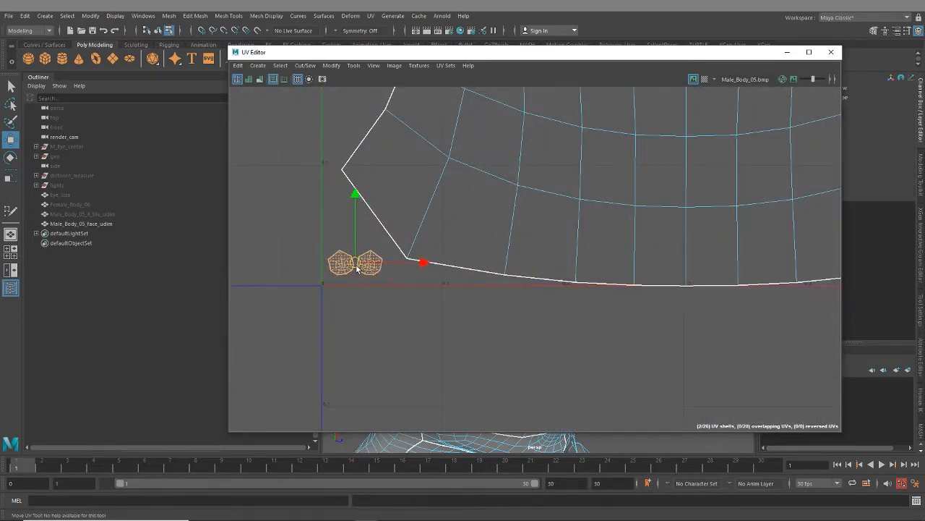
- Move the small oval shell beside the large oval slightly up, away from the tile's lower edge
scroll(535, 345, down, 3)
alt+middle_drag(755, 269, 543, 299)
scroll(667, 319, up, 3)
alt+middle_drag(670, 314, 478, 308)
click(579, 280)
drag(594, 281, 602, 268)
- Move the large oval shell slightly up to leave a margin above the tile's lower edge
scroll(497, 319, down, 3)
alt+middle_drag(425, 122, 507, 225)
click(501, 295)
alt+middle_drag(512, 322, 527, 294)
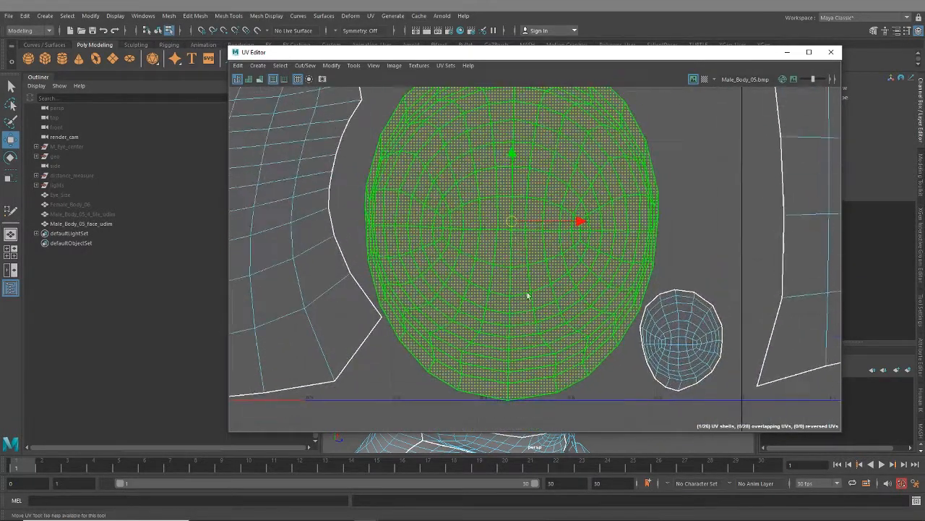
drag(513, 219, 515, 205)
scroll(514, 270, down, 3)
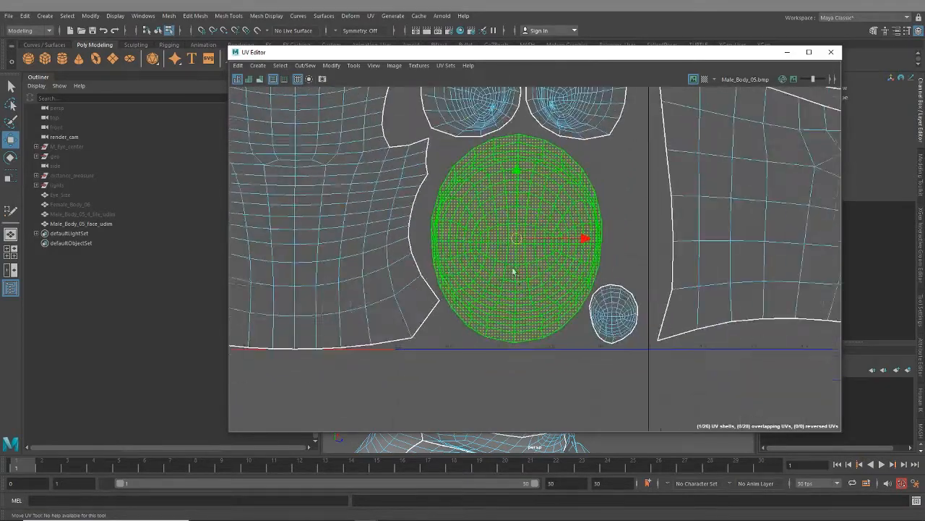
- Scale the large head shell down slightly to leave a margin inside the first UV tile and clear the selection
alt+middle_drag(450, 111, 497, 311)
alt+middle_drag(518, 113, 548, 185)
click(546, 186)
alt+middle_drag(371, 152, 536, 226)
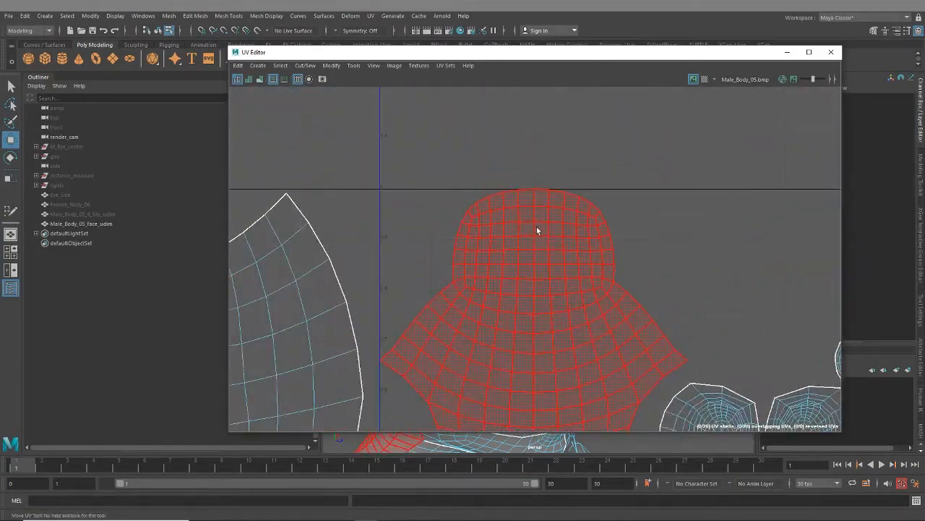
click(537, 227)
alt+middle_drag(554, 340, 547, 86)
mouse_move(564, 264)
alt+middle_down()
mouse_move(554, 166)
mouse_move(551, 270)
alt+middle_up()
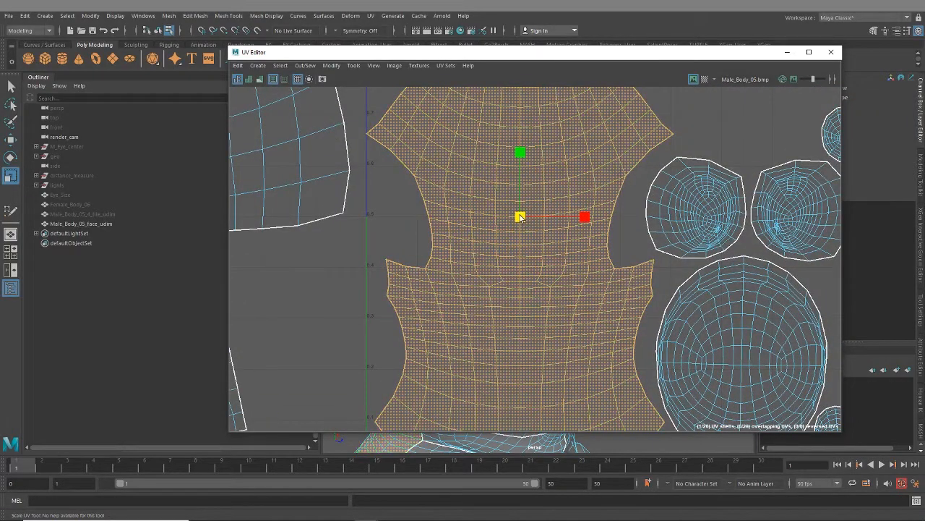
drag(520, 218, 520, 219)
alt+middle_drag(519, 219, 524, 78)
click(652, 348)
- Select all the head and round shells in the first UV tile and move them along U into the fifth tile
alt+right_drag(653, 349, 662, 246)
alt+middle_drag(662, 246, 500, 347)
alt+middle_drag(630, 294, 644, 270)
alt+right_drag(643, 270, 552, 289)
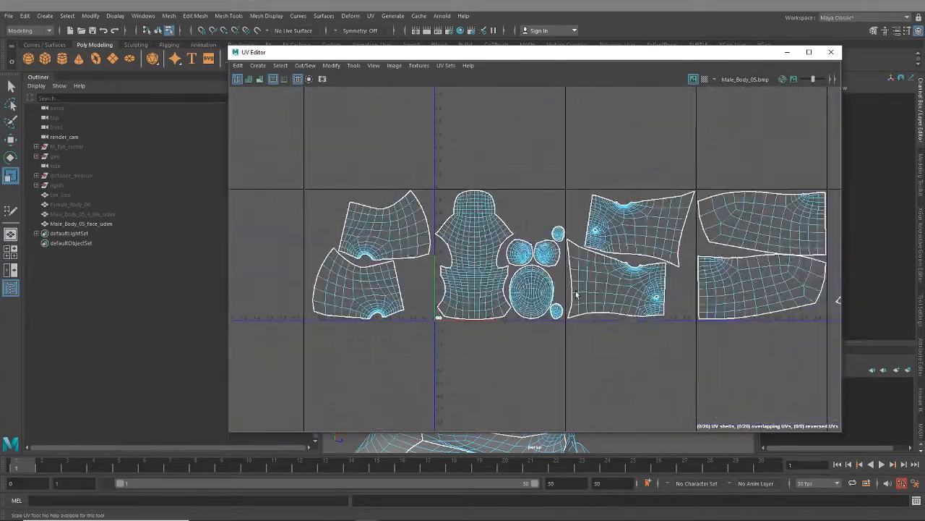
alt+middle_drag(569, 290, 420, 294)
alt+right_drag(622, 329, 587, 321)
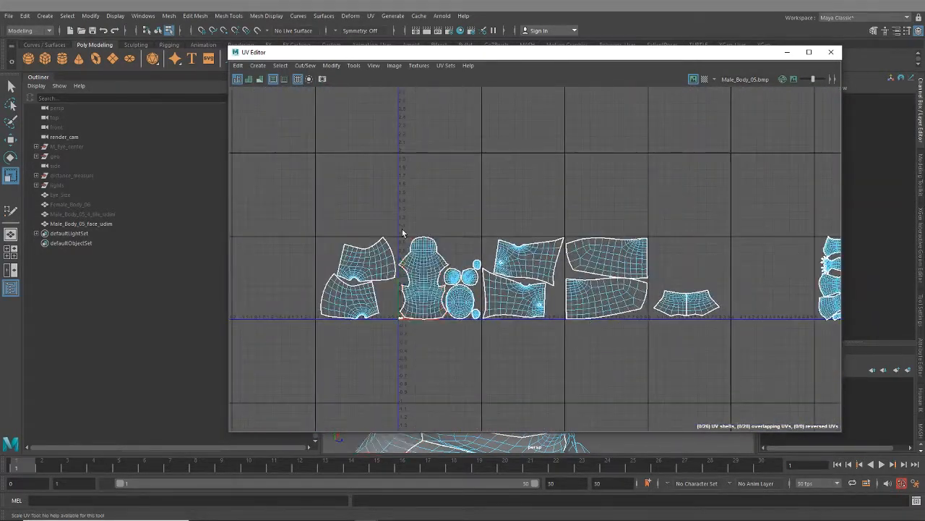
drag(395, 216, 430, 315)
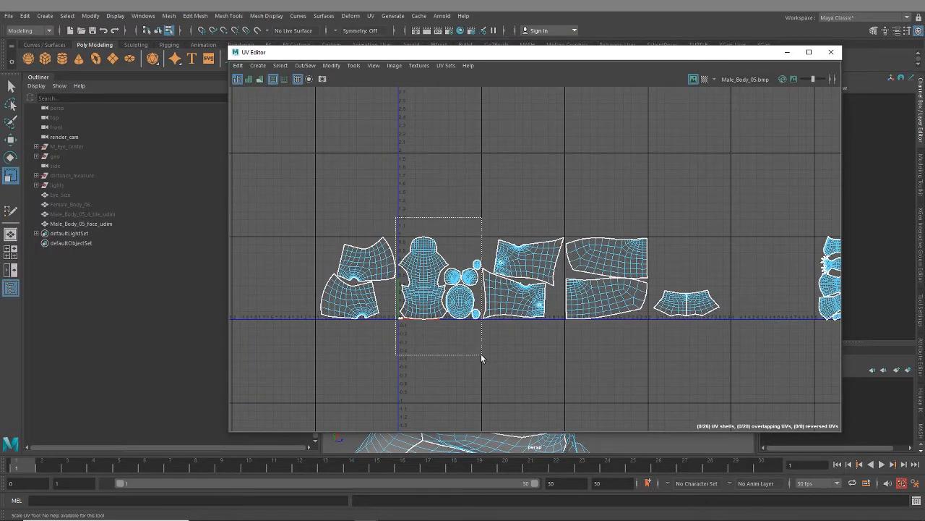
drag(481, 354, 481, 355)
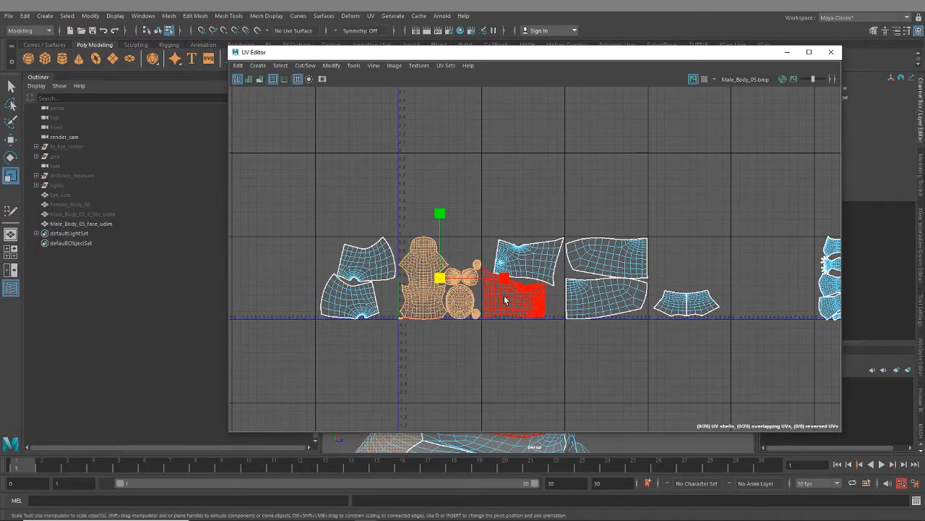
key(w)
alt+middle_drag(518, 285, 483, 293)
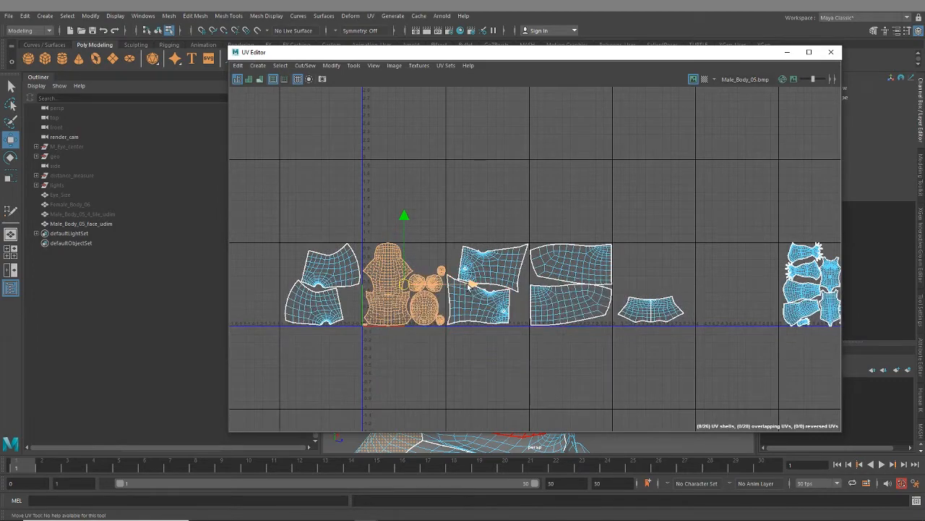
drag(468, 283, 805, 284)
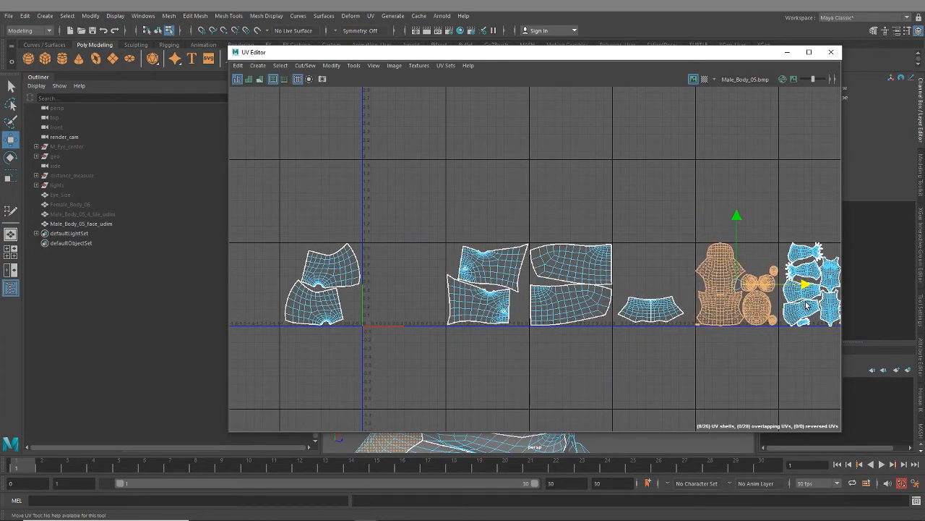
- Examine the margins of the moved head shells and of the neighbouring arm and torso shells within their UV tiles
scroll(761, 347, up, 10)
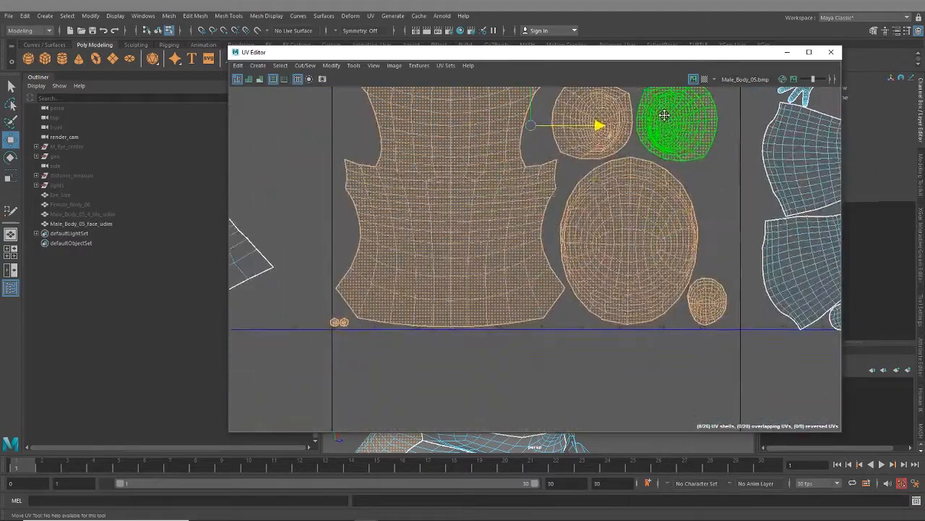
alt+middle_drag(665, 116, 648, 140)
drag(579, 152, 587, 151)
alt+middle_drag(588, 151, 347, 292)
scroll(648, 296, down, 3)
scroll(517, 167, up, 4)
scroll(438, 159, up, 5)
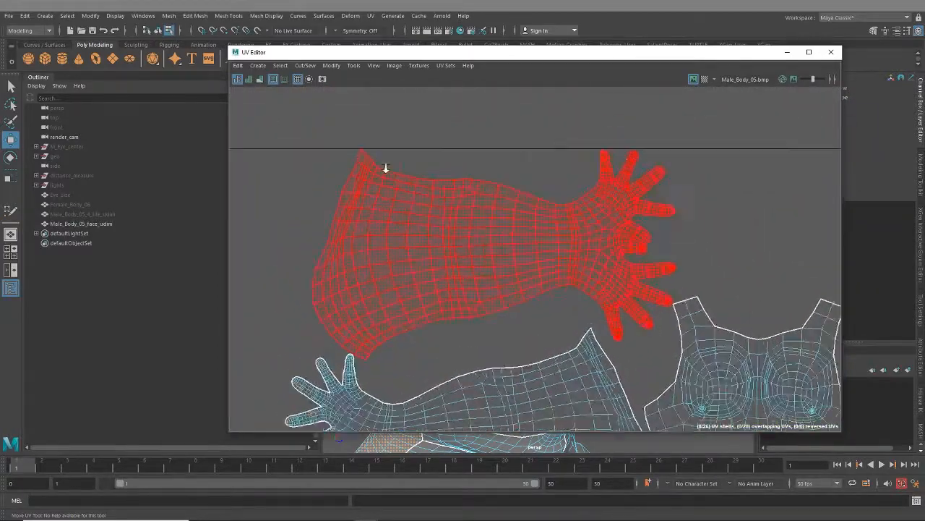
scroll(510, 287, down, 8)
scroll(514, 293, up, 1)
alt+middle_drag(522, 310, 527, 146)
alt+middle_drag(344, 278, 768, 311)
scroll(422, 269, down, 3)
- Select both mirrored halves of the small band in the fourth UV tile and lay them out automatically in the first tile
alt+middle_drag(344, 306, 609, 211)
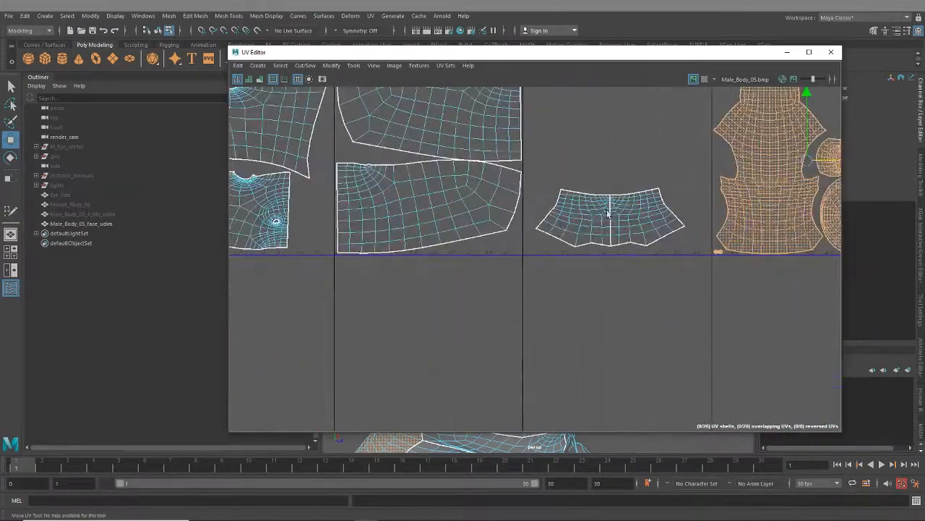
click(609, 210)
scroll(648, 271, down, 1)
alt+middle_drag(616, 286, 616, 341)
scroll(617, 345, down, 3)
alt+middle_drag(460, 303, 672, 260)
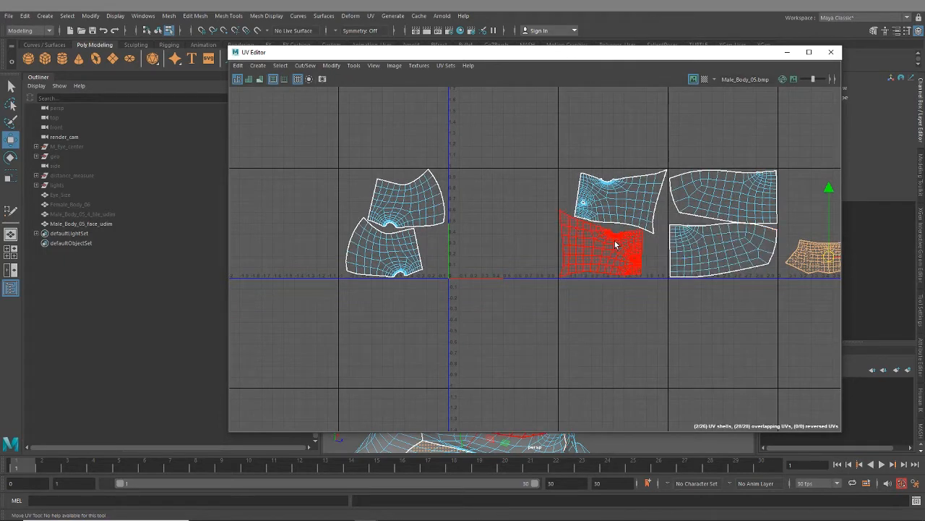
key(ctrl+l)
- Try moving the upper shell about 0.24 along U and 0.04 down, and rotating the lower shell about 30 degrees clockwise
scroll(494, 199, up, 3)
alt+middle_drag(493, 201, 522, 226)
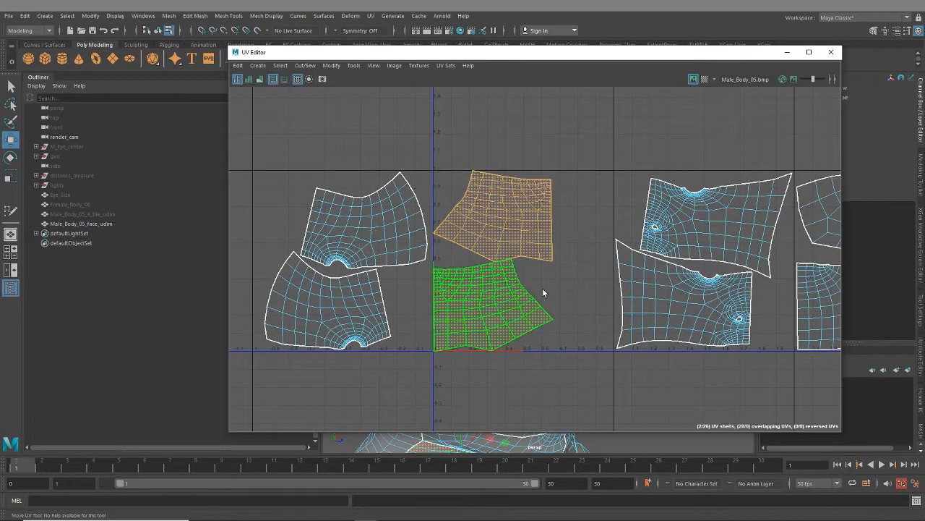
click(525, 224)
drag(504, 232, 538, 226)
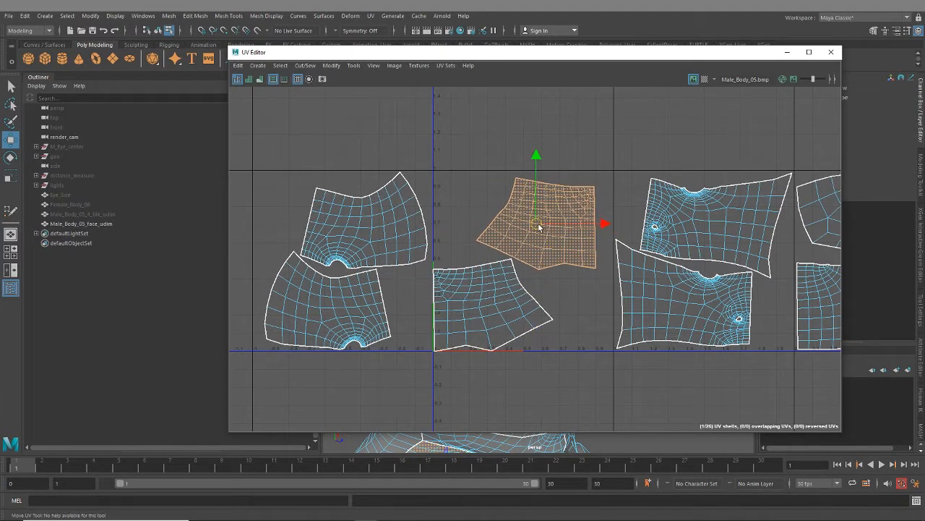
click(527, 309)
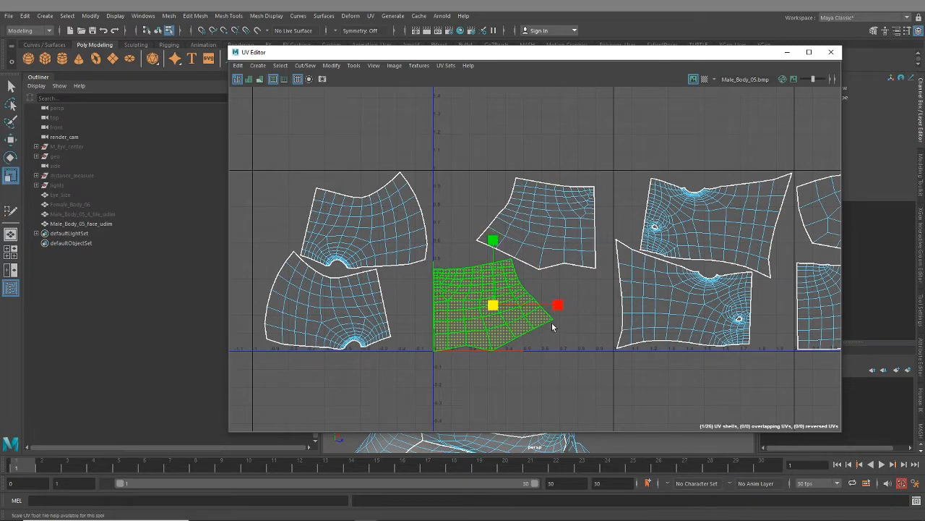
key(e)
drag(532, 310, 564, 291)
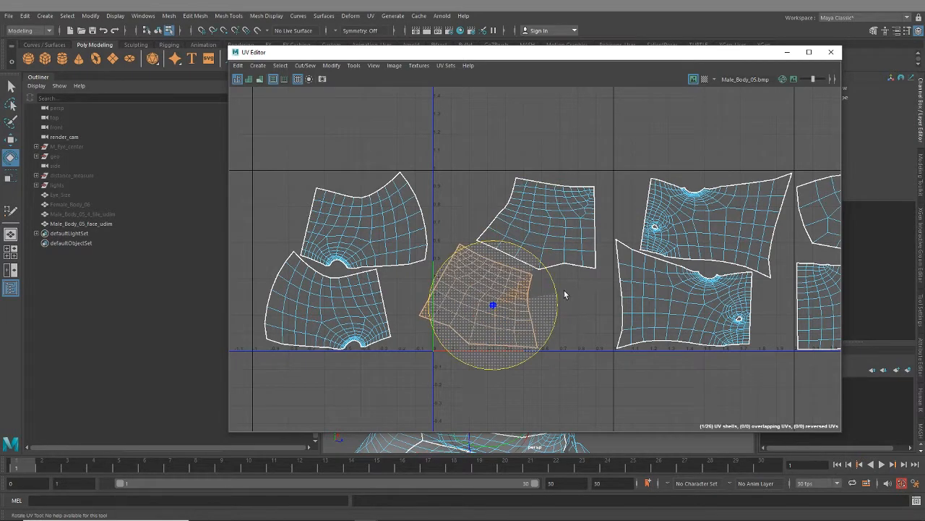
- Try to tuck the upper shell closer to the rotated lower one and shift both toward the tile's centre
click(553, 230)
key(w)
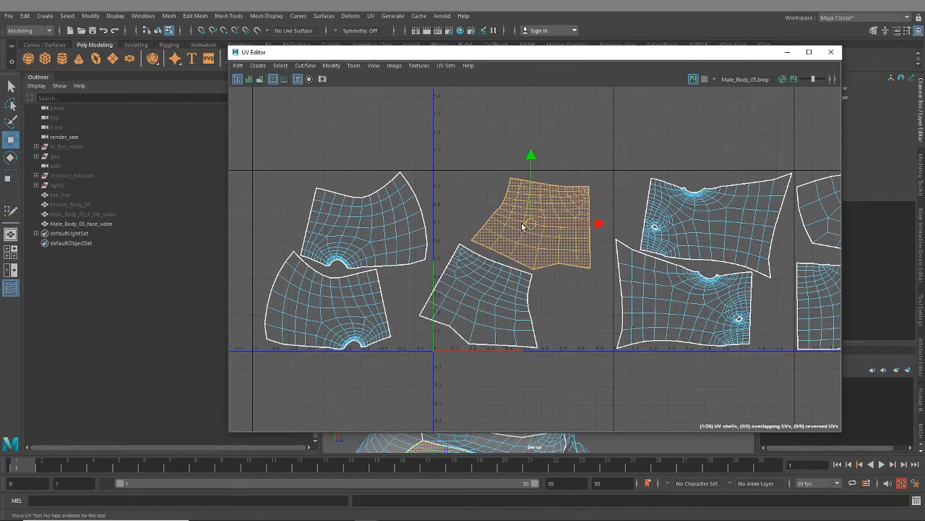
drag(536, 225, 513, 221)
shift+click(527, 304)
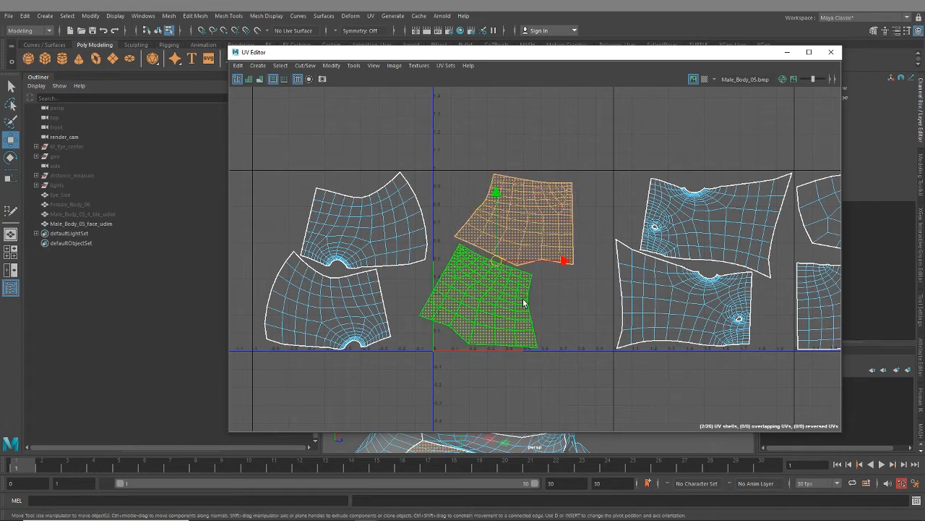
drag(501, 258, 522, 258)
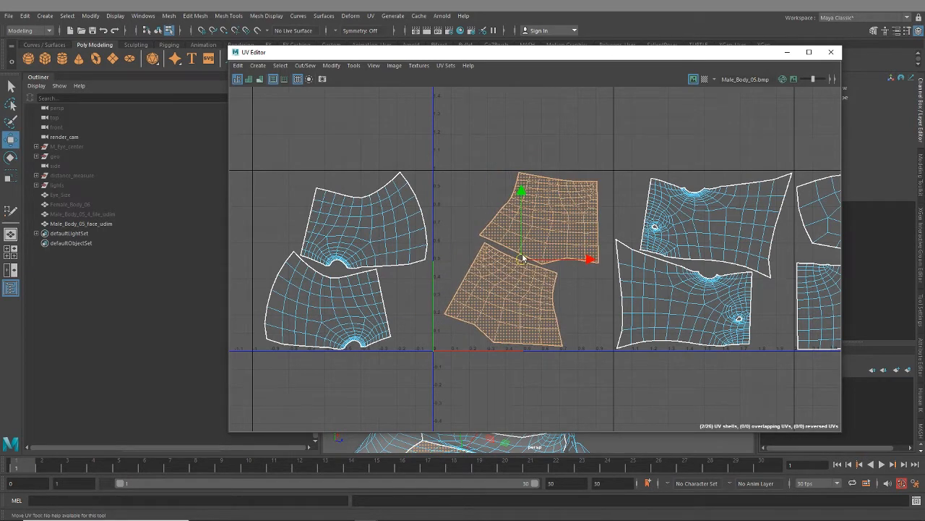
- Undo the moves and the rotation of the two shells in the first UV tile
key(ctrl+z)
key(ctrl+z)
key(ctrl+z)
key(ctrl+z)
key(ctrl+z)
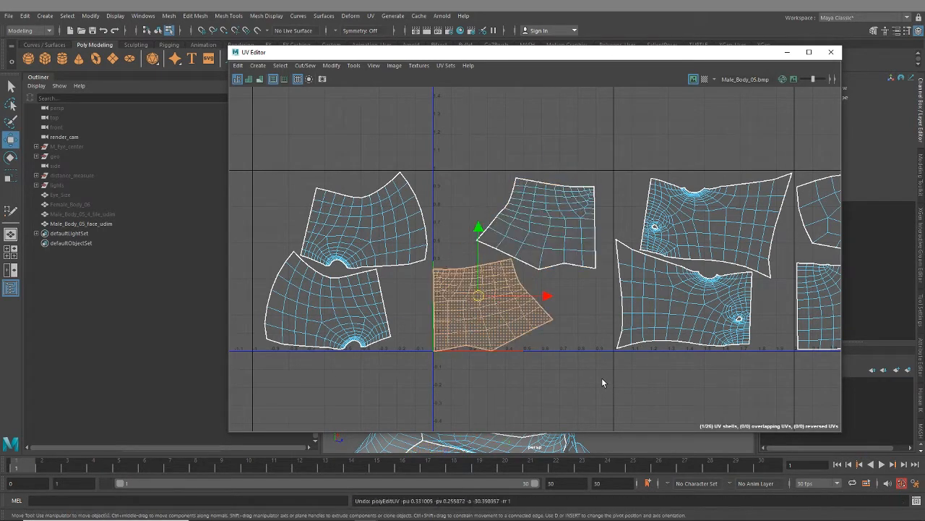
key(ctrl+z)
key(ctrl+z)
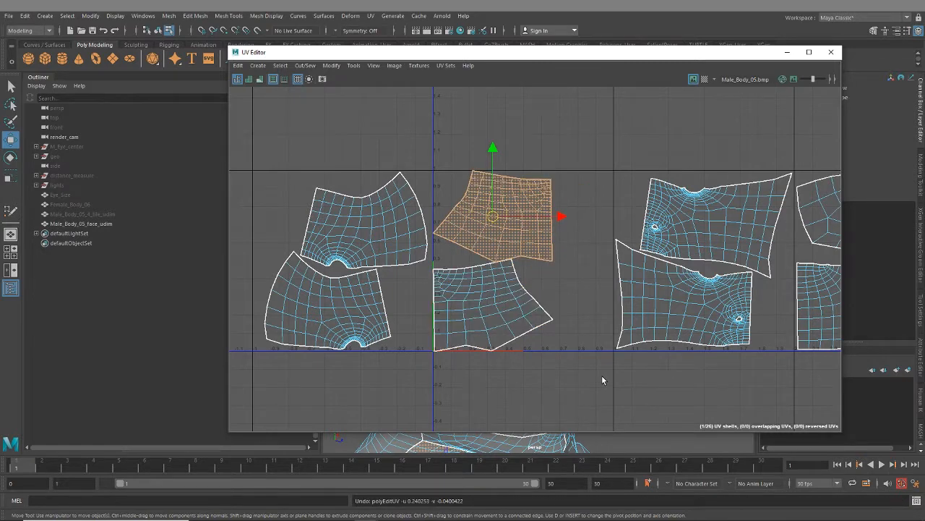
- Try shifting the upper shell in the first tile further along U and slightly down, and rotating it
drag(492, 215, 548, 230)
key(e)
drag(590, 187, 558, 220)
key(w)
- Undo the latest move and rotation, keeping both band shells in their automatic layout in the first tile
key(ctrl+z)
key(ctrl+z)
key(ctrl+z)
key(ctrl+z)
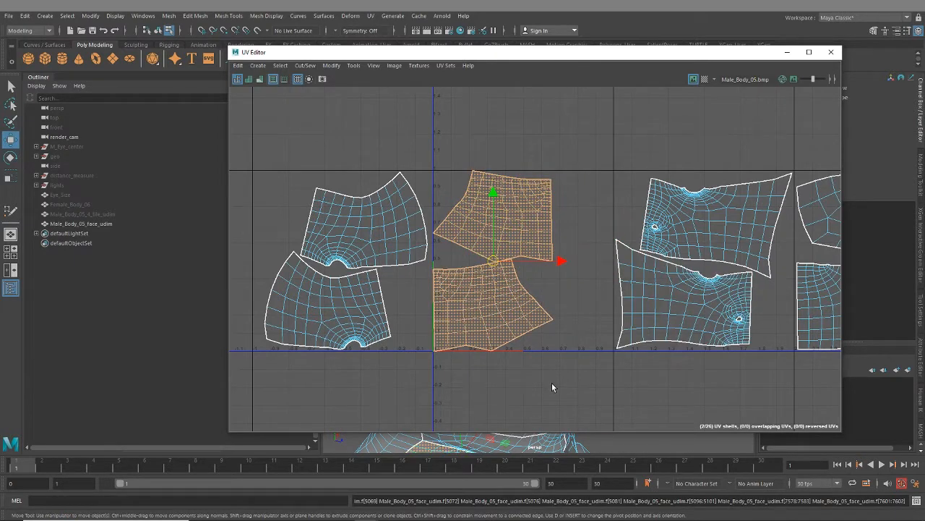
key(ctrl+z)
scroll(580, 371, down, 3)
alt+middle_drag(749, 367, 587, 348)
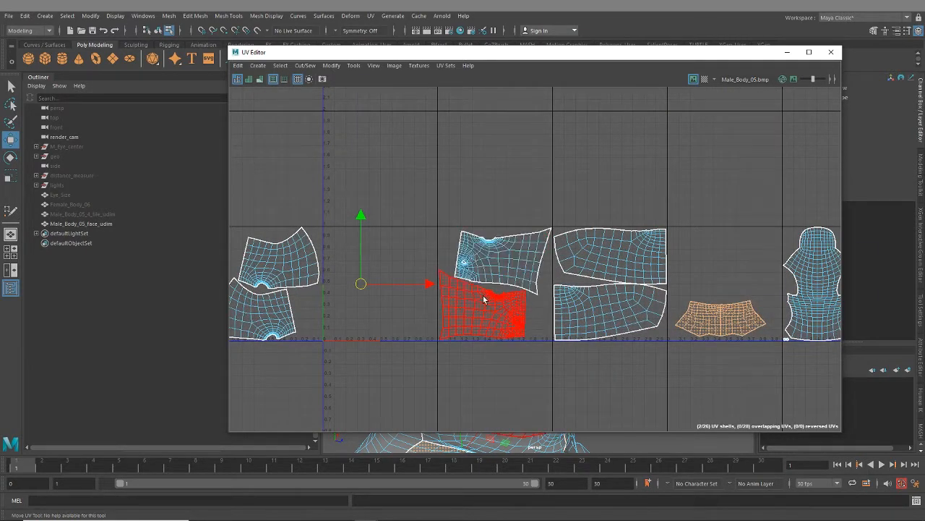
key(ctrl+z)
key(ctrl+z)
- Scale both band shells in the first UV tile down slightly and uniformly
scroll(330, 254, up, 6)
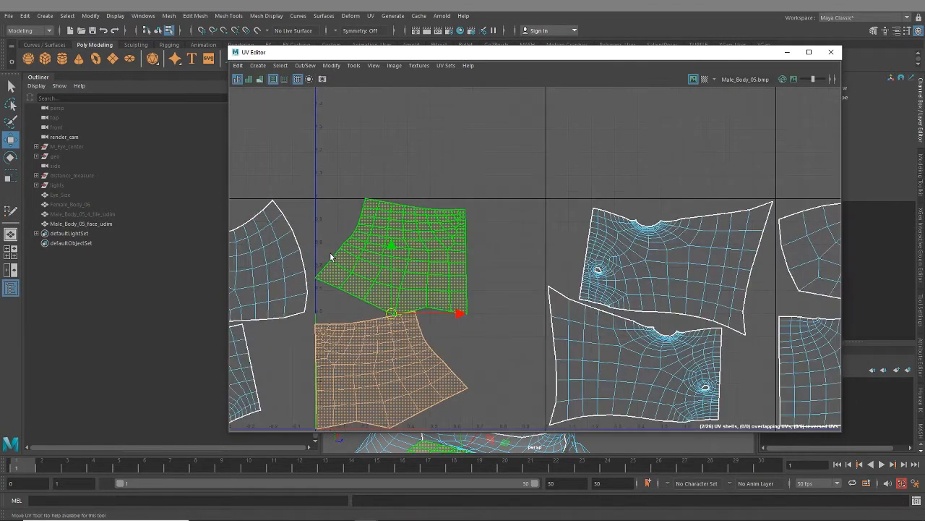
alt+middle_drag(417, 298, 431, 233)
key(r)
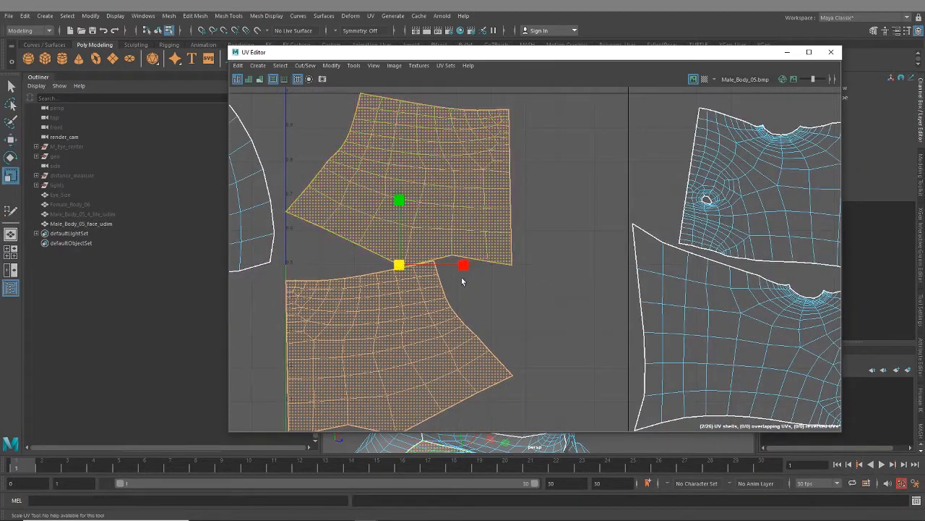
drag(404, 265, 401, 266)
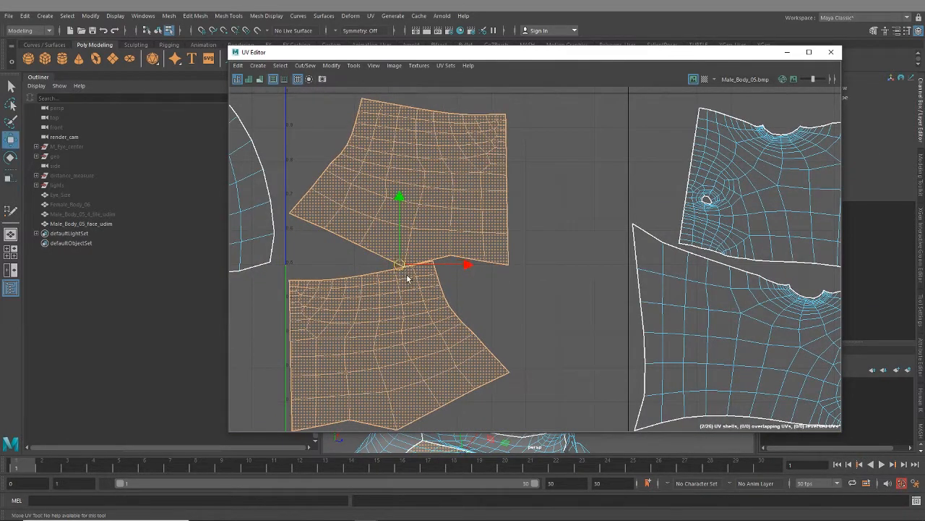
- Nudge the upper band shell slightly left and up, and shift the lower one right and slightly up
click(413, 200)
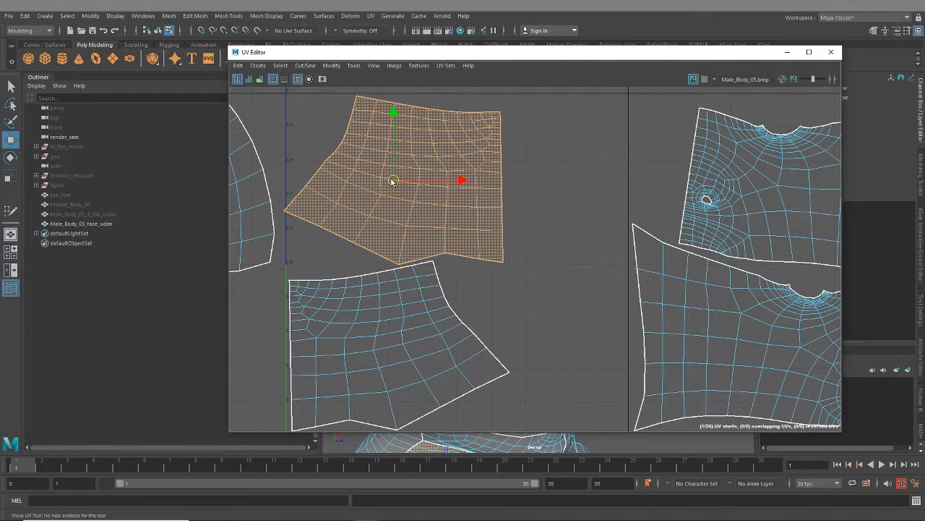
scroll(463, 279, down, 3)
click(425, 300)
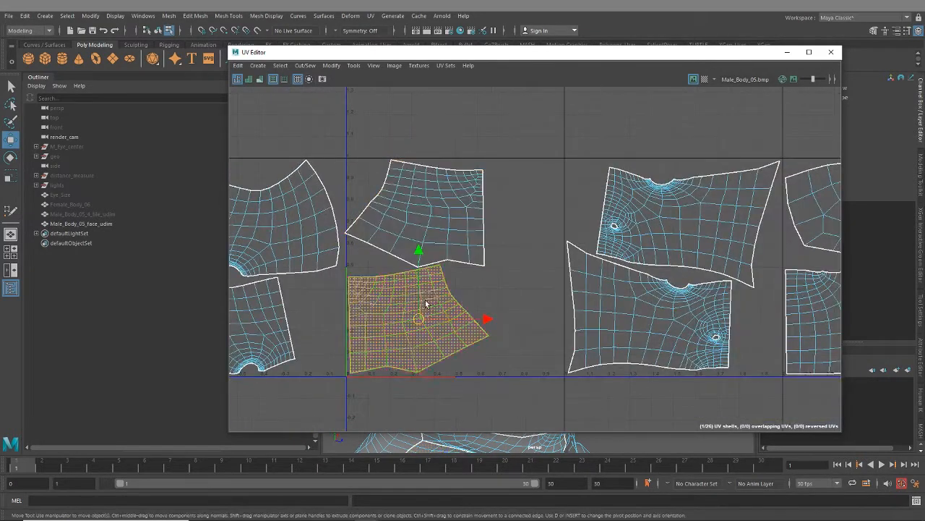
drag(418, 318, 430, 315)
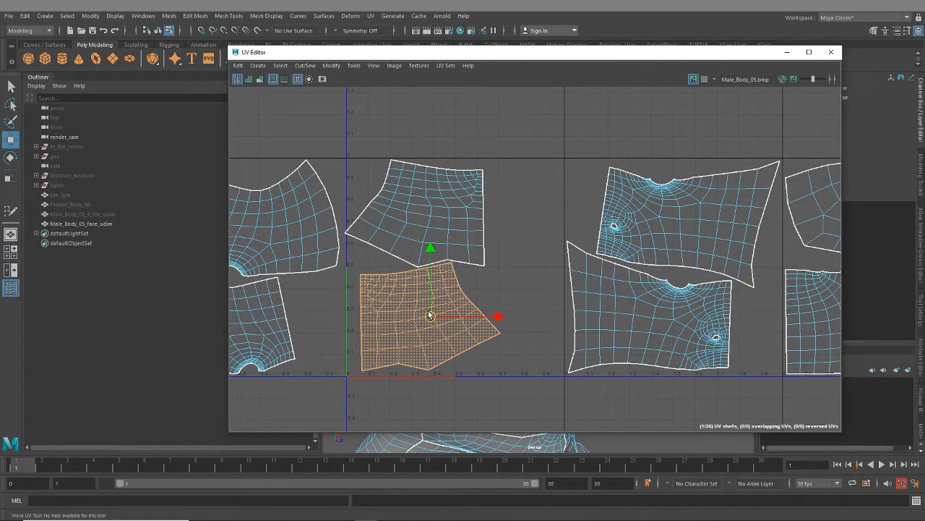
- Select both band shells and move them about three tiles along U into the empty fourth UV tile
shift+click(435, 235)
scroll(469, 350, down, 3)
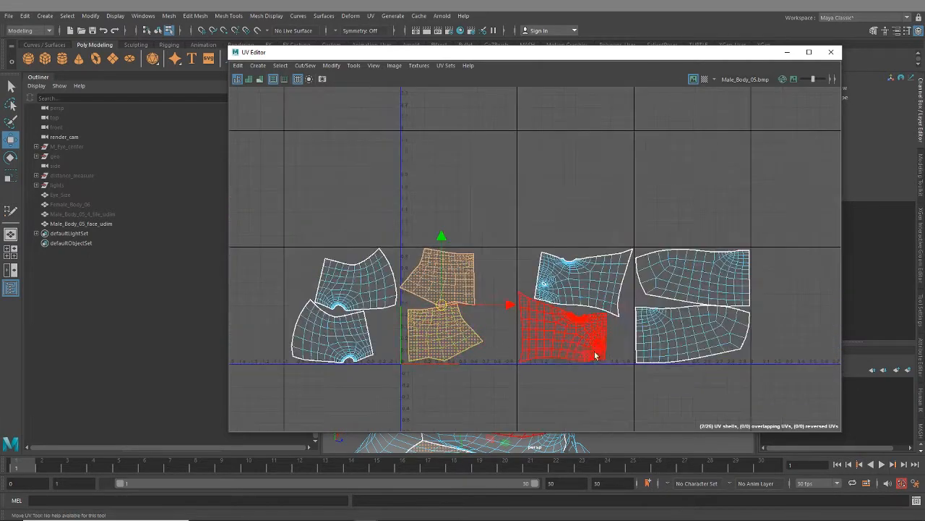
alt+middle_drag(595, 351, 397, 305)
drag(311, 261, 675, 274)
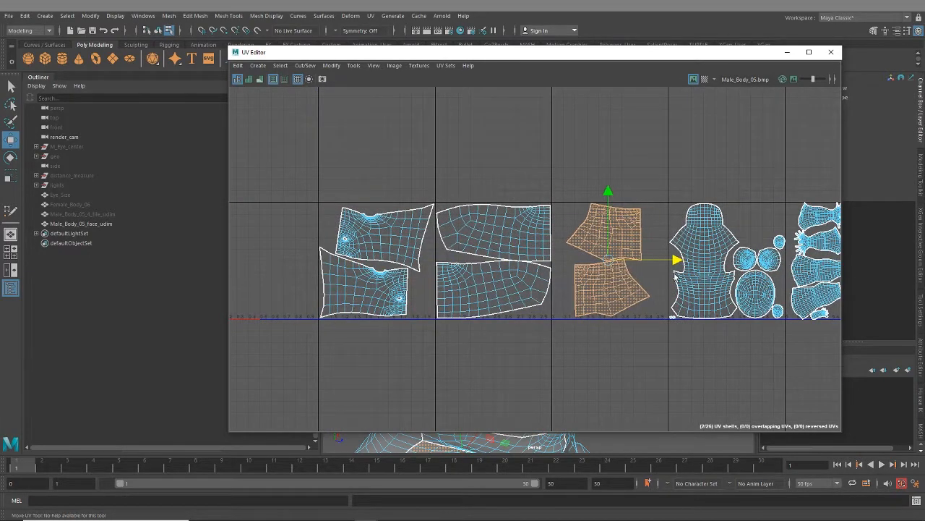
scroll(674, 276, up, 4)
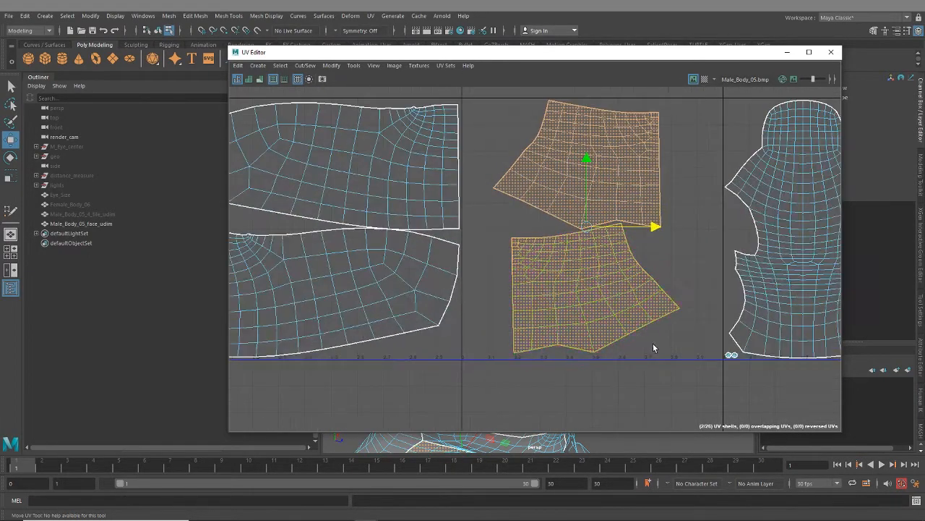
scroll(526, 297, down, 3)
alt+middle_drag(524, 302, 663, 308)
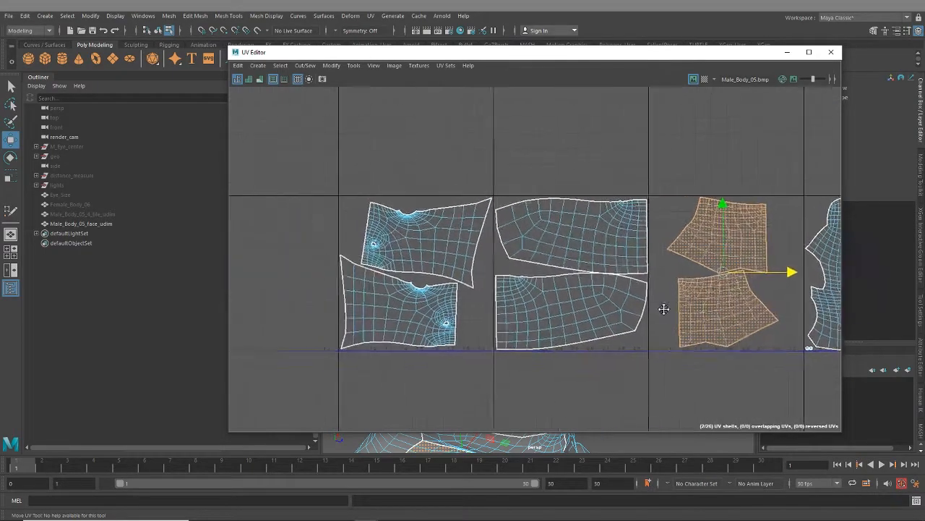
scroll(642, 258, up, 6)
scroll(571, 311, down, 8)
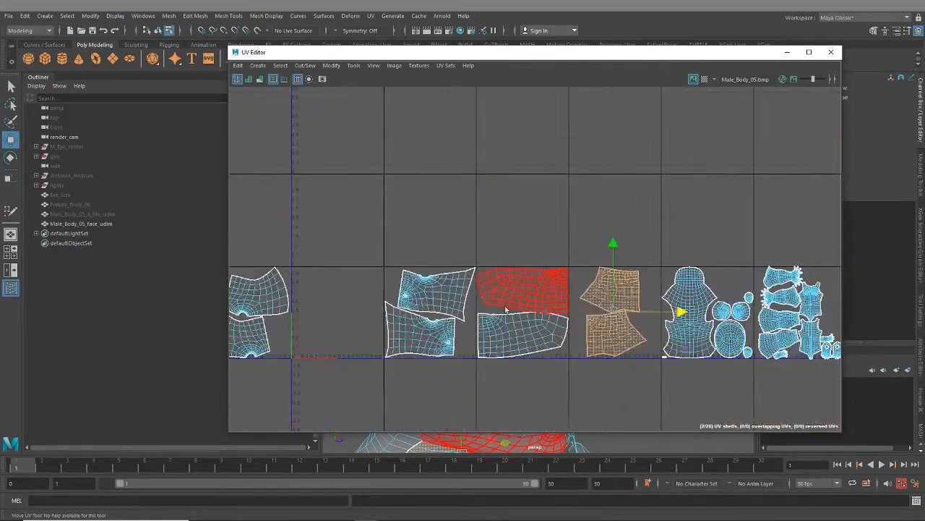
- Select the two shells outside the UV range, left of the first tile, and move them along U into the first tile
alt+middle_drag(507, 310, 744, 270)
drag(418, 214, 538, 331)
drag(487, 276, 640, 277)
key(ctrl+z)
scroll(618, 270, up, 3)
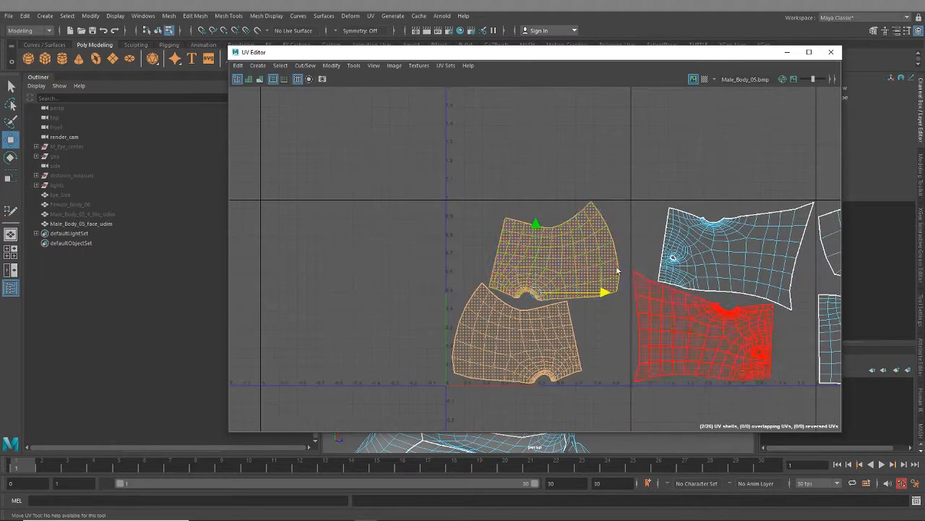
scroll(618, 270, up, 3)
scroll(588, 324, down, 6)
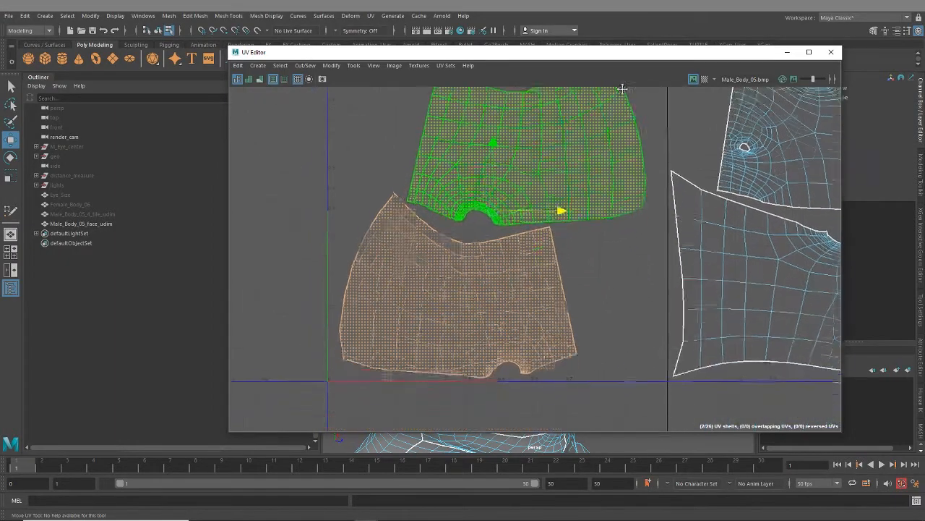
- Move the front torso shell in the sixth UV tile to the tile's upper-right corner
alt+middle_drag(705, 312, 224, 275)
scroll(552, 242, up, 8)
scroll(541, 217, up, 4)
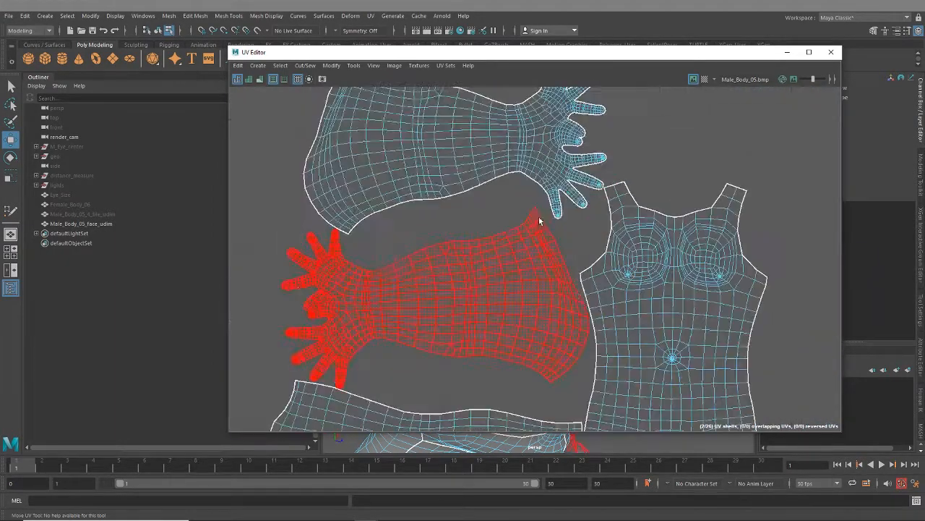
click(545, 214)
scroll(676, 308, down, 3)
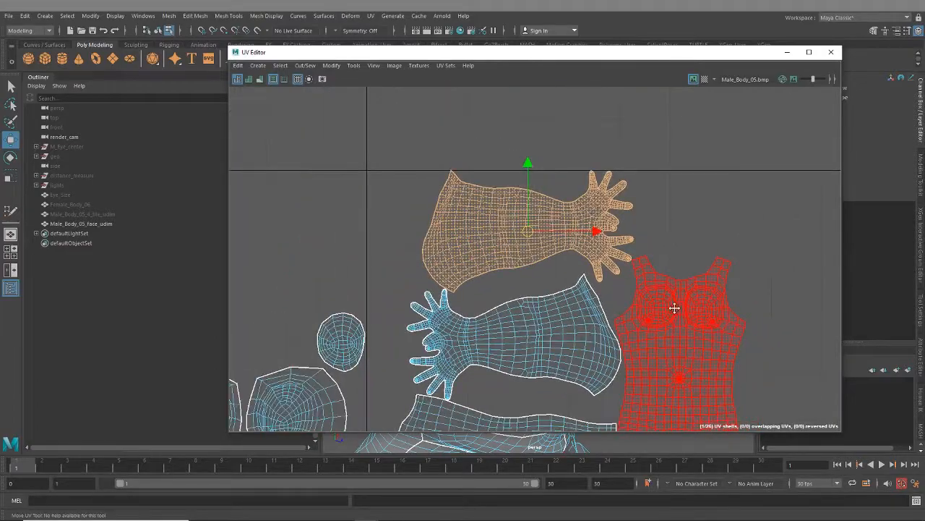
alt+middle_drag(676, 307, 558, 277)
click(557, 277)
scroll(596, 311, down, 2)
drag(623, 295, 709, 294)
drag(640, 222, 639, 165)
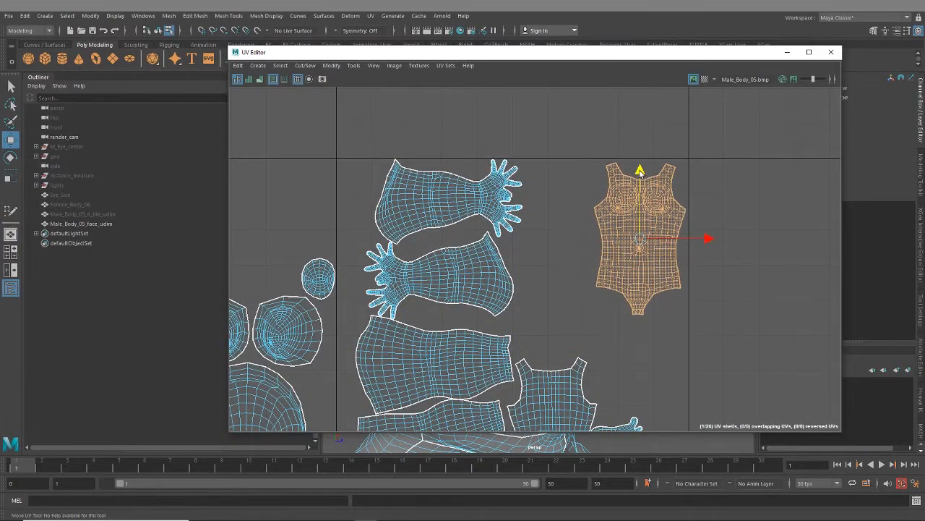
- Move the back torso shell up and slightly right, between the limb shells and the front torso shell
click(590, 389)
drag(552, 367, 552, 286)
drag(620, 355, 628, 354)
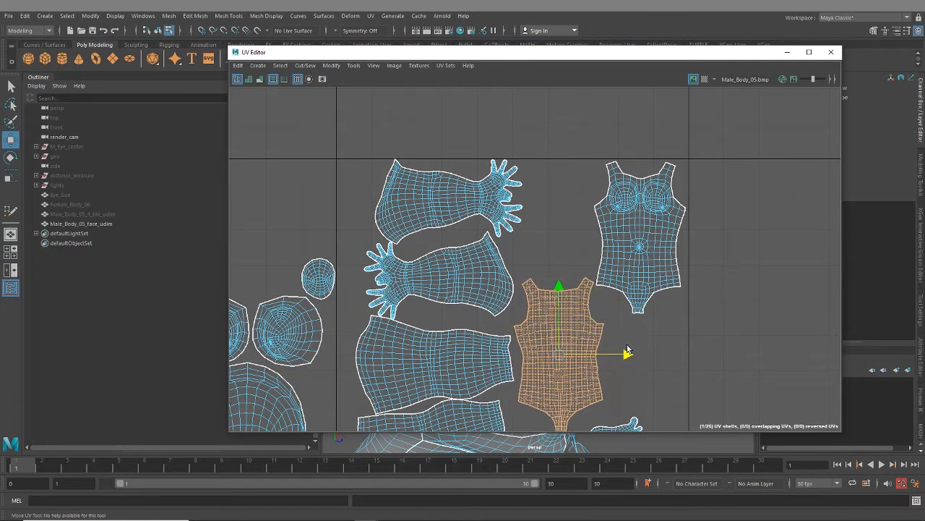
drag(559, 294, 560, 273)
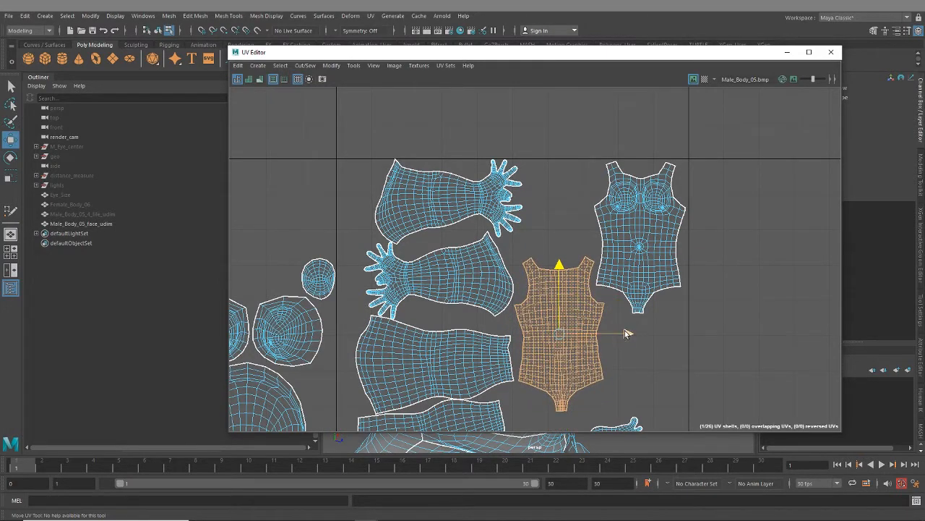
drag(629, 333, 633, 333)
- Shift the lower arm shell slightly right, and move the upper arm shell left and slightly down inside the tile
scroll(449, 224, up, 2)
click(517, 314)
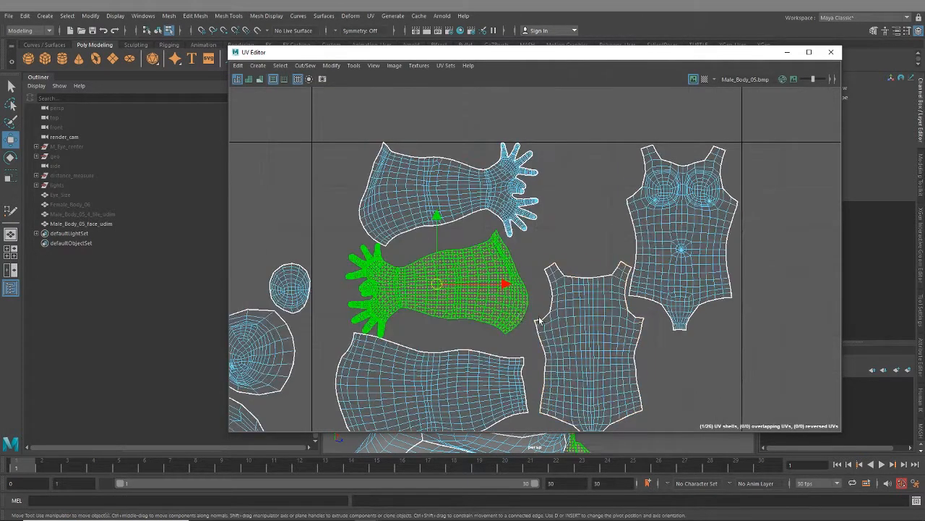
drag(504, 286, 515, 285)
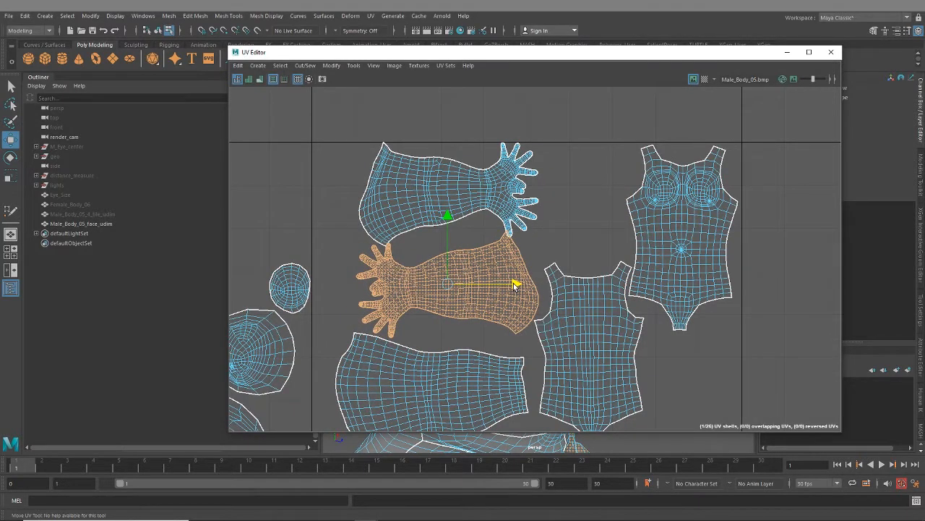
click(442, 184)
drag(516, 202, 474, 203)
drag(408, 127, 412, 136)
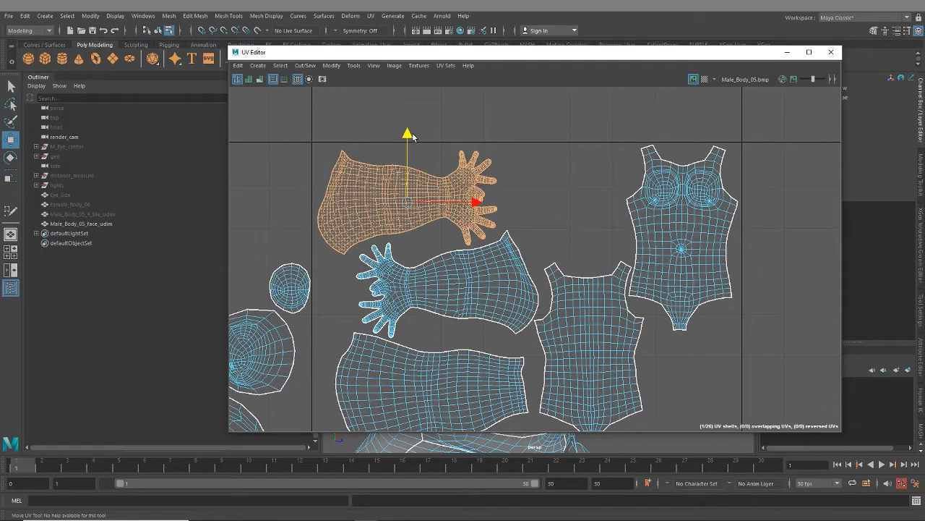
- Examine how the leg and foot-sole shells sit against the lower border of the sixth tile
scroll(405, 151, up, 3)
alt+middle_drag(396, 186, 425, 79)
scroll(464, 272, down, 3)
alt+middle_drag(462, 285, 488, 87)
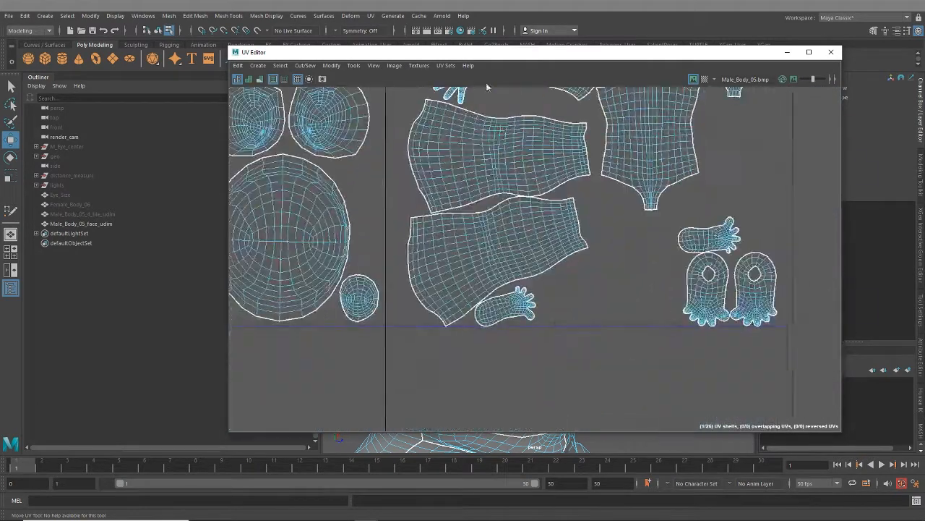
alt+middle_drag(471, 253, 469, 341)
scroll(475, 217, up, 1)
alt+middle_drag(443, 416, 457, 272)
scroll(457, 274, up, 8)
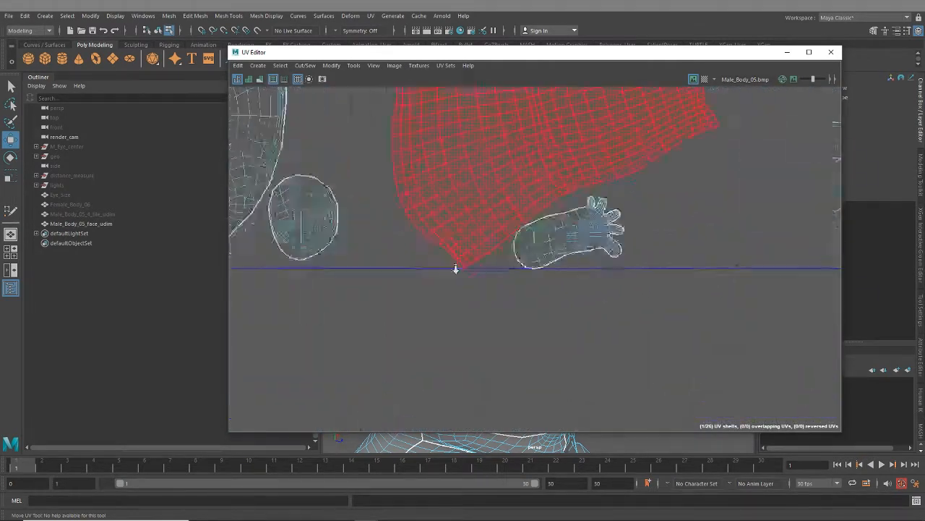
scroll(494, 268, down, 8)
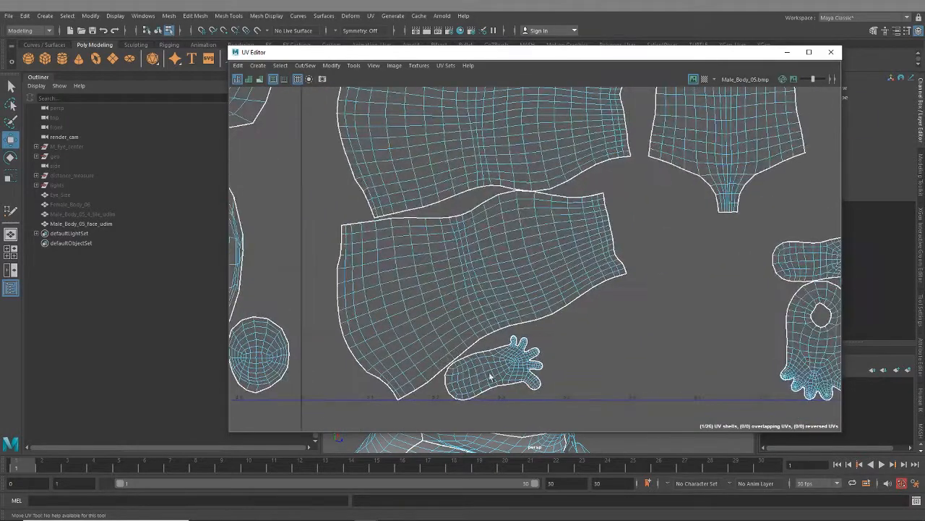
- Move the foot-sole shell from beneath the lower leg shell to just above the other foot shells
alt+middle_drag(489, 325, 422, 291)
click(454, 343)
alt+middle_drag(559, 347, 484, 369)
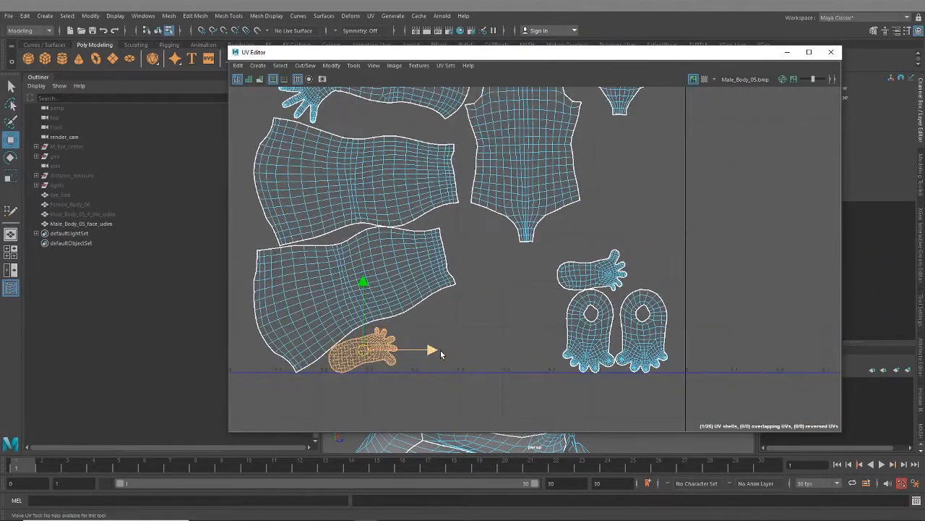
drag(434, 350, 631, 231)
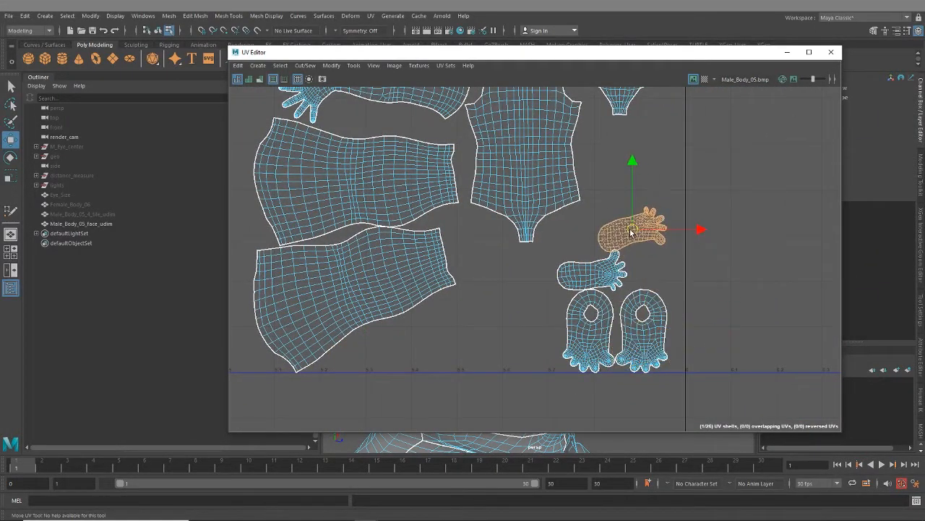
- Review the packing, shell transform and layout settings in the Layout UVs options, and close them without applying
click(336, 66)
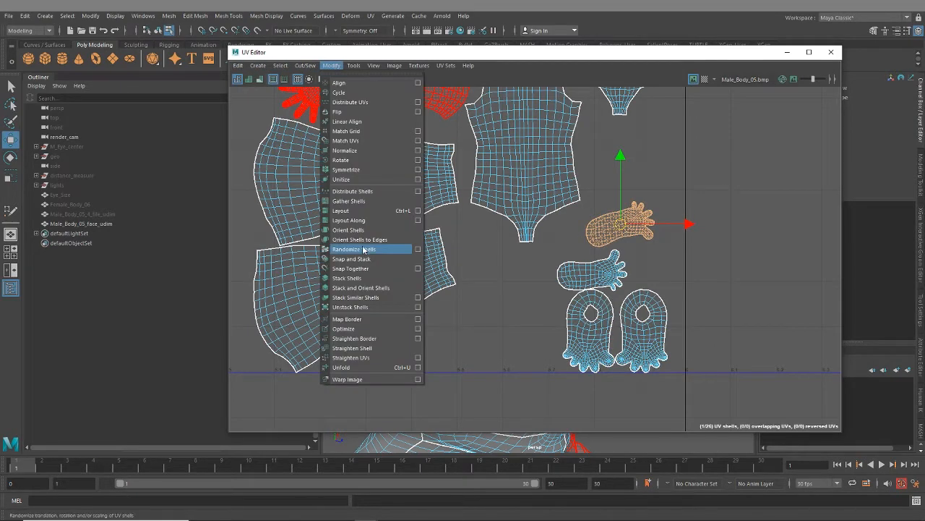
click(419, 212)
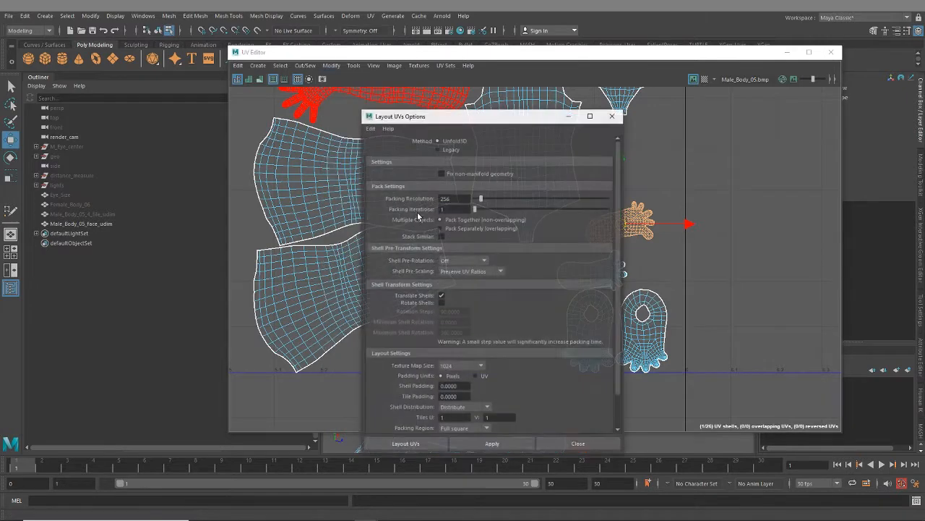
scroll(403, 206, down, 2)
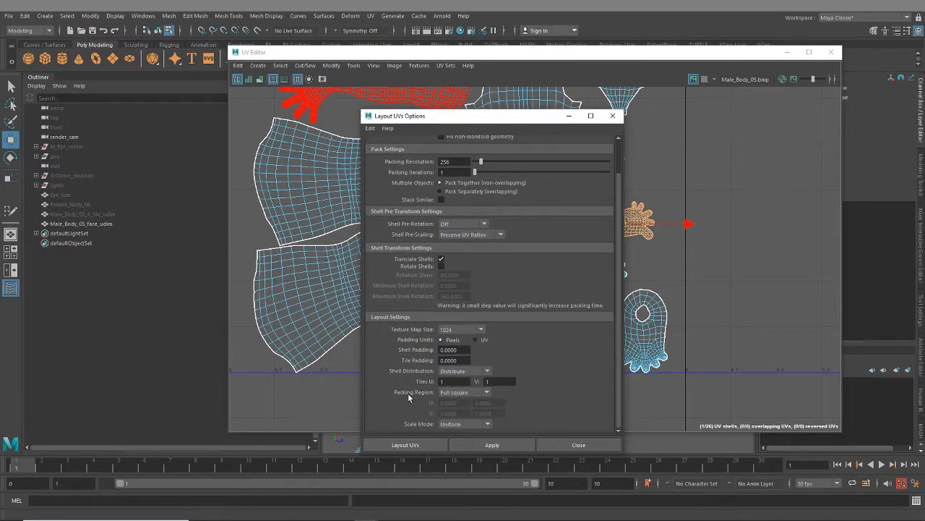
scroll(412, 246, up, 2)
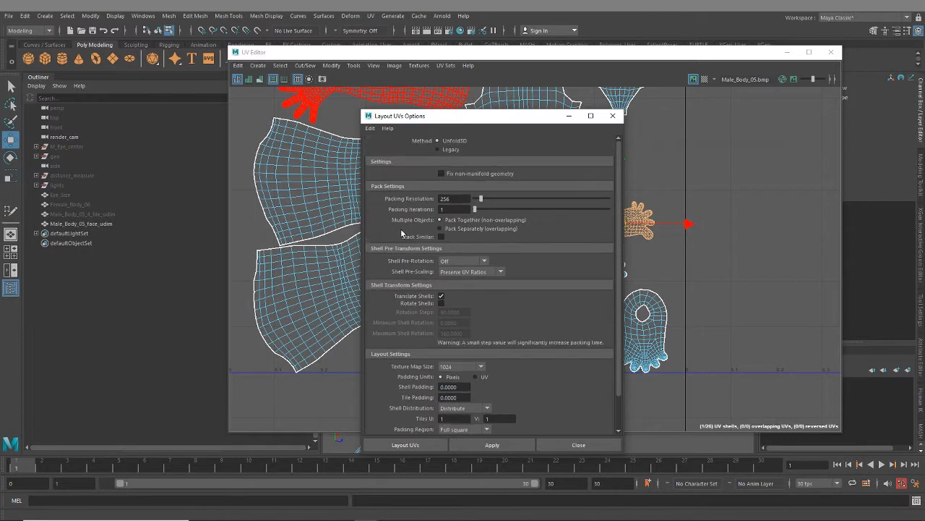
scroll(401, 344, down, 2)
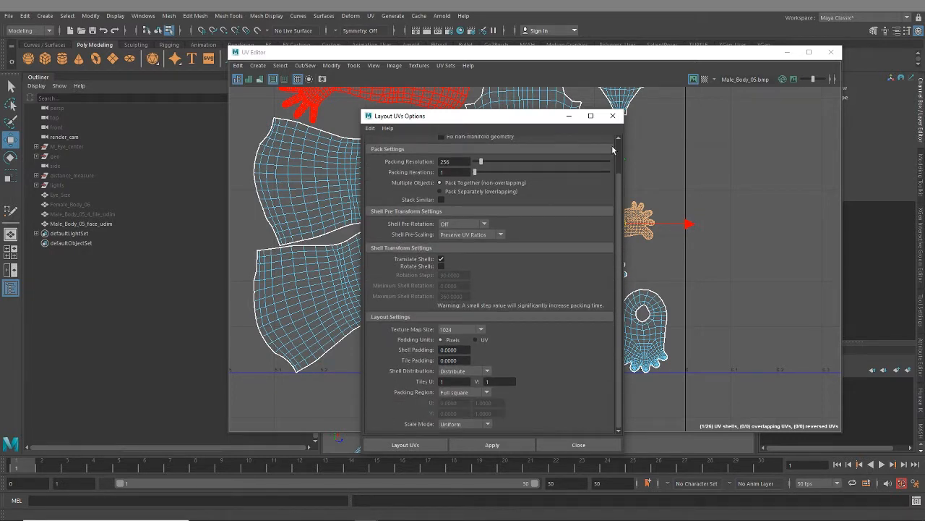
click(614, 121)
- Move the two foot-sole shells closer to the tile's right border, stacked just above the other foot shells
alt+middle_drag(488, 186, 479, 257)
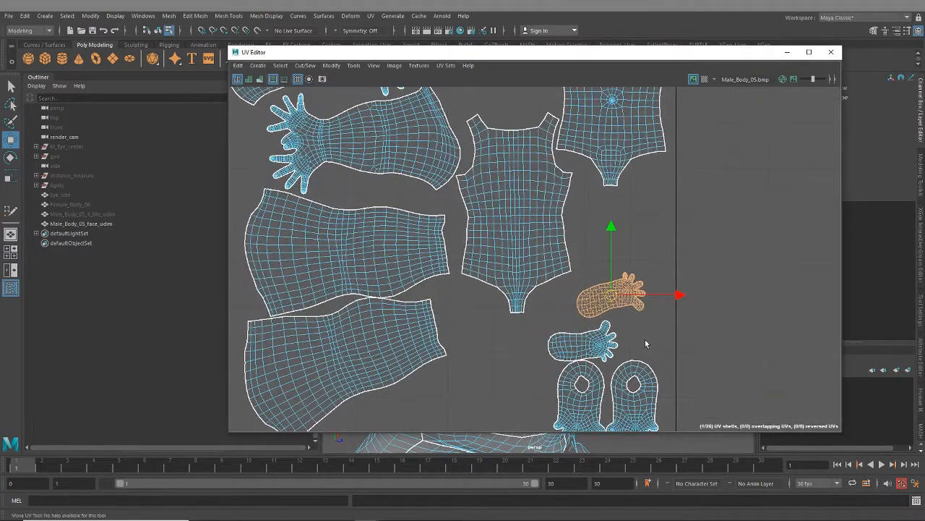
alt+middle_drag(630, 350, 578, 287)
scroll(578, 288, up, 2)
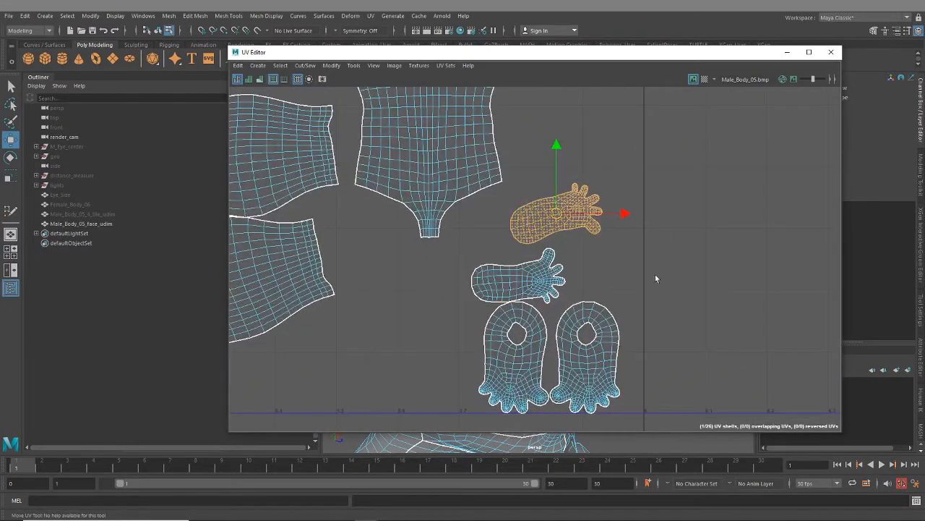
drag(546, 221, 573, 239)
shift+click(537, 289)
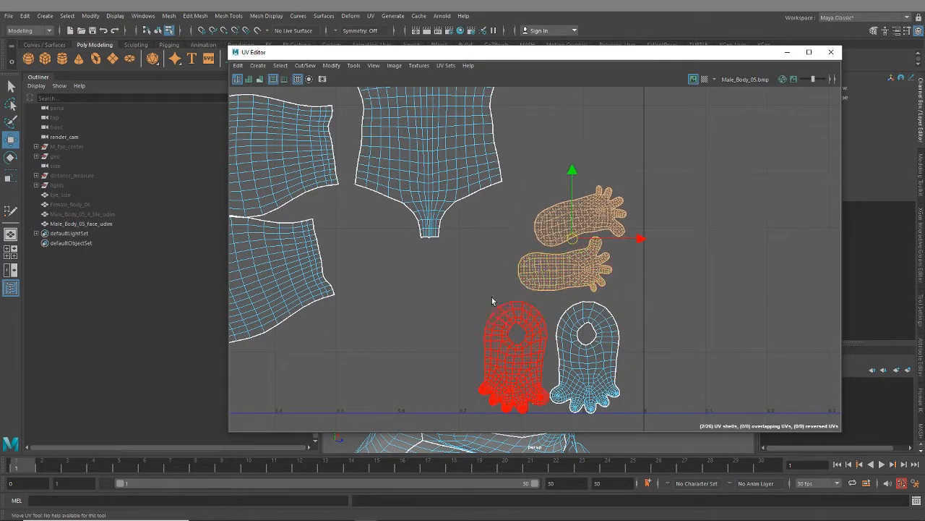
- Move the two upper-foot shells right into the lower-right corner of the sixth tile
click(495, 295)
alt+middle_drag(499, 294, 581, 228)
alt+middle_drag(620, 273, 561, 286)
drag(545, 280, 590, 300)
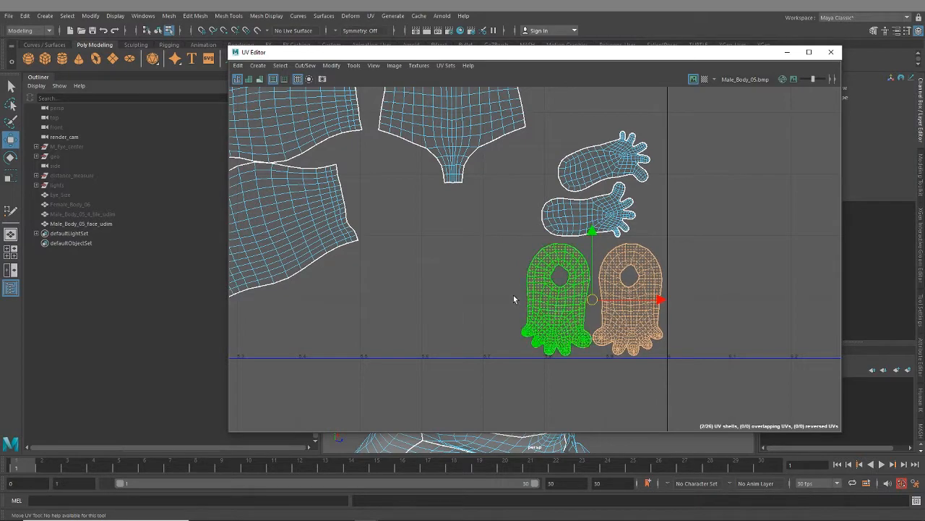
- Rotate the lower leg shell counterclockwise until it lies roughly horizontal
alt+middle_drag(509, 291, 609, 365)
alt+right_drag(608, 366, 506, 276)
alt+middle_drag(506, 276, 575, 258)
drag(575, 258, 540, 322)
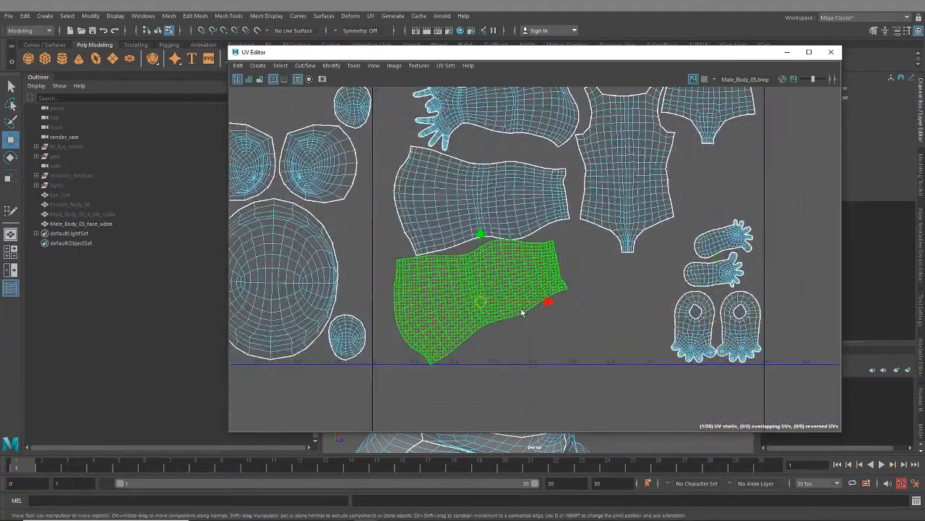
key(e)
drag(529, 261, 542, 293)
key(w)
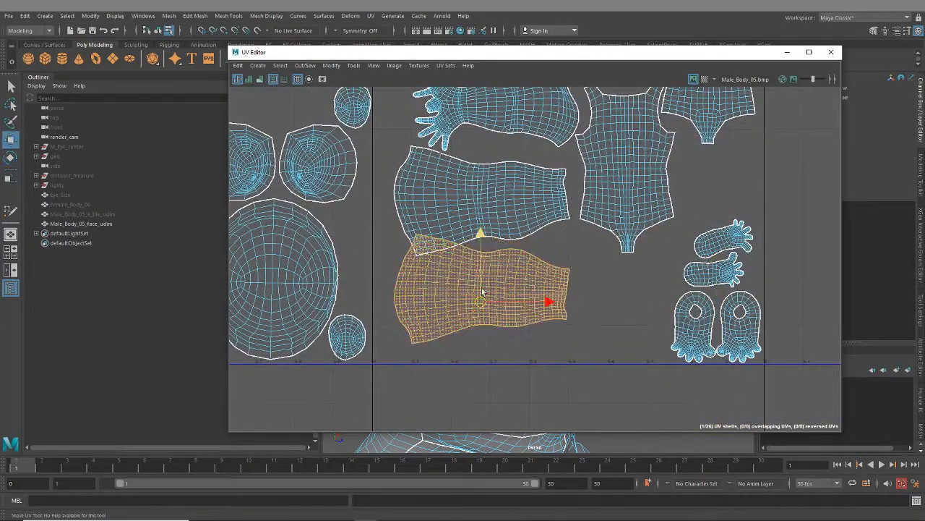
- Tilt the lower leg shell slightly clockwise and place it in the lower-left corner of the tile
drag(479, 302, 568, 323)
key(e)
drag(627, 300, 629, 308)
alt+middle_drag(596, 292, 556, 300)
key(w)
drag(532, 334, 423, 334)
- Turn the upper leg shell about 180 degrees and nest it above the lower one, and nudge both arm shells slightly
click(474, 187)
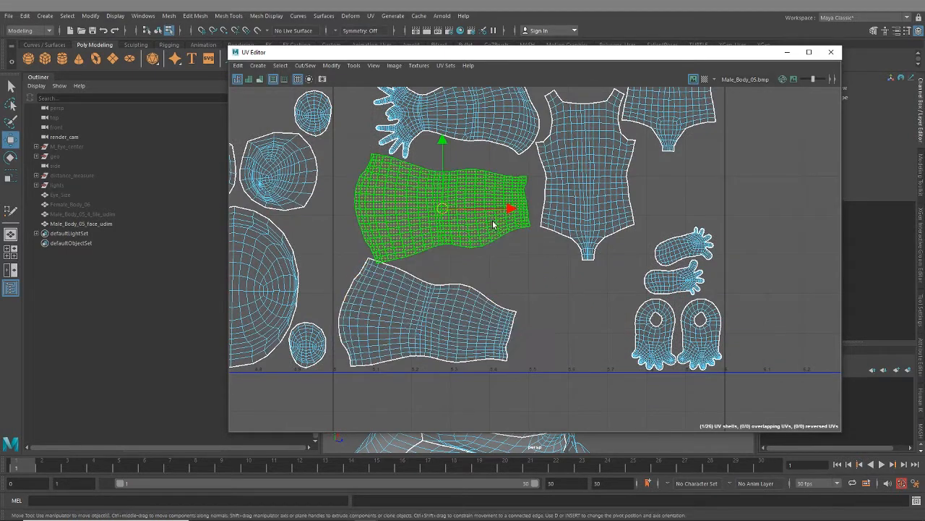
key(e)
drag(473, 181, 343, 239)
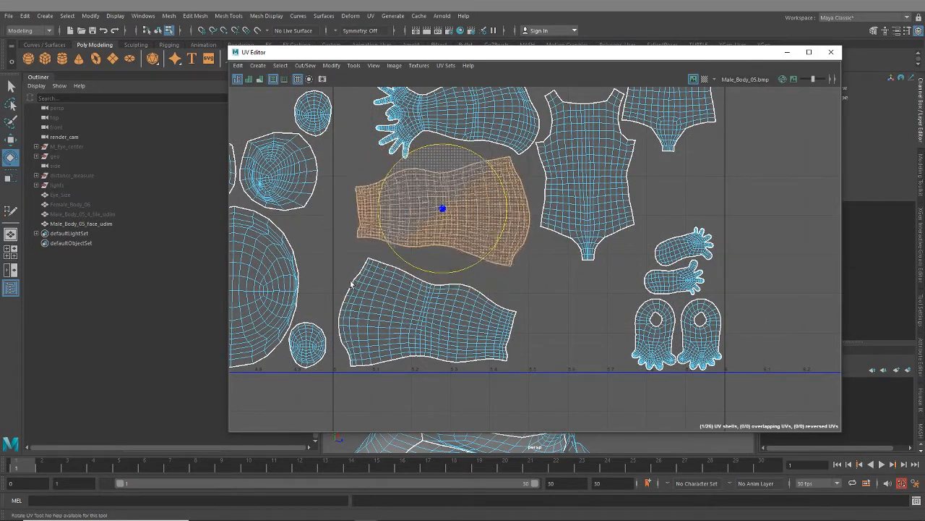
key(w)
drag(441, 209, 432, 230)
alt+middle_drag(496, 180, 487, 288)
drag(418, 164, 489, 235)
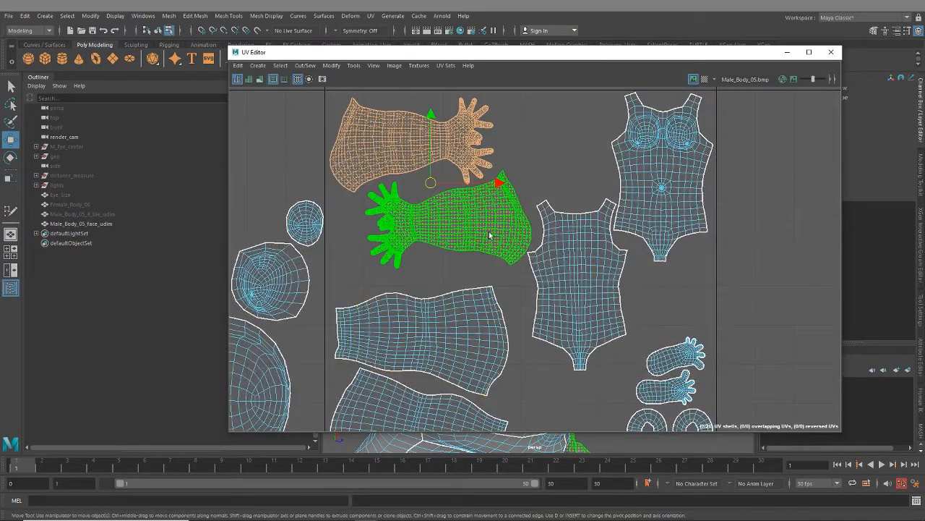
mouse_move(439, 198)
mouse_down()
mouse_move(420, 207)
mouse_move(459, 215)
mouse_move(426, 193)
mouse_move(431, 186)
mouse_up()
- Lower the plain torso shell between the leg and foot shells, and the chest torso shell to just above the foot soles
click(623, 324)
alt+middle_drag(646, 330, 607, 273)
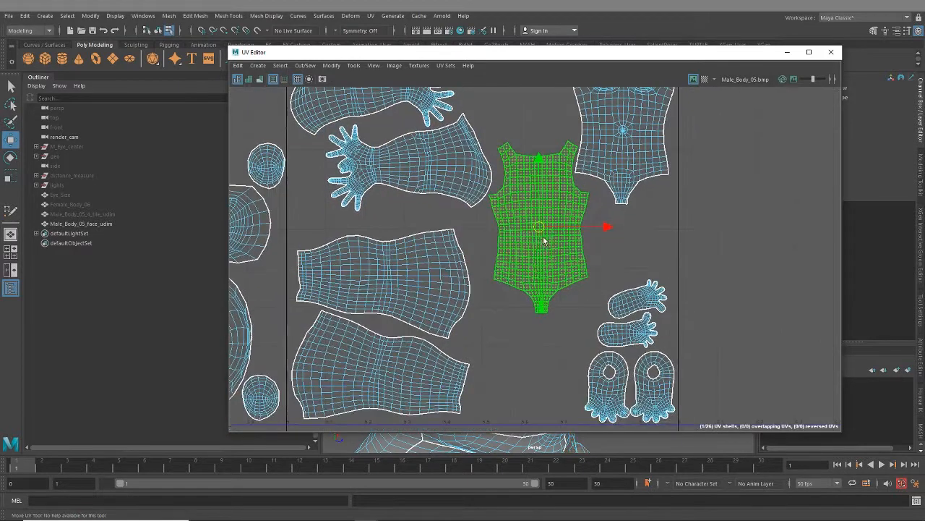
drag(540, 232, 530, 328)
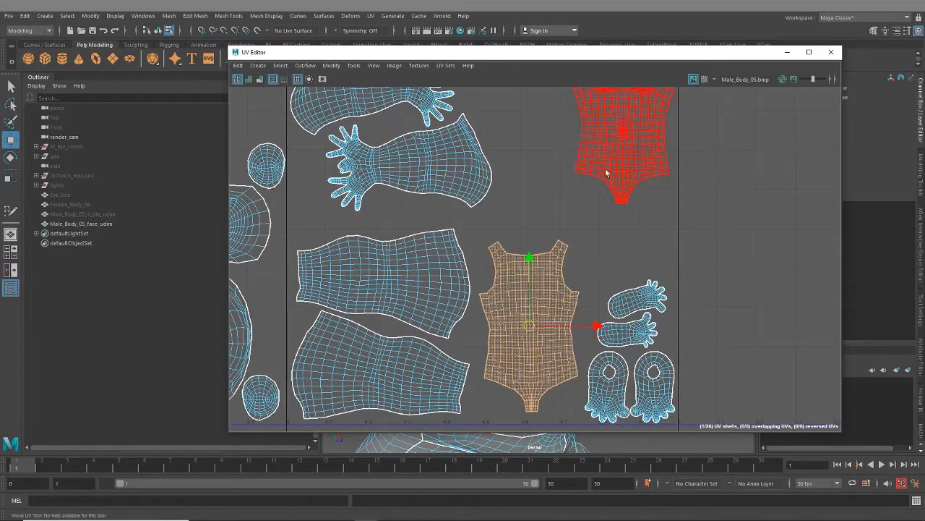
click(618, 151)
drag(623, 120, 623, 203)
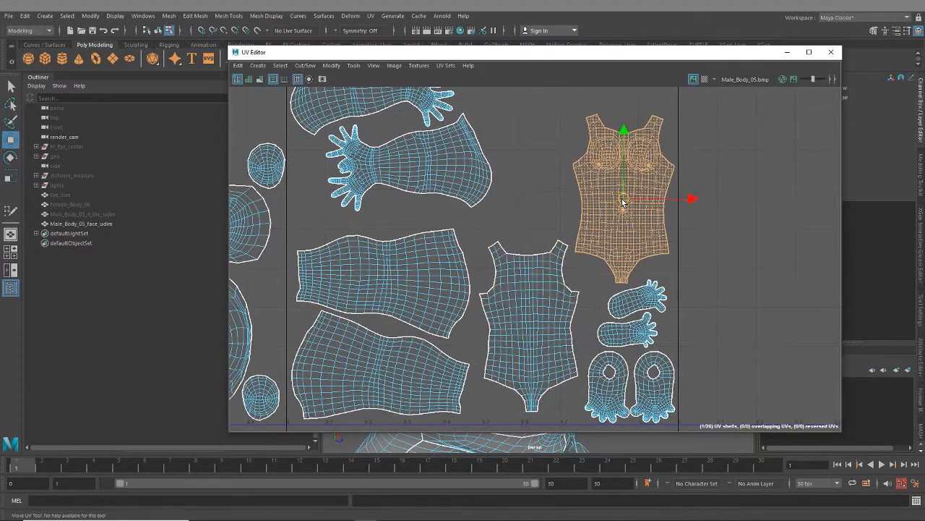
- Move both arm shells together right and slightly down toward the middle of the tile's upper half
alt+middle_drag(549, 169, 537, 274)
drag(368, 186, 443, 281)
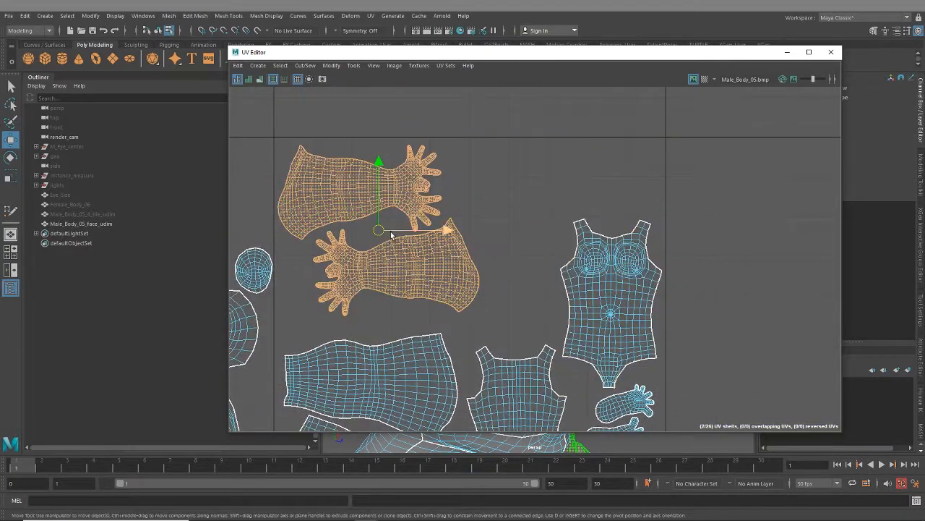
drag(391, 234, 451, 246)
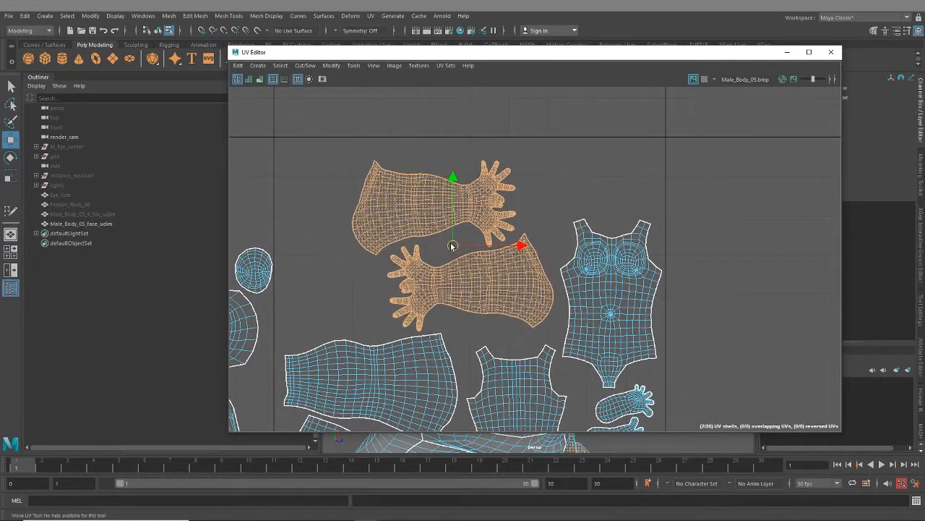
scroll(470, 293, down, 5)
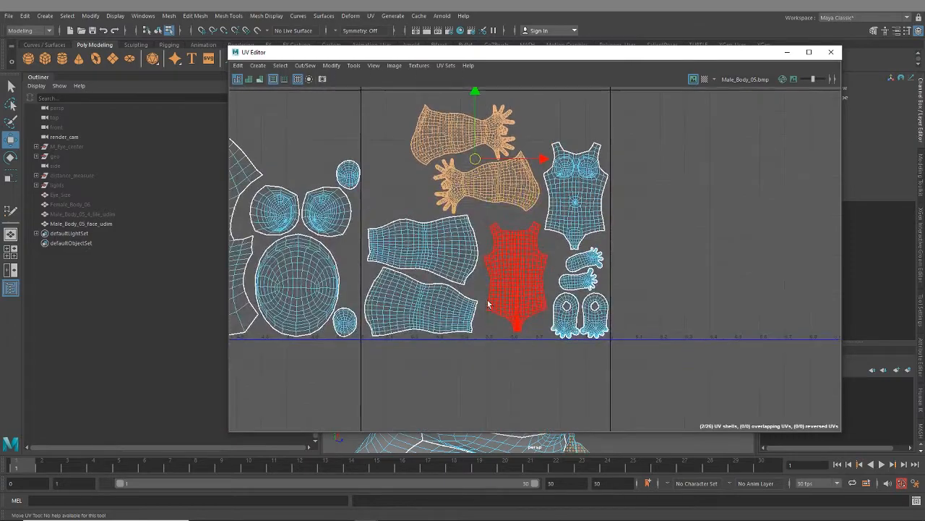
- Nudge the plain torso shell slightly right toward the foot shells
click(528, 275)
drag(584, 278, 590, 277)
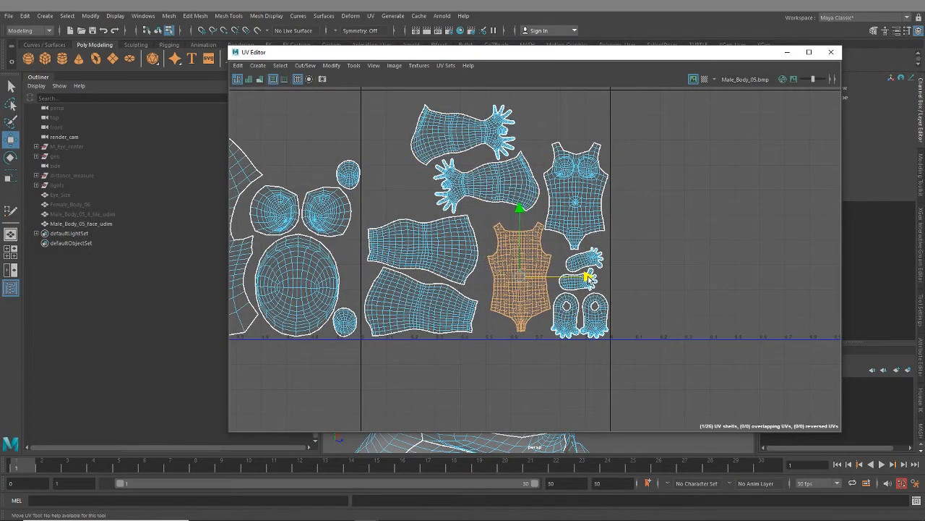
scroll(579, 242, up, 5)
alt+middle_drag(502, 226, 746, 142)
scroll(541, 303, down, 1)
- Move both leg shells together slightly right toward the plain torso shell
scroll(541, 303, down, 2)
drag(409, 281, 445, 354)
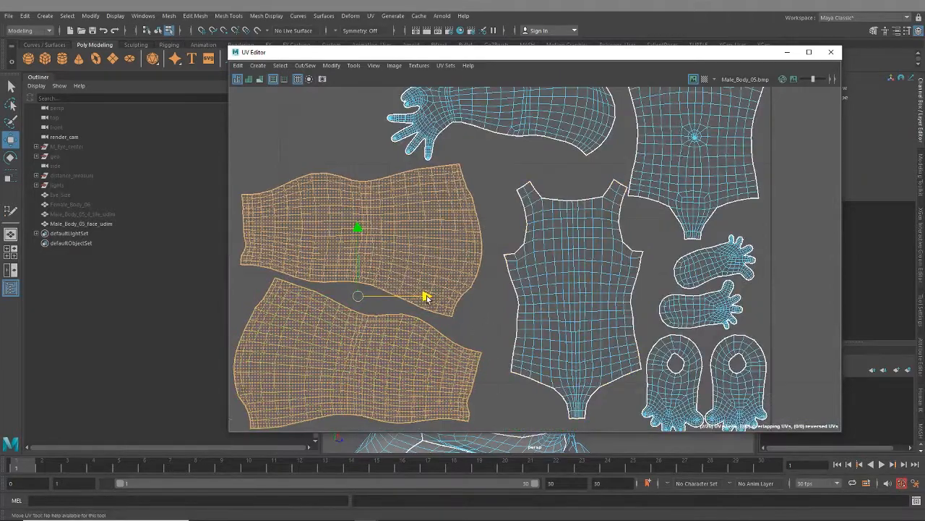
drag(427, 297, 443, 297)
scroll(468, 301, down, 2)
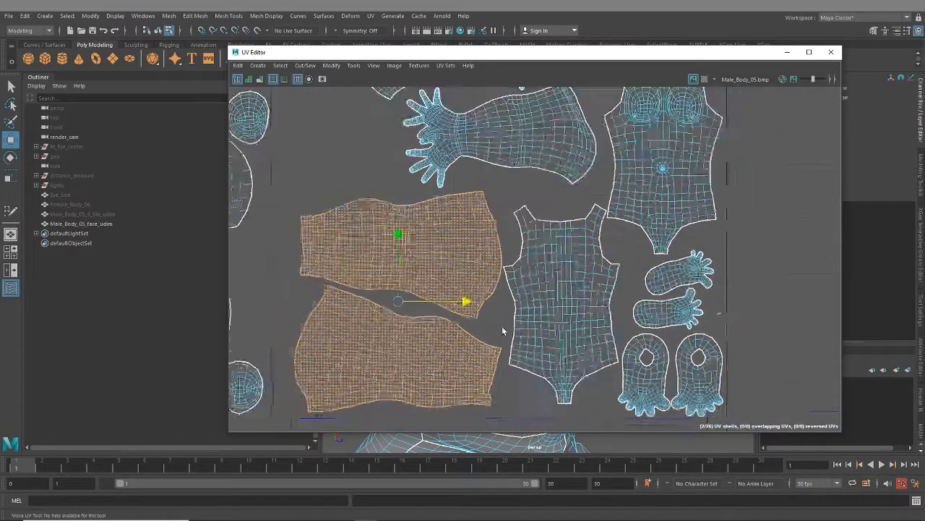
scroll(585, 311, down, 3)
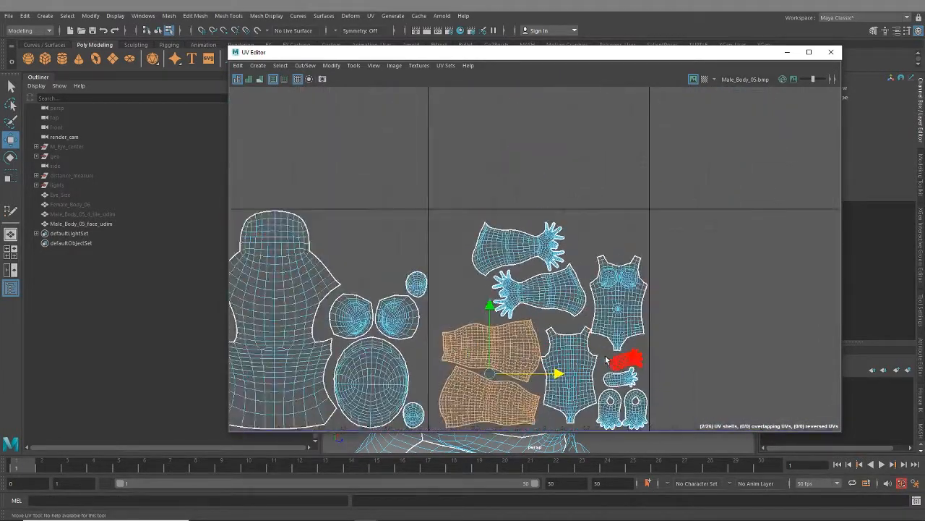
- Scale up all ten shells of the sixth tile slightly and reposition them as a group inside the tile borders
drag(450, 168, 648, 378)
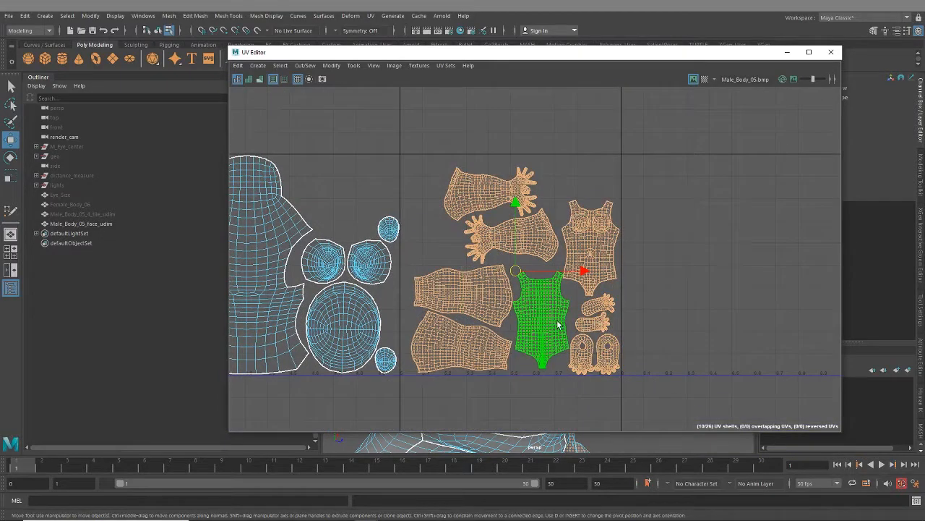
key(r)
drag(515, 272, 518, 274)
drag(580, 273, 577, 276)
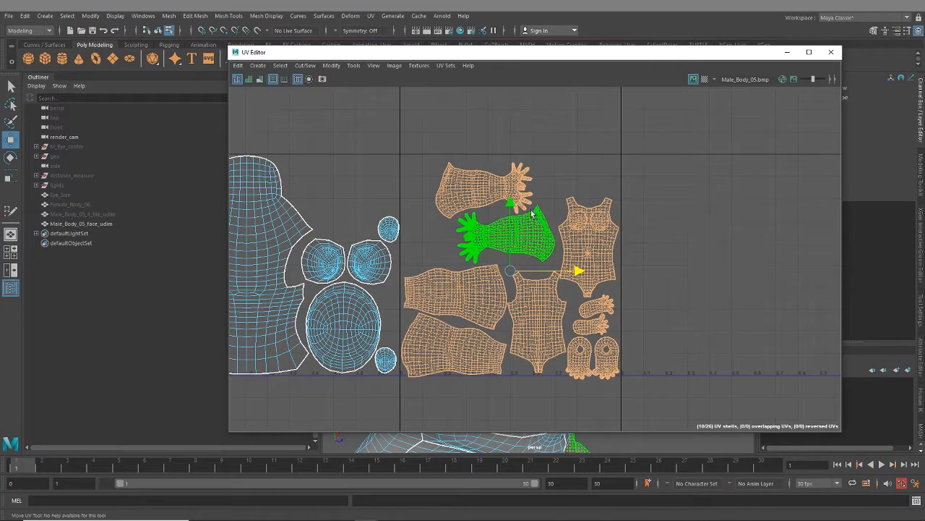
drag(513, 206, 514, 201)
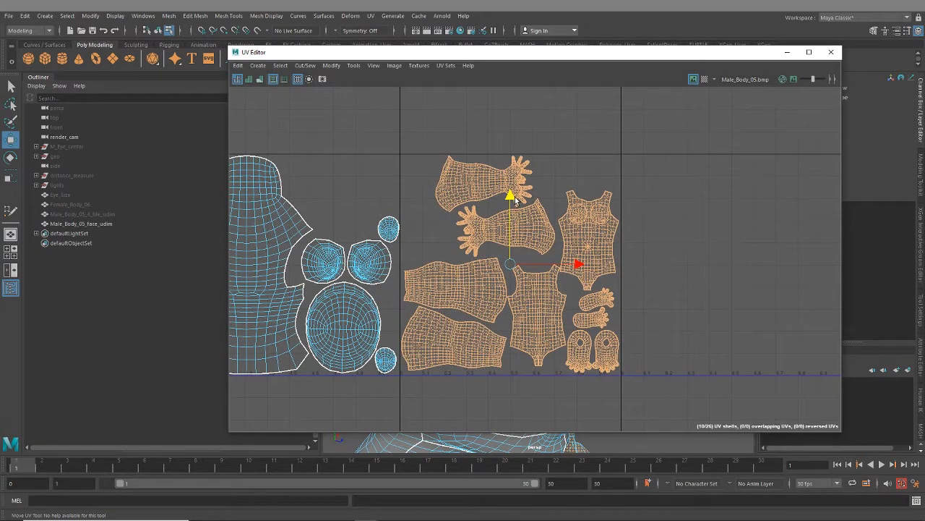
click(672, 273)
- Examine the finished shell packing across all six UV tiles, including the tiny shells at the fifth tile's lower-left corner
scroll(673, 273, down, 8)
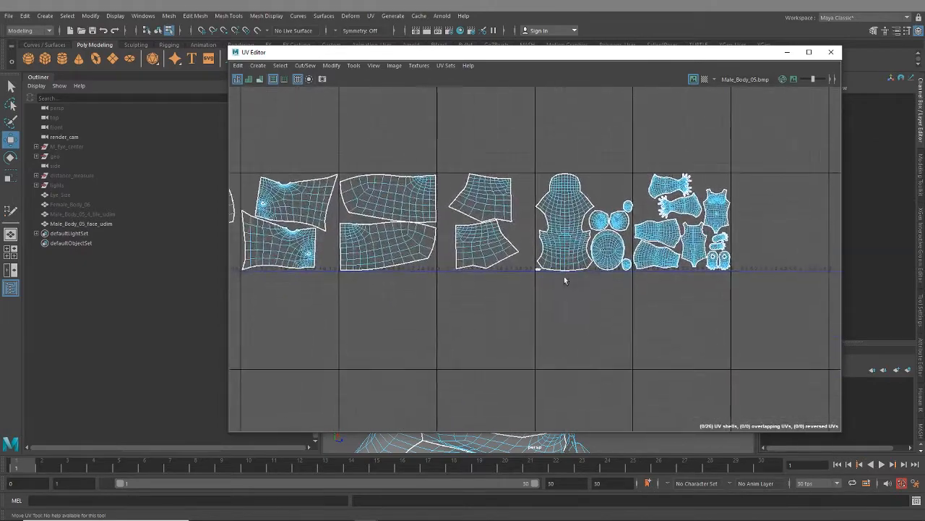
scroll(566, 280, up, 8)
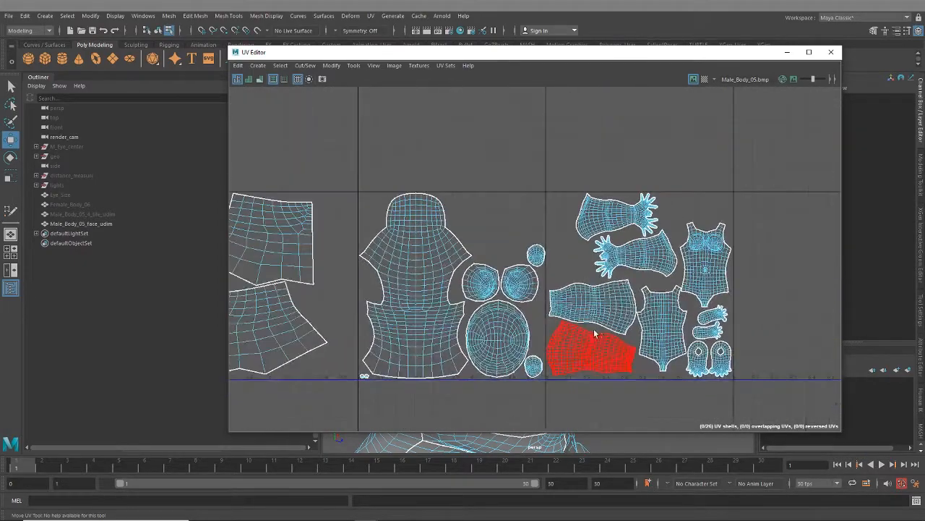
alt+middle_drag(551, 312, 586, 197)
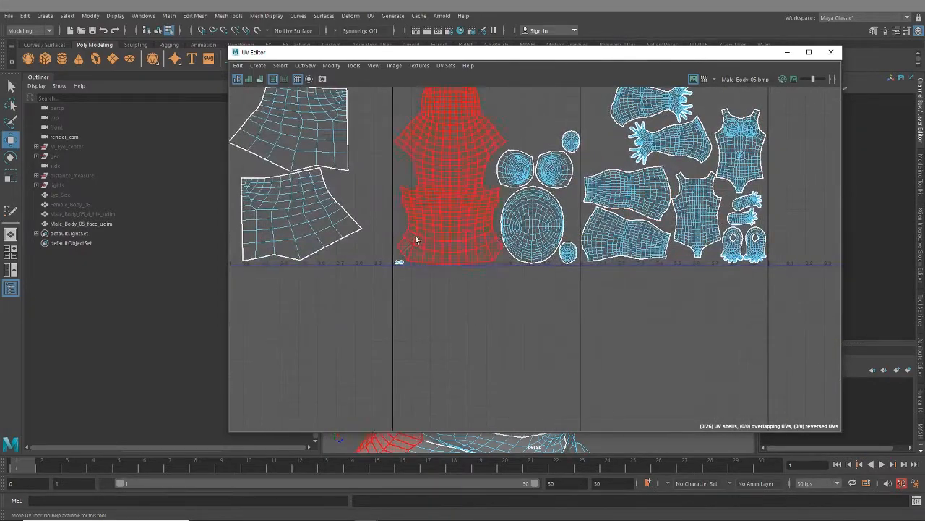
alt+middle_drag(483, 278, 508, 288)
scroll(508, 287, down, 2)
scroll(508, 288, down, 1)
alt+middle_drag(467, 258, 440, 306)
scroll(481, 283, up, 8)
scroll(525, 310, down, 8)
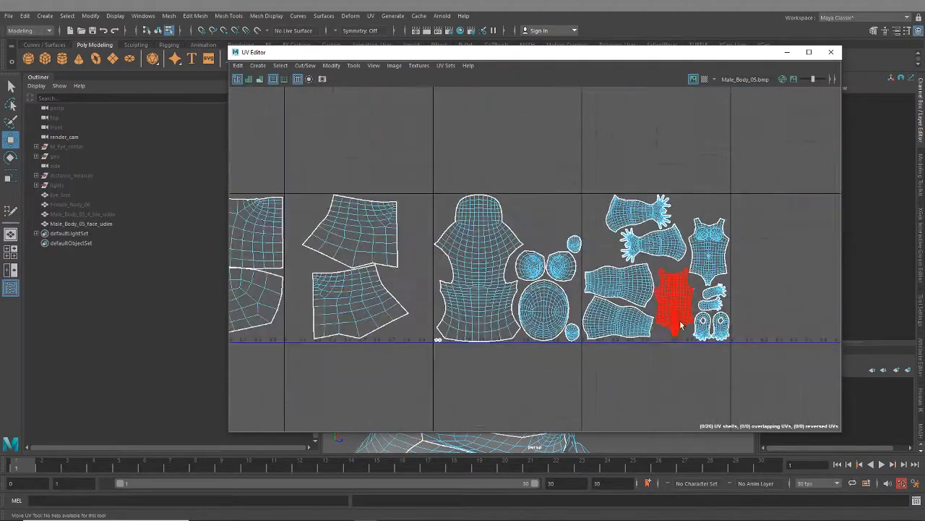
alt+middle_drag(679, 324, 580, 306)
scroll(418, 356, down, 7)
alt+middle_drag(388, 338, 656, 198)
alt+middle_drag(586, 239, 537, 286)
scroll(537, 284, down, 1)
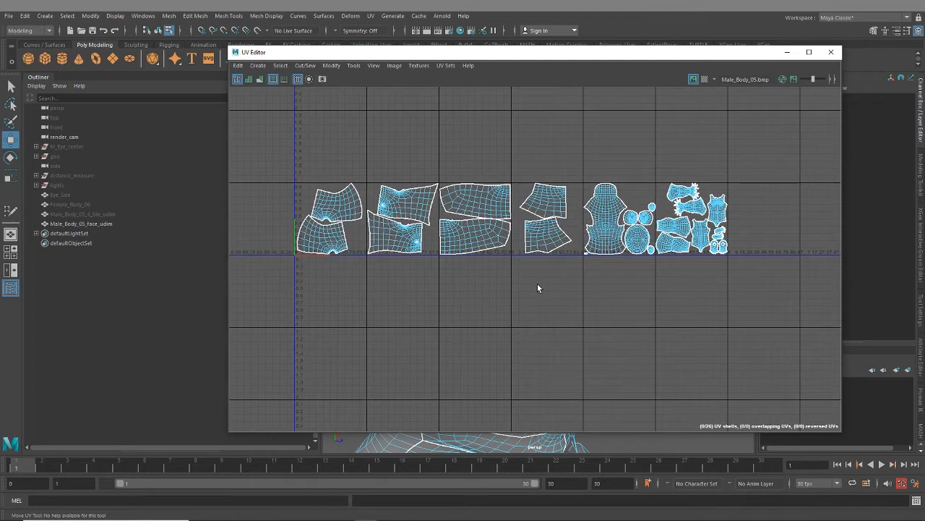
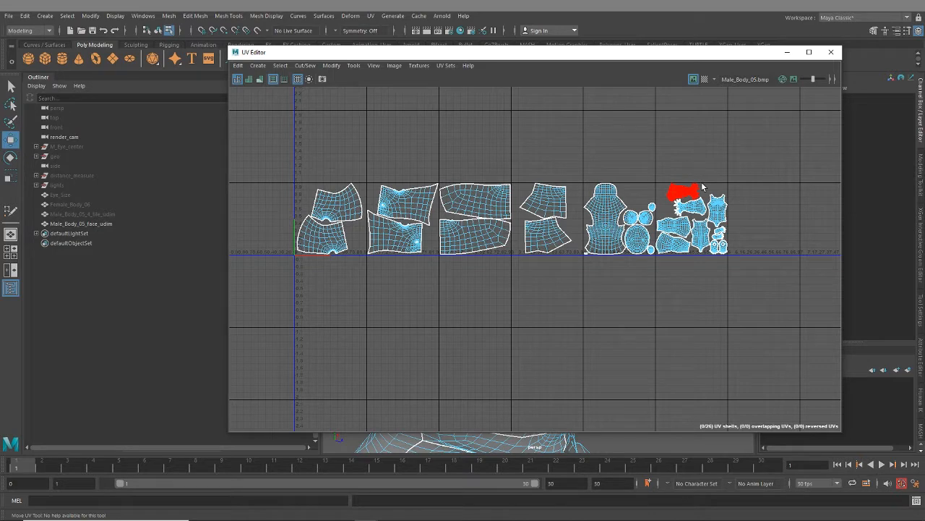
- Apply the checker map to the body mesh and clear the UV Editor away from the viewport
scroll(733, 310, down, 3)
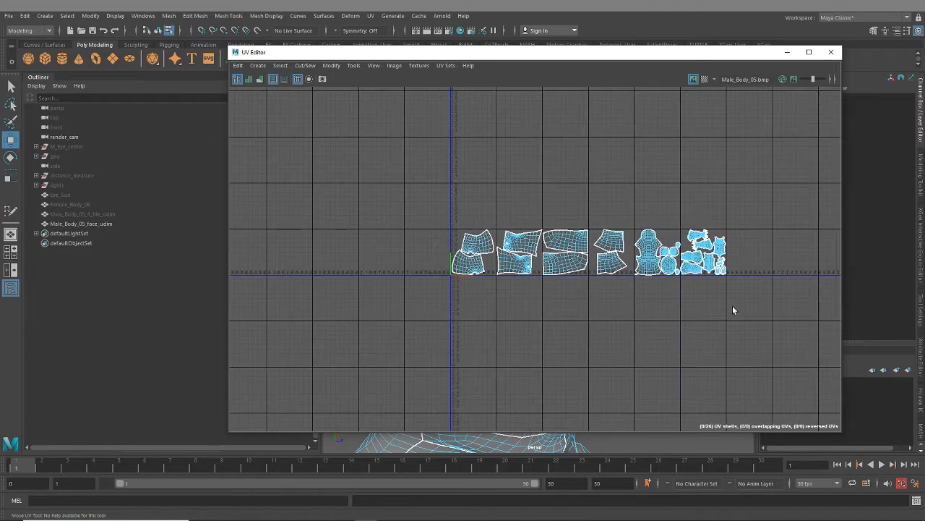
alt+middle_drag(721, 311, 594, 324)
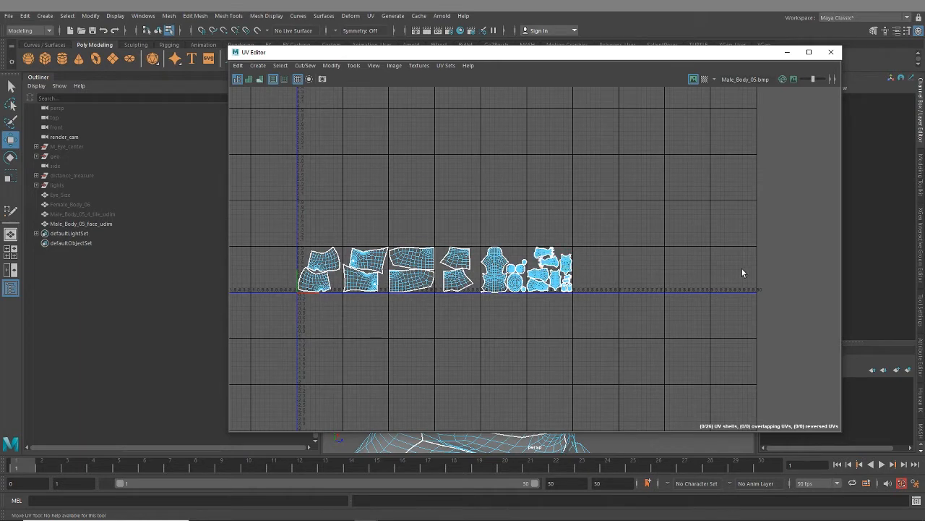
alt+middle_drag(454, 307, 588, 292)
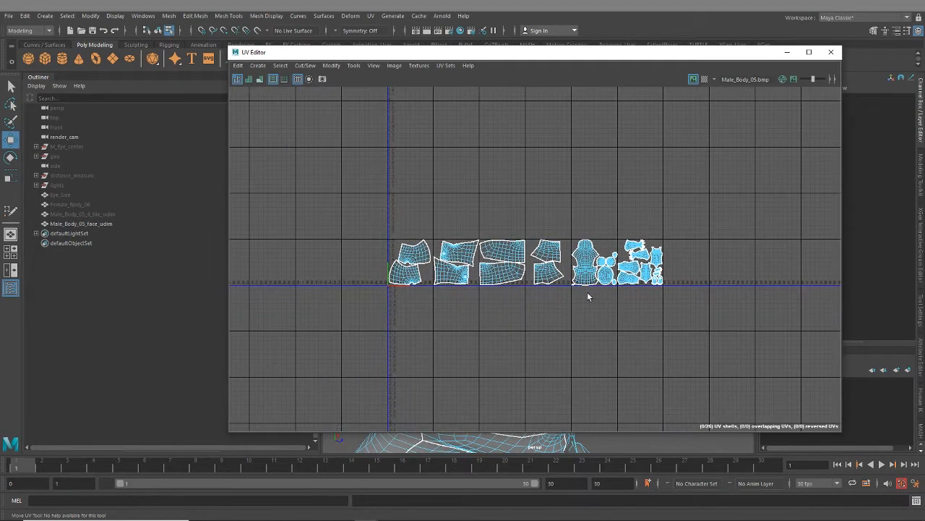
click(705, 79)
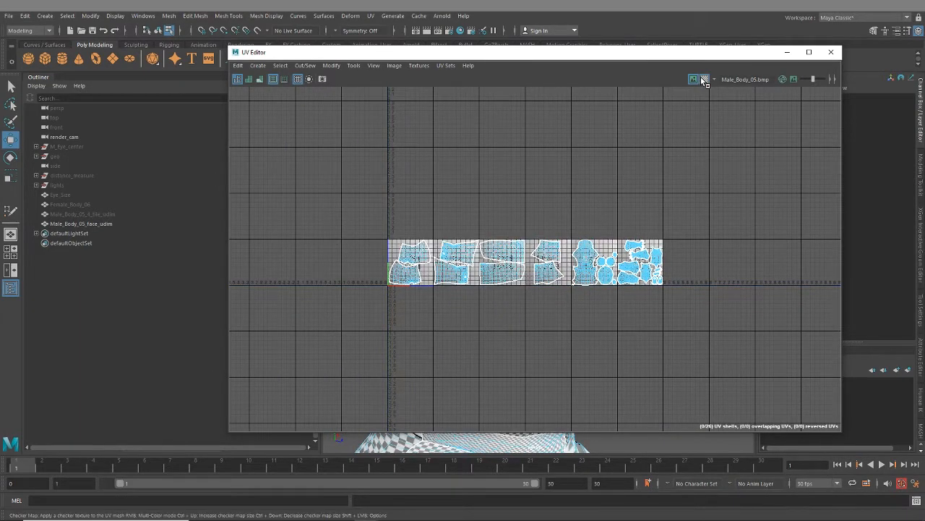
drag(516, 59, 592, 76)
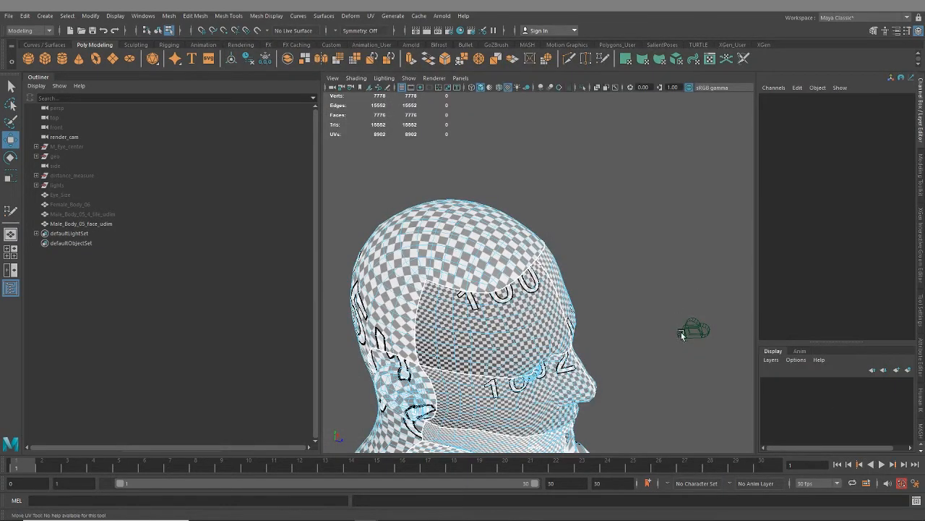
- Examine the checker pattern on the mesh up close around the mouth, jaw and neck shells and their seams
alt+drag(682, 335, 562, 362)
alt+middle_drag(562, 361, 587, 306)
alt+right_drag(518, 271, 519, 329)
alt+middle_drag(519, 329, 583, 262)
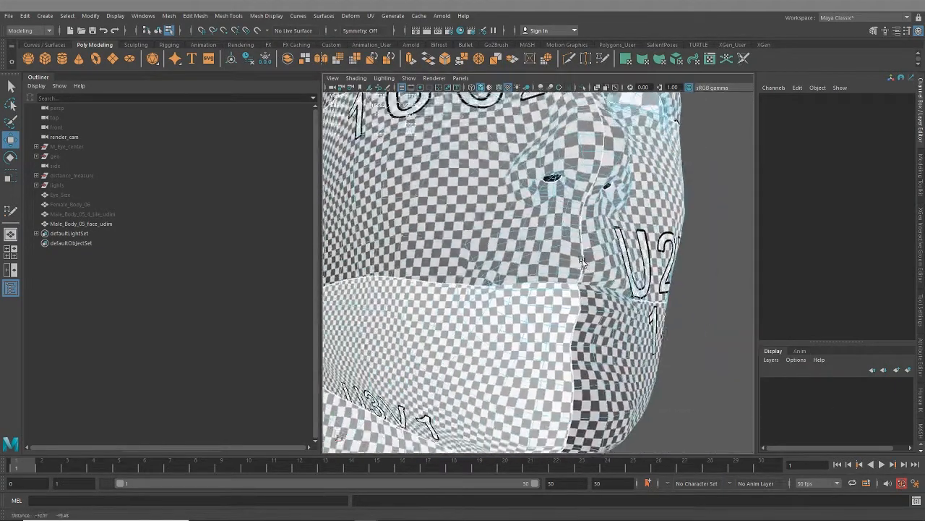
alt+drag(582, 261, 579, 294)
alt+drag(587, 277, 730, 289)
alt+middle_drag(542, 340, 542, 305)
alt+drag(542, 306, 526, 312)
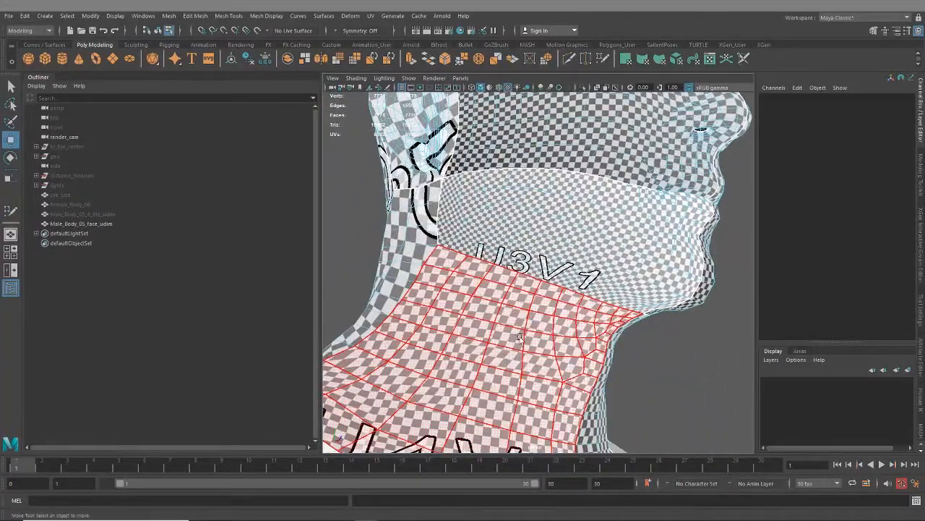
alt+middle_drag(526, 313, 512, 276)
alt+drag(599, 237, 499, 203)
alt+middle_drag(502, 187, 551, 318)
alt+right_drag(551, 318, 467, 144)
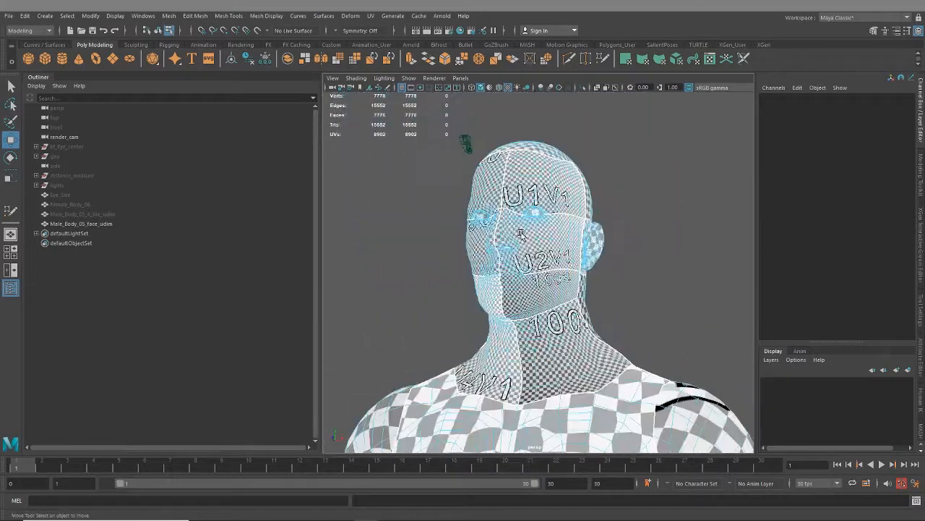
- Compare the checker size of the forehead, cheek, jaw and neck shells from the front and side of the head
alt+drag(467, 145, 504, 279)
alt+right_drag(504, 279, 477, 347)
alt+drag(477, 347, 624, 330)
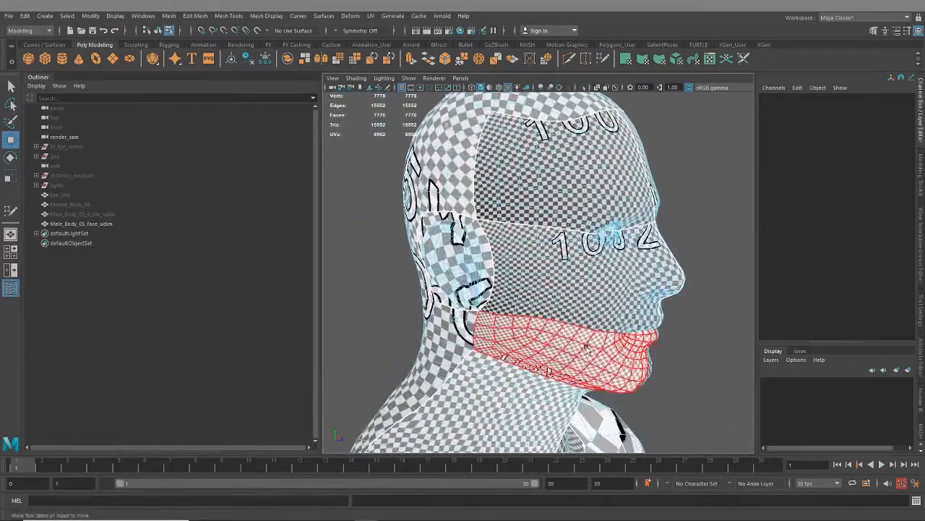
alt+drag(621, 289, 577, 284)
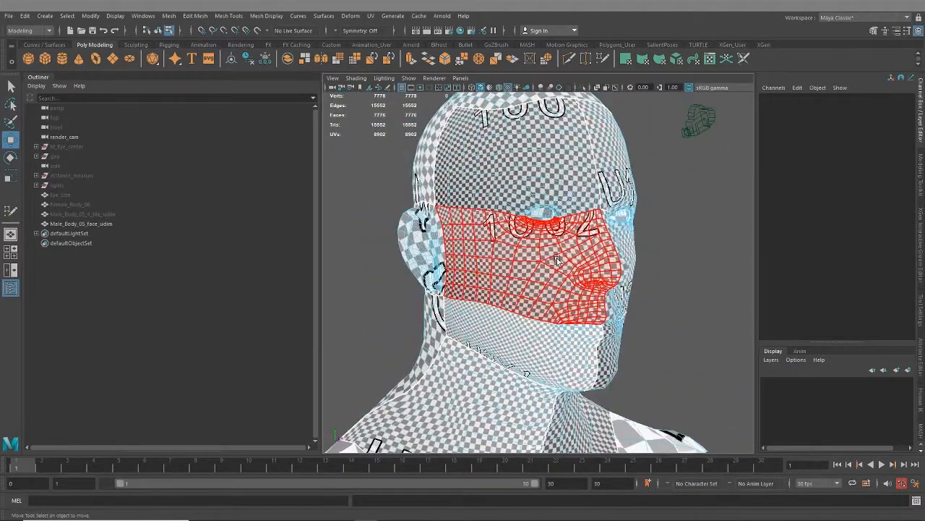
alt+drag(470, 279, 550, 255)
alt+drag(639, 281, 544, 293)
scroll(499, 277, up, 5)
scroll(467, 279, down, 5)
scroll(548, 303, up, 7)
scroll(549, 306, down, 8)
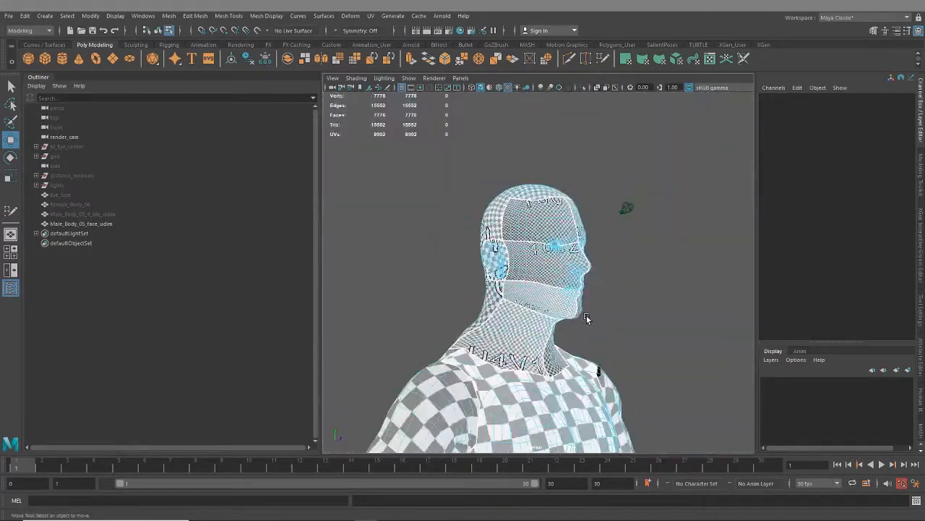
- Compare the checker size of the ear and back-of-head shells with the neighbouring face shells
alt+drag(495, 236, 517, 234)
scroll(550, 256, up, 2)
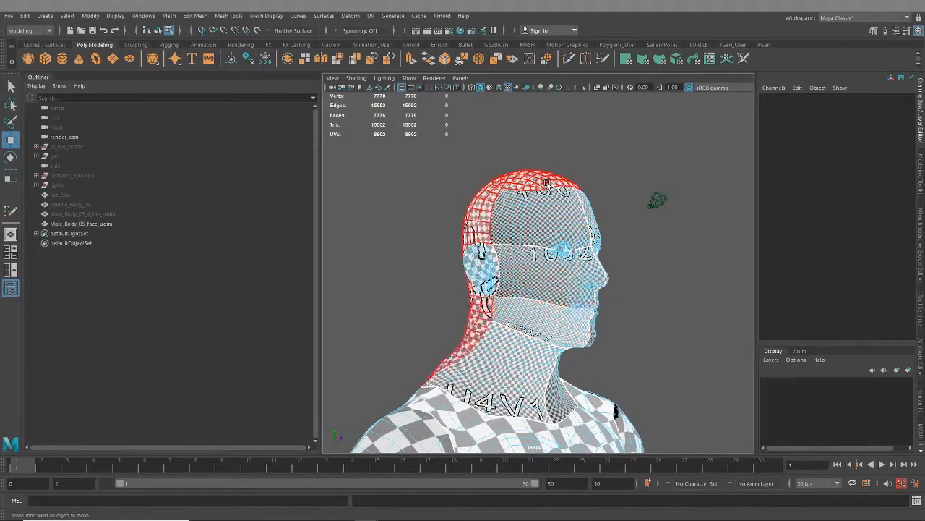
alt+drag(557, 268, 553, 288)
scroll(552, 288, up, 6)
scroll(552, 288, up, 3)
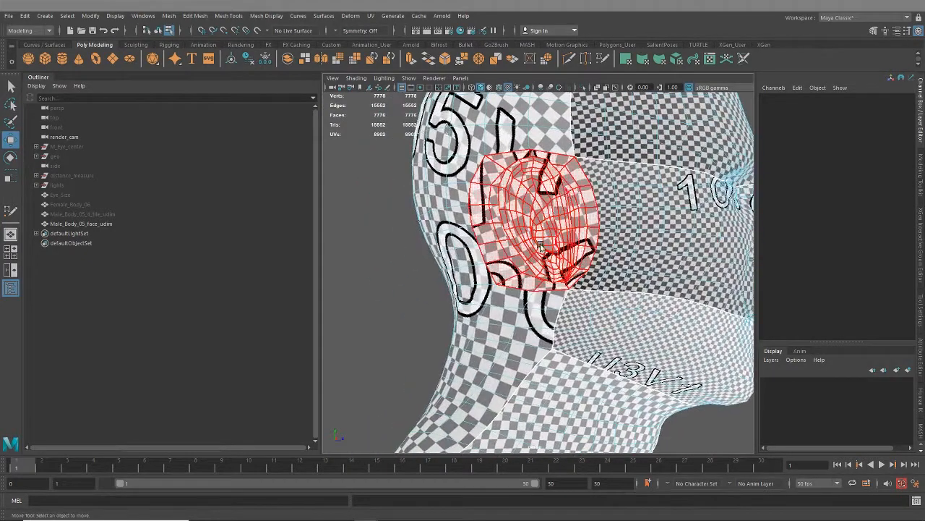
mouse_move(616, 253)
alt+mouse_down()
mouse_move(561, 257)
mouse_move(604, 264)
alt+mouse_up()
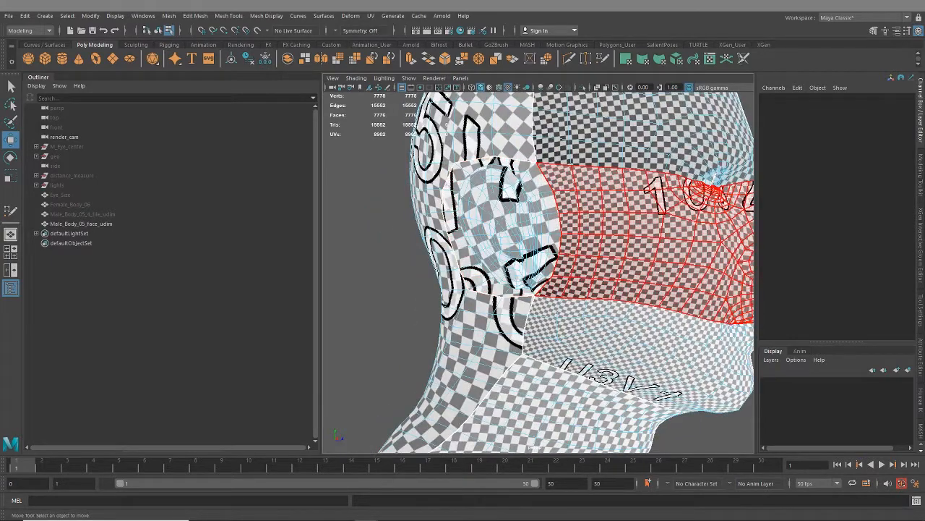
scroll(577, 298, down, 5)
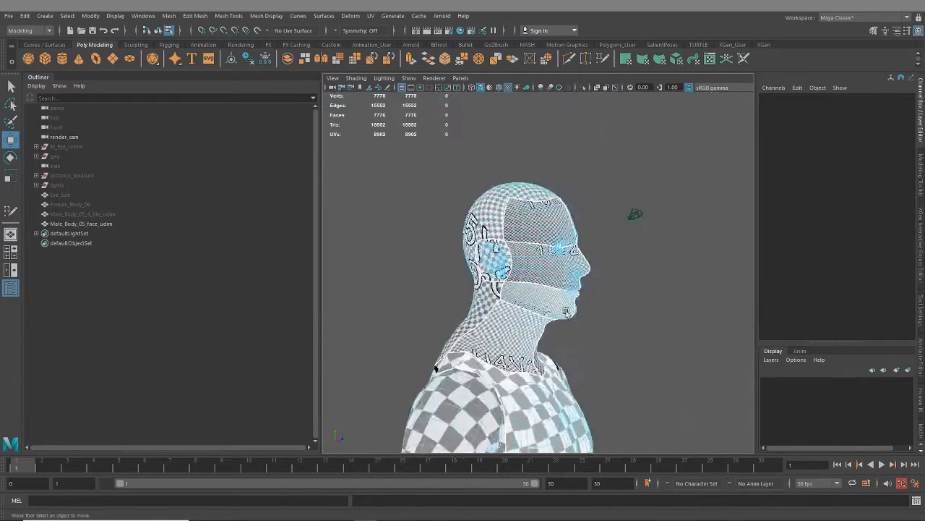
alt+drag(577, 298, 531, 309)
- Reopen the UV Editor, select the two ear shells in the fifth tile and turn off the checker map
click(710, 58)
drag(576, 108, 429, 99)
scroll(470, 265, up, 8)
scroll(647, 347, up, 4)
alt+middle_drag(647, 347, 512, 321)
drag(595, 291, 600, 292)
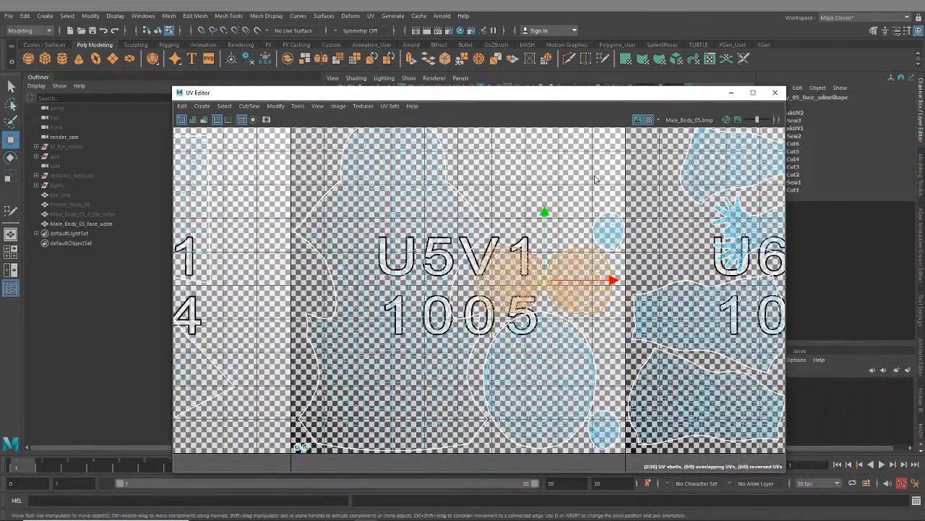
click(649, 120)
- Move the two ear shells up into the fifth tile's empty upper area and scale them up together
drag(548, 280, 542, 156)
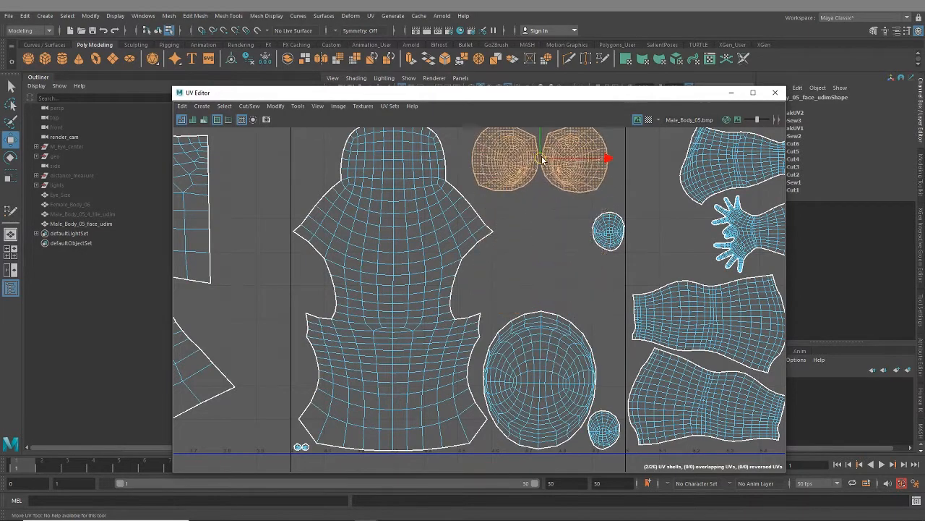
alt+middle_drag(542, 157, 527, 218)
key(r)
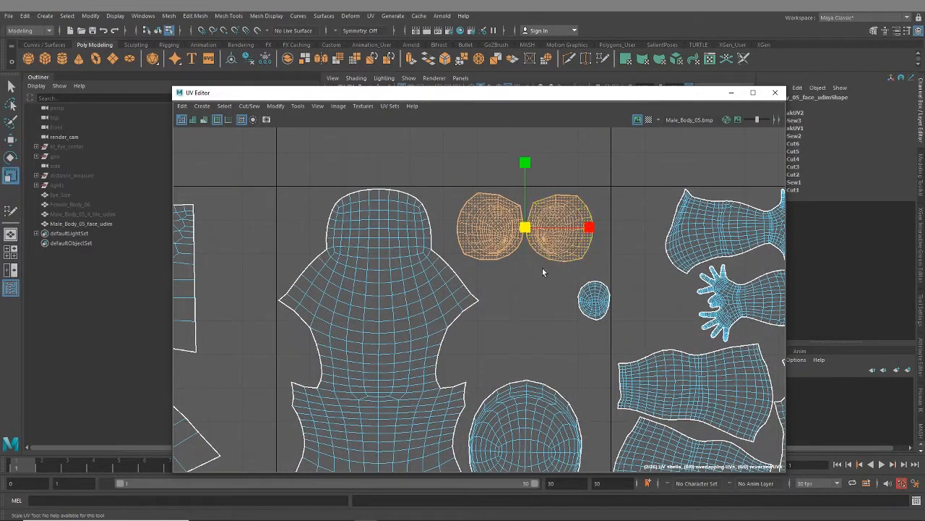
drag(525, 228, 532, 325)
- Stack the two enlarged ear shells one above the other over the large oval shell
click(521, 283)
click(587, 250)
key(w)
alt+middle_drag(561, 369, 555, 314)
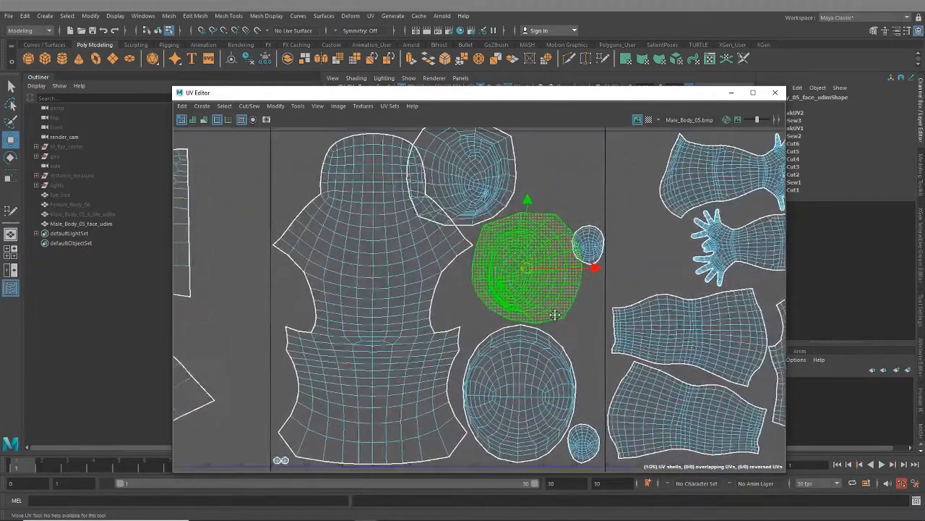
click(479, 184)
alt+middle_drag(548, 263, 532, 318)
drag(458, 245, 525, 261)
- Move the upper small oval shell down beside the large oval shell, near the fifth tile's right border
click(573, 315)
alt+middle_drag(572, 315, 558, 233)
drag(558, 233, 565, 346)
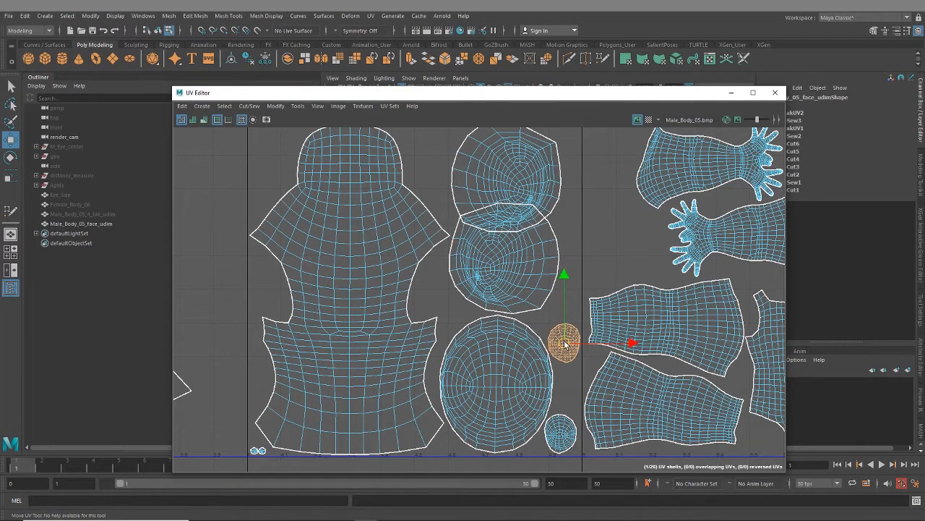
- Scale the large oval shell down to about half size and place it at the tile's base beside the back-of-head shell
click(479, 405)
alt+middle_drag(478, 405, 487, 337)
key(e)
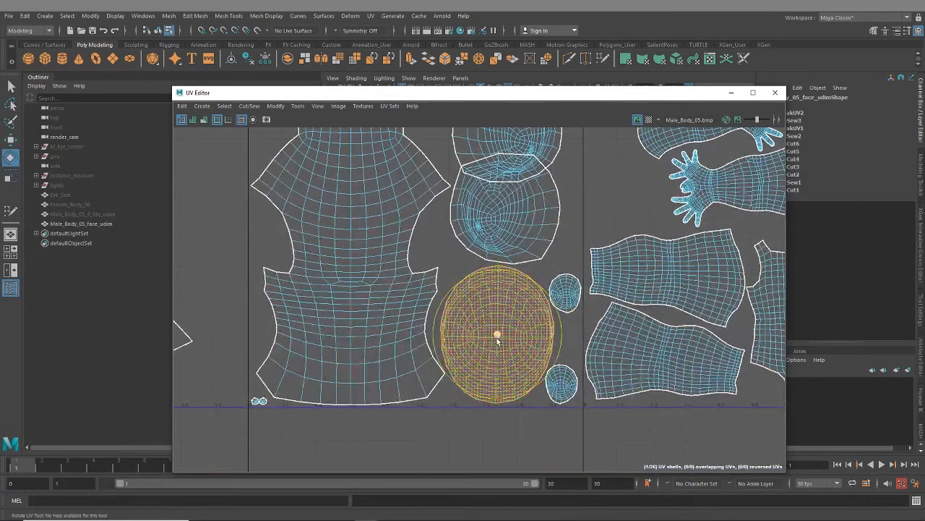
key(r)
drag(498, 337, 443, 387)
key(w)
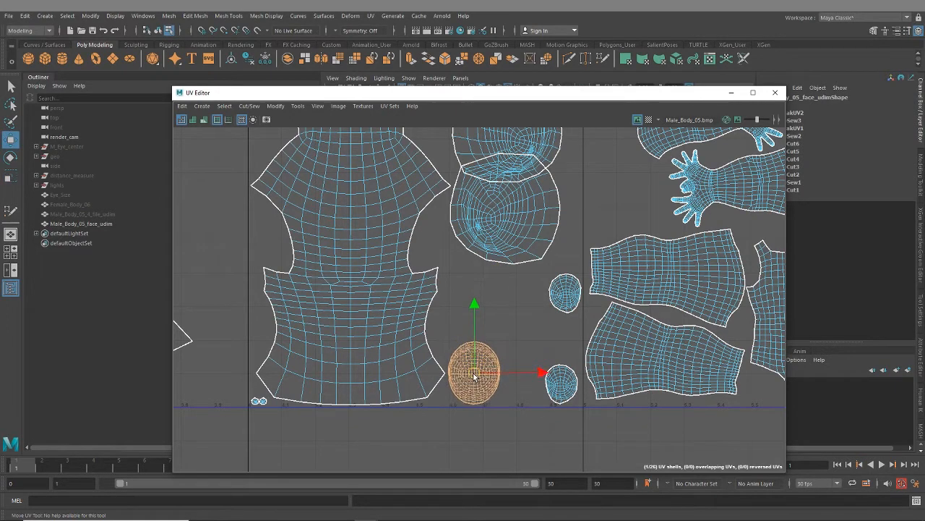
- Lower the bottom ear shell and place the small oval shell between the other two ovals along the tile's base
drag(483, 227, 491, 281)
click(565, 293)
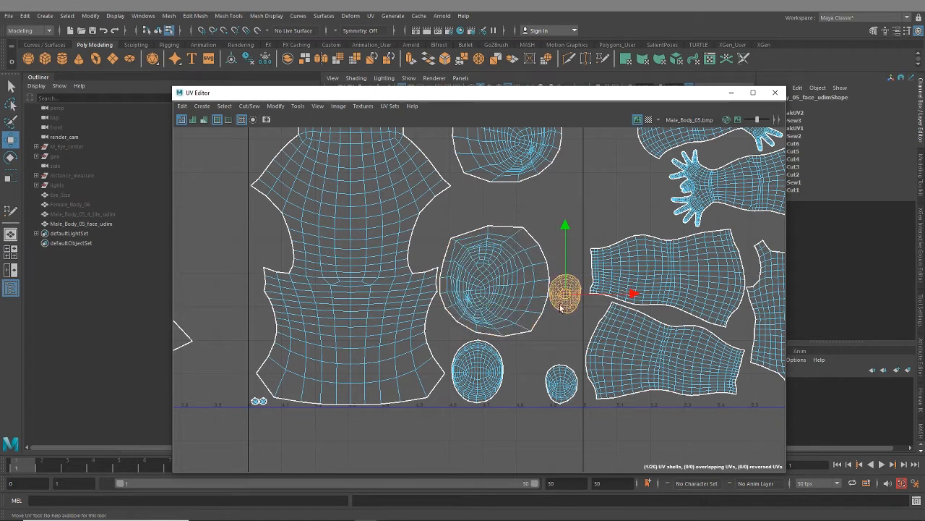
drag(565, 295, 524, 386)
- Move the lower ear shell close above the row of ovals and bring the upper ear shell down to meet it
click(514, 312)
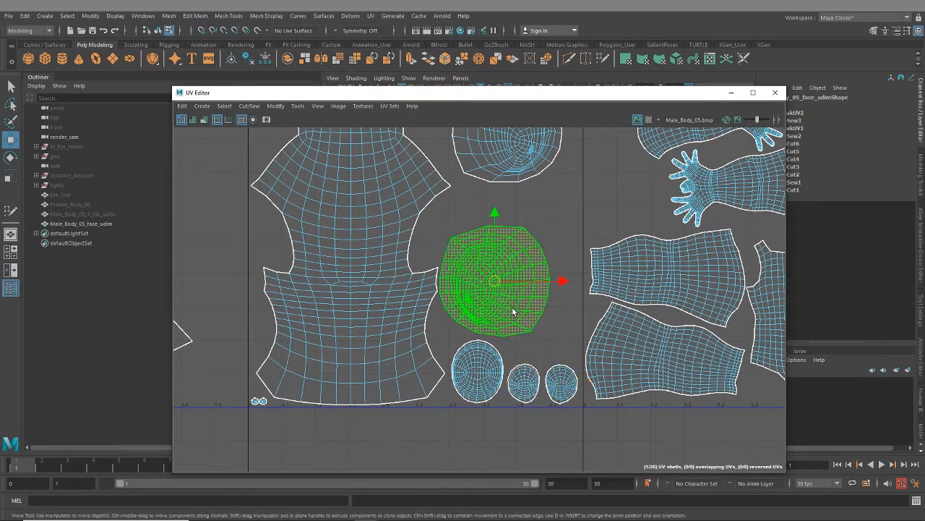
drag(496, 280, 520, 295)
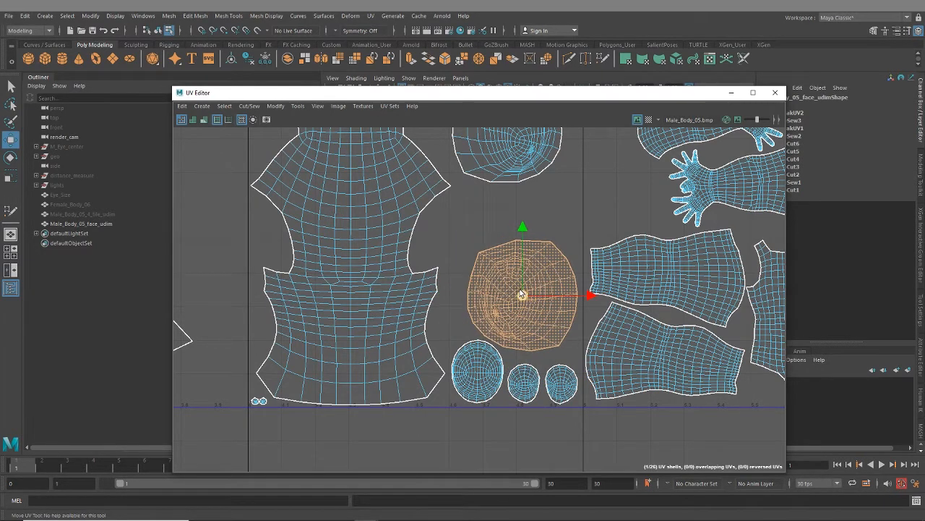
alt+middle_drag(514, 166, 504, 252)
click(506, 245)
drag(499, 215, 507, 271)
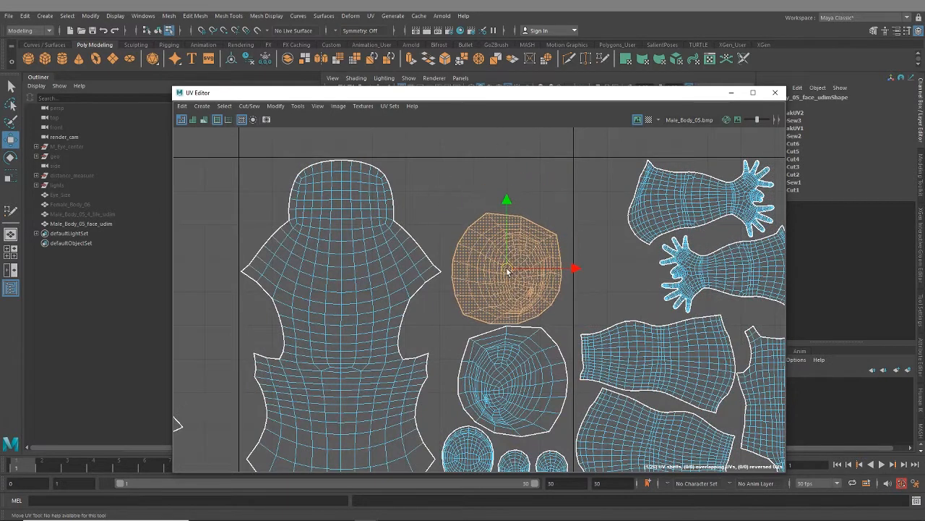
- Scale both ear shells up together and shift them up and slightly left, clear of the ovals and tile border
shift+click(513, 380)
key(e)
key(r)
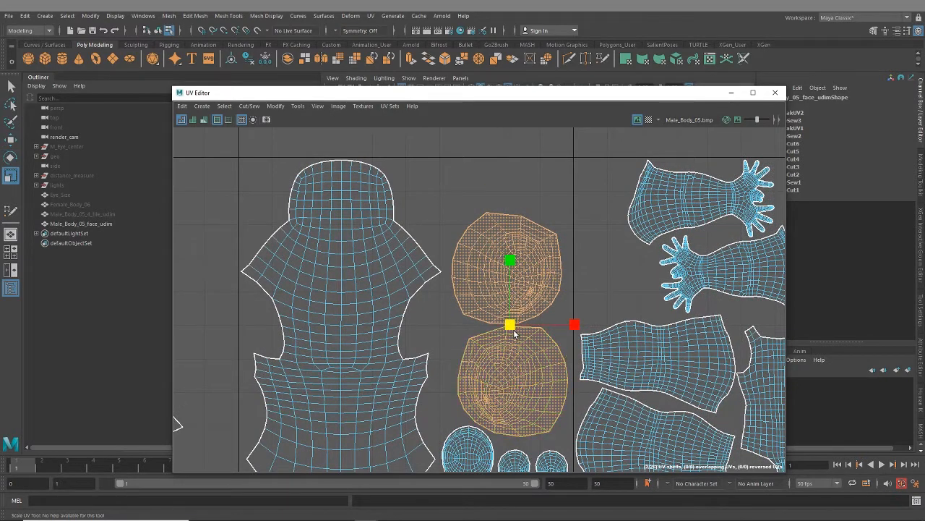
drag(510, 325, 517, 329)
key(w)
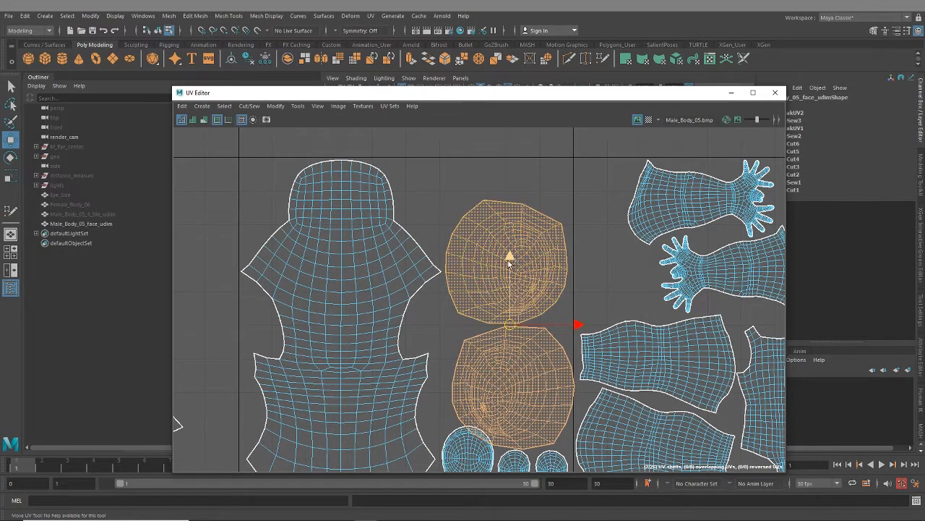
drag(509, 263, 508, 235)
drag(583, 297, 571, 296)
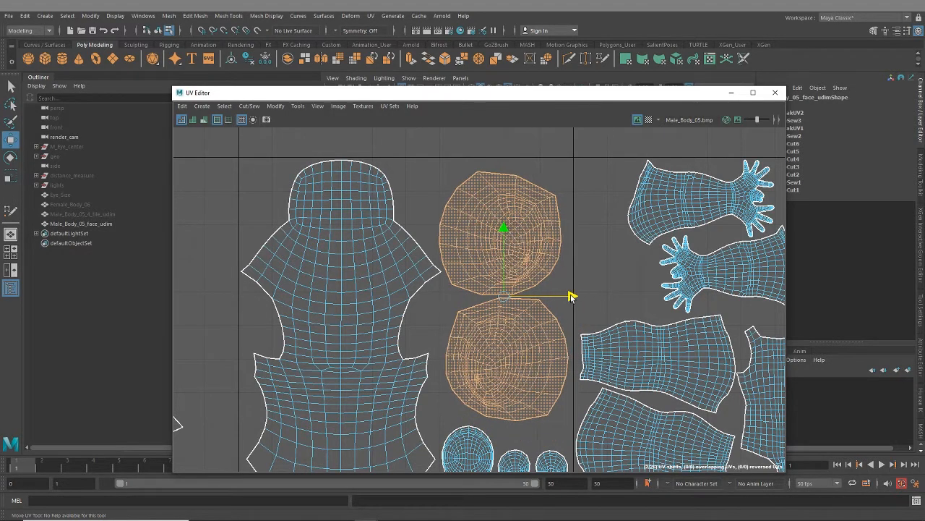
- Enlarge both ear shells slightly more and shift the lower one left into line with the upper one
key(e)
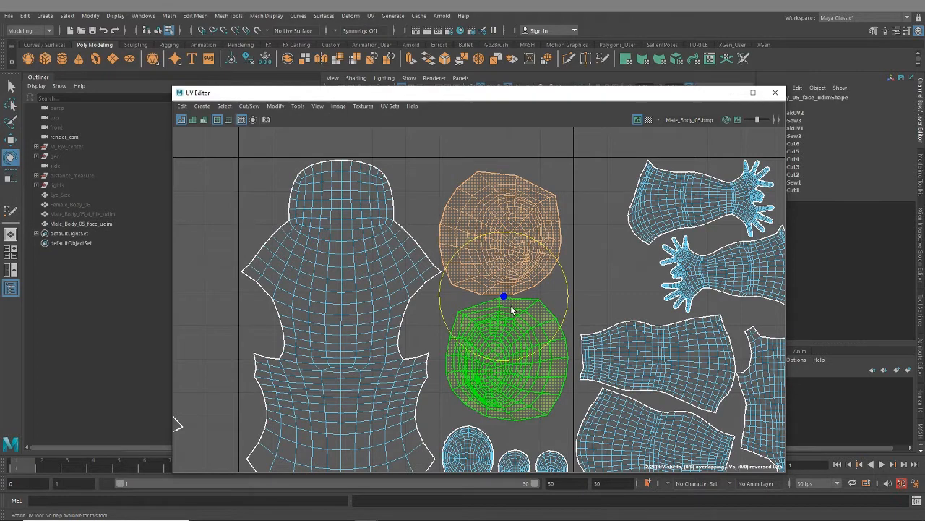
key(r)
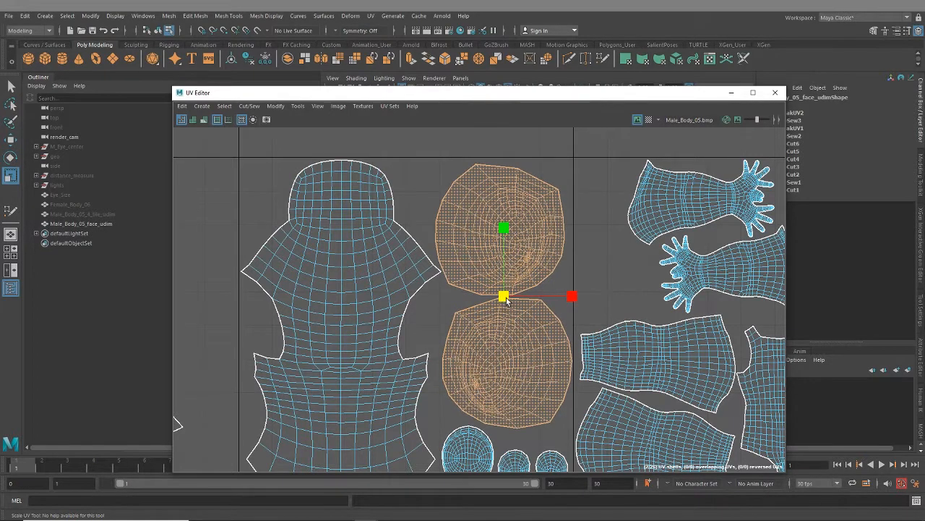
click(543, 365)
key(w)
drag(568, 361, 566, 365)
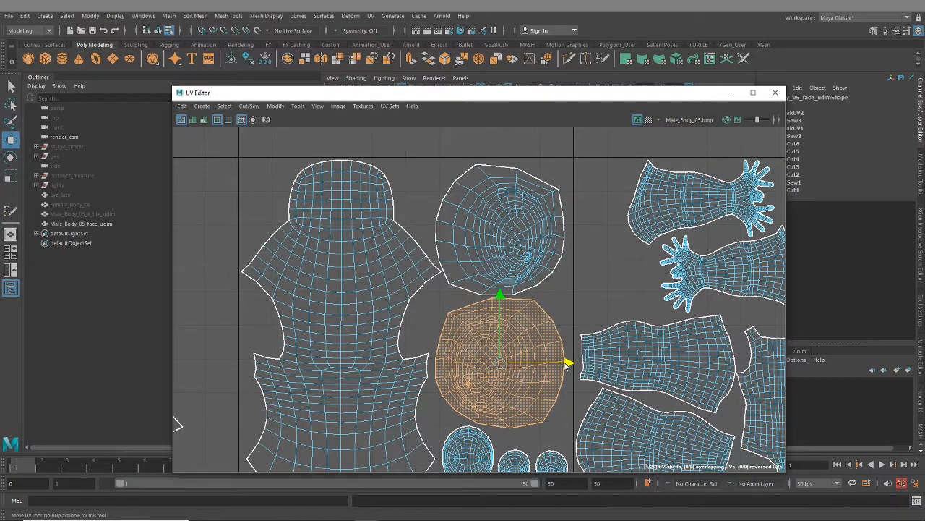
- Scale the aligned ear shells up a little together and nudge the pair right toward the fifth tile's border
shift+click(508, 258)
key(r)
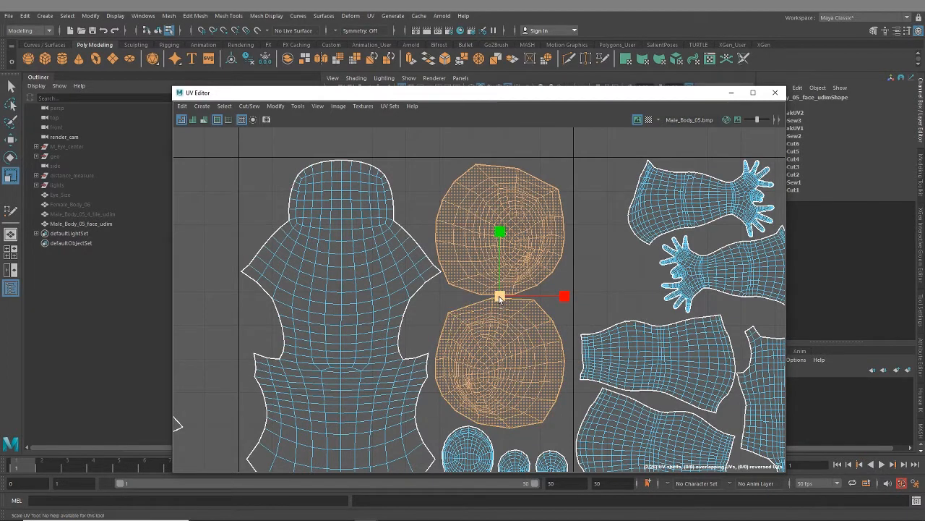
drag(500, 296, 500, 296)
key(w)
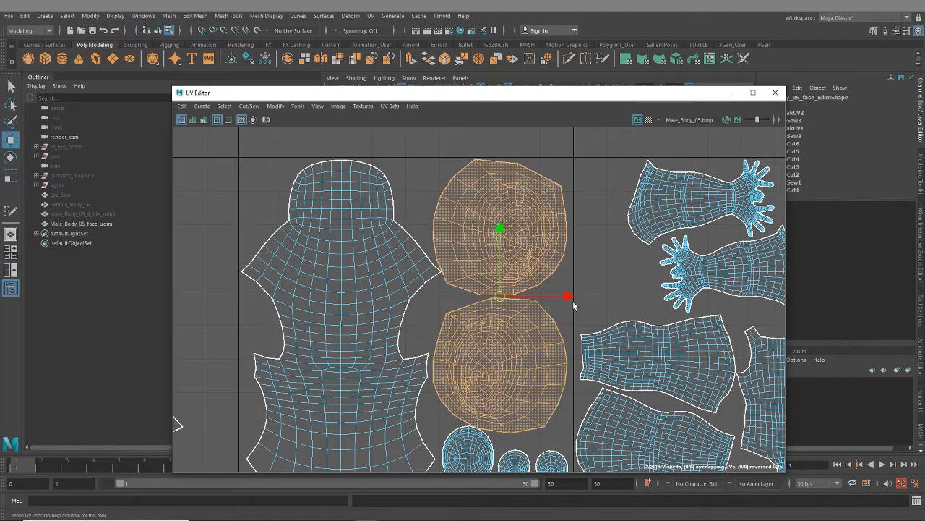
drag(569, 298, 572, 297)
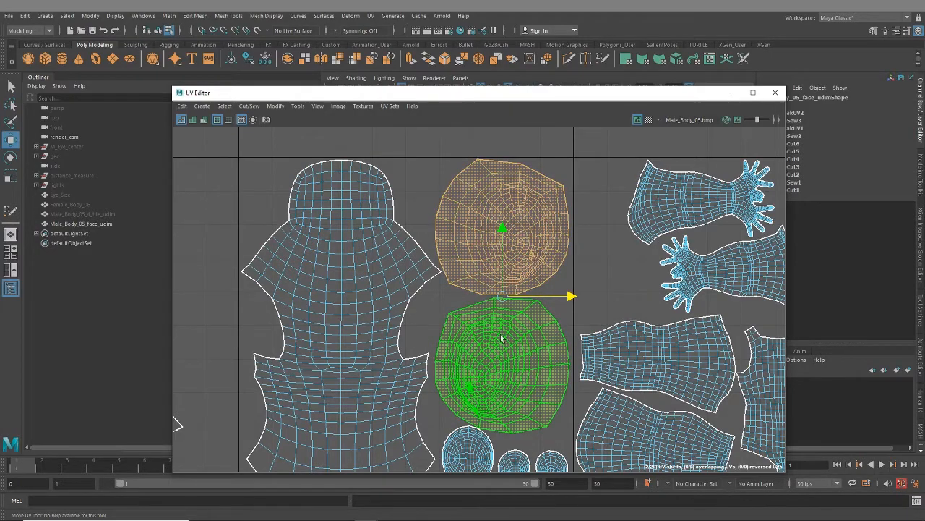
- Nudge the lower ear shell slightly left into line with the upper one, keeping a small gap between them
alt+middle_drag(512, 384, 533, 279)
scroll(504, 369, up, 3)
click(467, 337)
drag(477, 337, 470, 338)
alt+middle_drag(516, 256, 484, 420)
alt+middle_drag(475, 271, 487, 378)
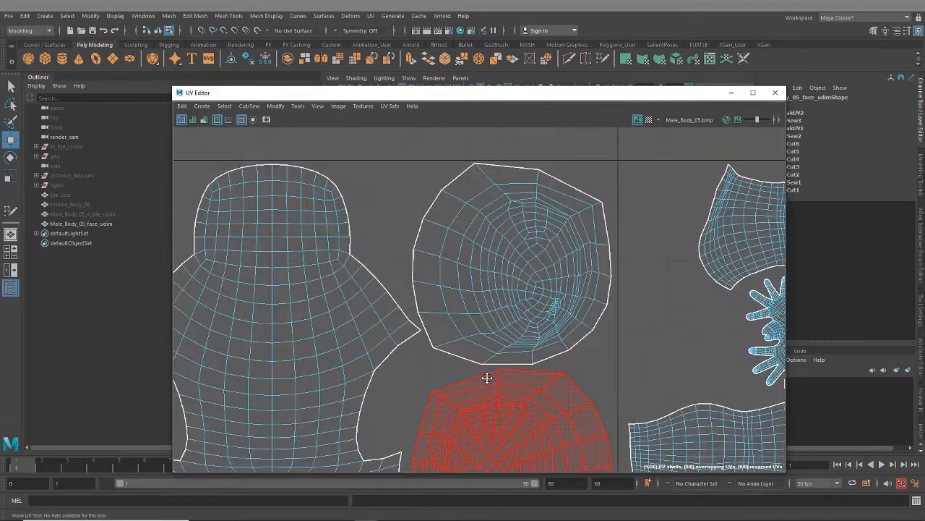
scroll(396, 385, down, 2)
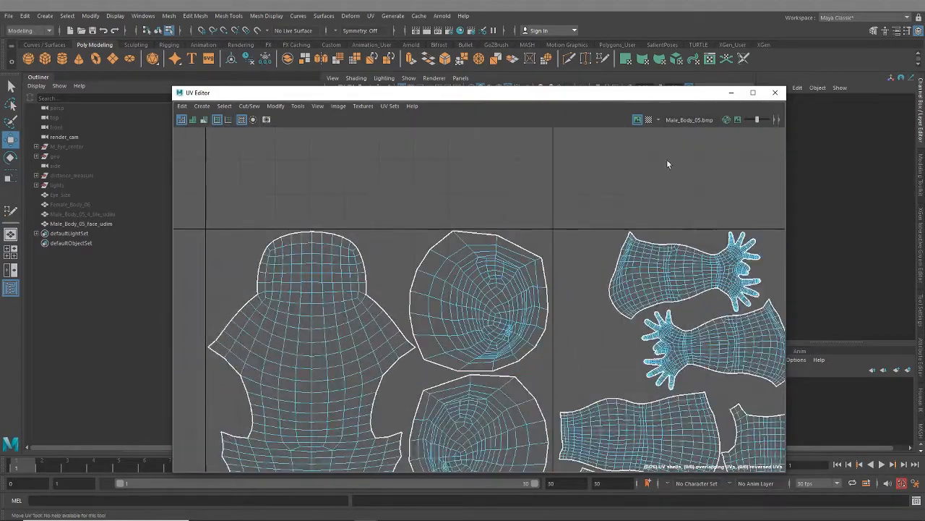
- Display the checker map on the body and move the UV Editor clear of the viewport
click(647, 119)
drag(571, 98, 924, 20)
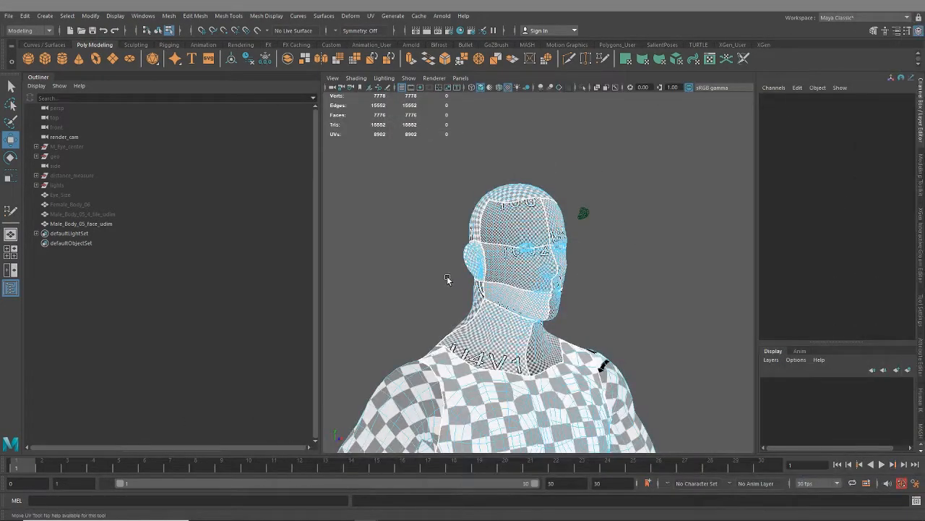
alt+drag(448, 279, 499, 271)
- Compare the checker density on the ear with that of the adjoining face, head and neck shells
scroll(498, 271, up, 6)
scroll(497, 270, down, 6)
alt+middle_drag(512, 269, 567, 304)
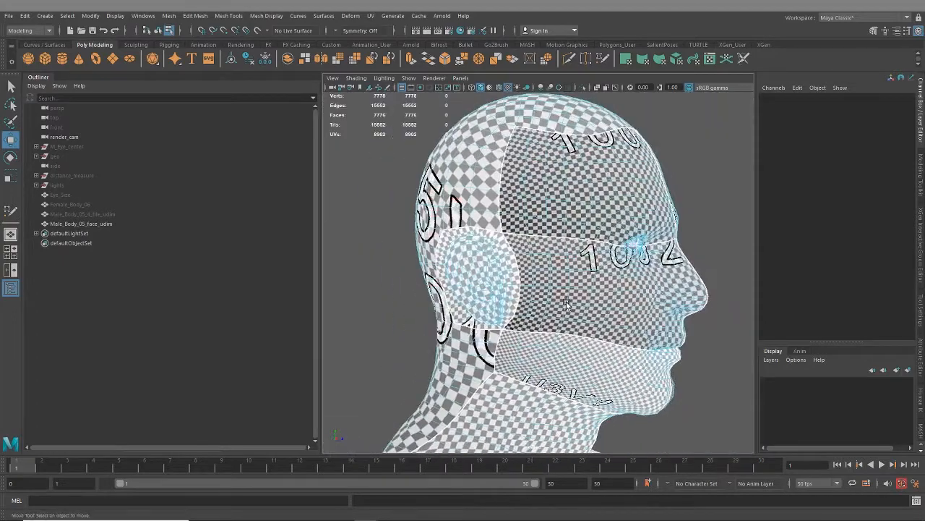
scroll(397, 315, up, 8)
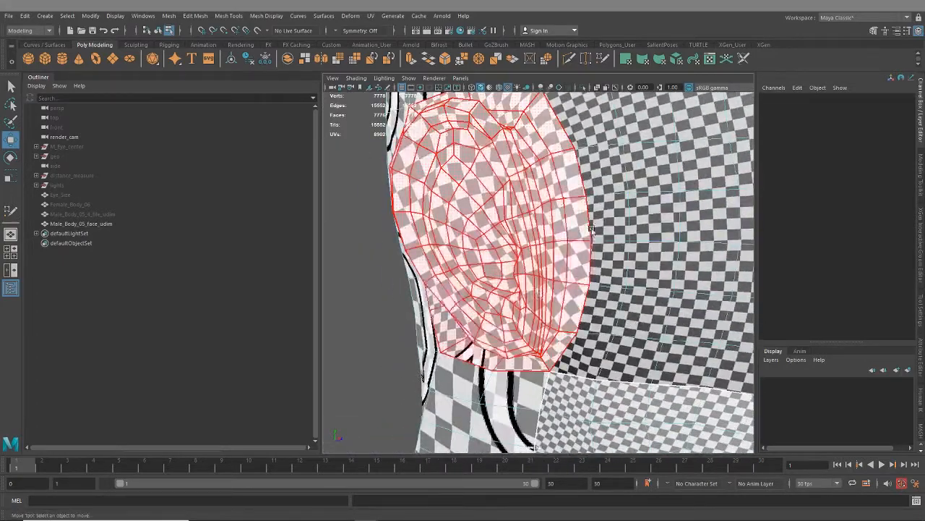
scroll(620, 339, down, 6)
alt+drag(596, 315, 509, 305)
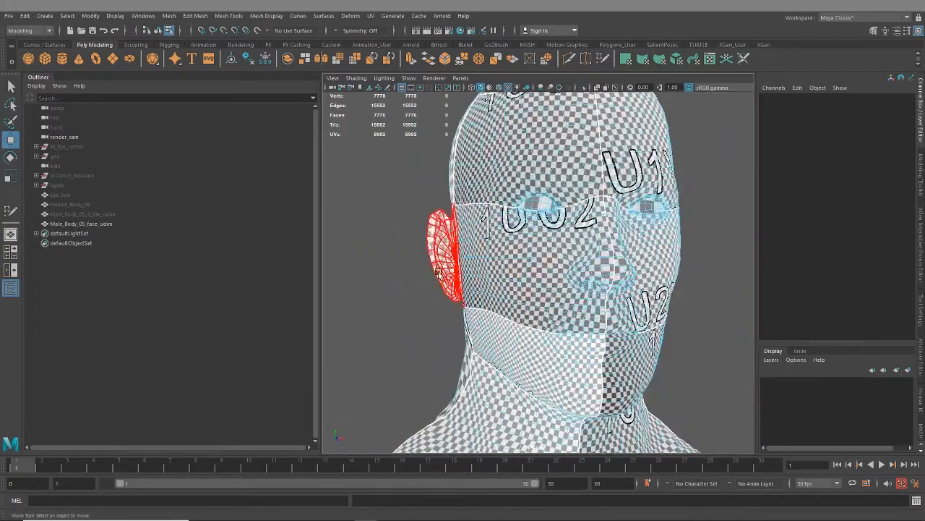
alt+drag(438, 273, 521, 283)
scroll(556, 250, up, 3)
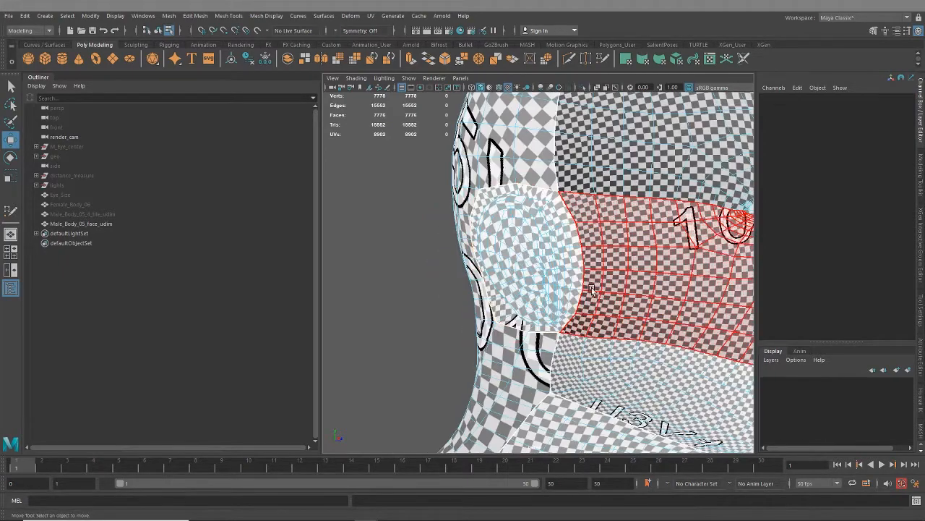
alt+middle_drag(575, 256, 519, 258)
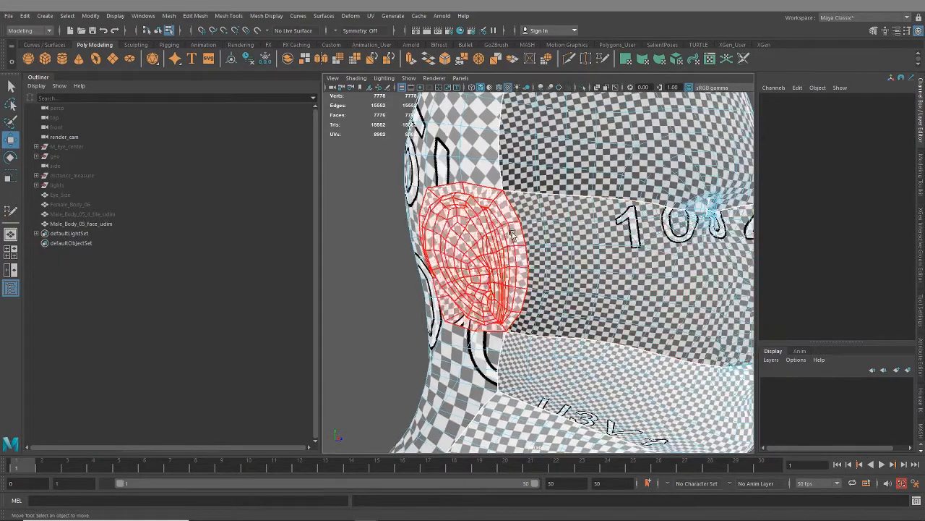
alt+drag(520, 258, 641, 249)
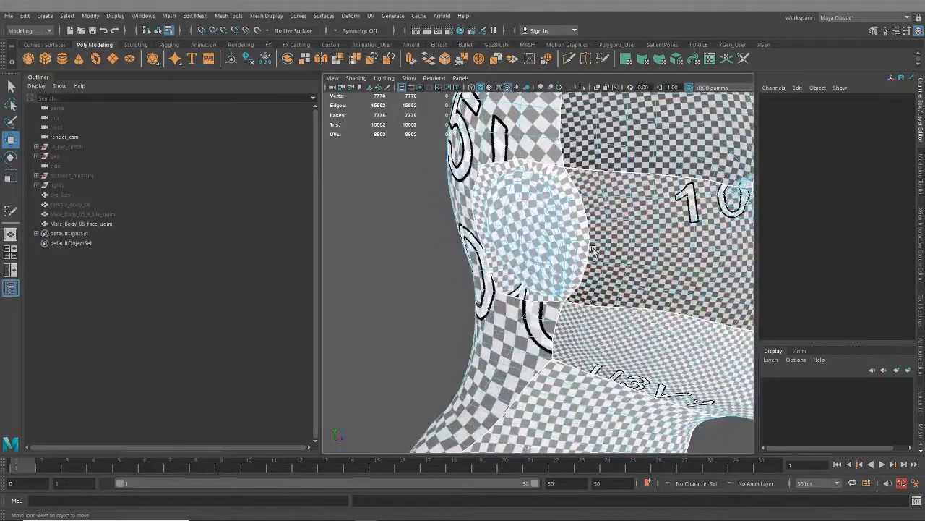
alt+middle_drag(640, 250, 607, 275)
scroll(606, 274, up, 2)
scroll(626, 283, down, 6)
alt+drag(623, 278, 583, 272)
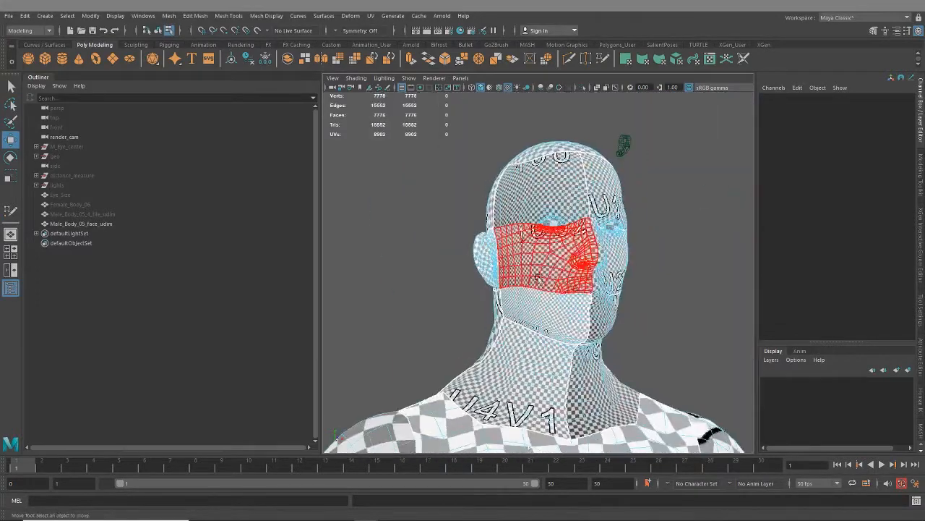
- Examine the checker pattern across the other side of the face, close up at the eye, nose and nostril
alt+drag(596, 348, 546, 356)
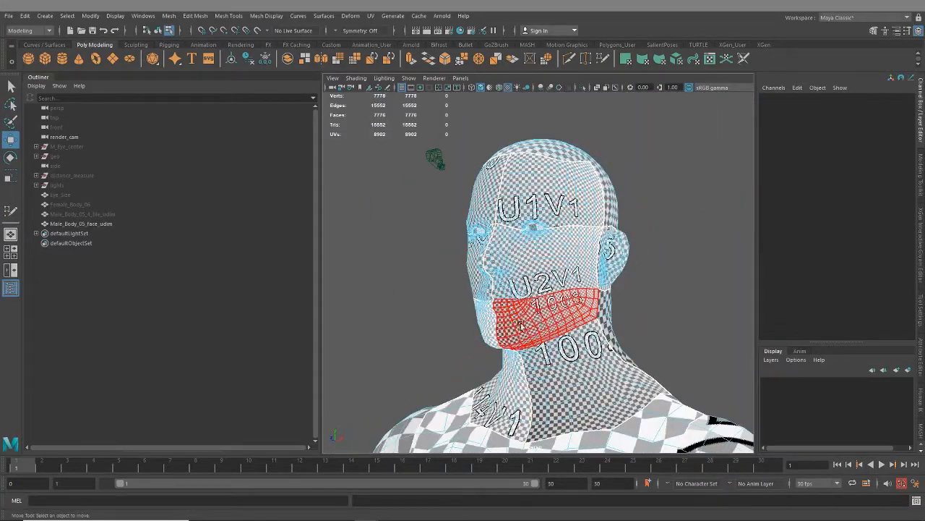
alt+drag(540, 321, 499, 280)
alt+middle_drag(499, 281, 540, 320)
scroll(539, 318, up, 4)
scroll(555, 287, up, 6)
alt+drag(540, 318, 616, 267)
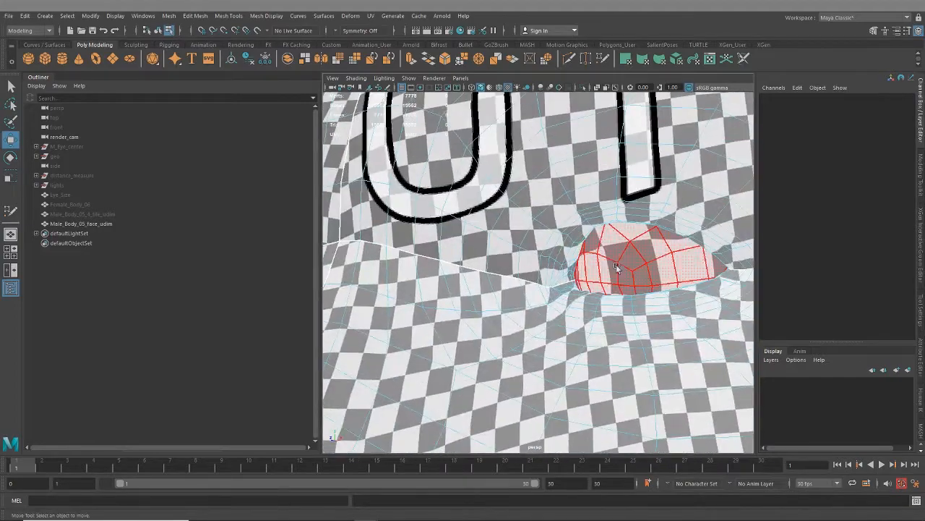
scroll(578, 315, down, 8)
scroll(509, 278, up, 5)
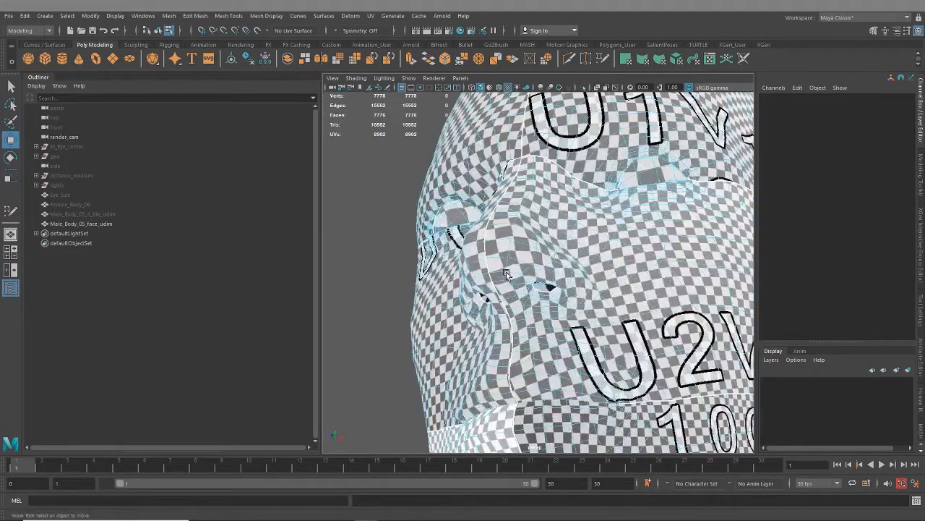
alt+drag(505, 273, 555, 230)
scroll(555, 230, up, 6)
alt+middle_drag(556, 230, 564, 258)
alt+drag(564, 258, 625, 242)
alt+middle_drag(625, 242, 597, 282)
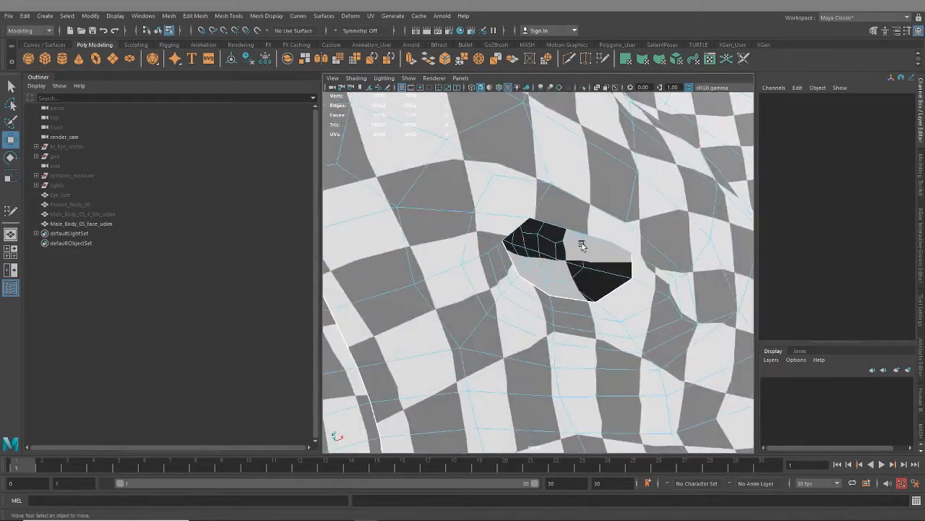
scroll(594, 337, down, 10)
alt+drag(595, 349, 606, 322)
- Hide the cheek and jaw shells on one side of the face to inspect the checker pattern inside the mouth
click(632, 273)
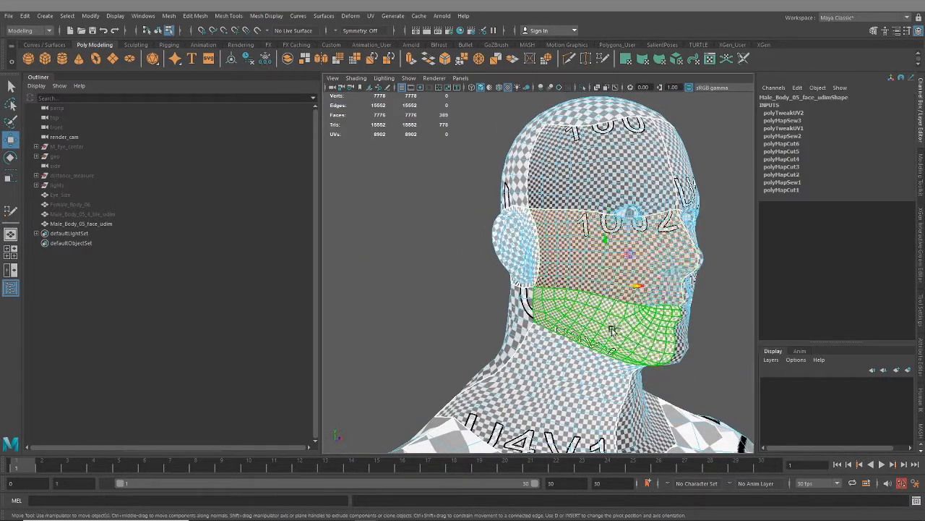
key(ctrl+h)
click(733, 350)
alt+drag(735, 348, 662, 331)
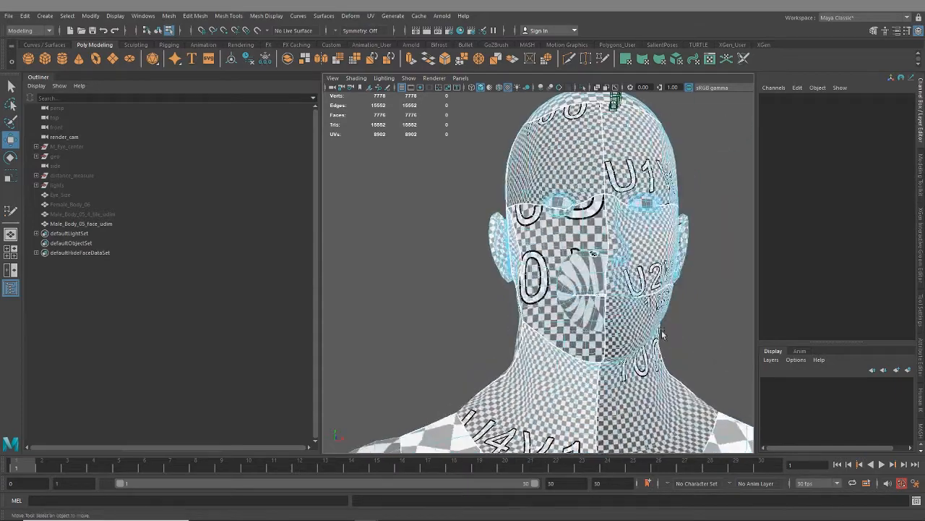
scroll(651, 300, up, 6)
alt+drag(650, 300, 599, 292)
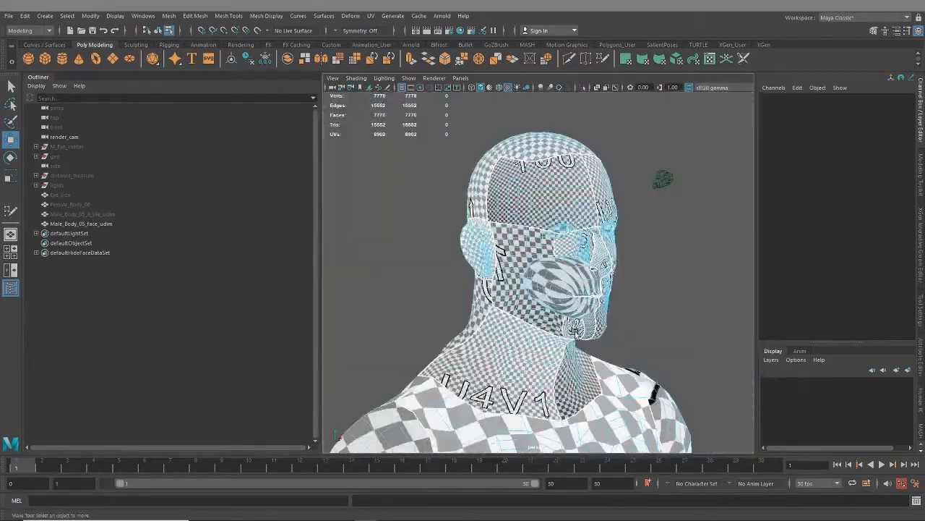
alt+drag(537, 331, 463, 325)
scroll(506, 289, up, 5)
alt+drag(506, 289, 488, 293)
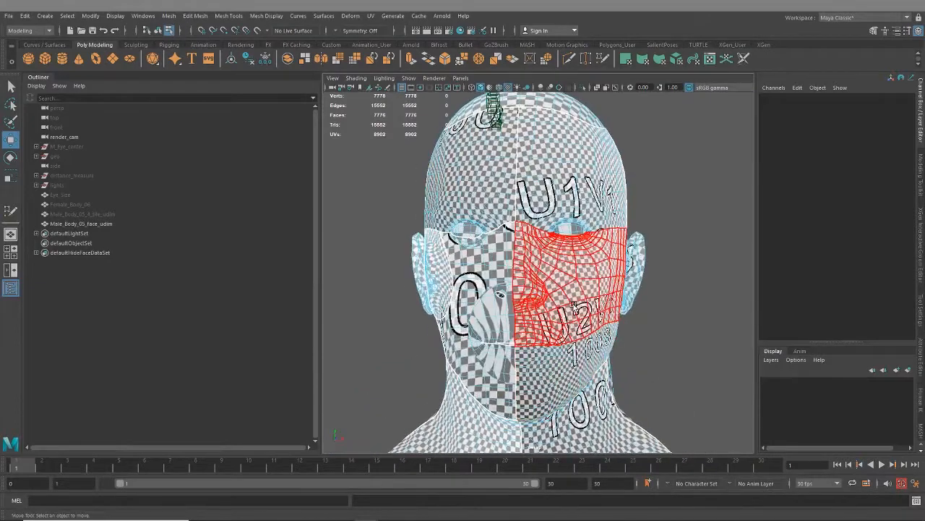
- Switch the male body back to object mode and unhide its hidden face shells
right_click(580, 287)
click(624, 231)
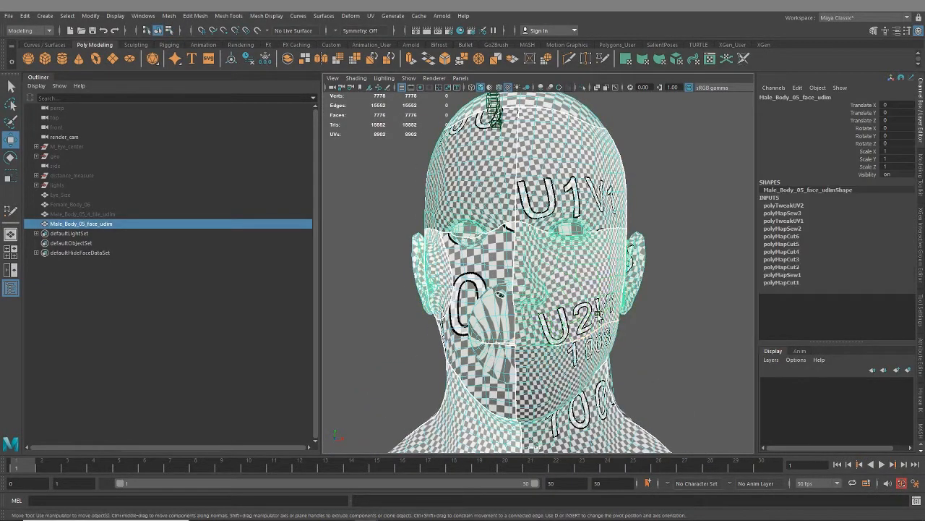
key(ctrl+shift+h)
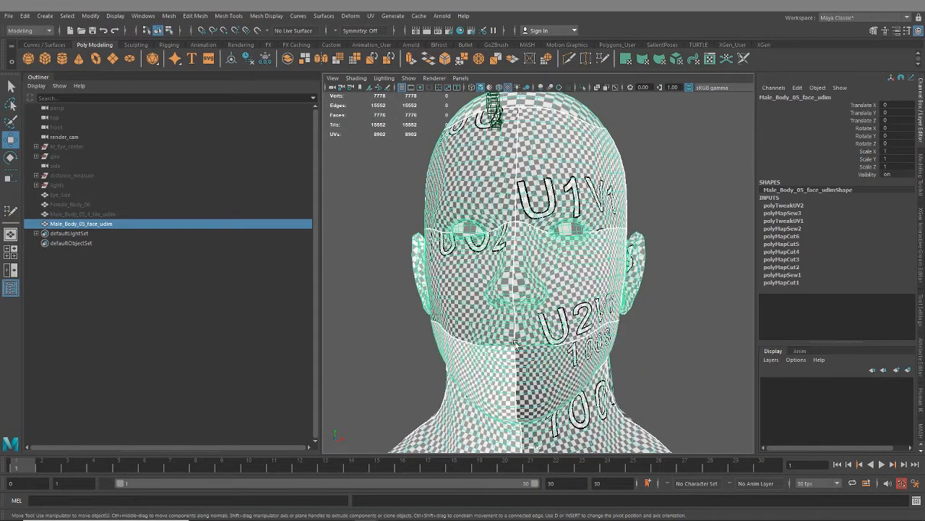
- Examine the checker density over the torso, arms and legs in comparison with the head
alt+middle_drag(516, 344, 517, 184)
scroll(579, 343, down, 7)
alt+drag(539, 352, 591, 357)
alt+middle_drag(539, 395, 543, 268)
alt+drag(622, 344, 582, 349)
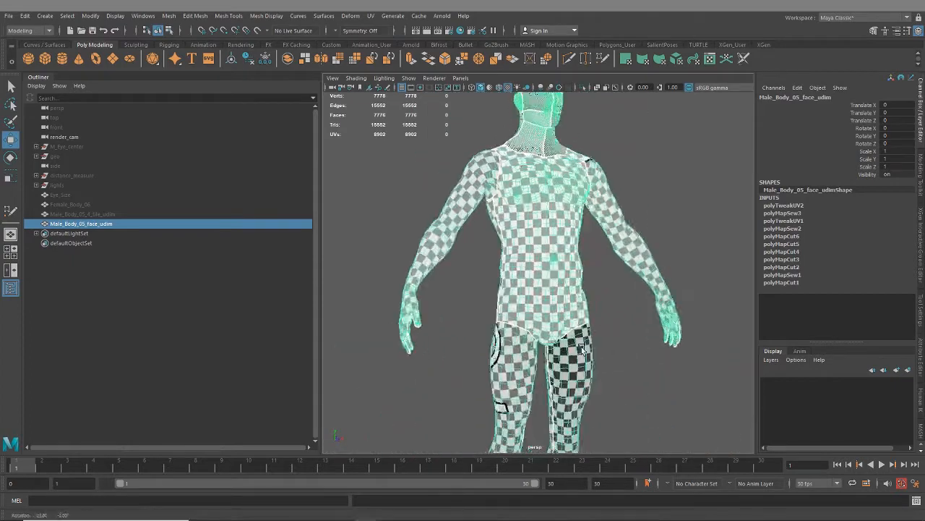
alt+middle_drag(582, 349, 583, 241)
alt+drag(635, 294, 602, 238)
alt+middle_drag(566, 128, 559, 318)
alt+drag(525, 293, 589, 284)
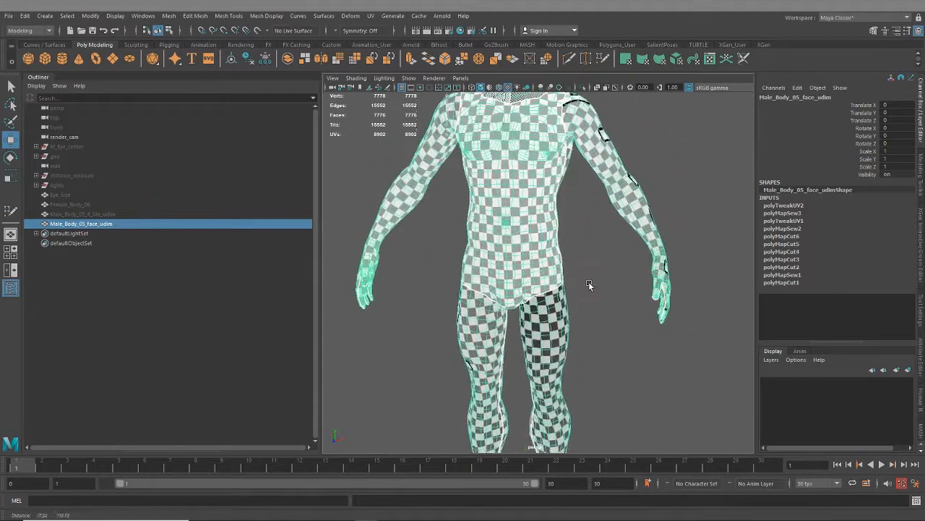
alt+middle_drag(589, 285, 591, 339)
alt+drag(590, 304, 631, 297)
alt+middle_drag(628, 278, 623, 326)
alt+drag(623, 326, 582, 312)
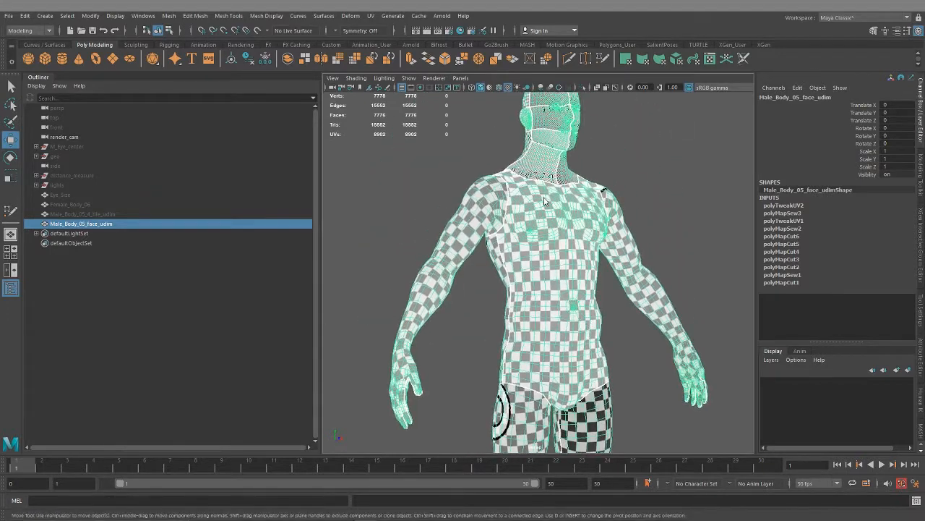
right_drag(544, 198, 582, 183)
- Select the entire Male_Body_05_face_udim mesh and delete its construction history
click(623, 207)
scroll(623, 207, down, 6)
alt+drag(623, 210, 578, 283)
scroll(578, 283, up, 4)
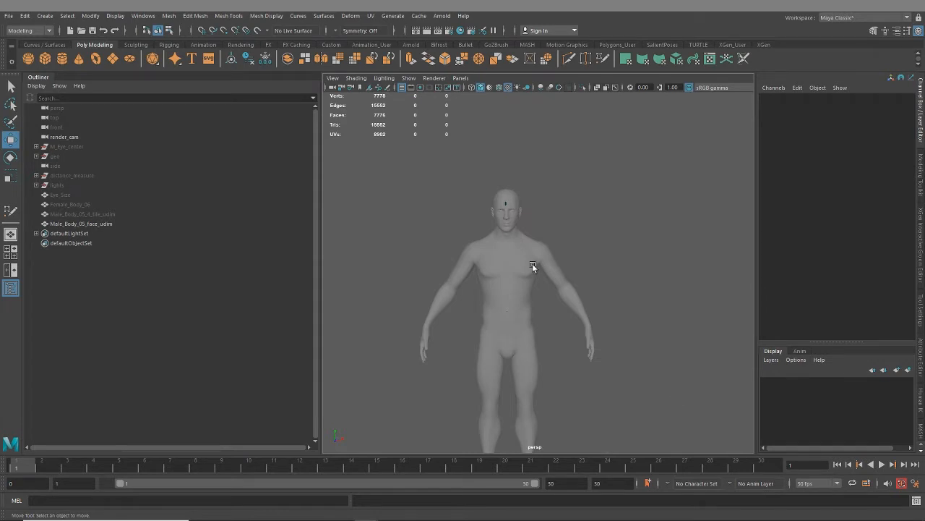
click(508, 263)
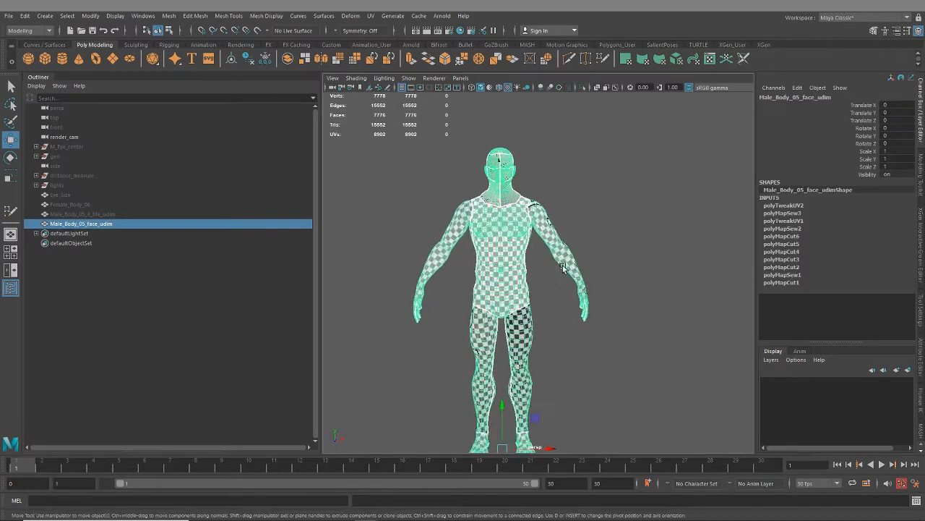
key(alt+shift+d)
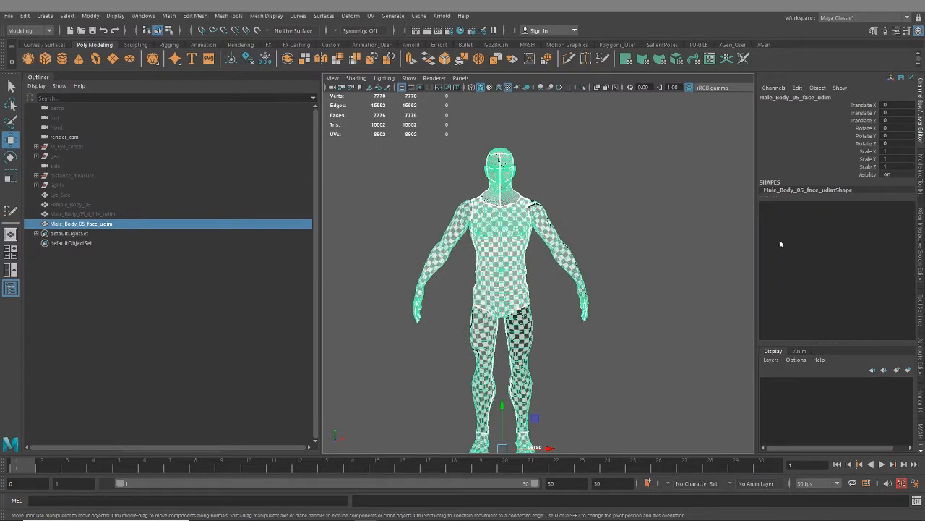
- Open the file texture node connected to the Color of the Male_Body_05_defaultMat1 material
click(920, 365)
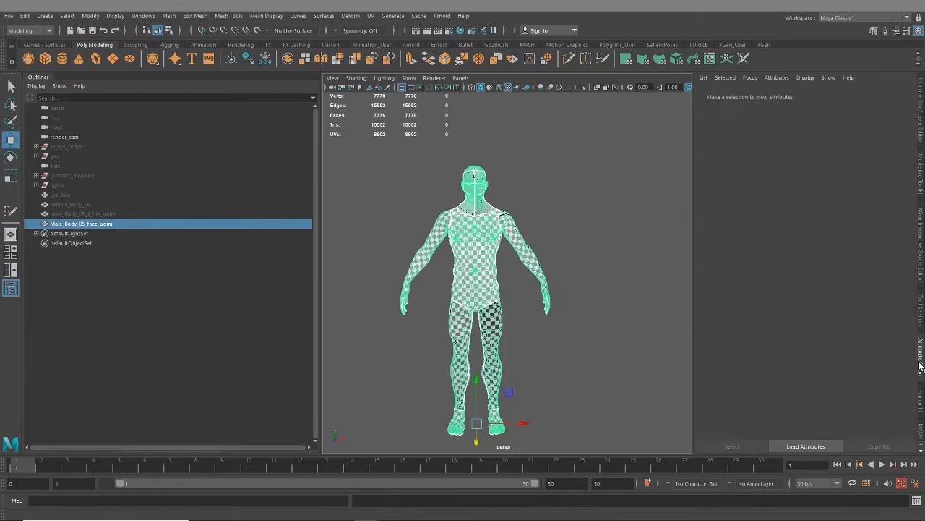
click(874, 95)
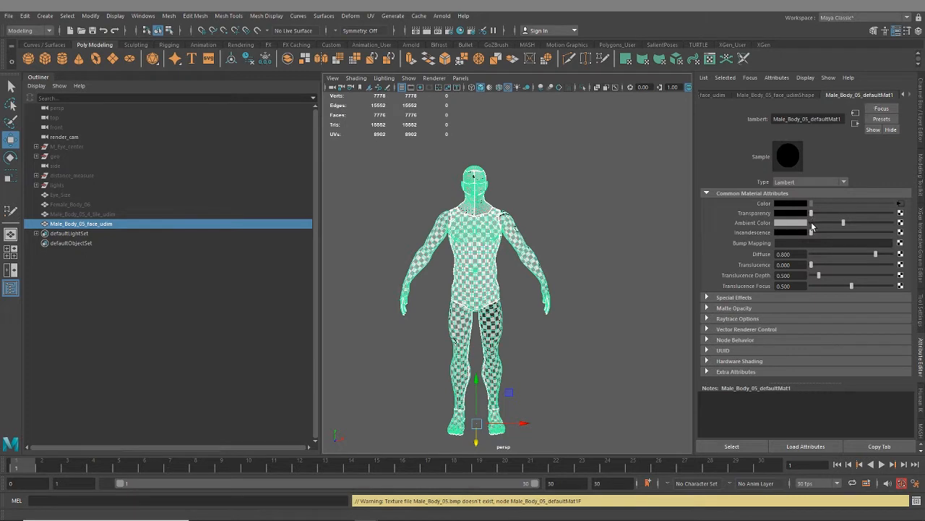
click(900, 205)
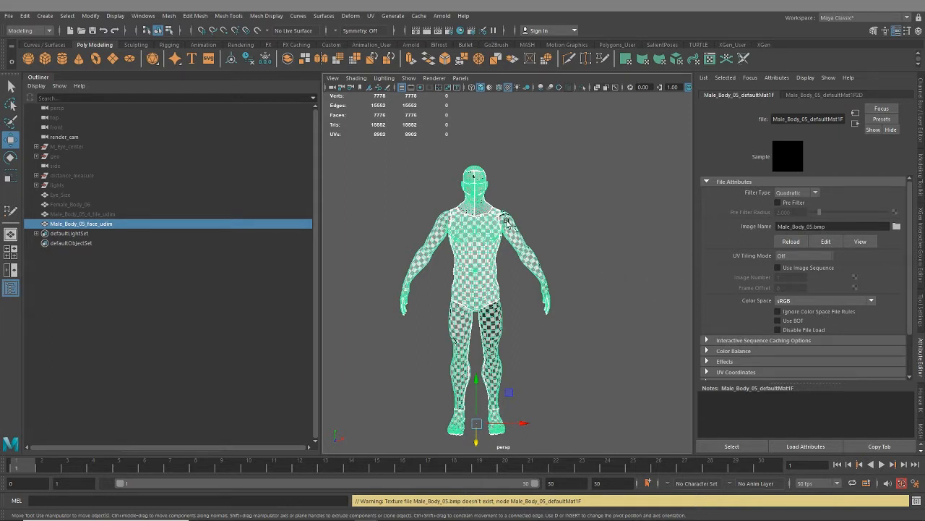
alt+middle_drag(506, 222, 534, 246)
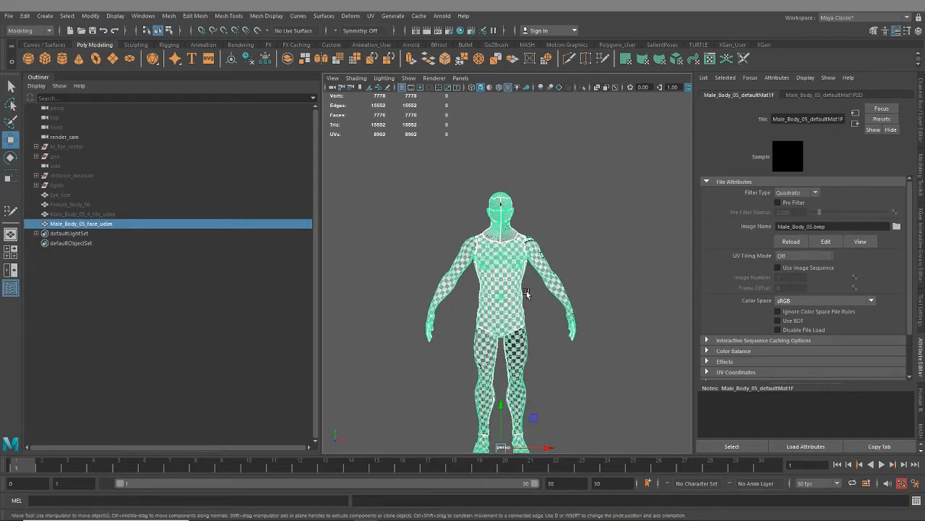
alt+middle_drag(550, 331, 554, 320)
alt+drag(519, 235, 534, 231)
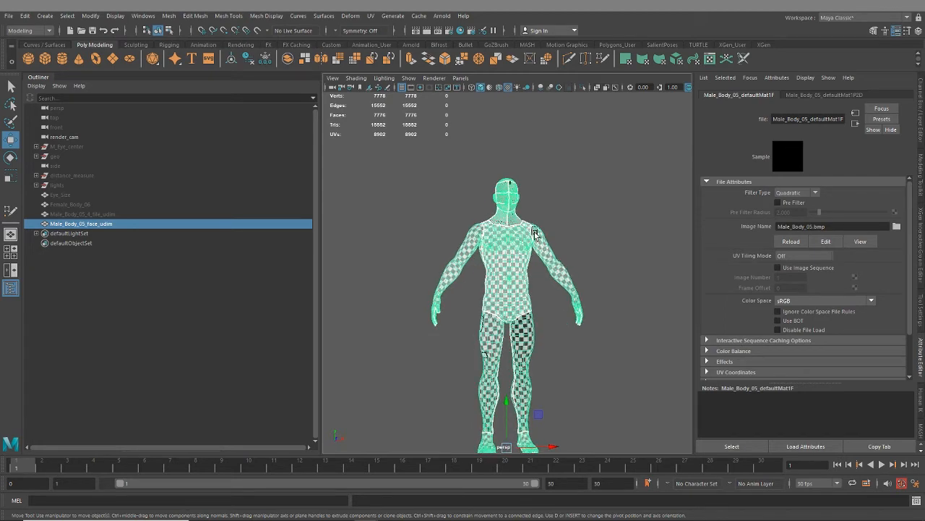
alt+right_drag(544, 270, 558, 297)
alt+middle_drag(558, 297, 548, 311)
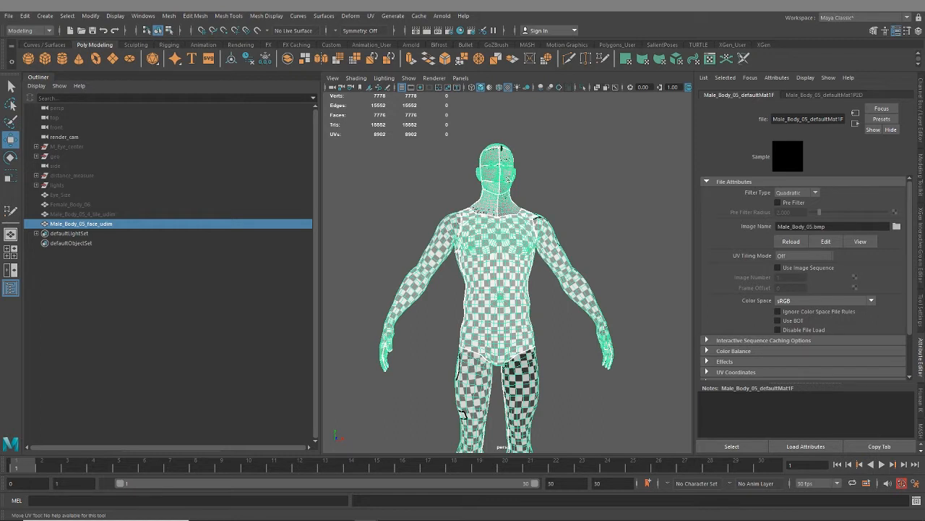
- Open the UV Tiling Mode choices of the body material's file texture
click(803, 256)
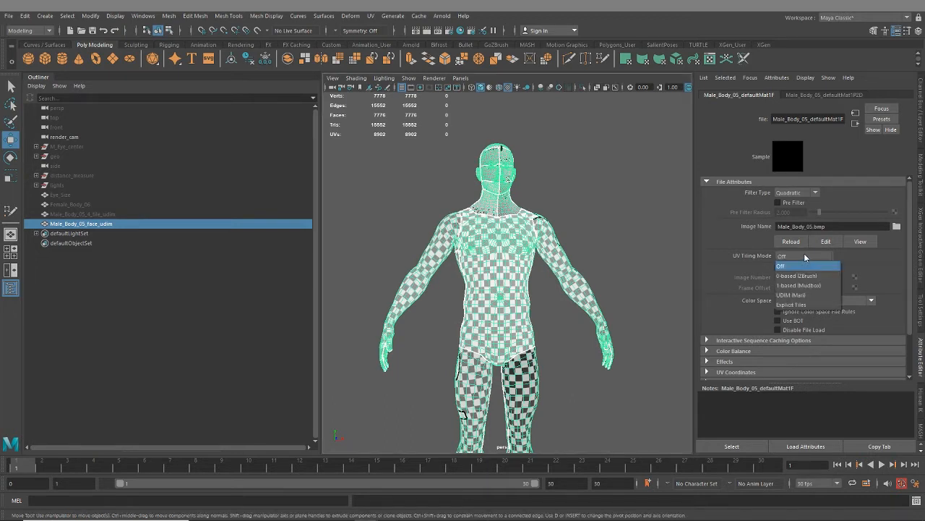